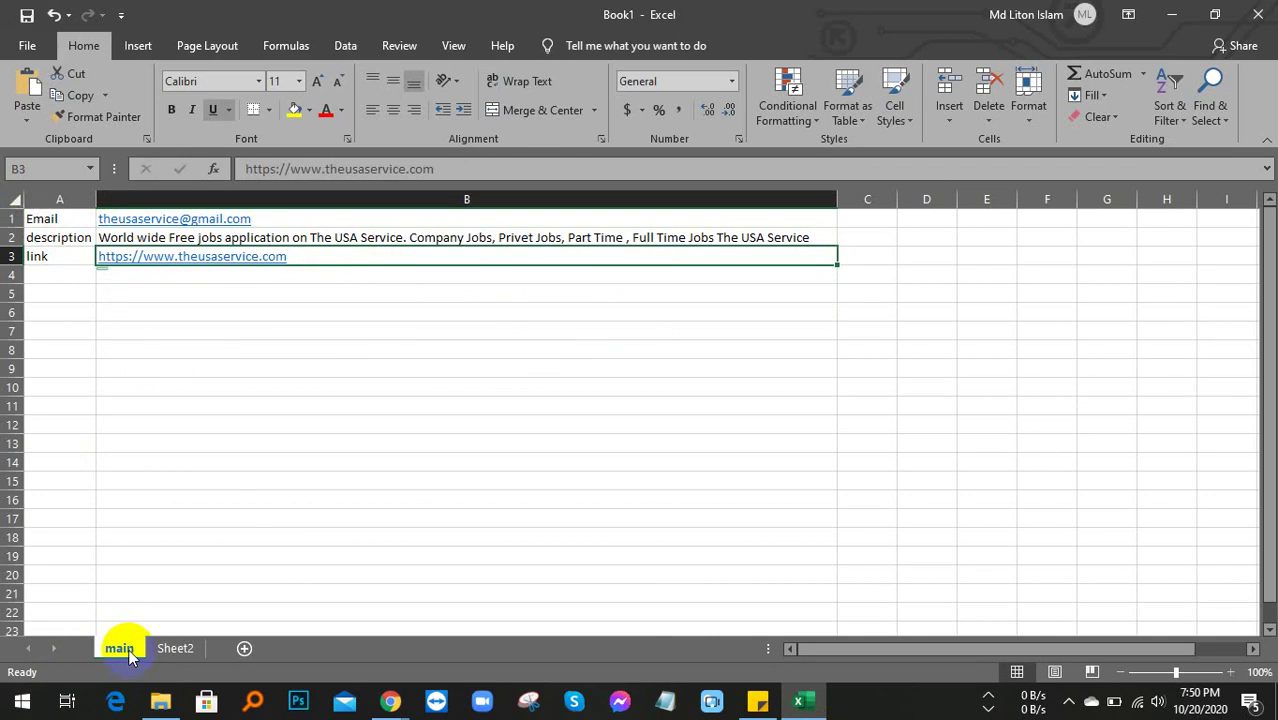
Add a 'password' label in A4 and the account password in B4
left_click(227, 514)
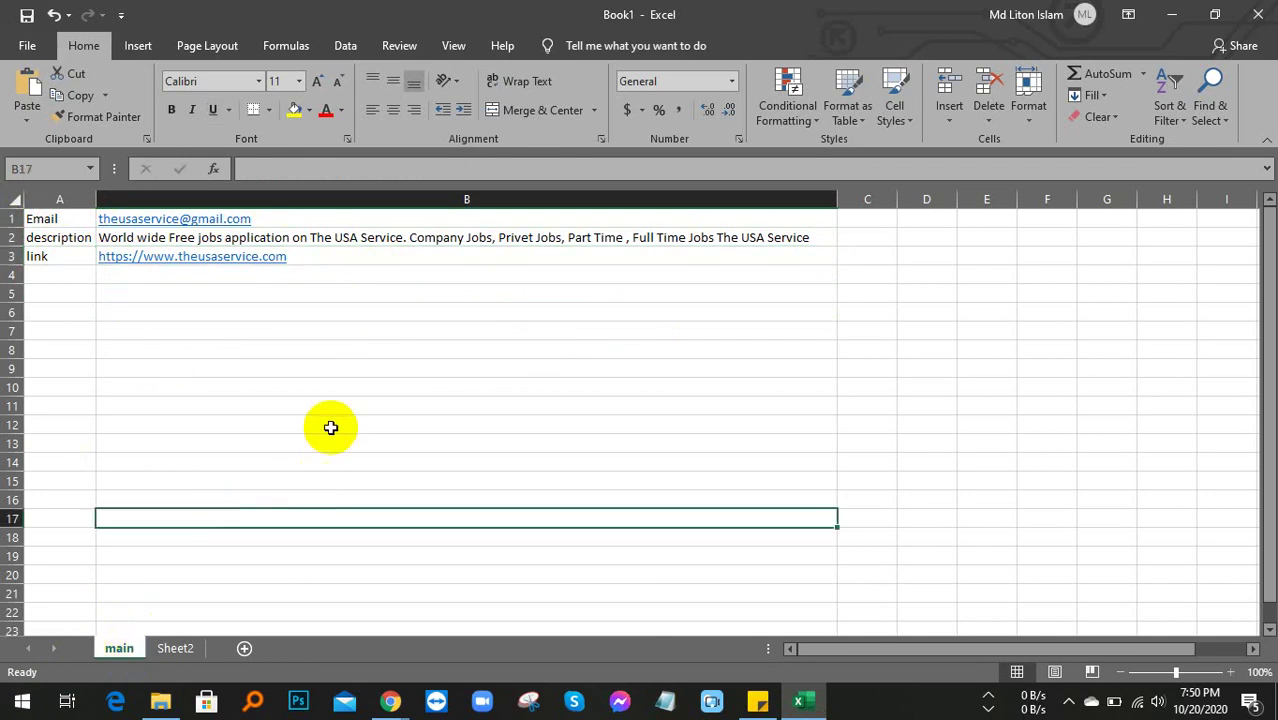
double_click(67, 277)
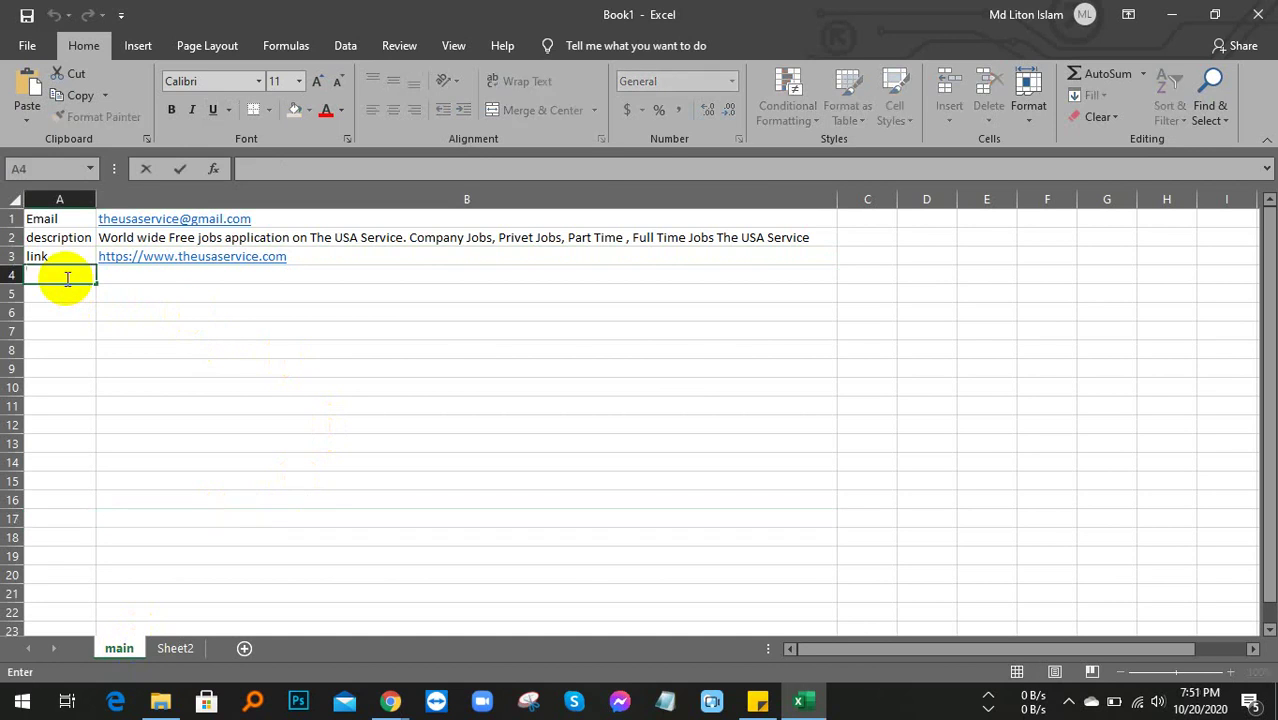
type("P")
key("BackSpace")
type("password")
key("Tab")
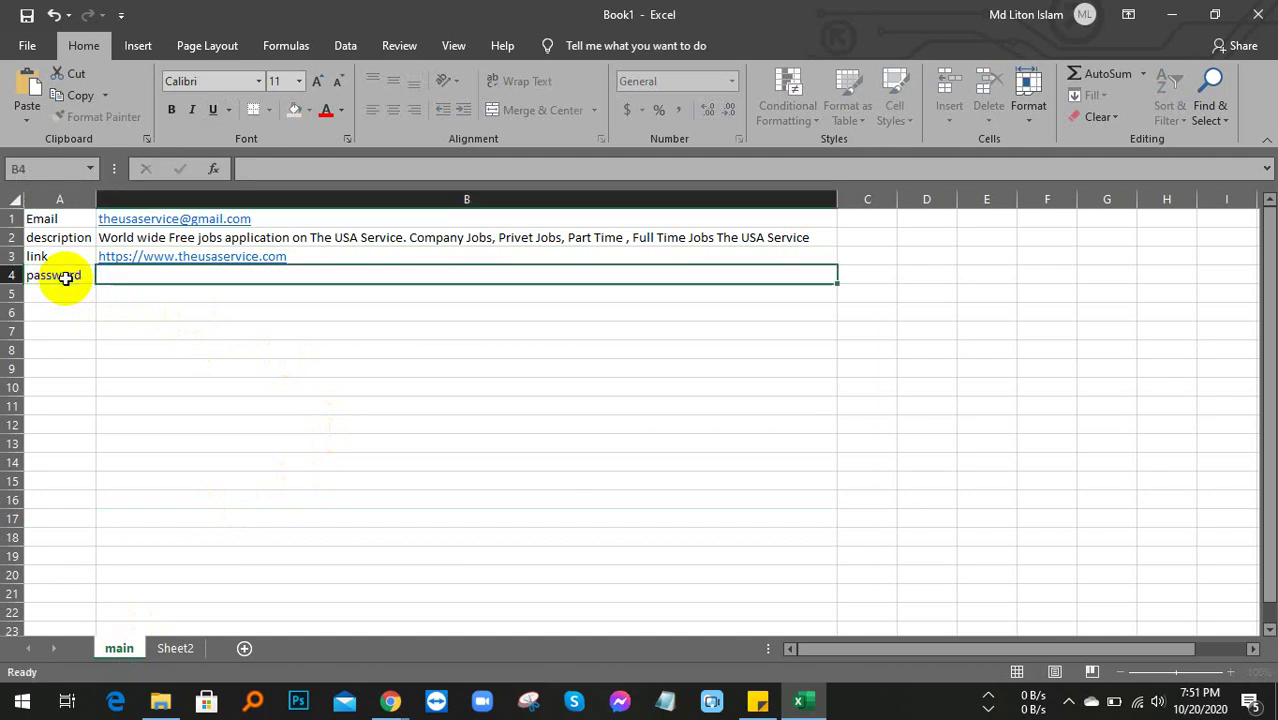
double_click(123, 276)
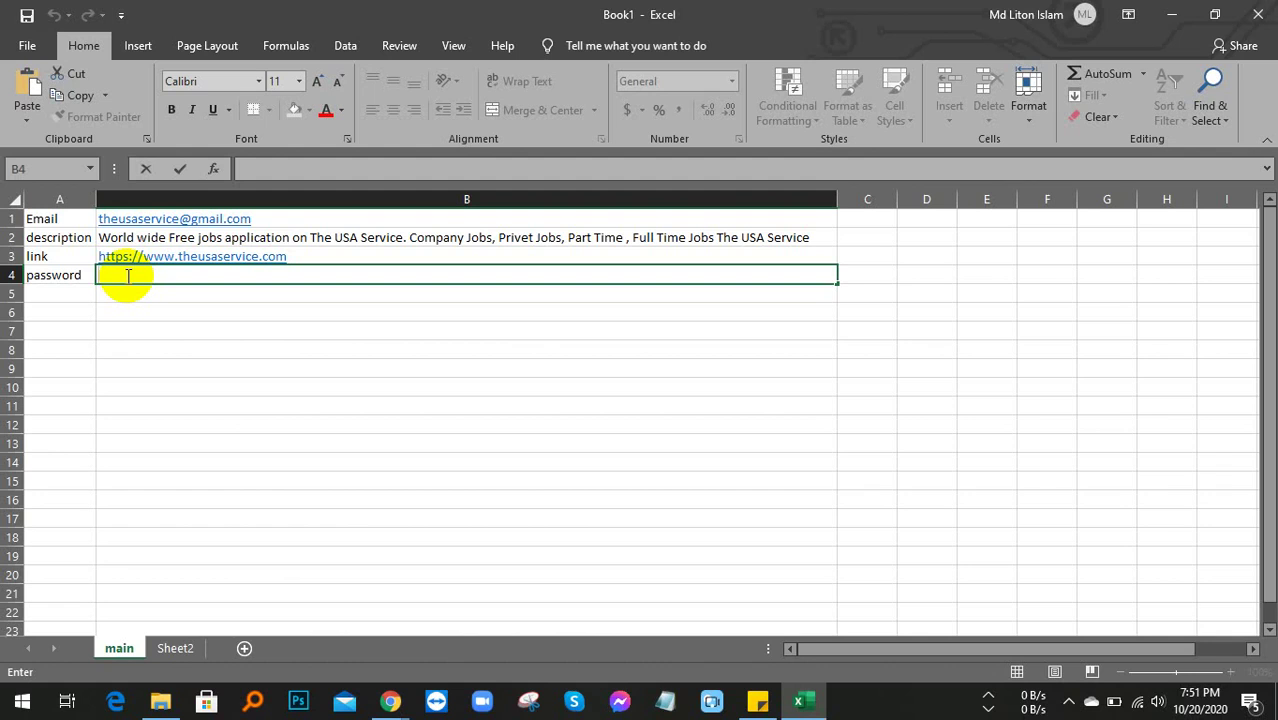
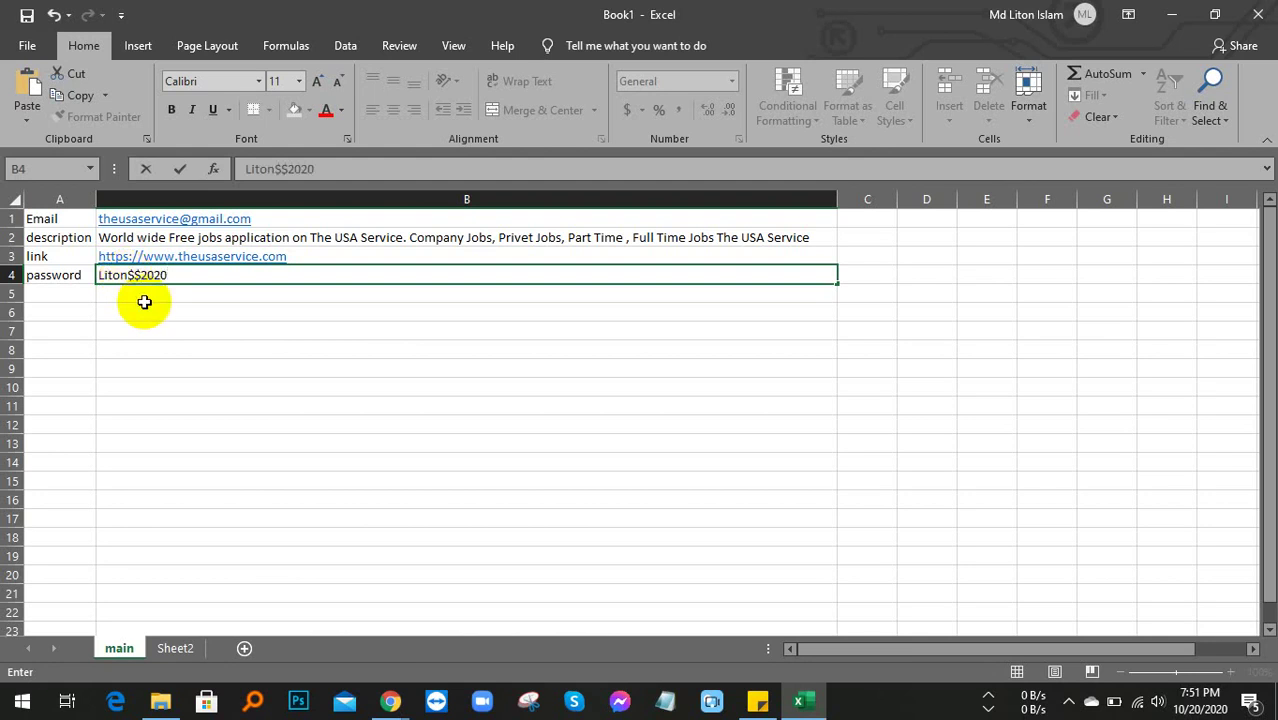
key("Return")
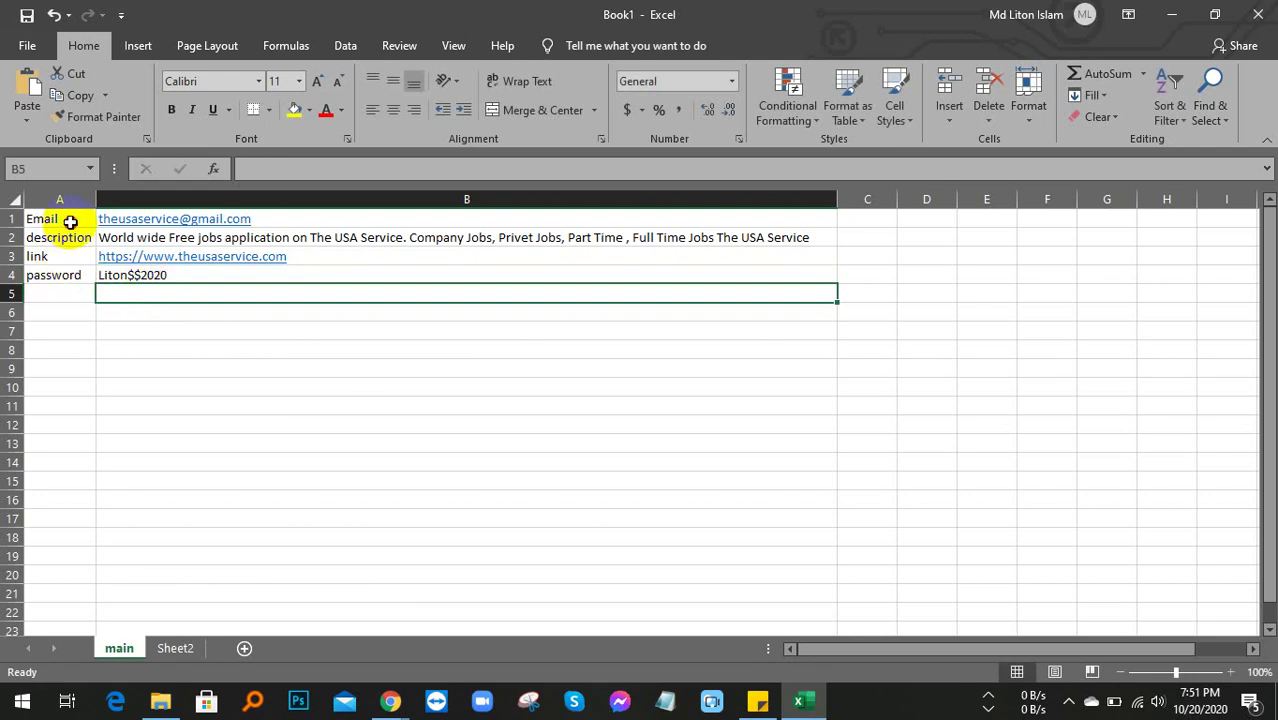
Select the account email text in B1 and return to Chrome
left_click_drag(60, 218, 277, 262)
left_click(348, 364)
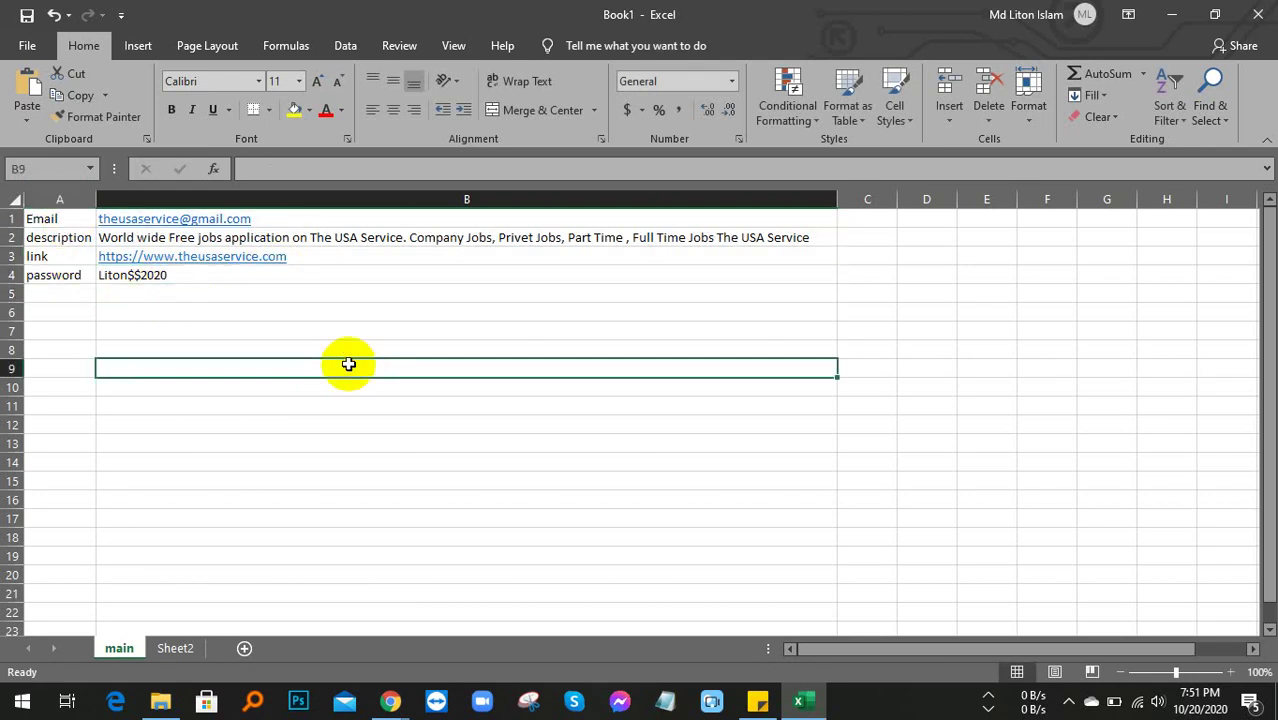
left_click(288, 217)
double_click(284, 217)
left_click(284, 217)
key("ctrl+c")
left_click(280, 217)
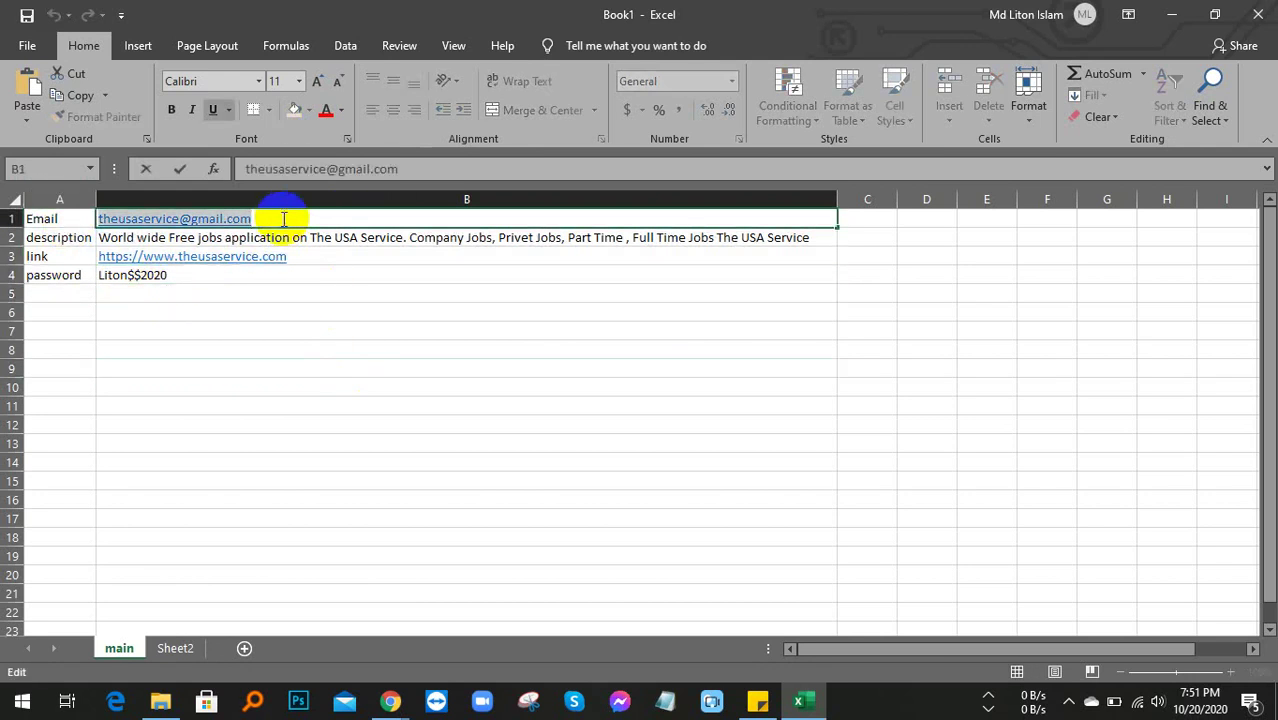
left_click(300, 636)
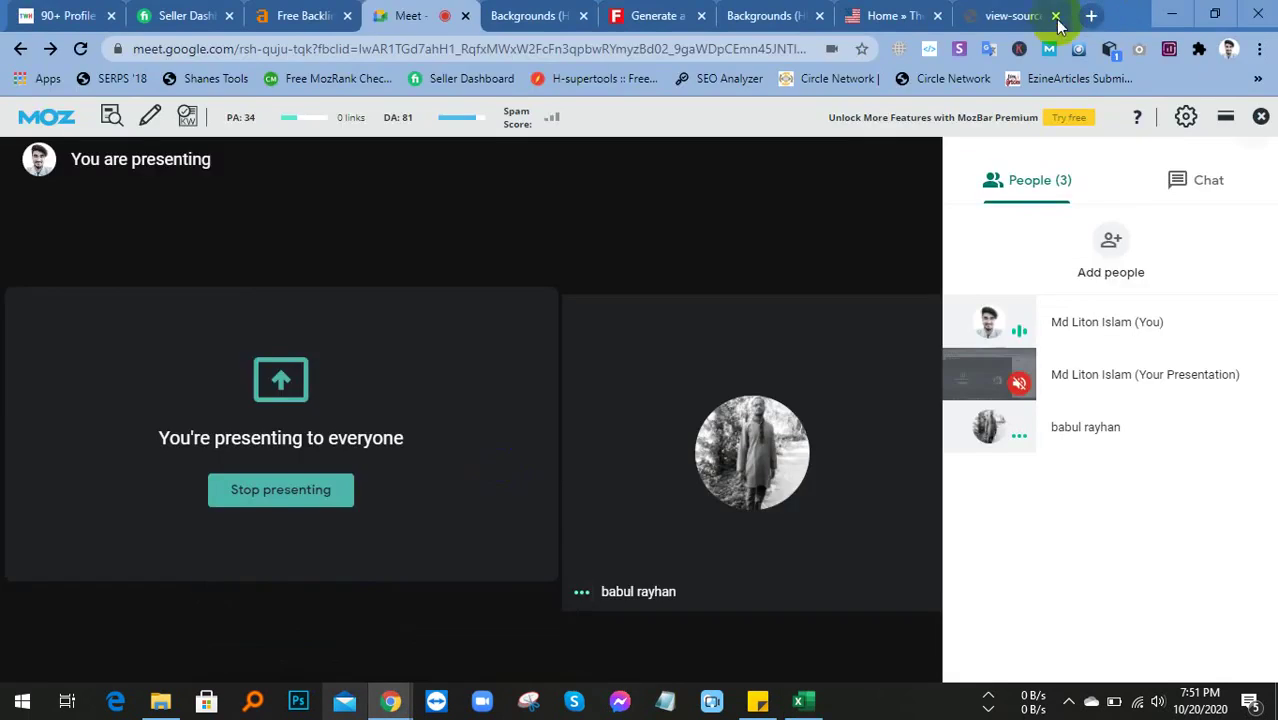
Load gmail.com in the current tab
left_click(1015, 16)
left_click(742, 52)
key("ctrl+v")
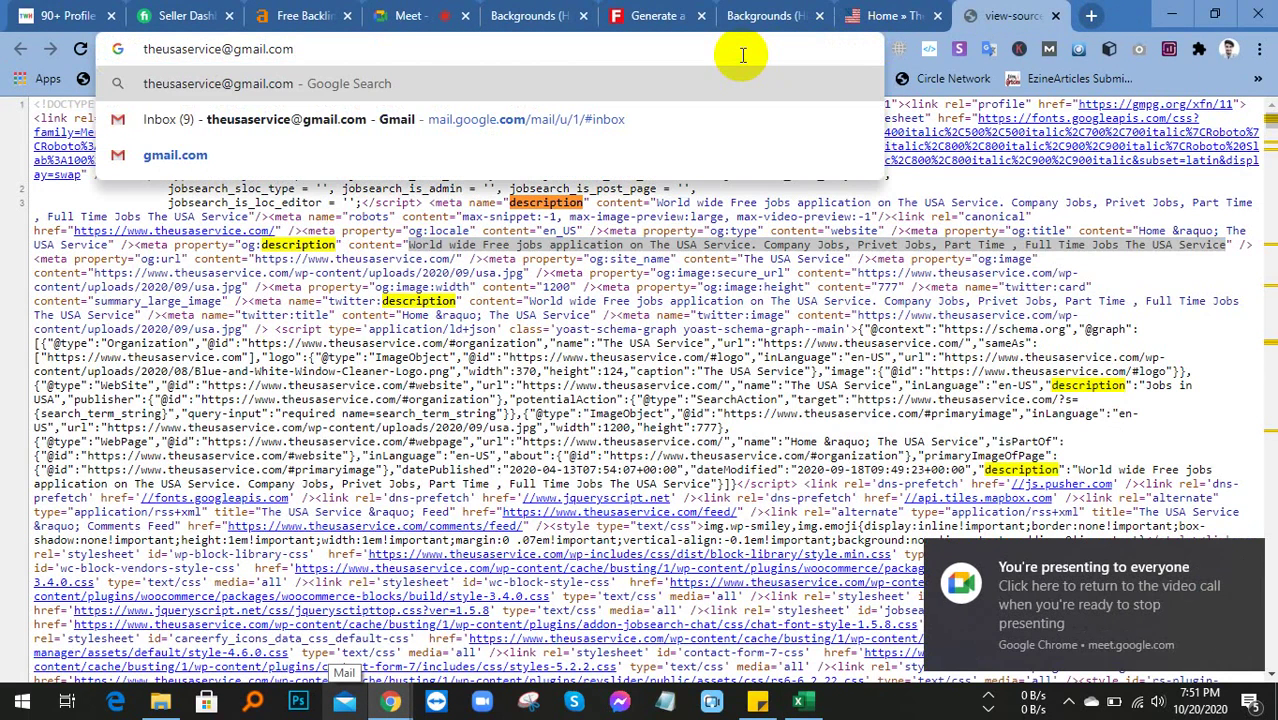
key("ctrl+a")
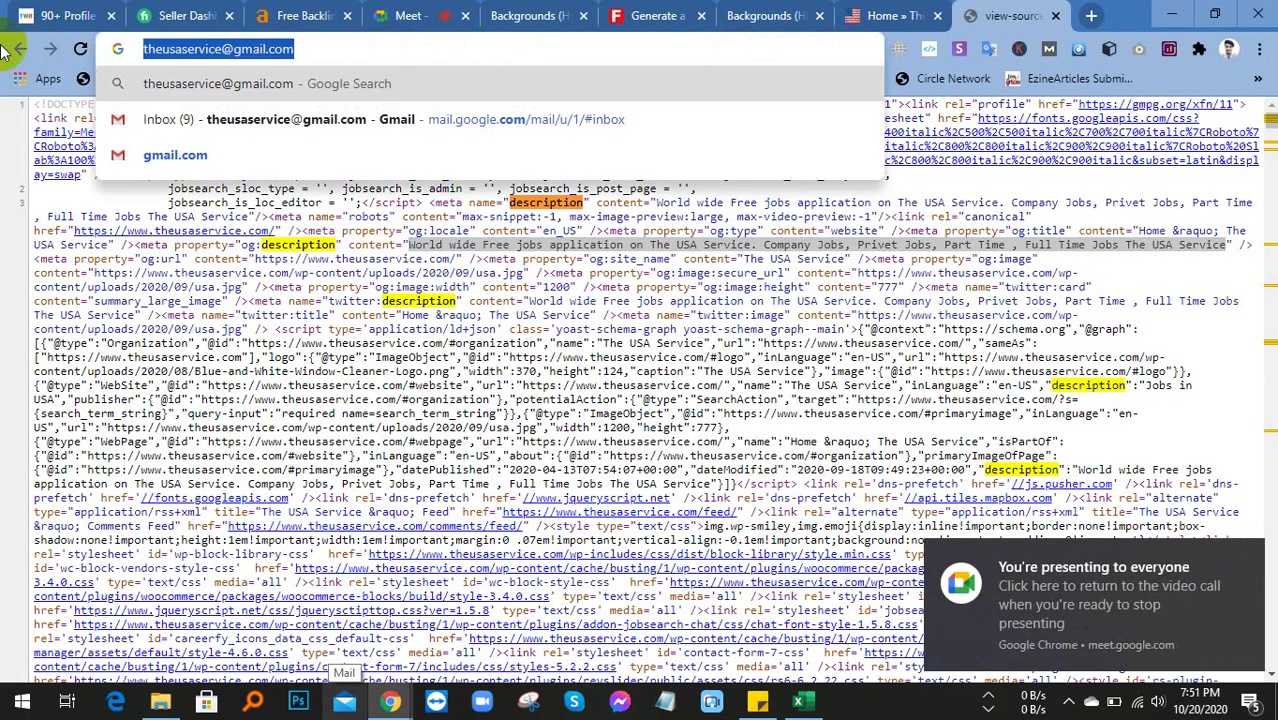
type("gmail")
key("Return")
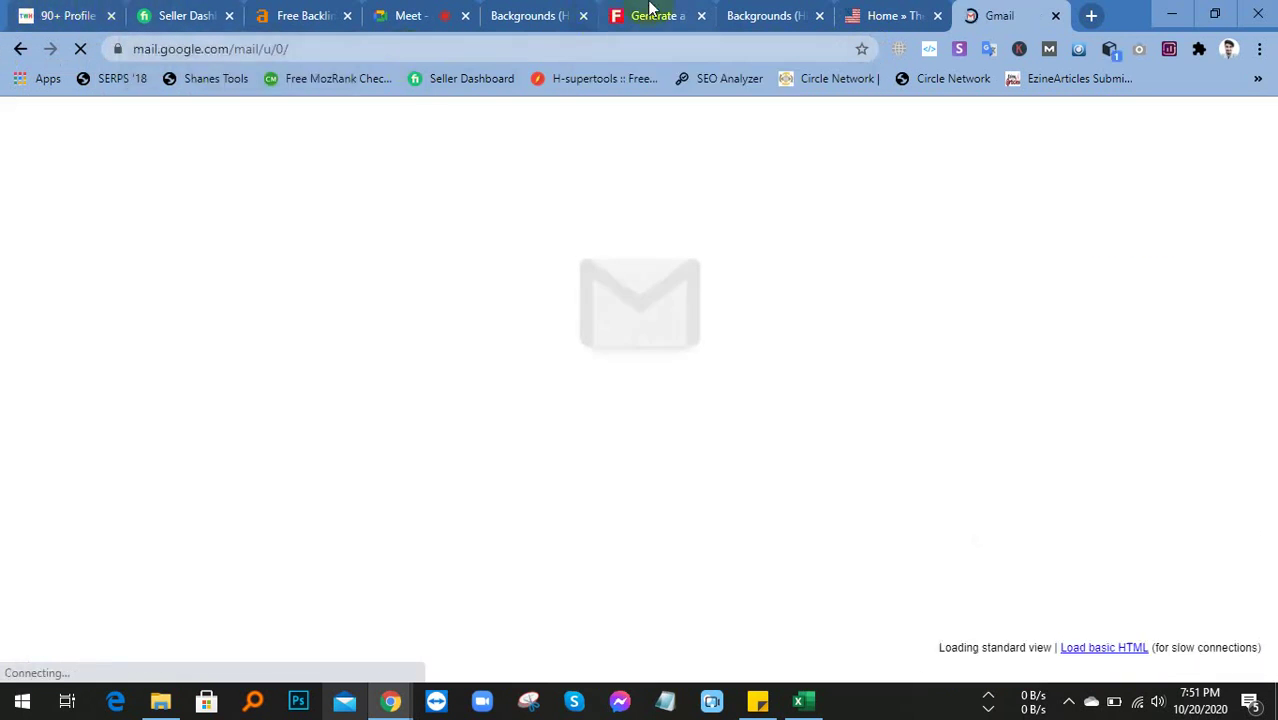
Close the generator tab and both Backgrounds tabs
middle_click(650, 12)
middle_click(544, 10)
middle_click(544, 10)
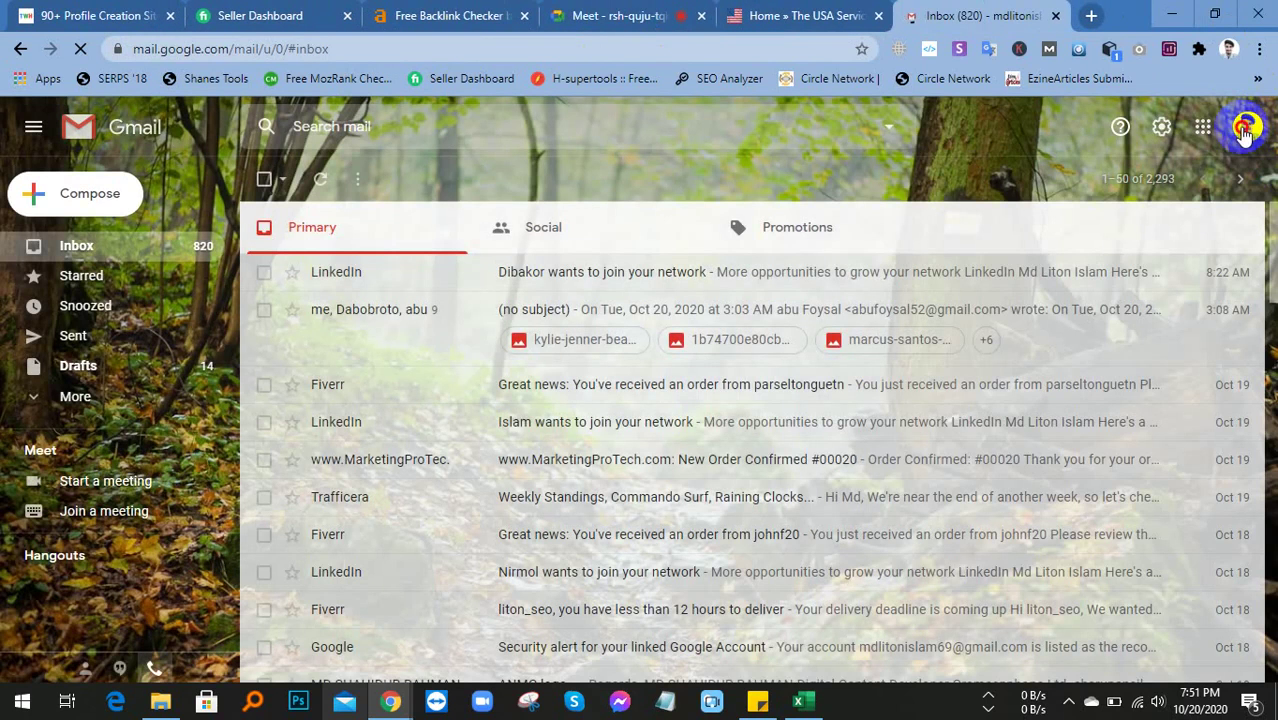
left_click(1245, 133)
Switch Gmail to the second signed-in account's inbox and dismiss the volume control
left_click(1061, 394)
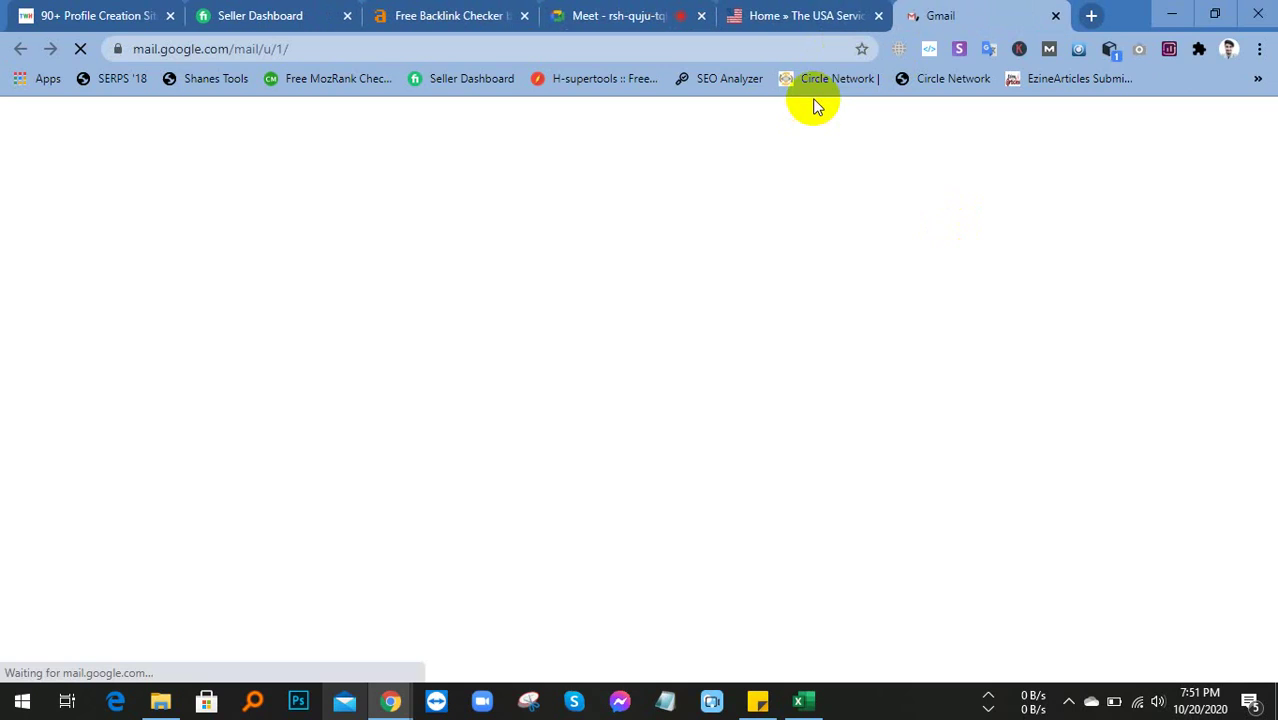
left_click(795, 8)
left_click(944, 10)
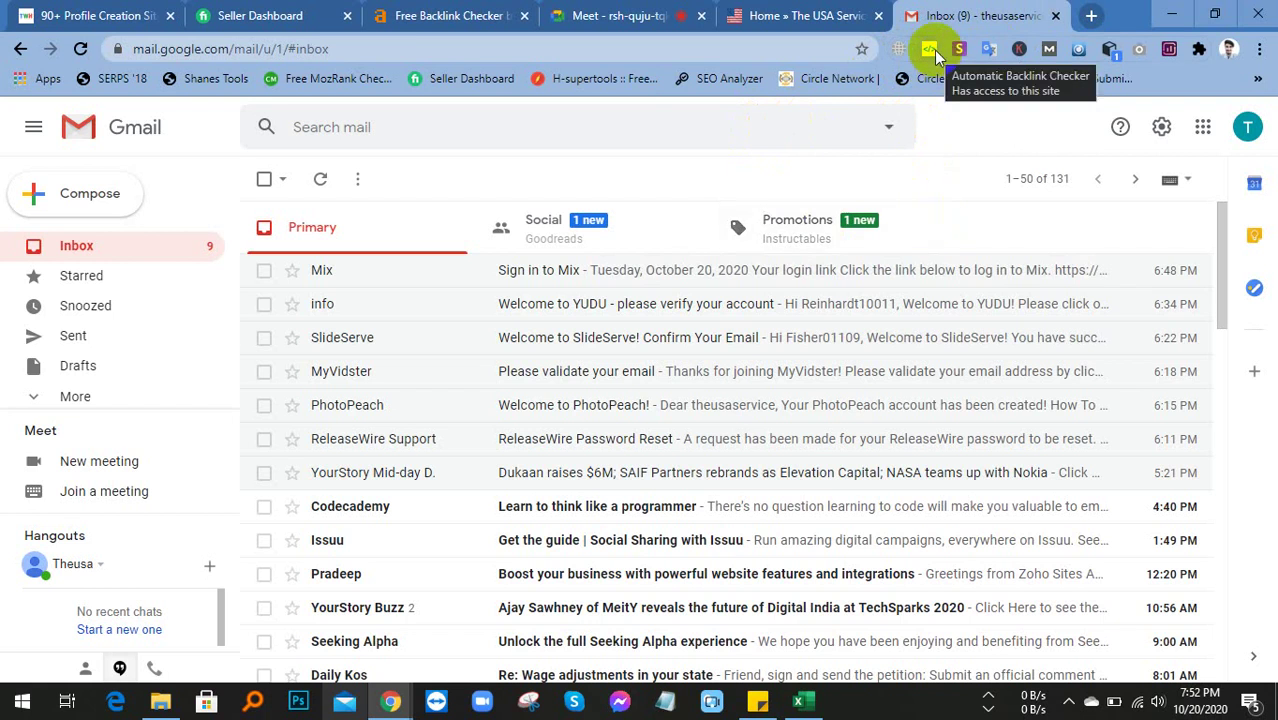
left_click(1159, 701)
scroll(1030, 625, "up", 3)
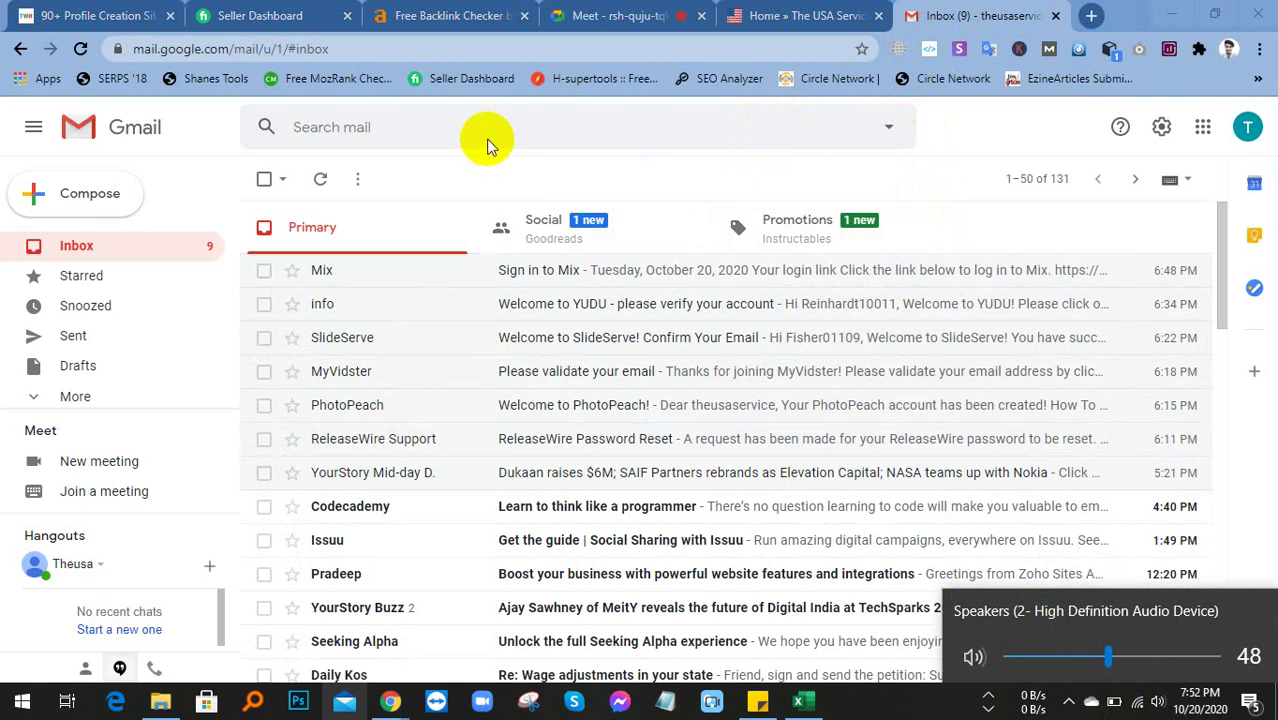
left_click(944, 145)
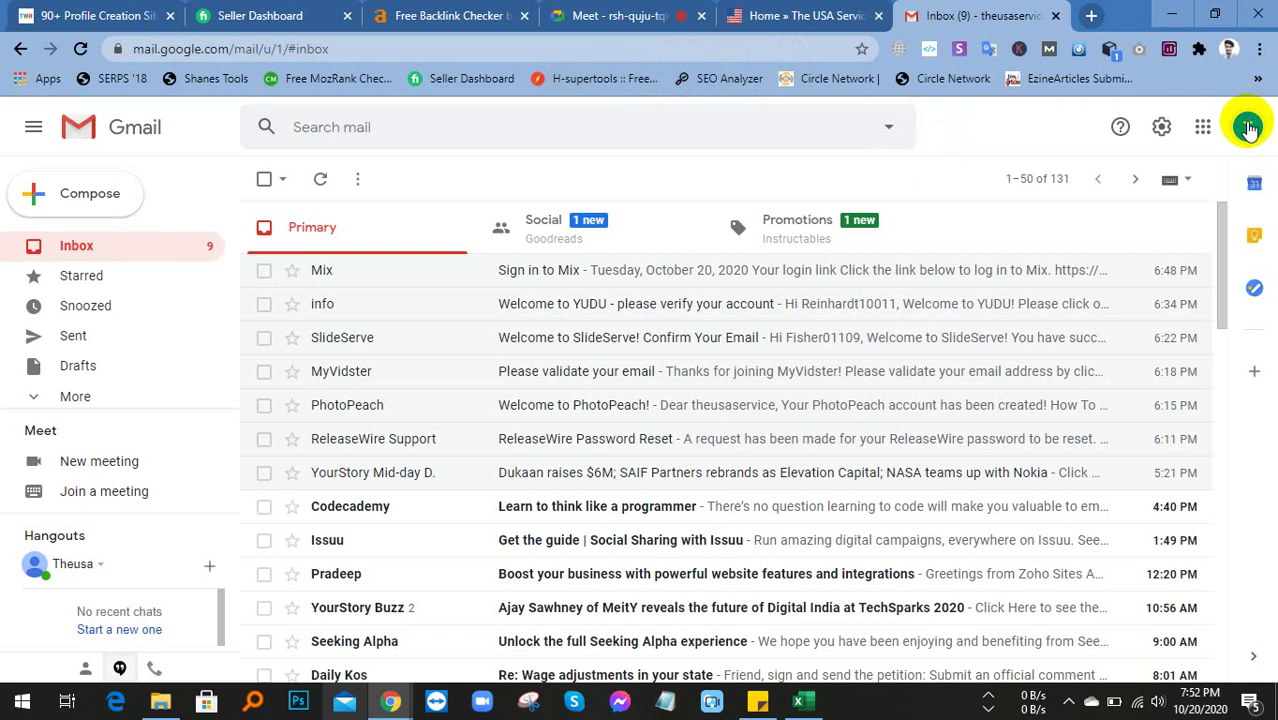
Check the signed-in email address in the avatar menu, then open a blank tab
left_click(1247, 126)
triple_click(1060, 291)
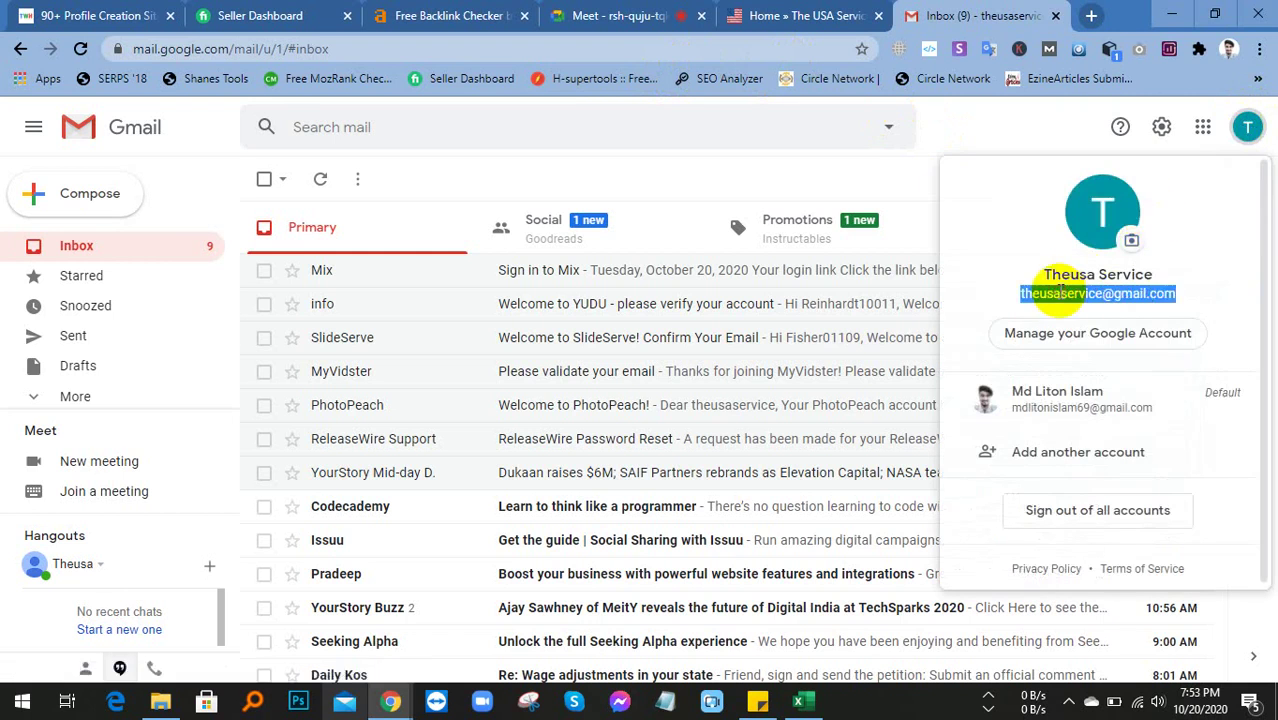
left_click(1172, 287)
triple_click(1168, 287)
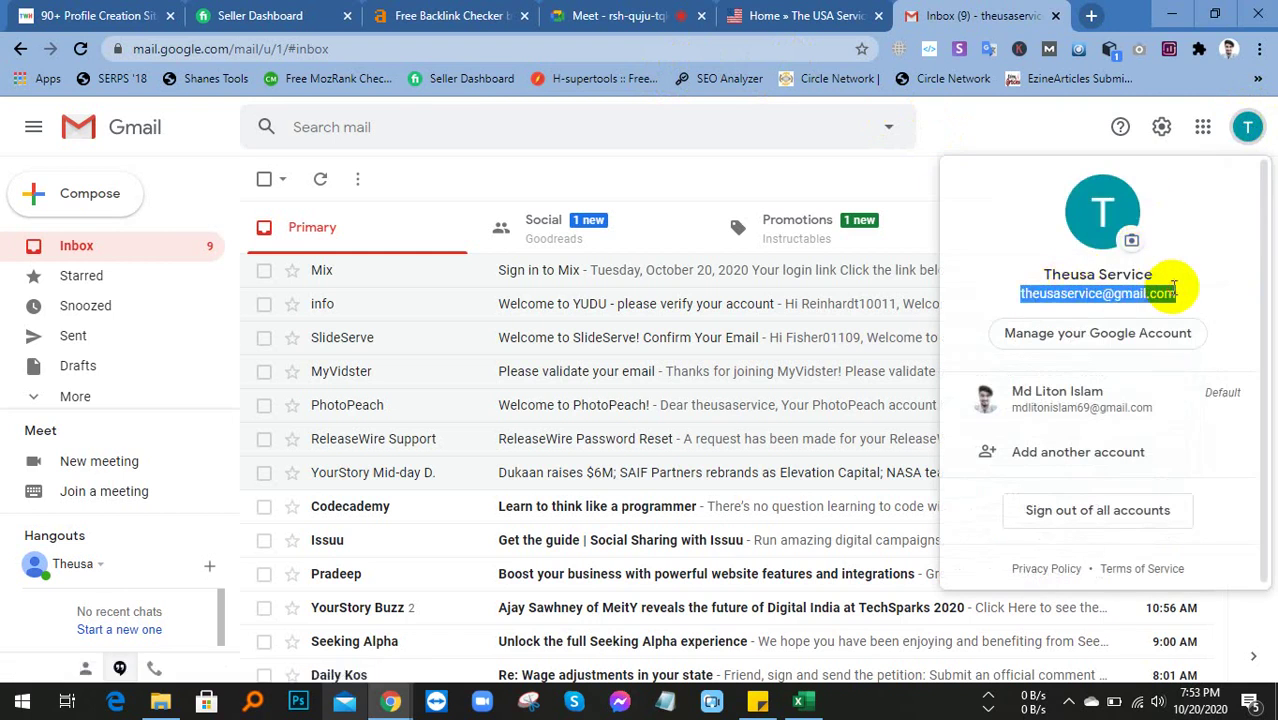
left_click(1006, 285)
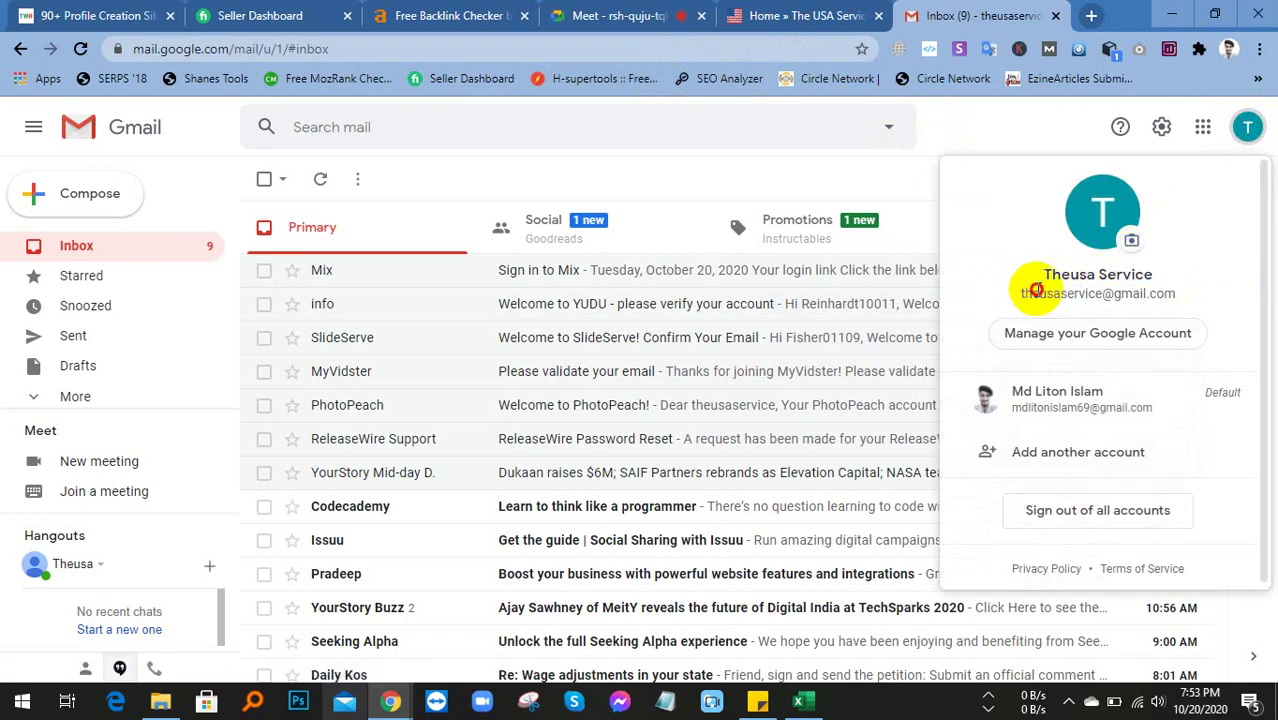
triple_click(1034, 289)
left_click(1155, 293)
triple_click(1155, 293)
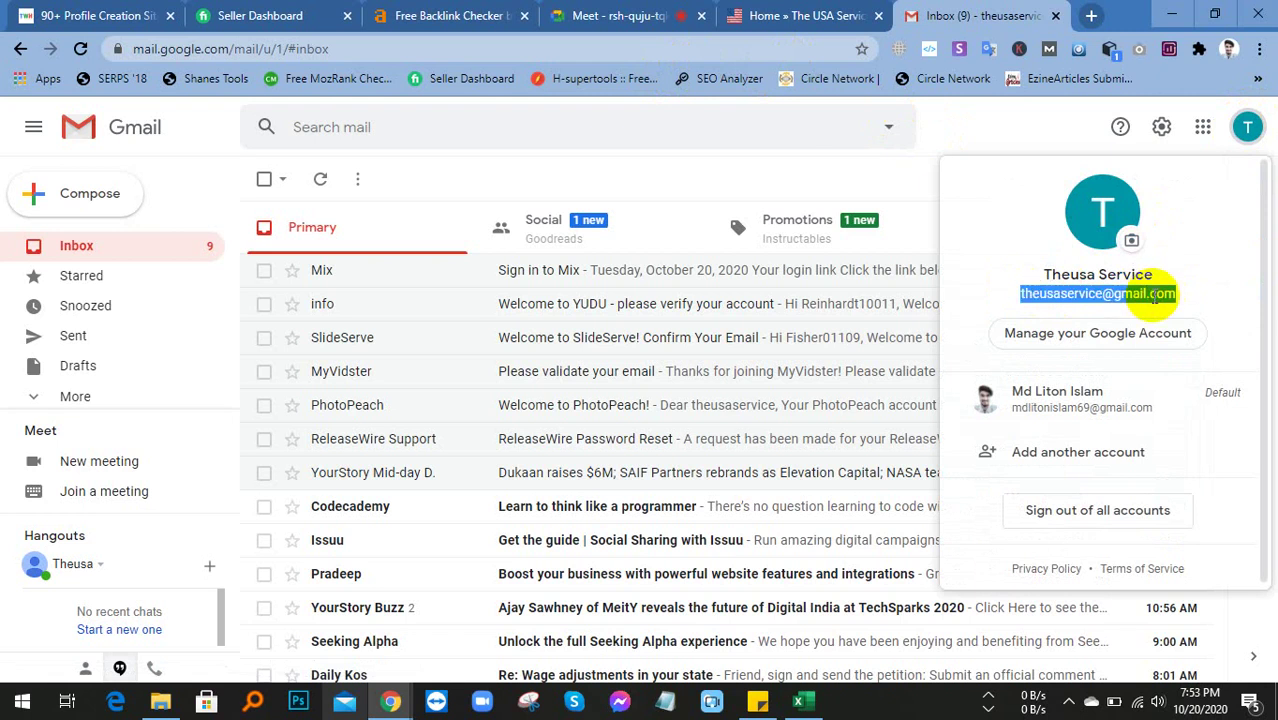
left_click(778, 155)
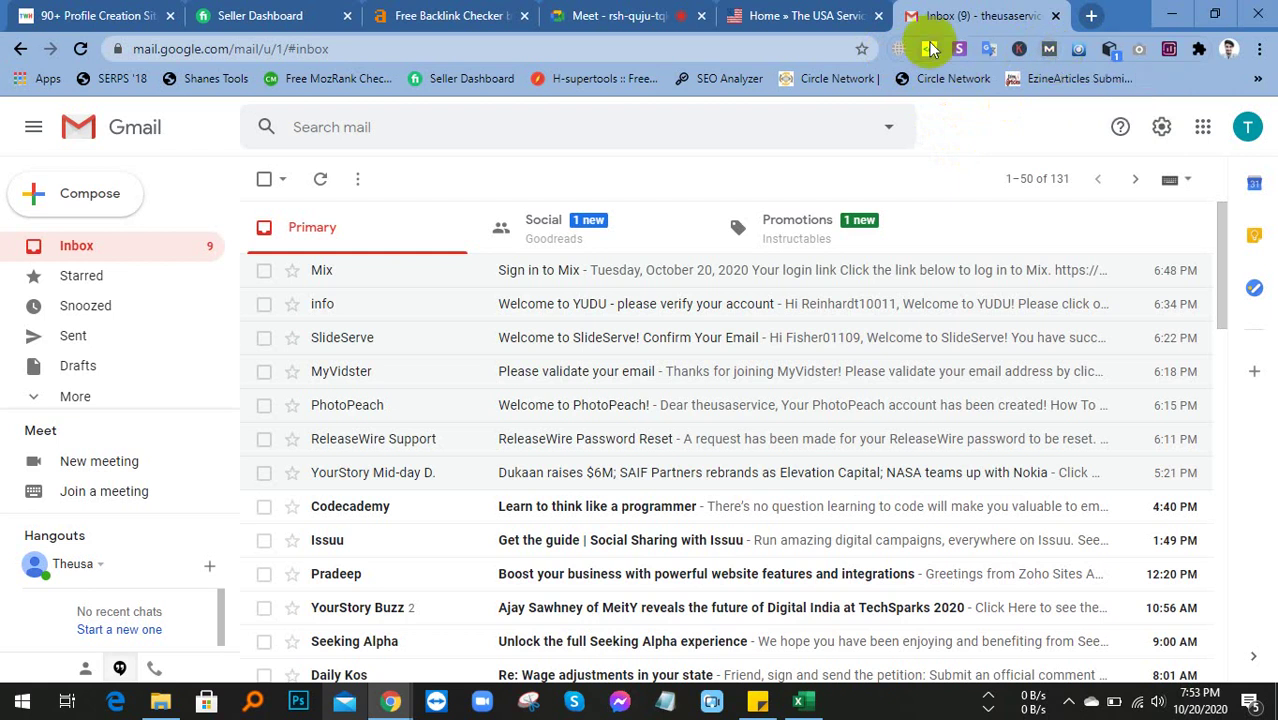
left_click(1091, 15)
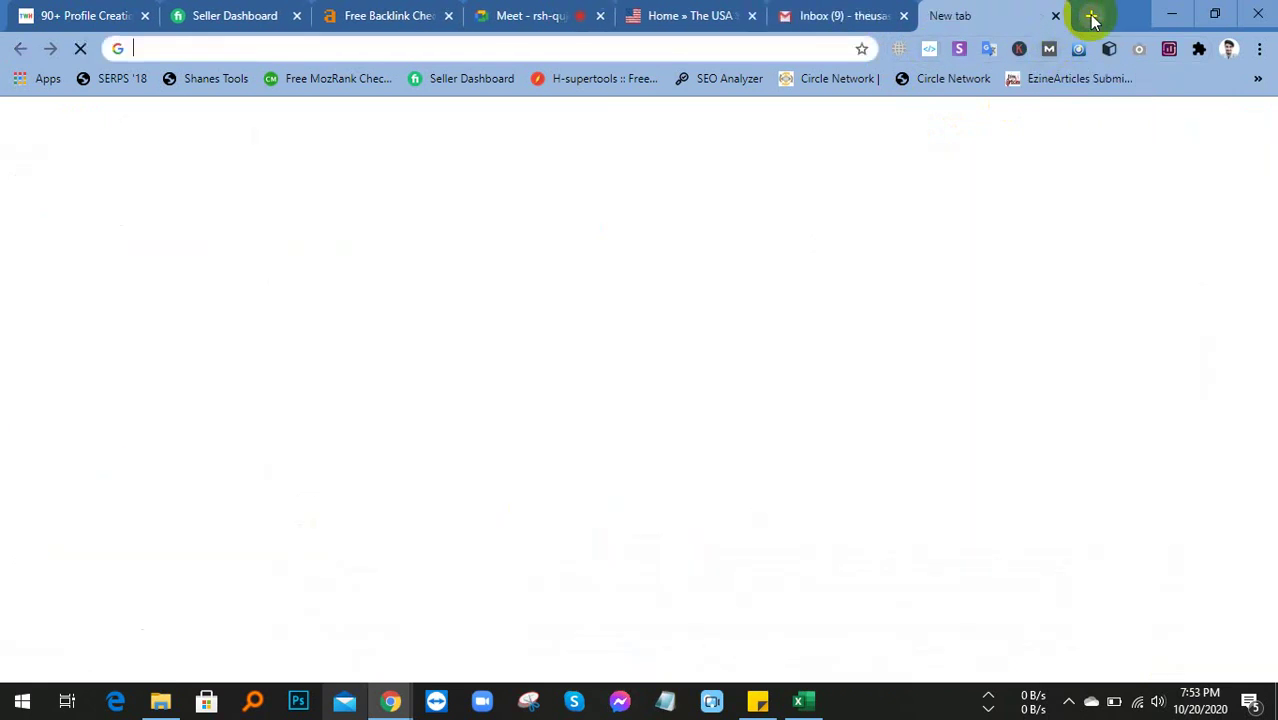
Search Google for 'automotive backlinks checker' and open the Automatic Backlink Checker store page
type("google.com")
key("Return")
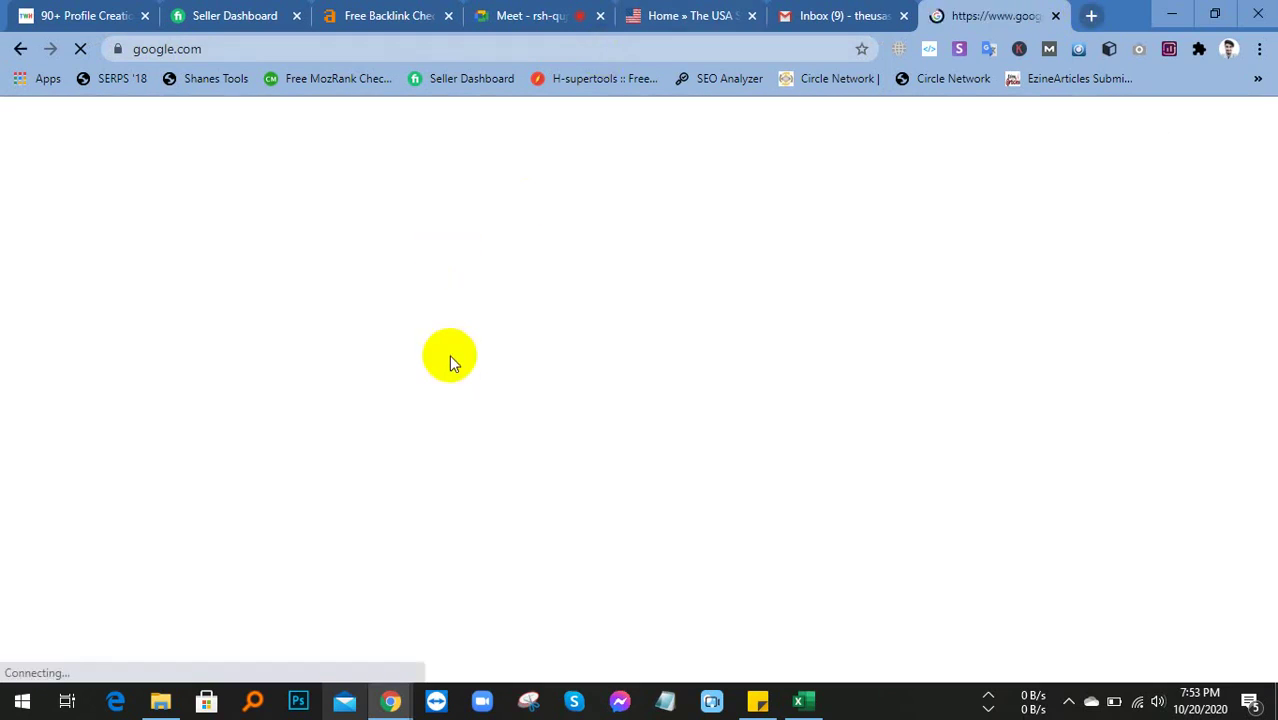
type("aut")
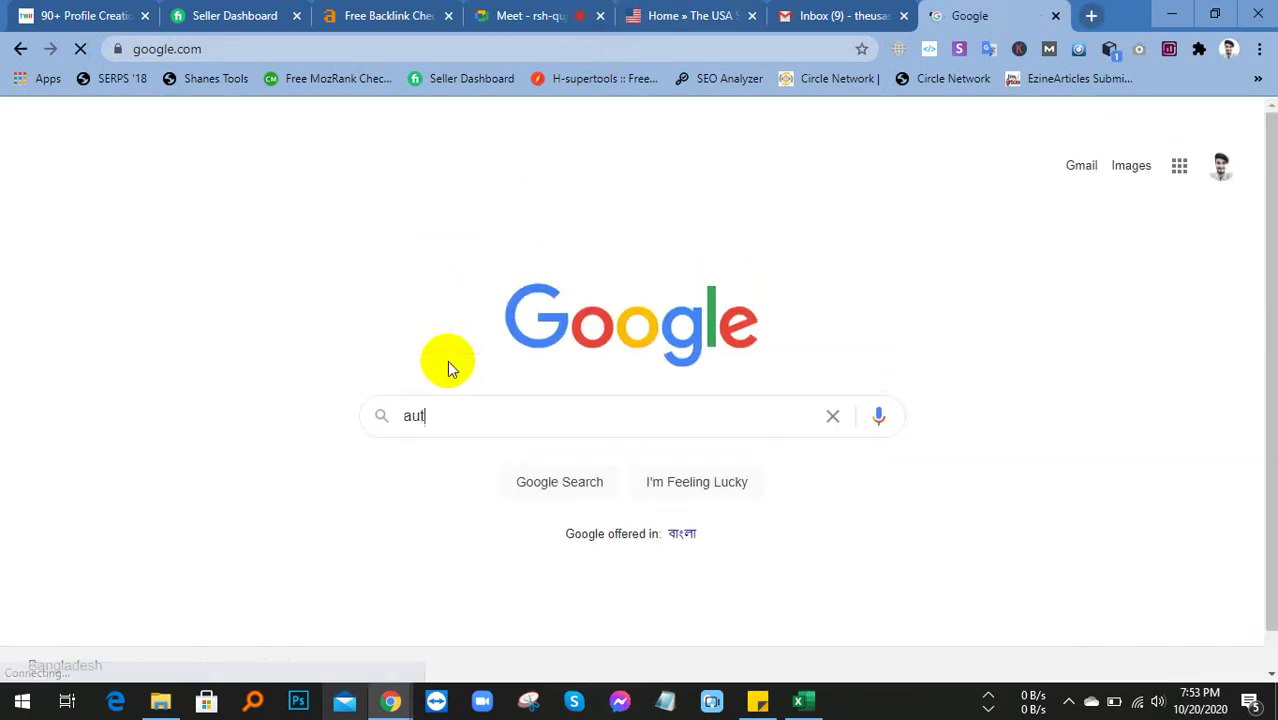
type("omoti")
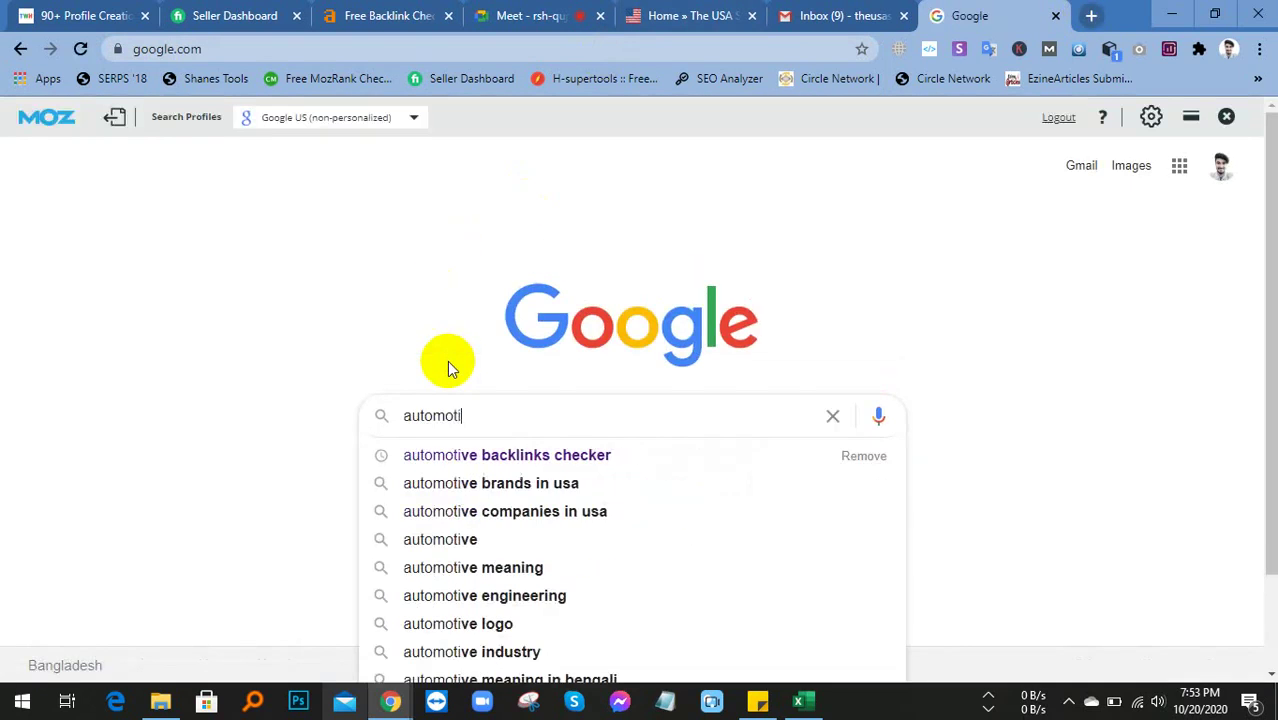
type("ve")
key("Down")
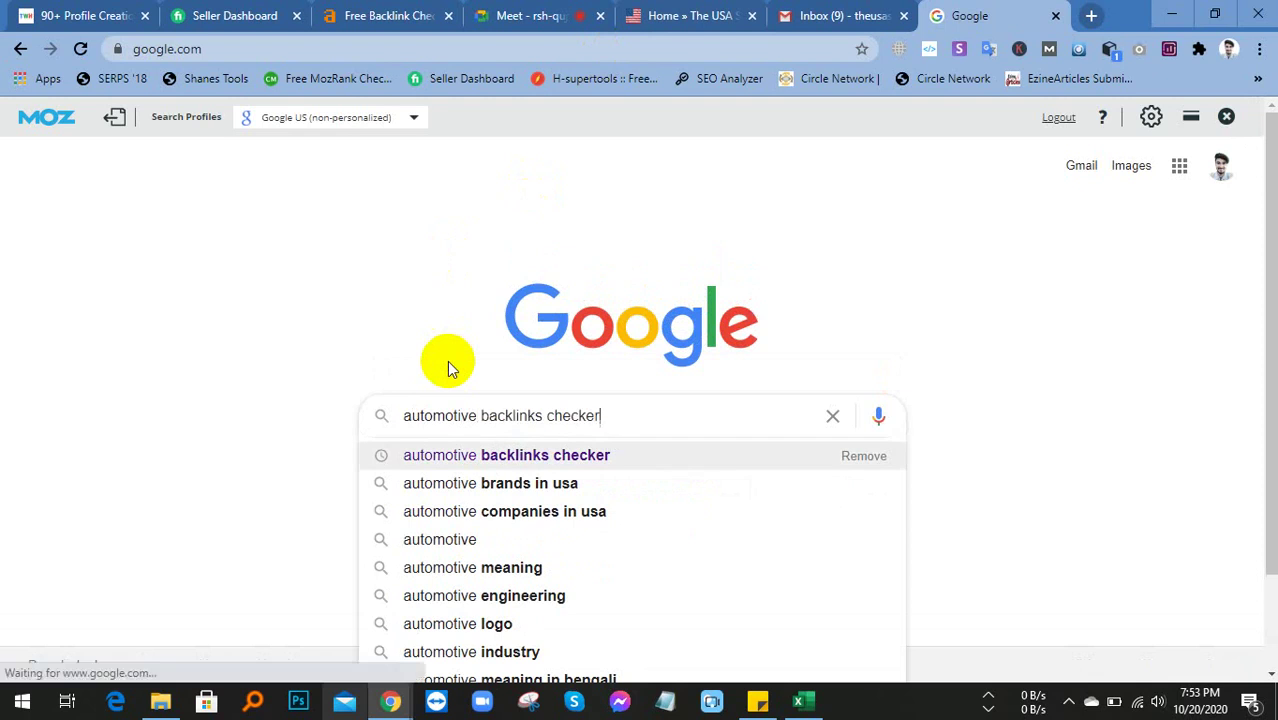
key("Return")
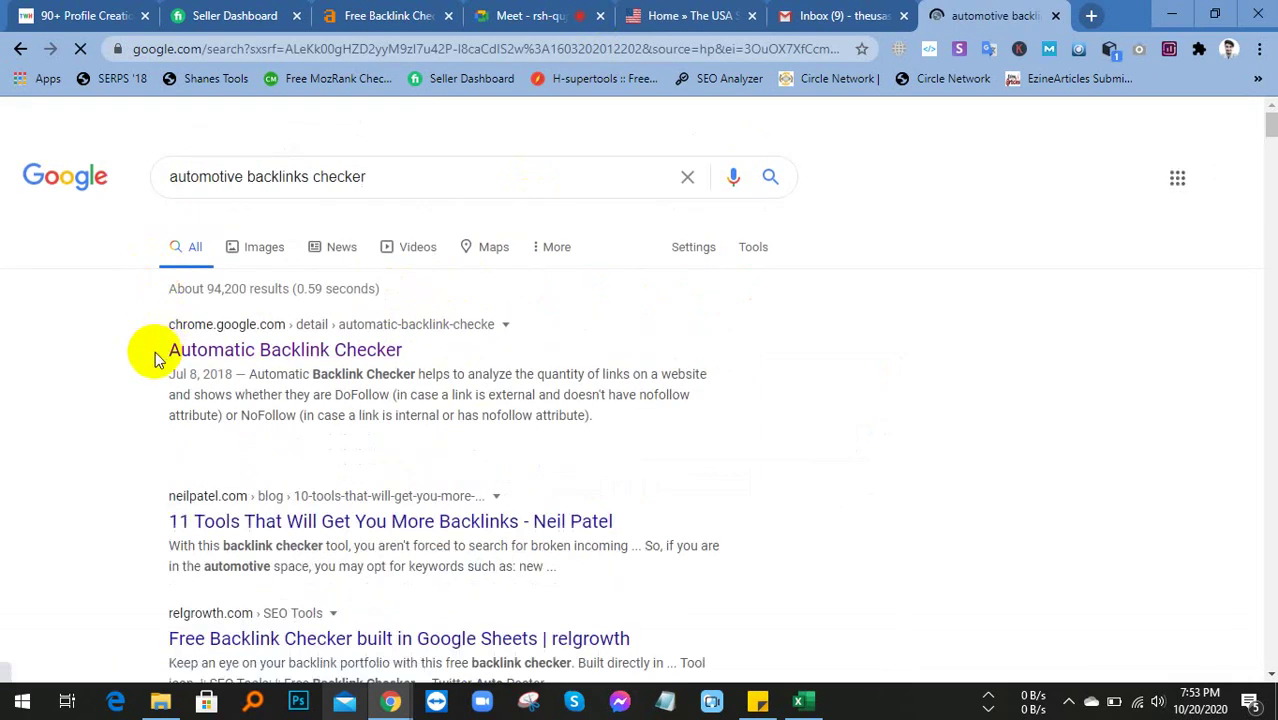
left_click(241, 355)
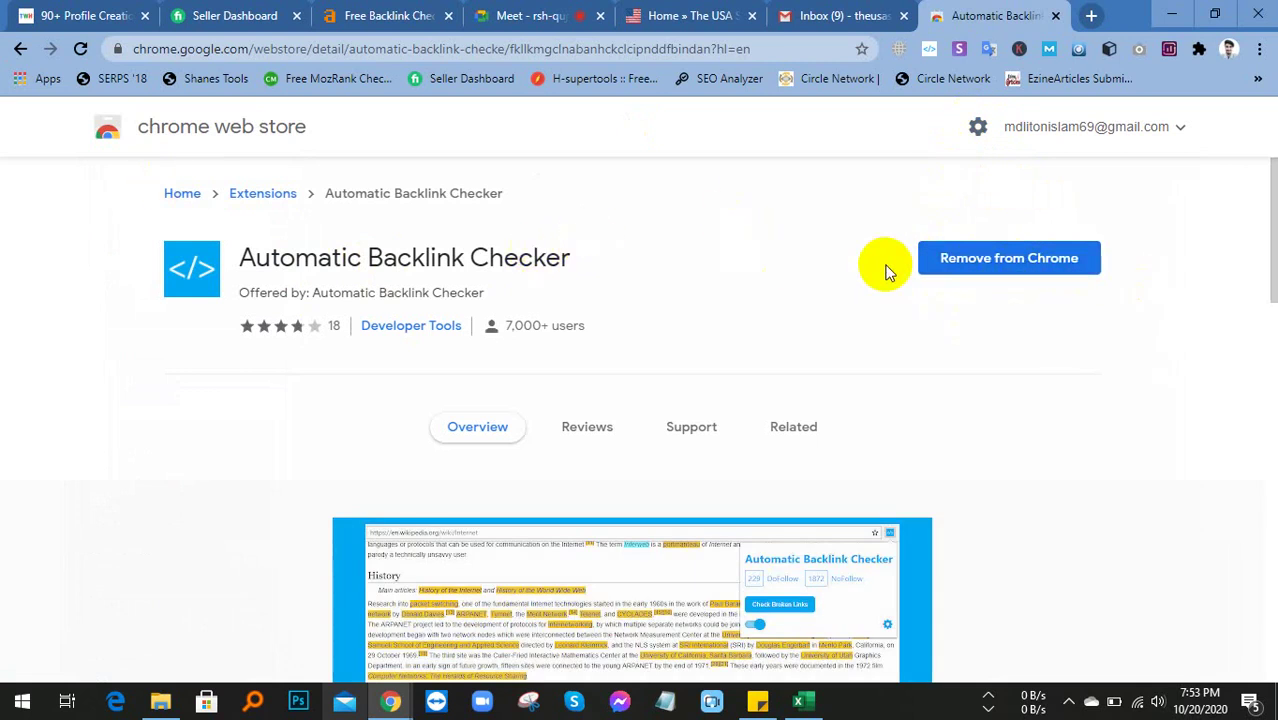
Confirm Automatic Backlink Checker is installed, close its store page, and open a new tab
scroll(776, 294, "down", 5)
scroll(776, 294, "up", 5)
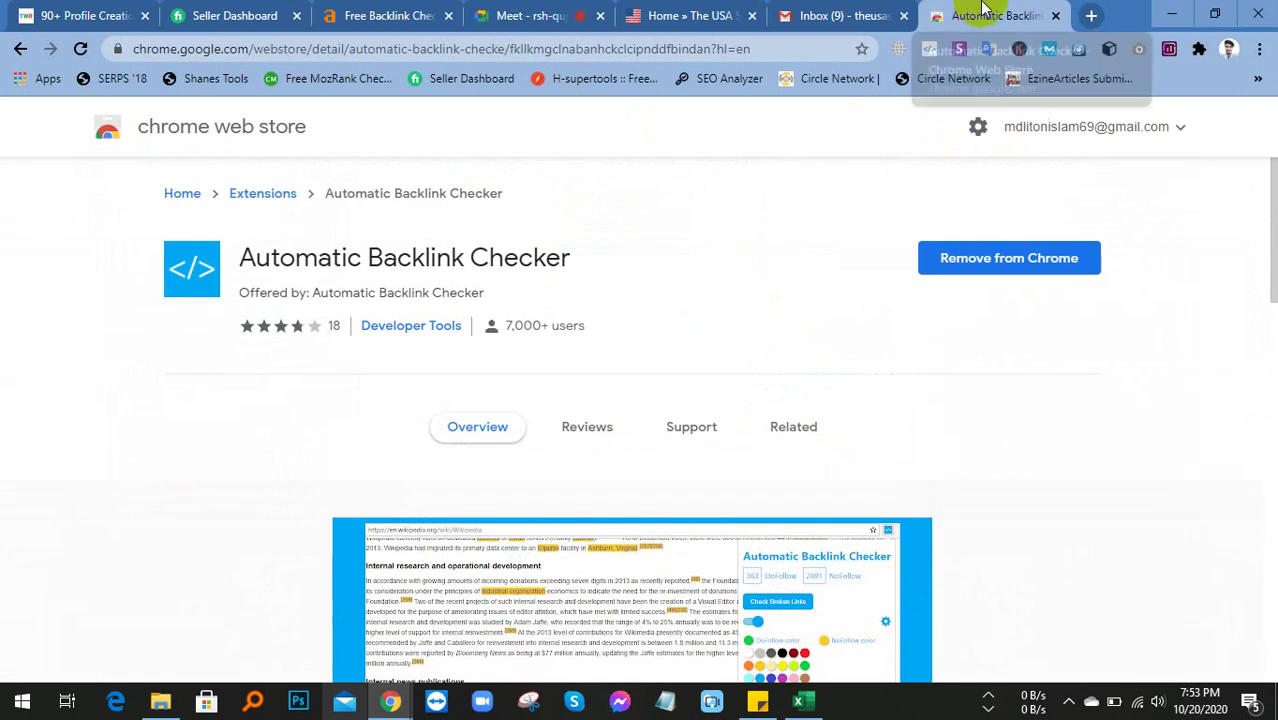
key("ctrl+w")
left_click(1091, 17)
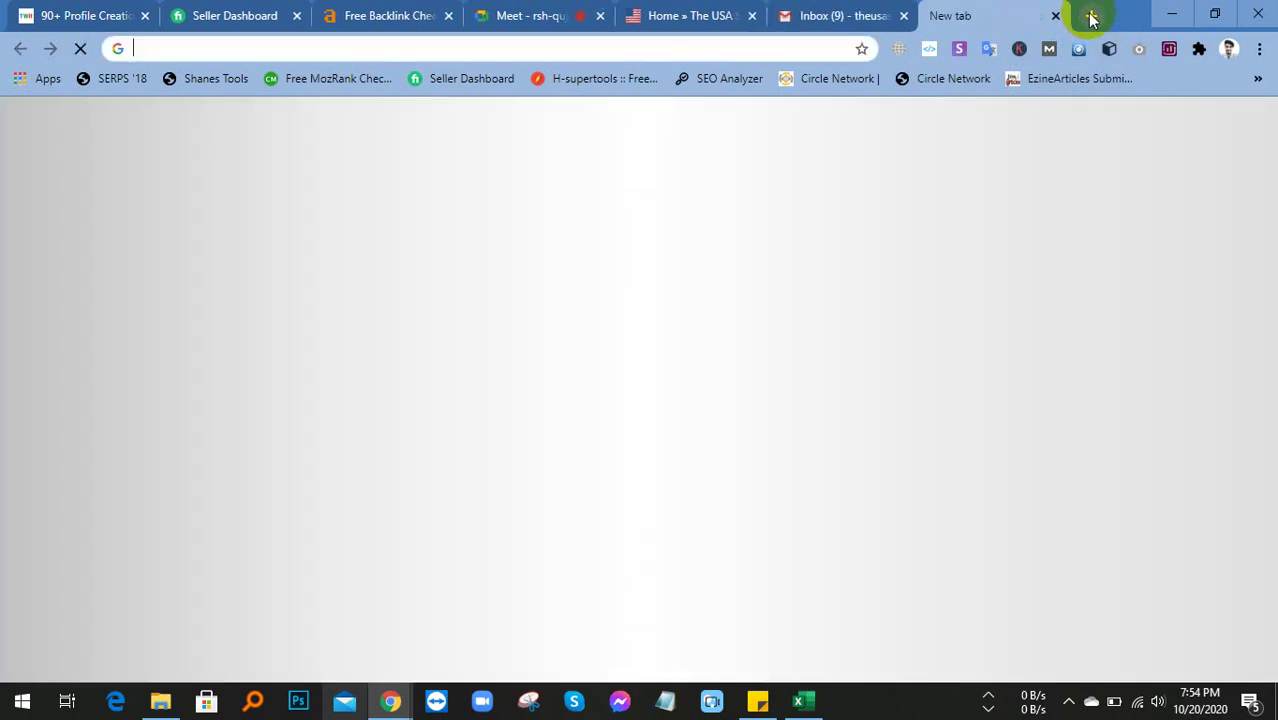
Switch on Automatic Backlink Checker link highlighting for theusaservice.com
left_click(692, 12)
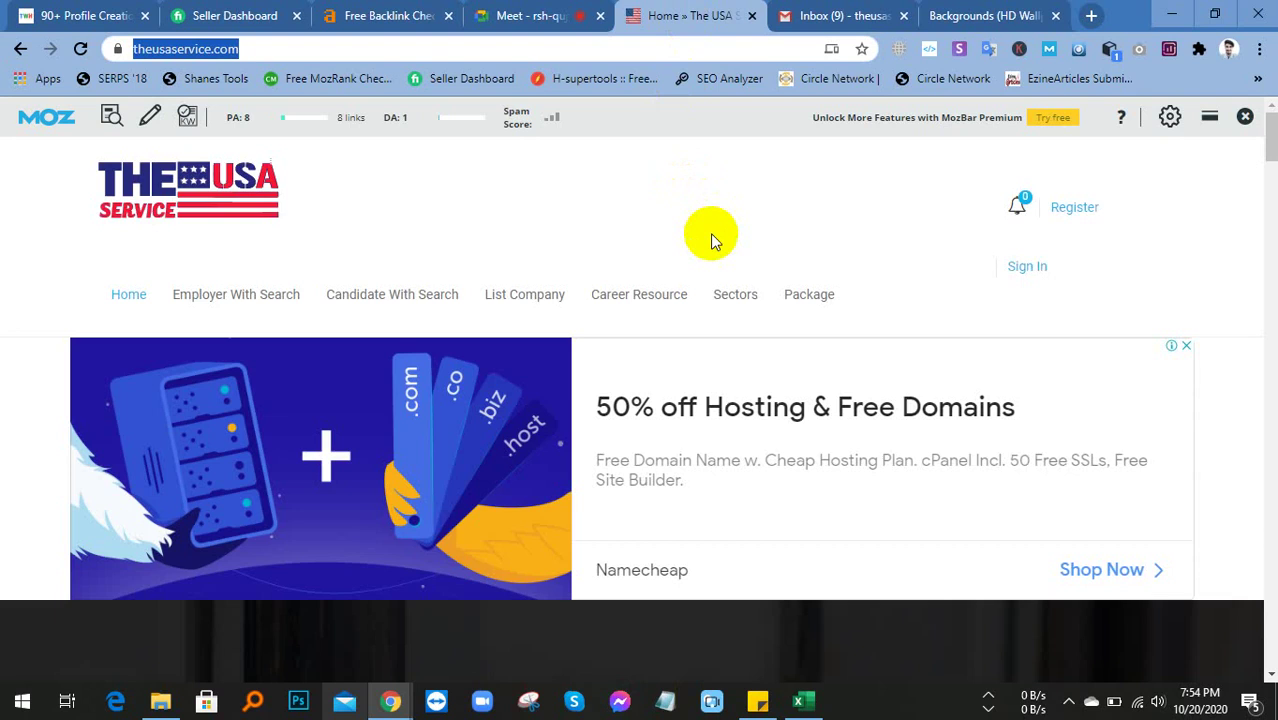
scroll(710, 233, "down", 4)
scroll(710, 240, "up", 15)
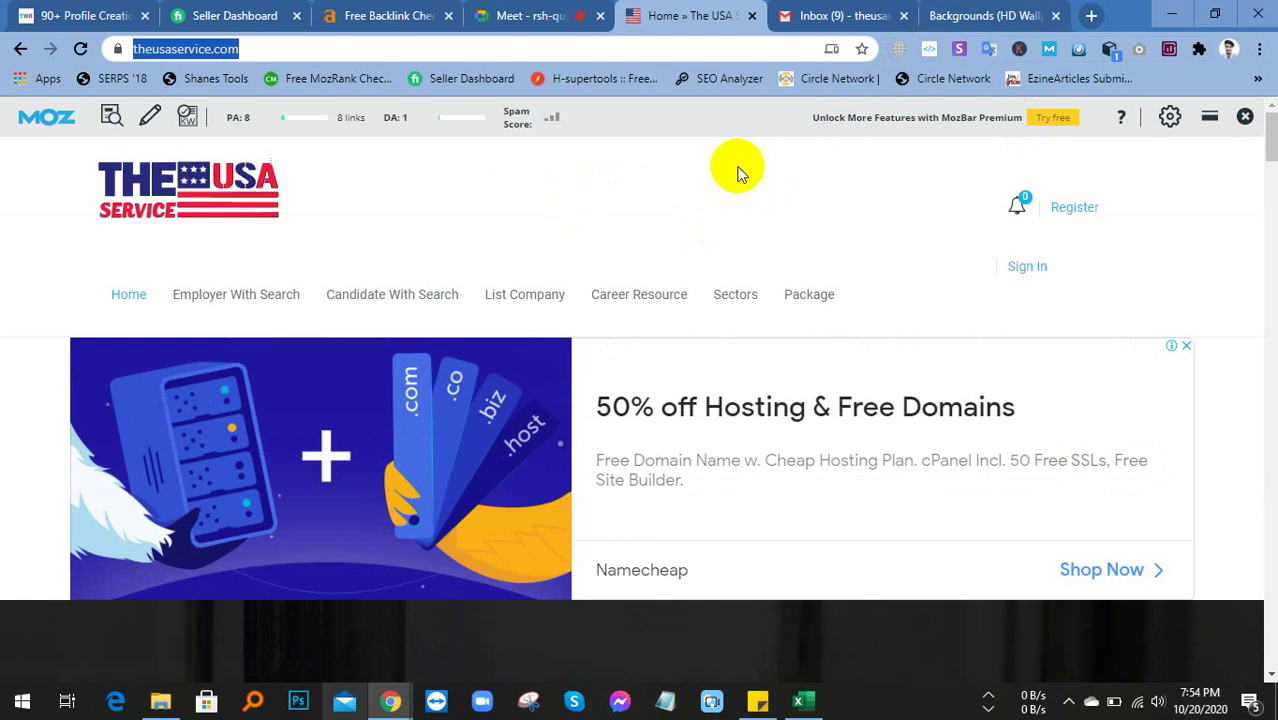
left_click(927, 52)
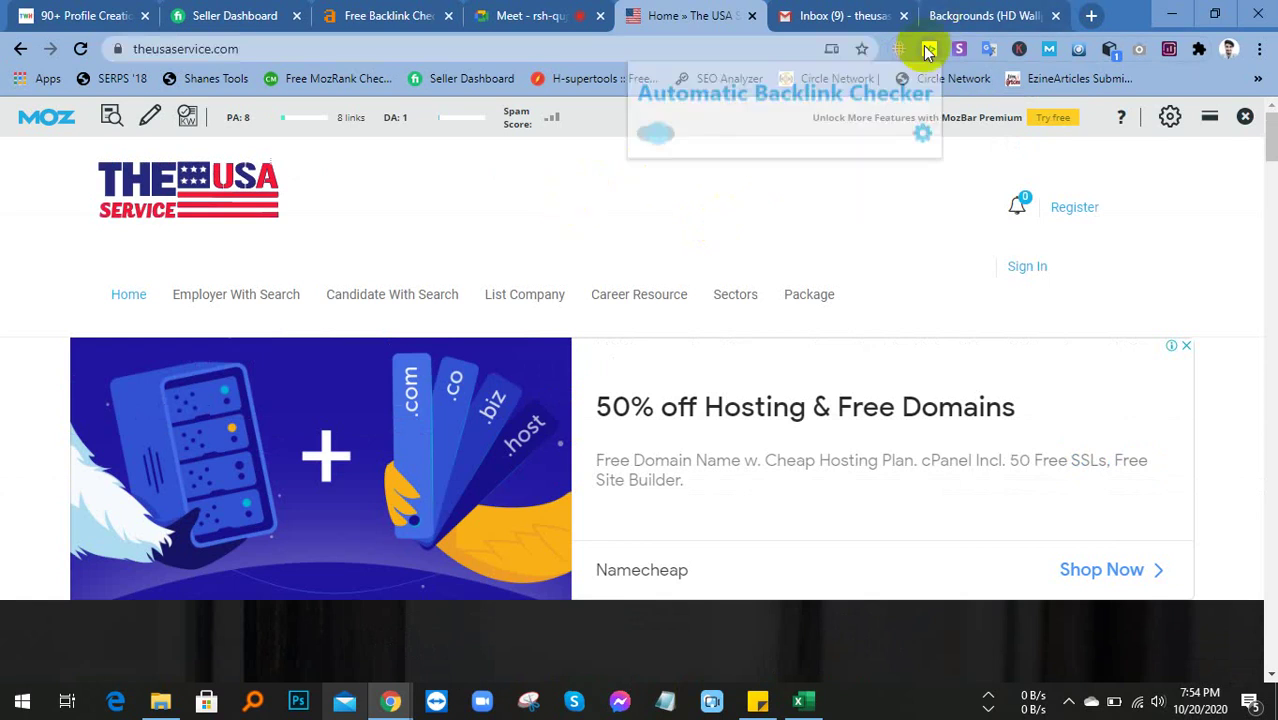
left_click(705, 197)
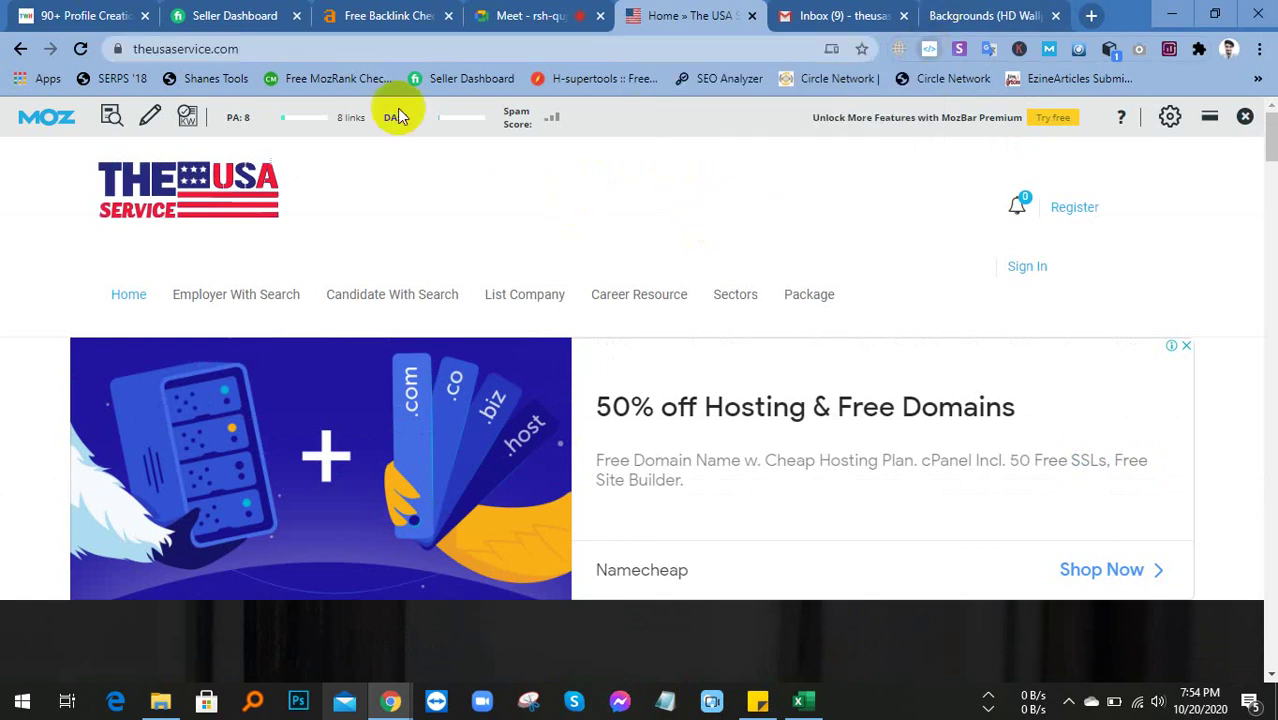
left_click(930, 50)
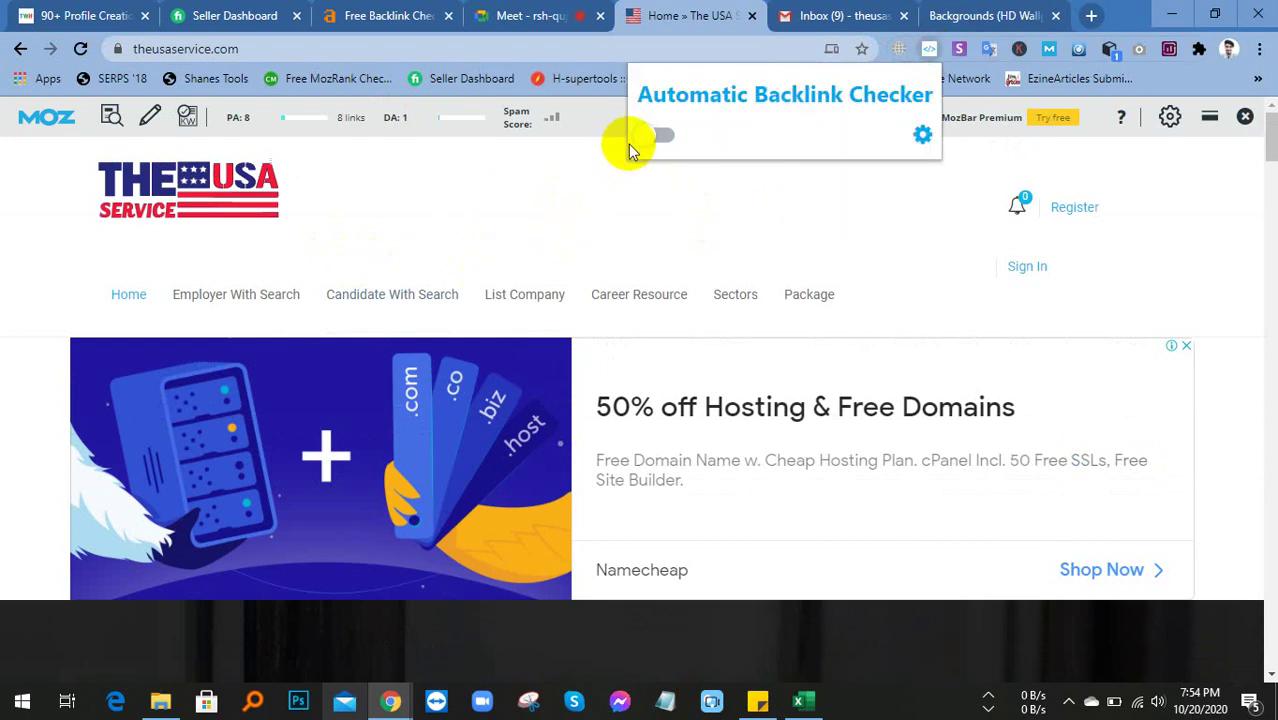
left_click(665, 137)
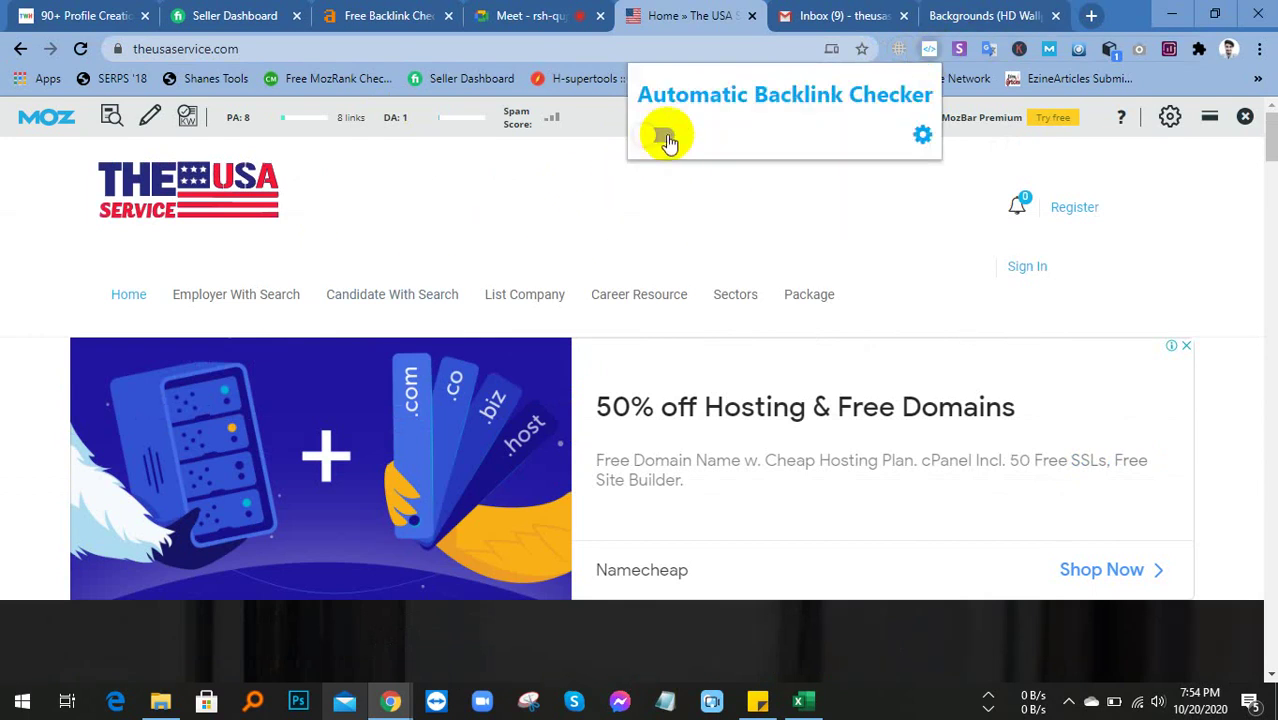
left_click(579, 170)
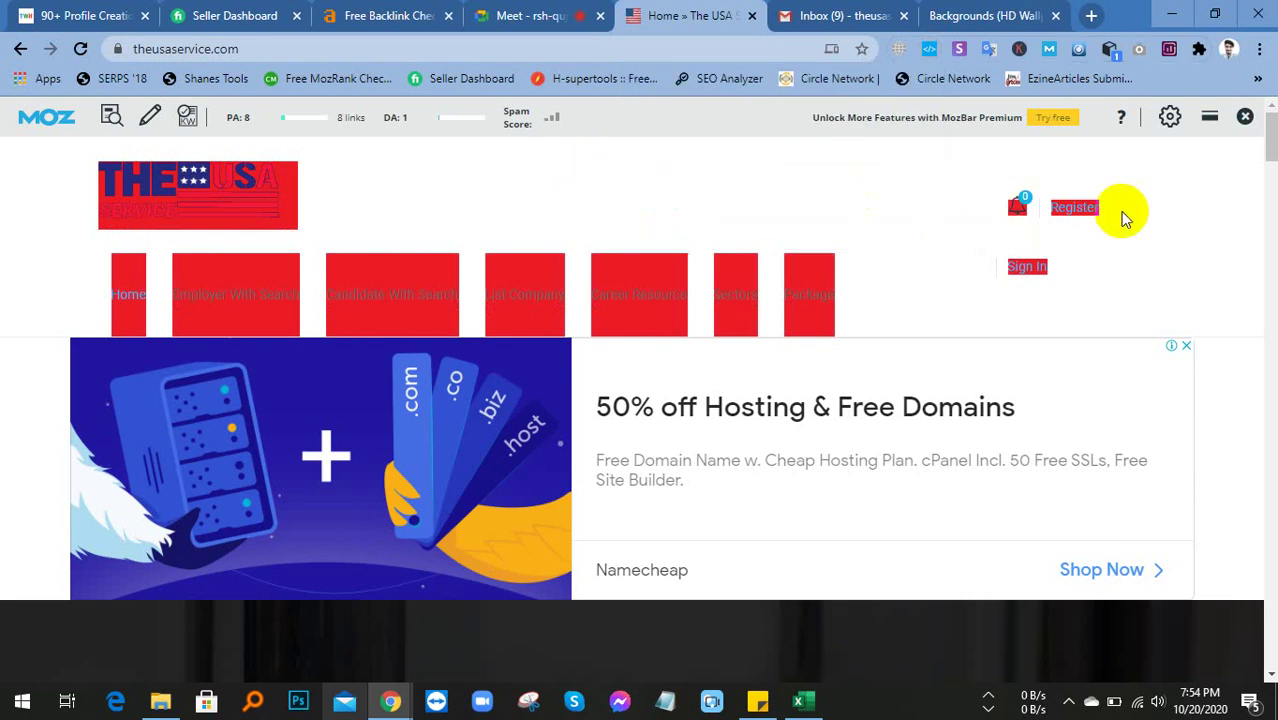
Scroll through theusaservice.com to review the links highlighted in red
scroll(556, 245, "down", 3)
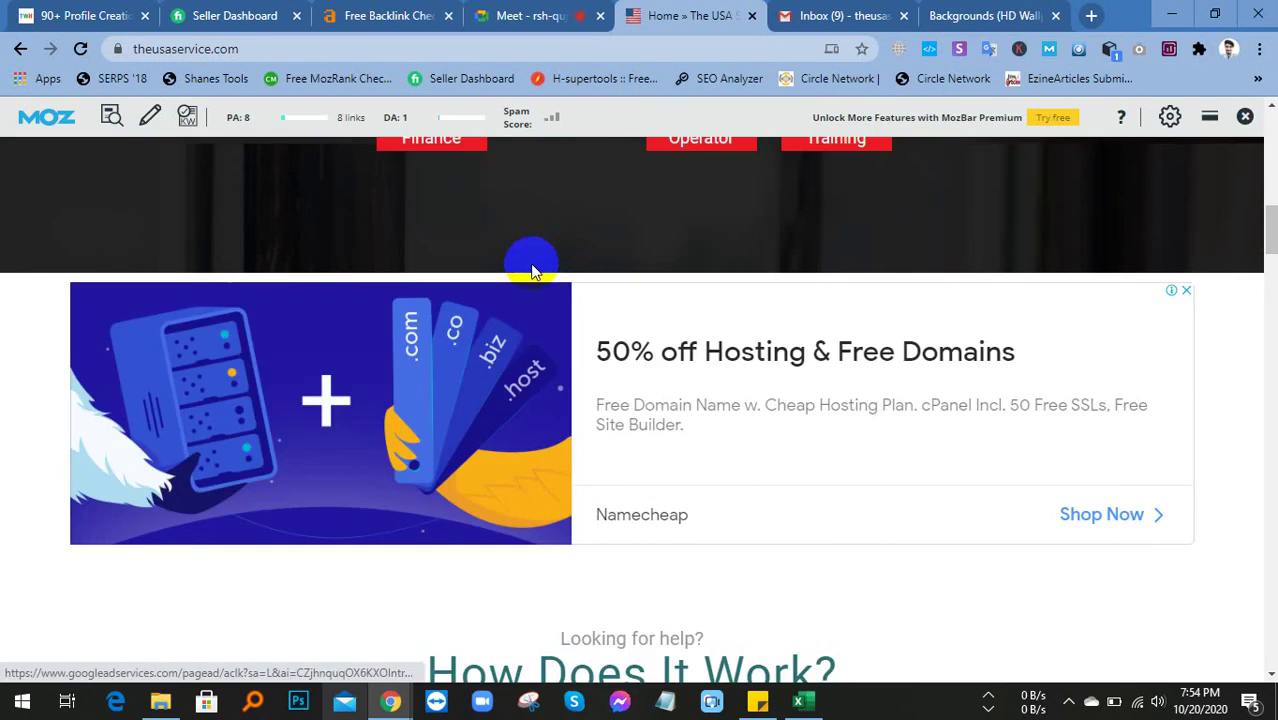
scroll(444, 282, "down", 15)
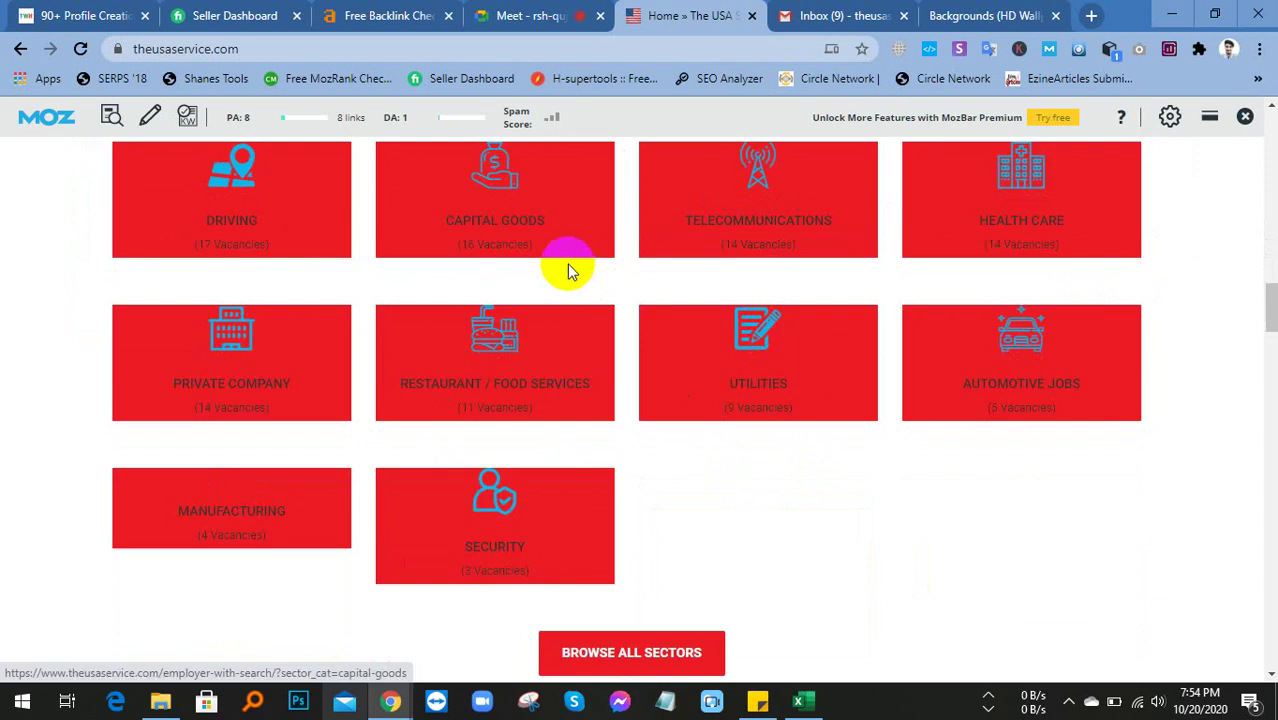
scroll(740, 268, "down", 15)
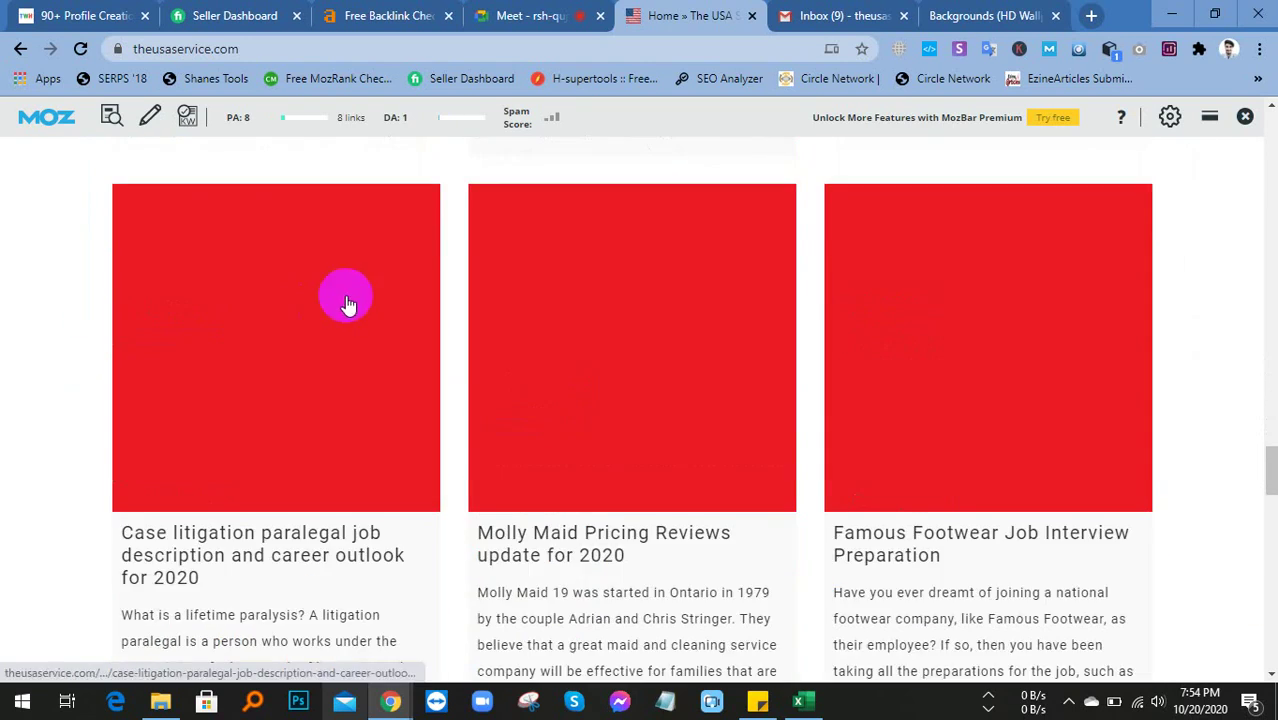
scroll(795, 375, "up", 10)
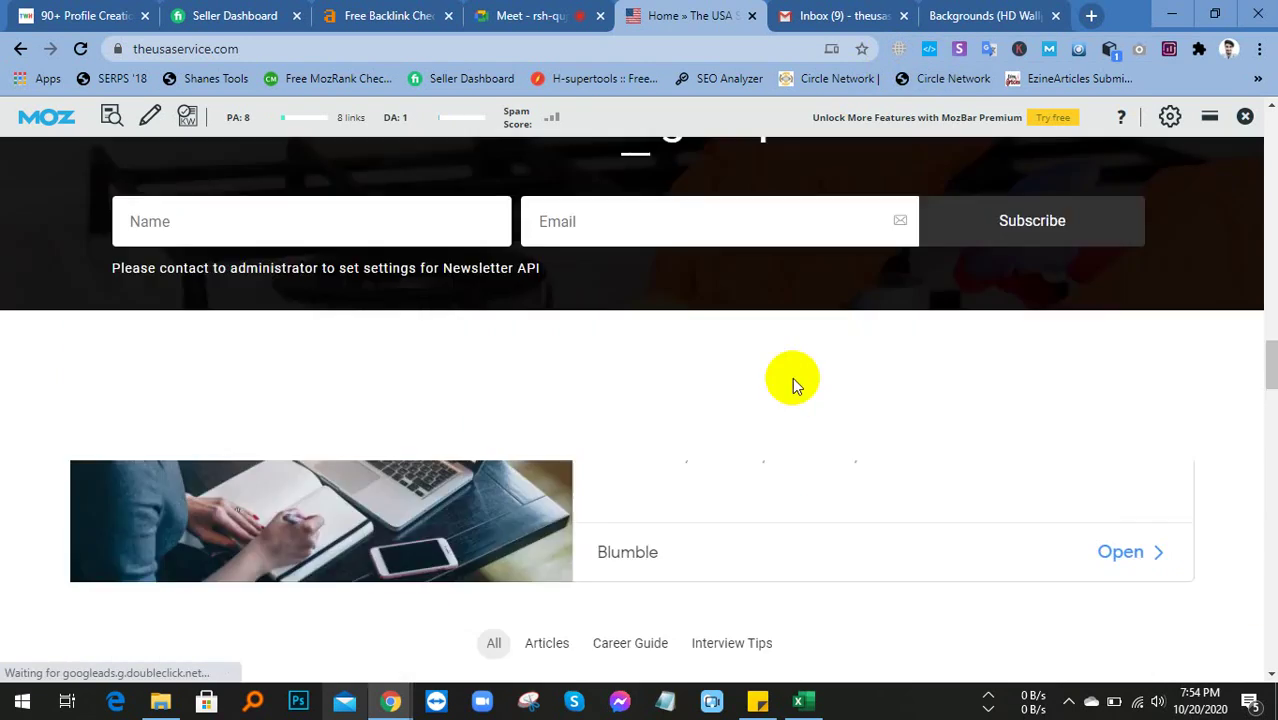
scroll(907, 110, "up", 10)
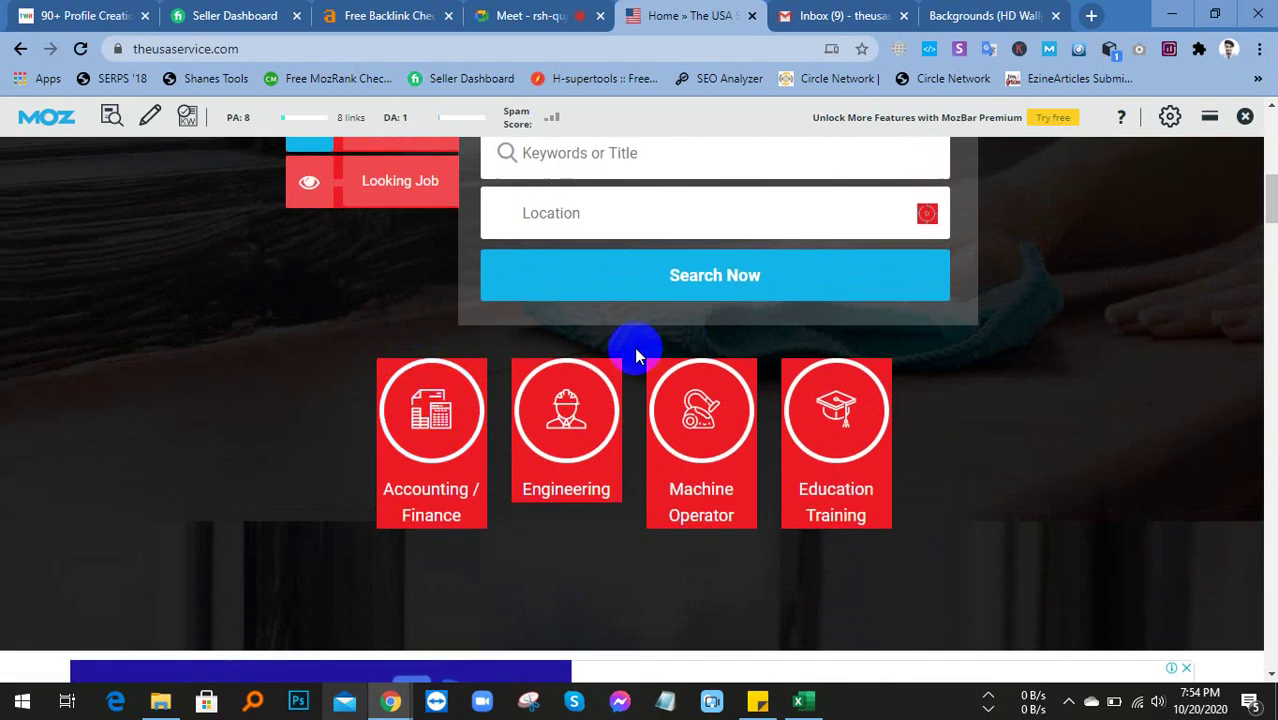
scroll(636, 355, "up", 5)
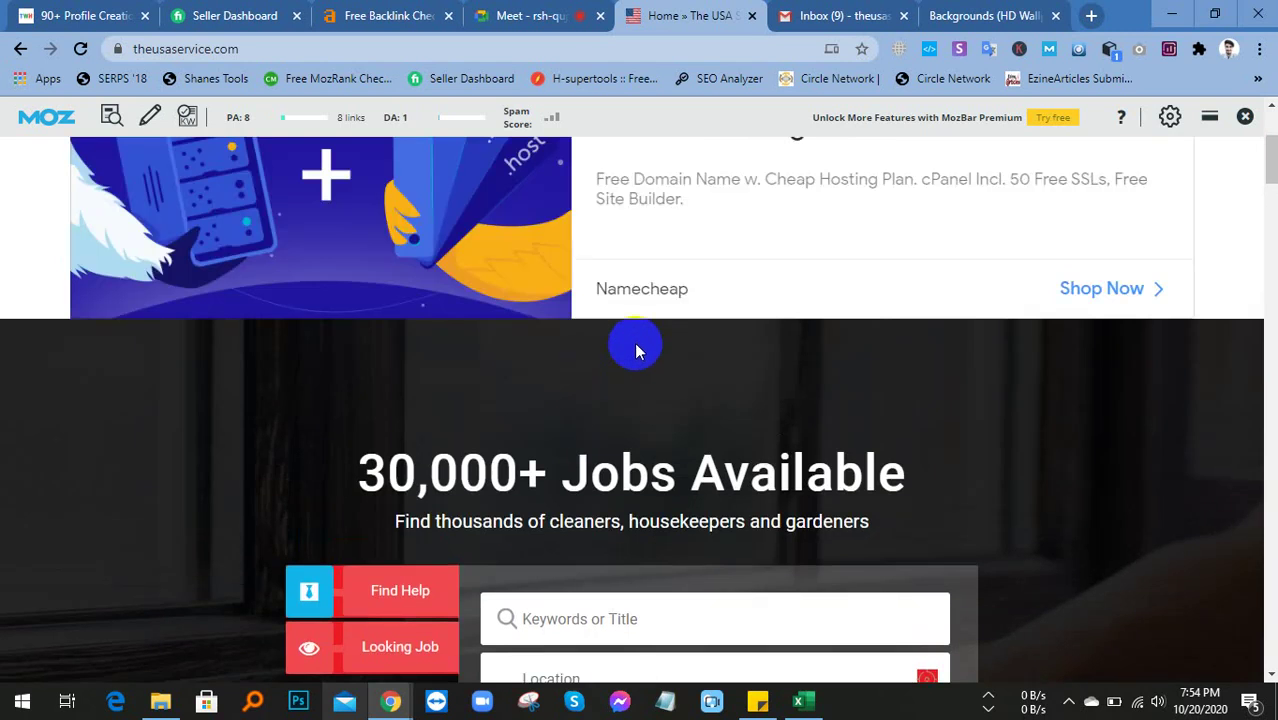
scroll(634, 342, "down", 6)
scroll(825, 253, "down", 5)
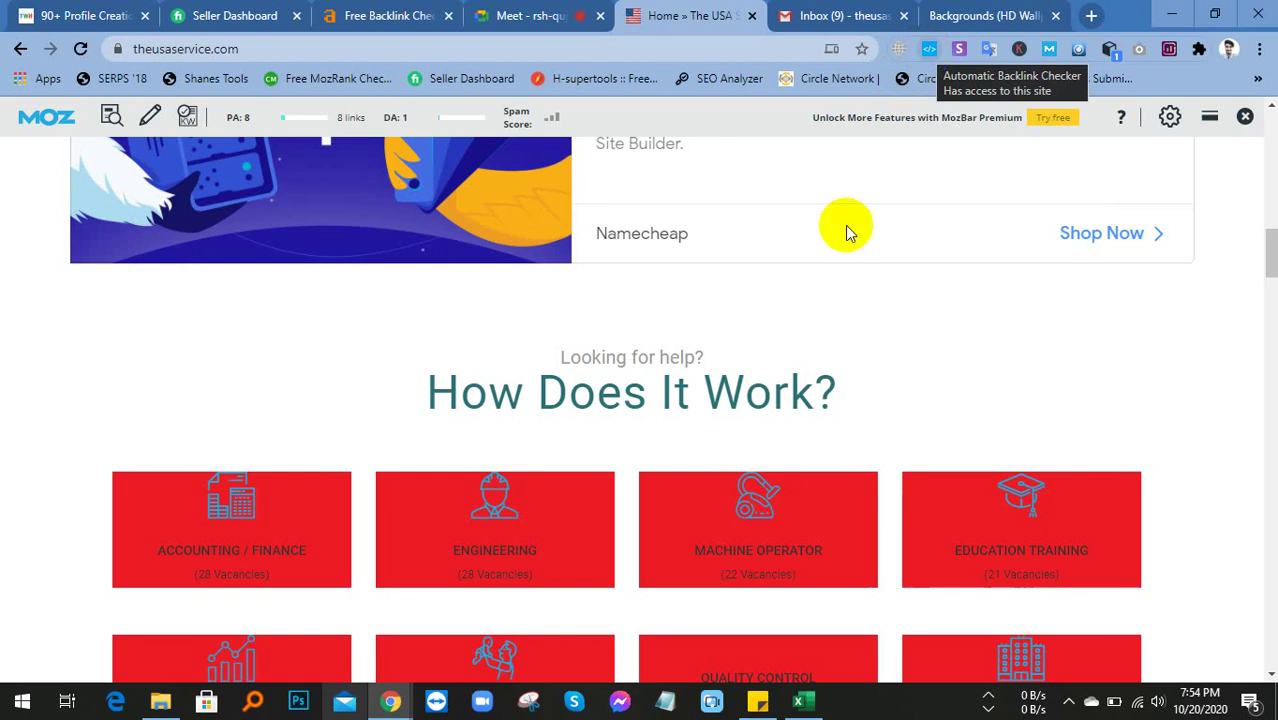
left_click(1068, 701)
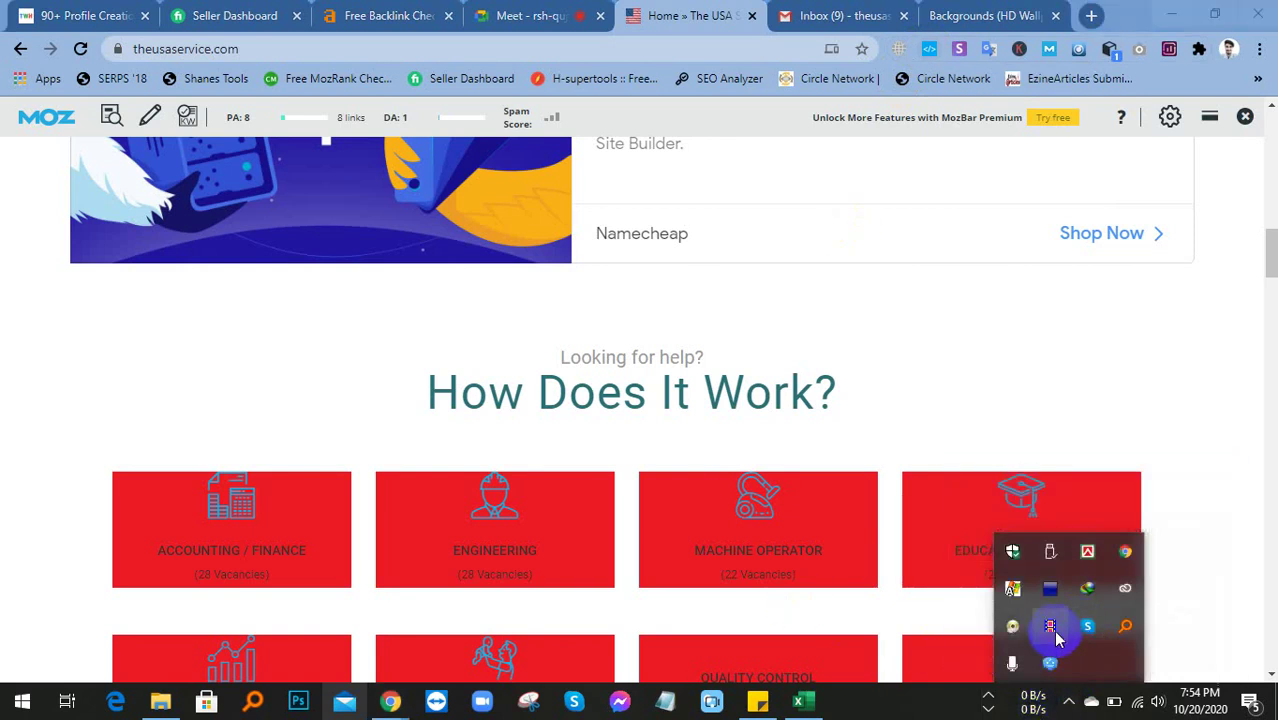
scroll(522, 342, "up", 3)
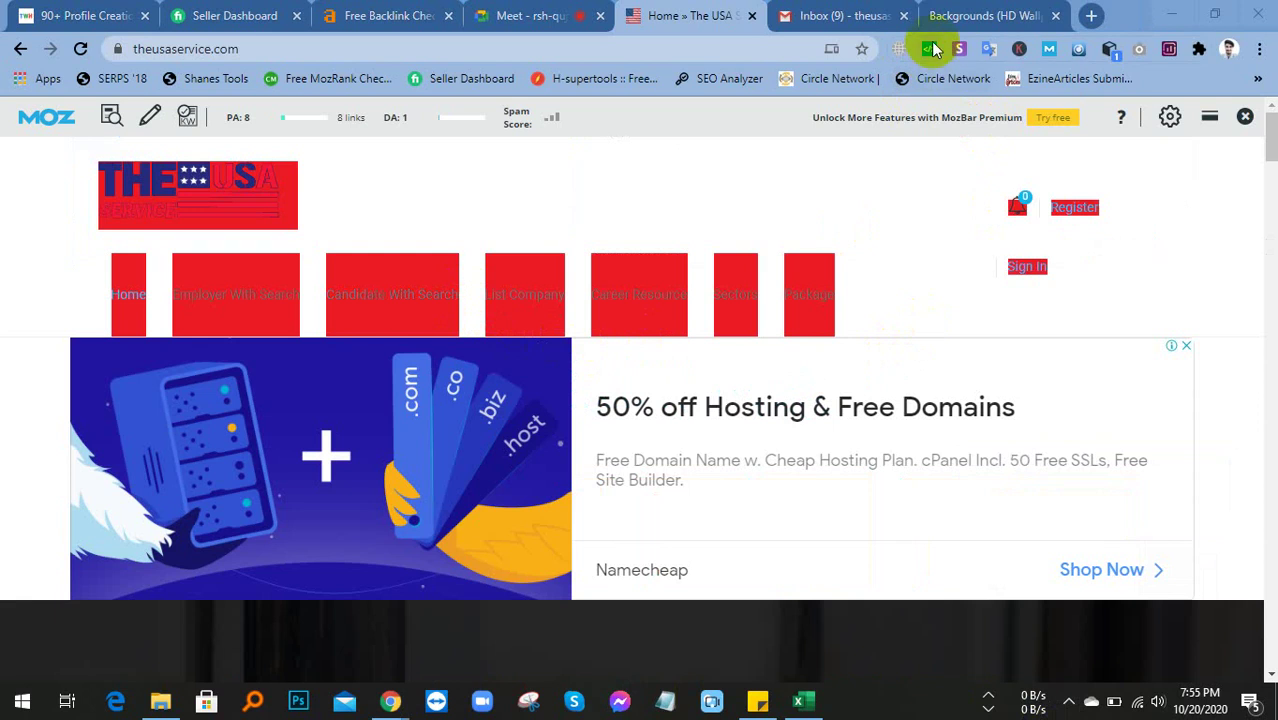
Open the marketingprotech.com website from the address bar
left_click(706, 46)
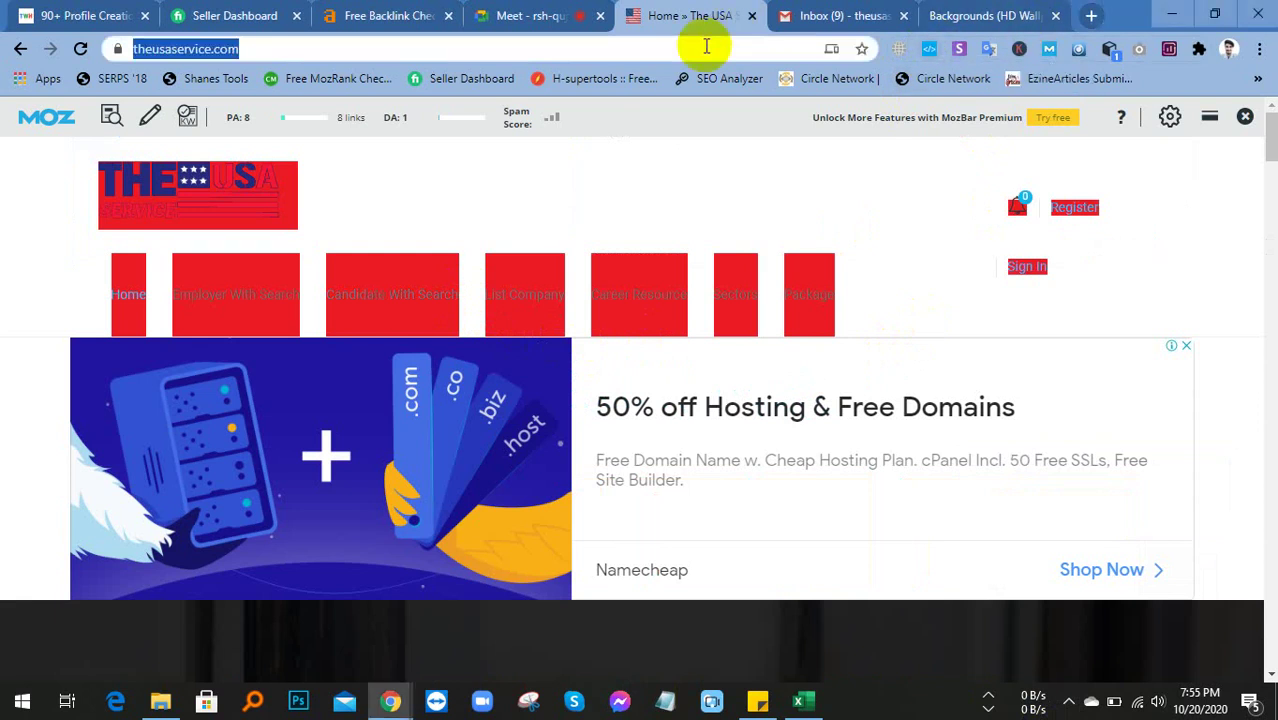
type("marketingprotech")
key("Return")
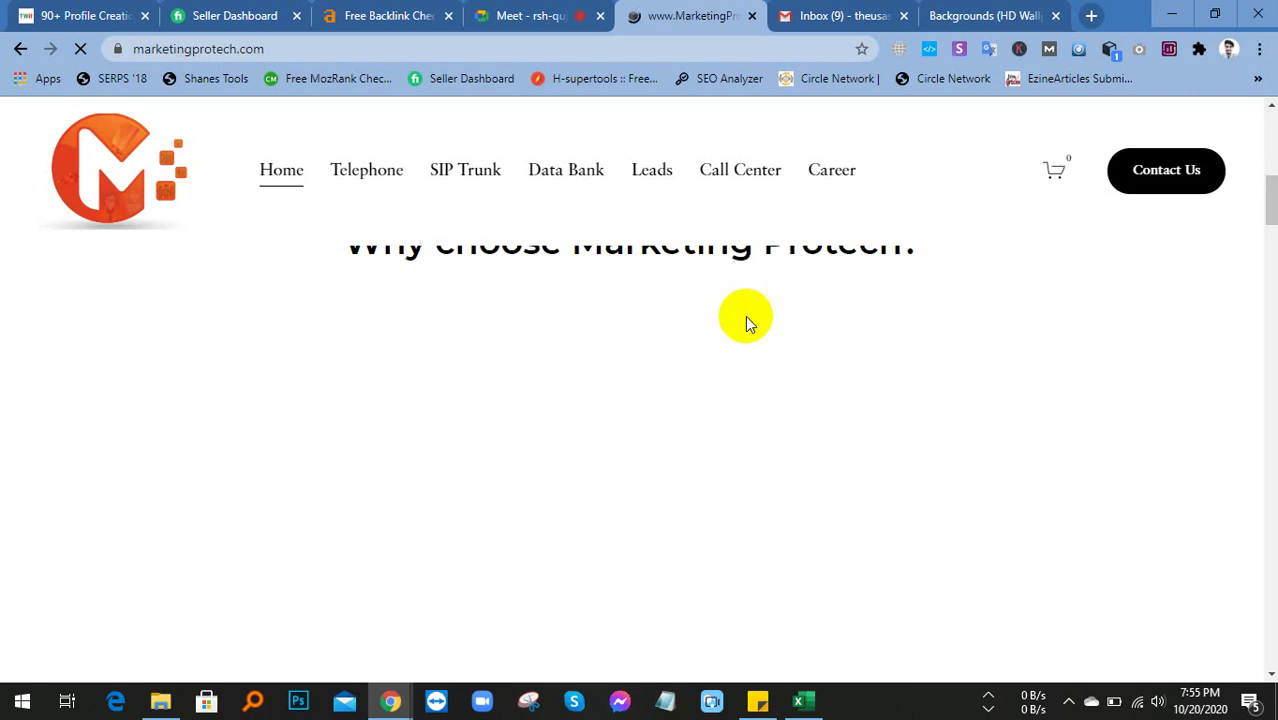
scroll(744, 314, "down", 8)
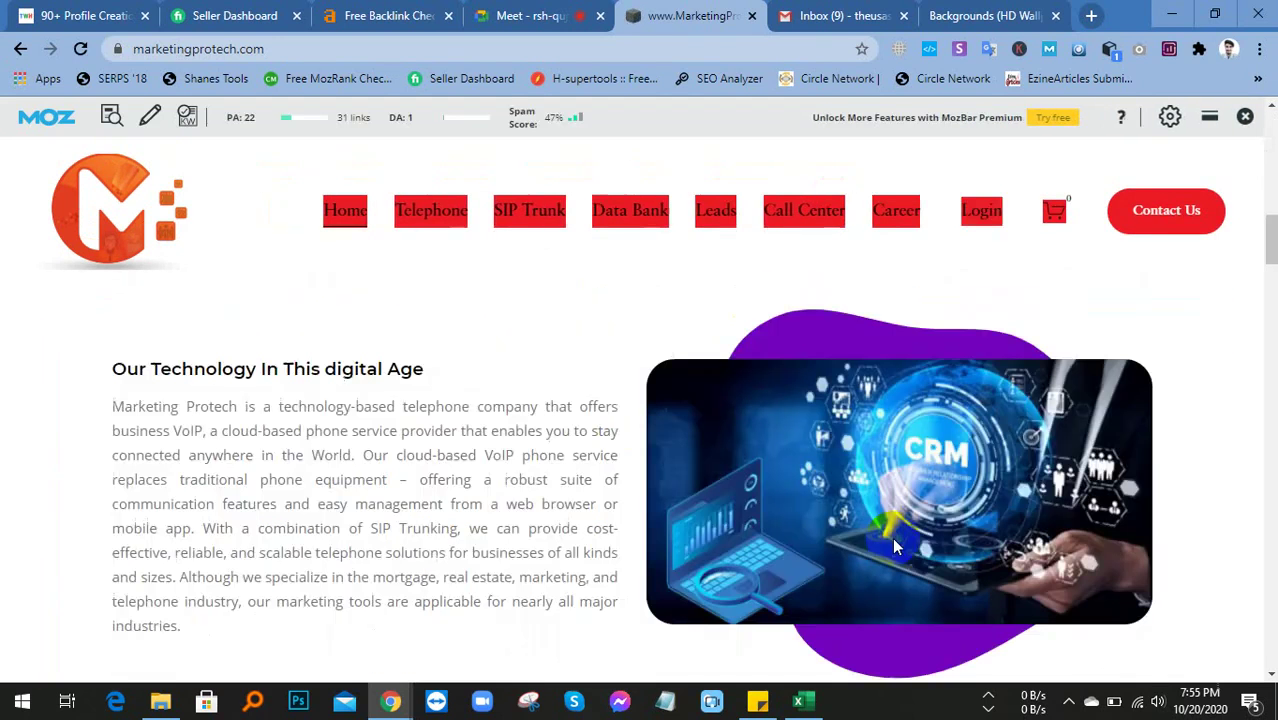
left_click(1068, 706)
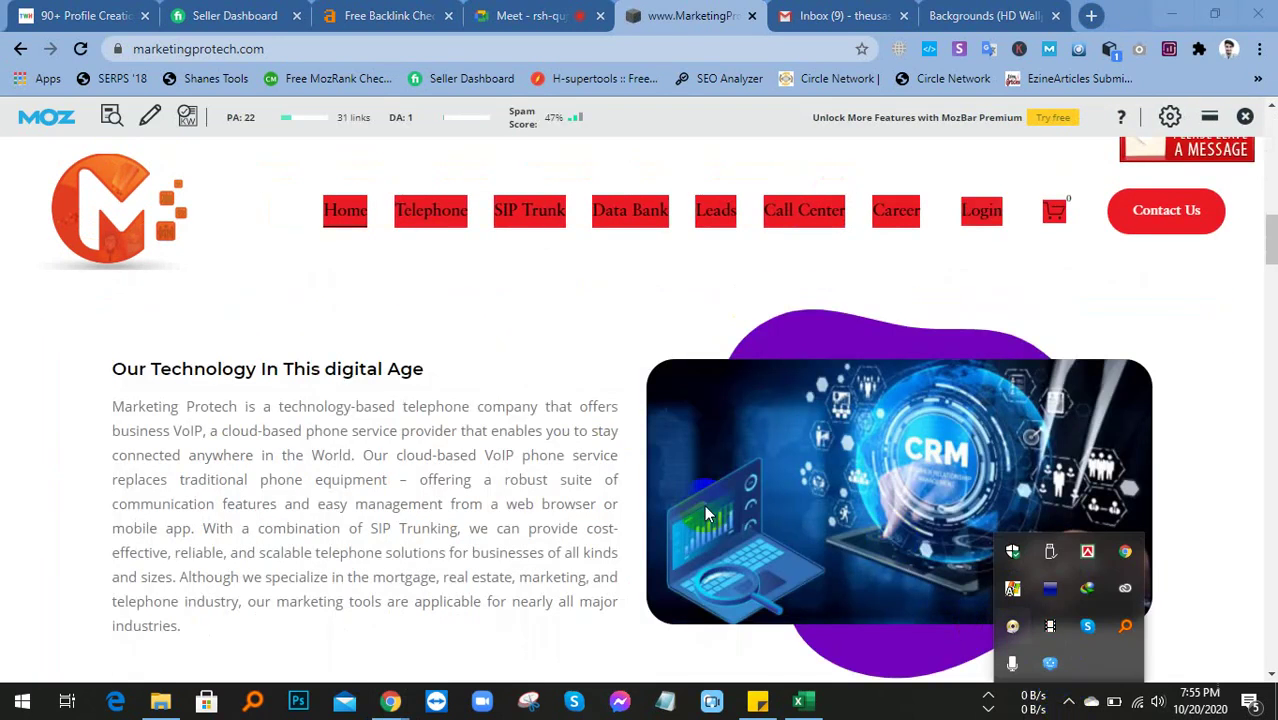
left_click(470, 422)
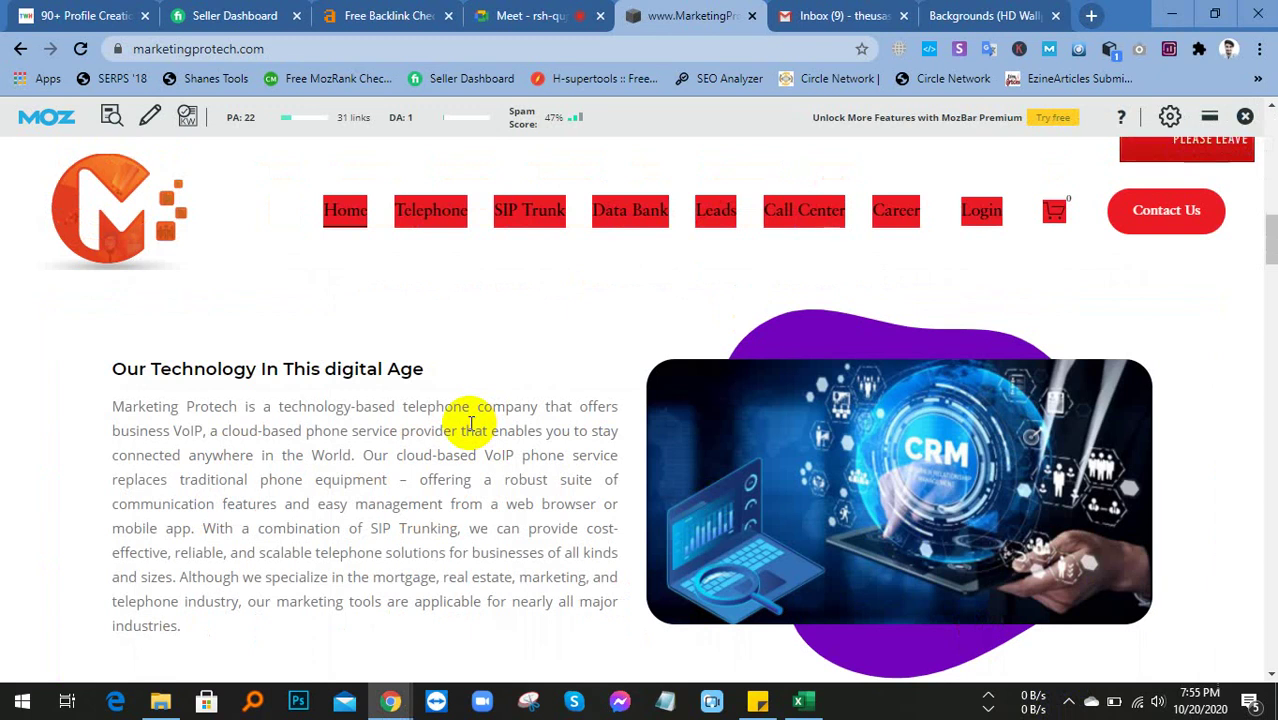
Scroll the marketingprotech.com home page down to the Appointment Setter & 24/7 Support section
scroll(470, 422, "down", 1)
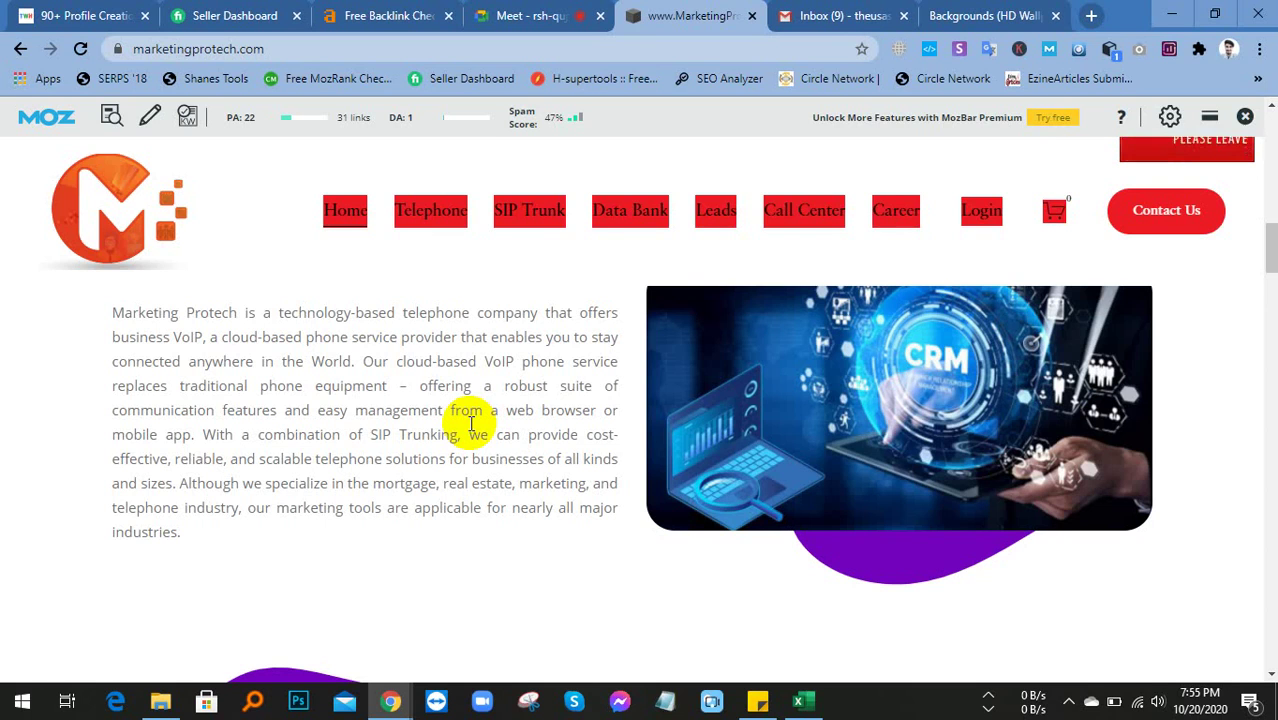
scroll(380, 378, "down", 10)
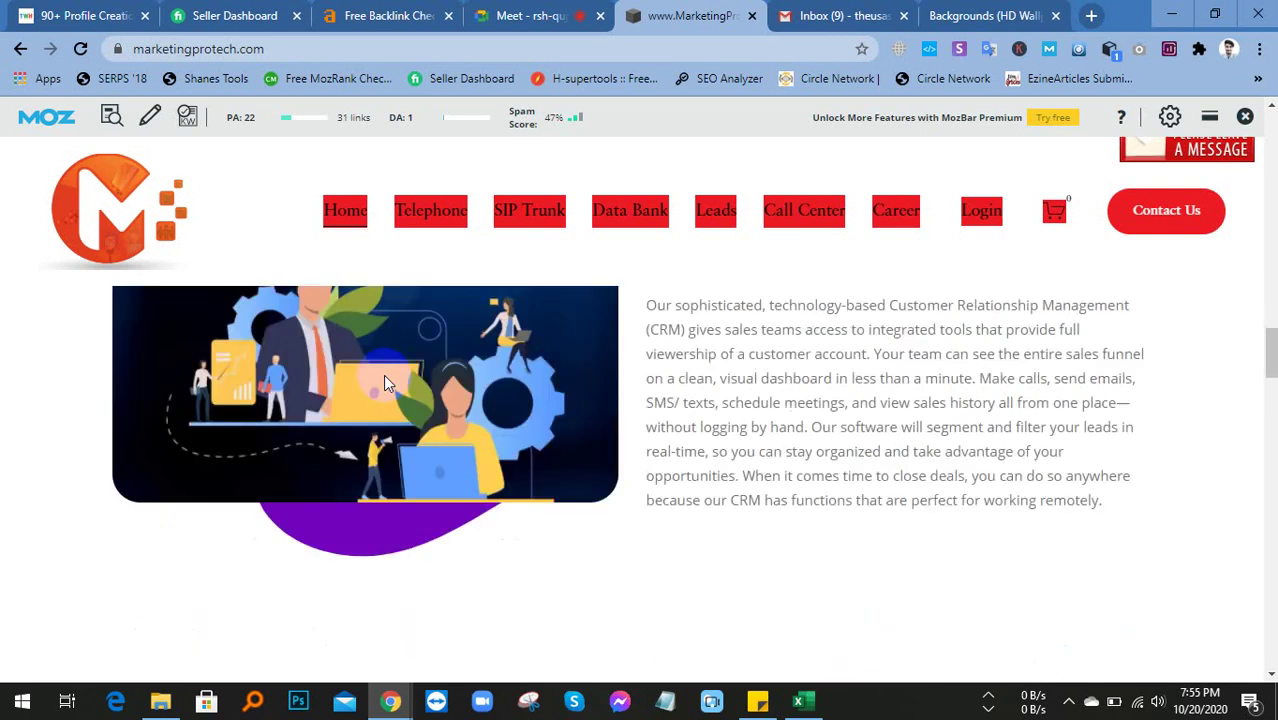
scroll(385, 380, "up", 12)
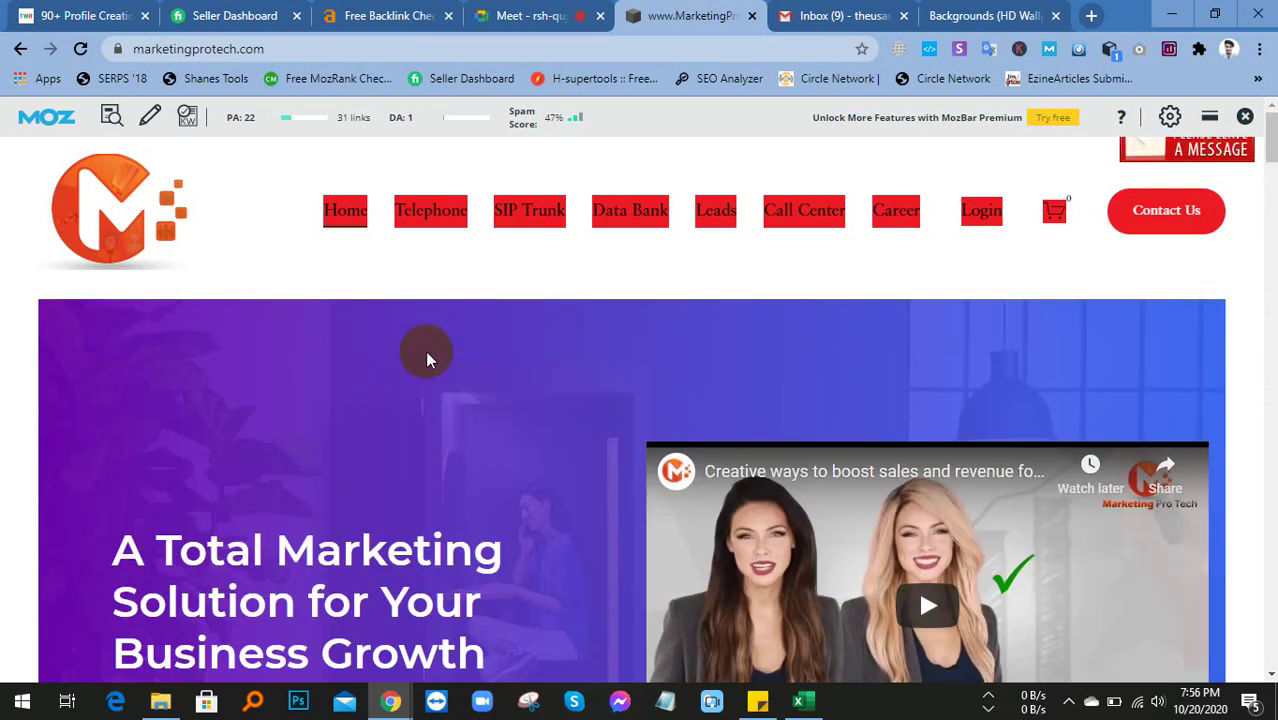
mouse_move(820, 222)
scroll(707, 313, "down", 3)
scroll(556, 348, "down", 12)
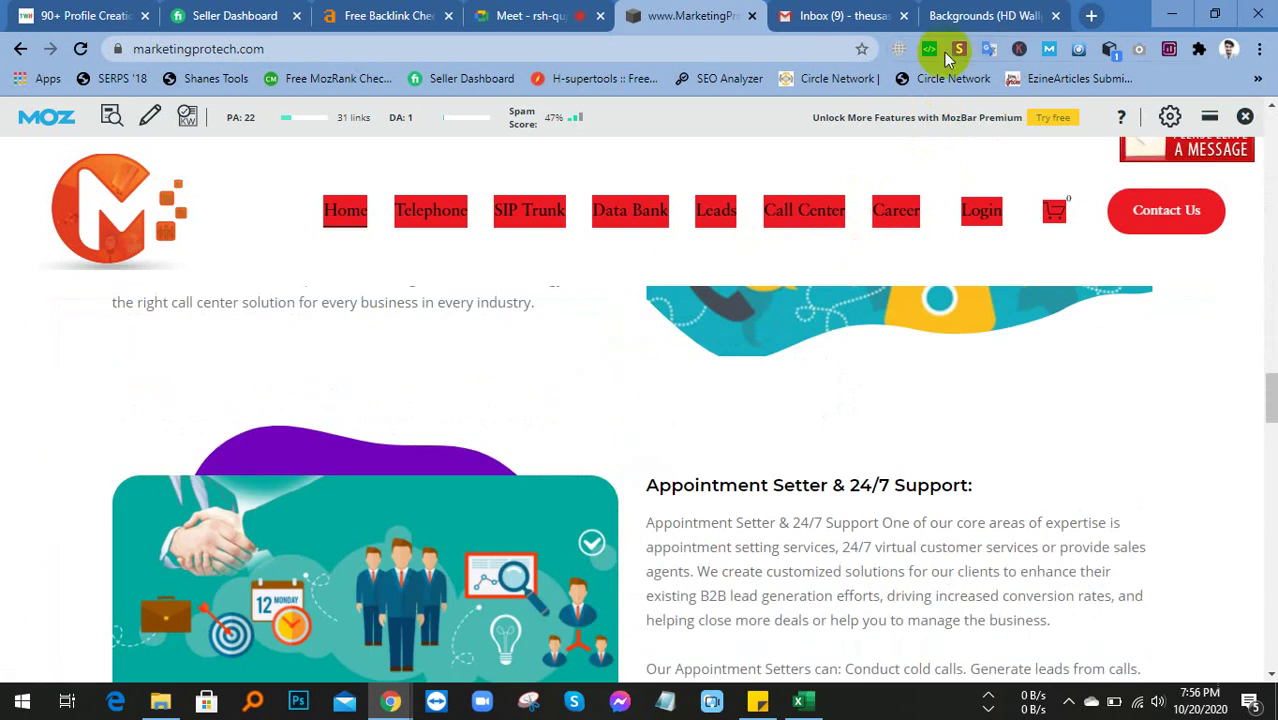
Check the link counts (0 DoFollow, 114 NoFollow) and turn off highlighting
left_click(929, 48)
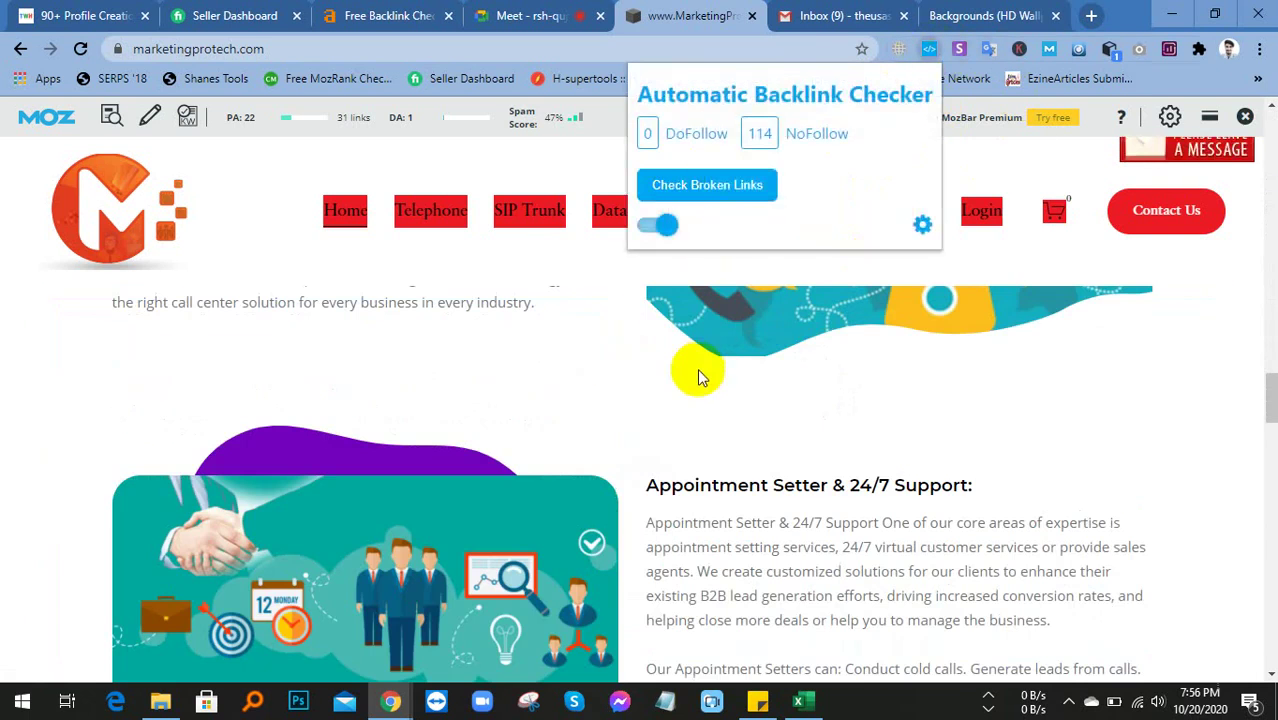
scroll(984, 305, "down", 10)
scroll(716, 375, "up", 14)
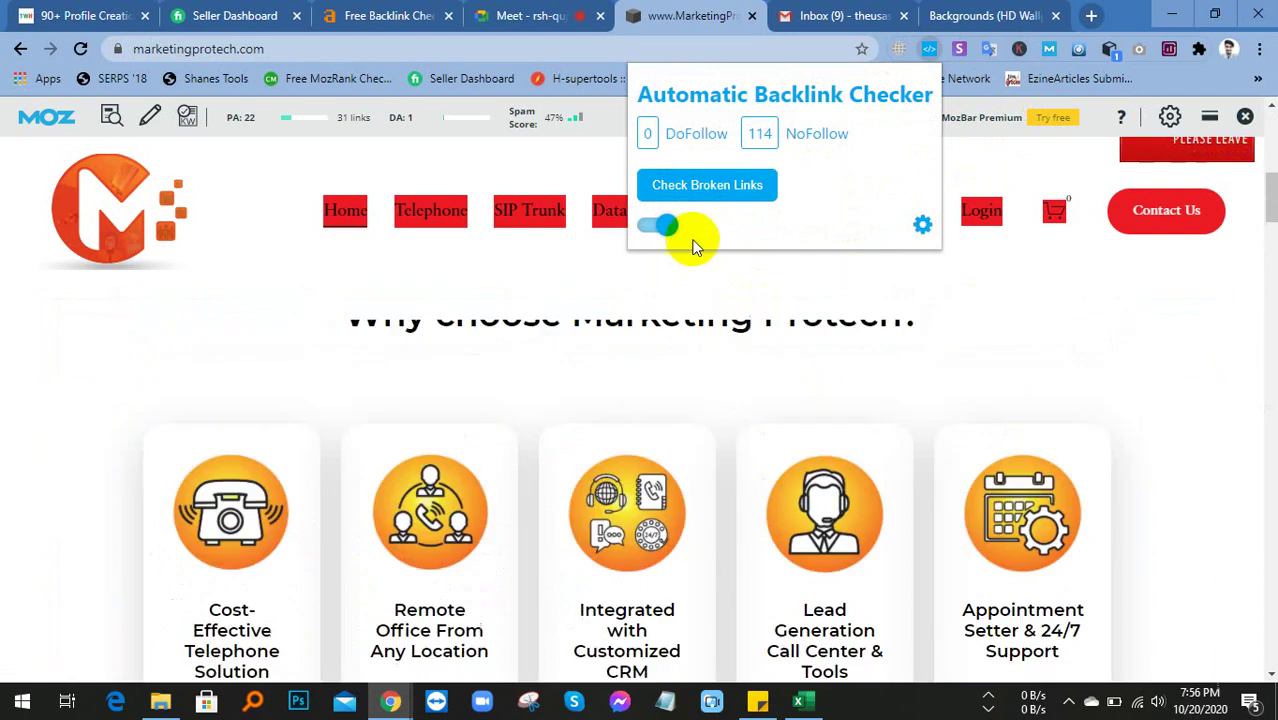
left_click(655, 225)
Briefly check the profile details workbook in Excel, then minimize it back to Chrome
left_click(599, 48)
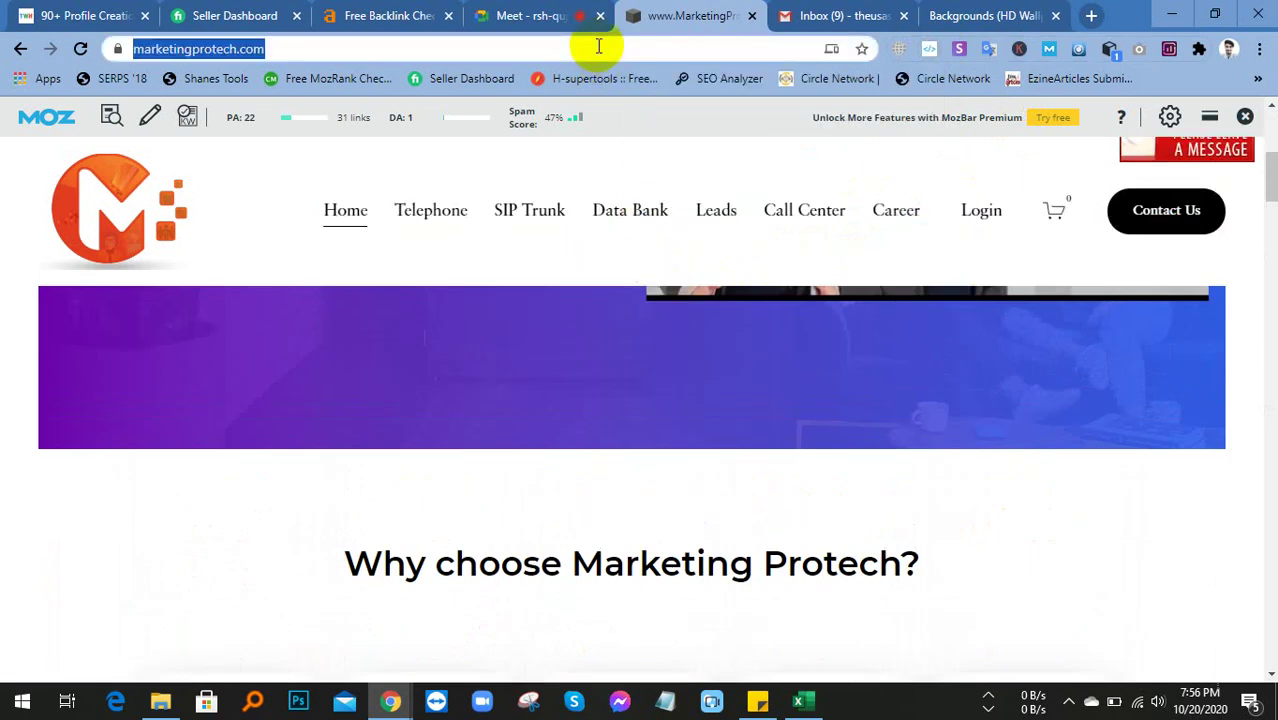
left_click(799, 701)
key("shift+Home")
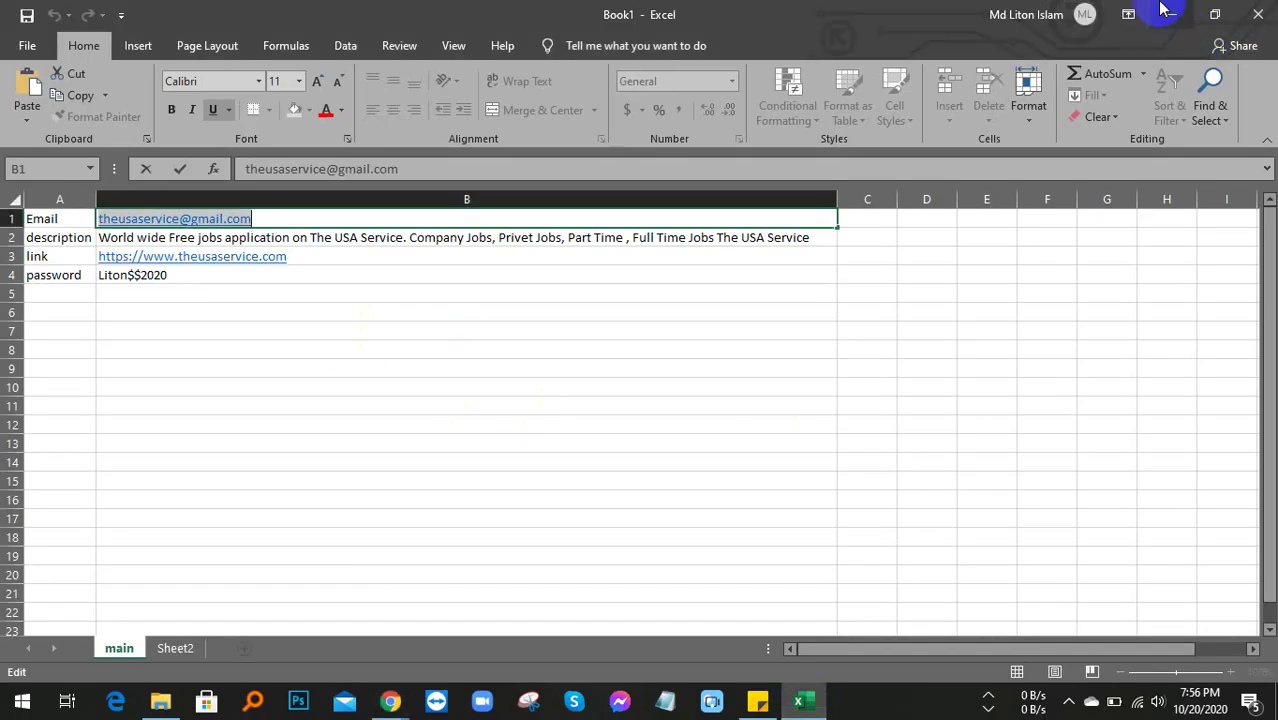
left_click(1171, 14)
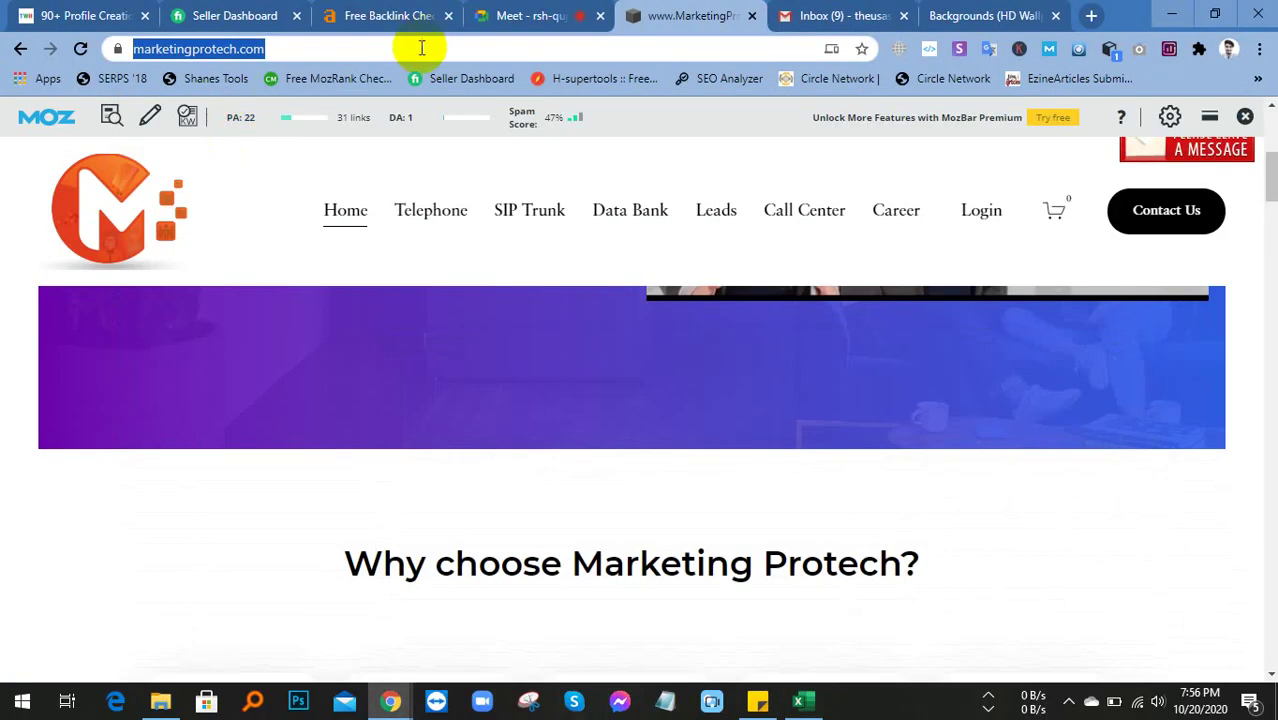
Search for itbari and open the IT Bari Tutorials site, itbari.com
type("itbari")
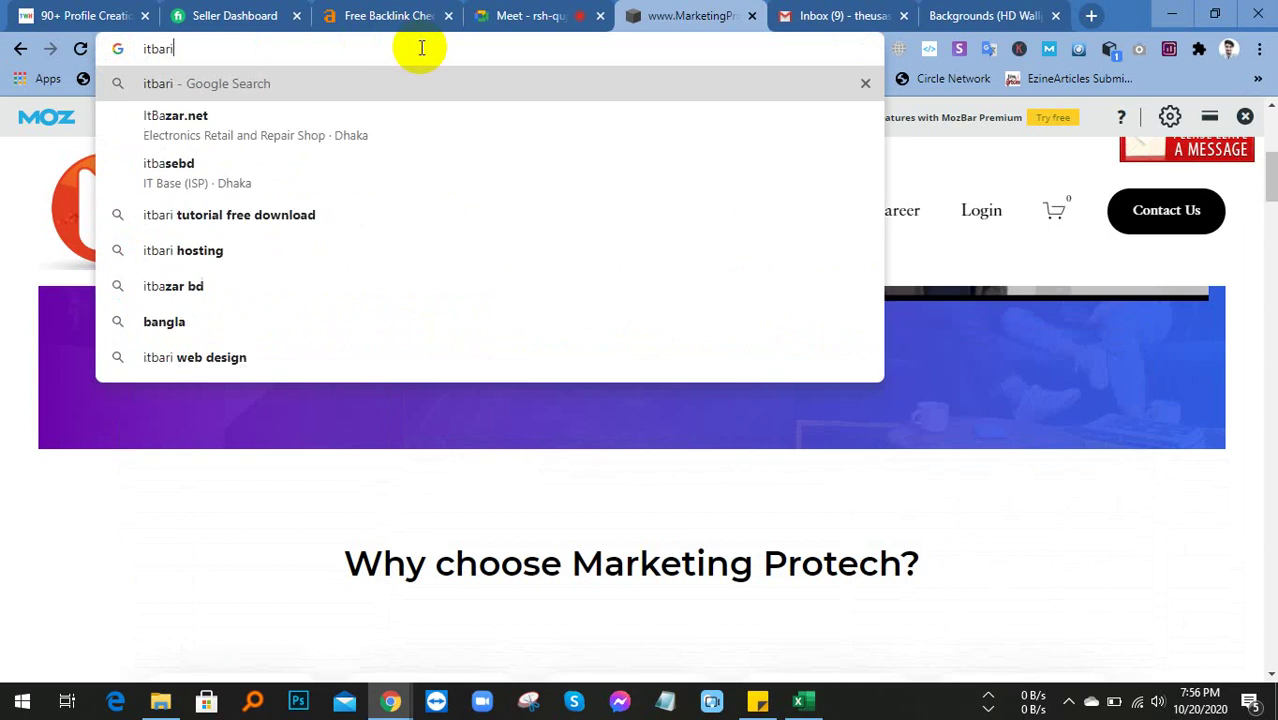
key("Return")
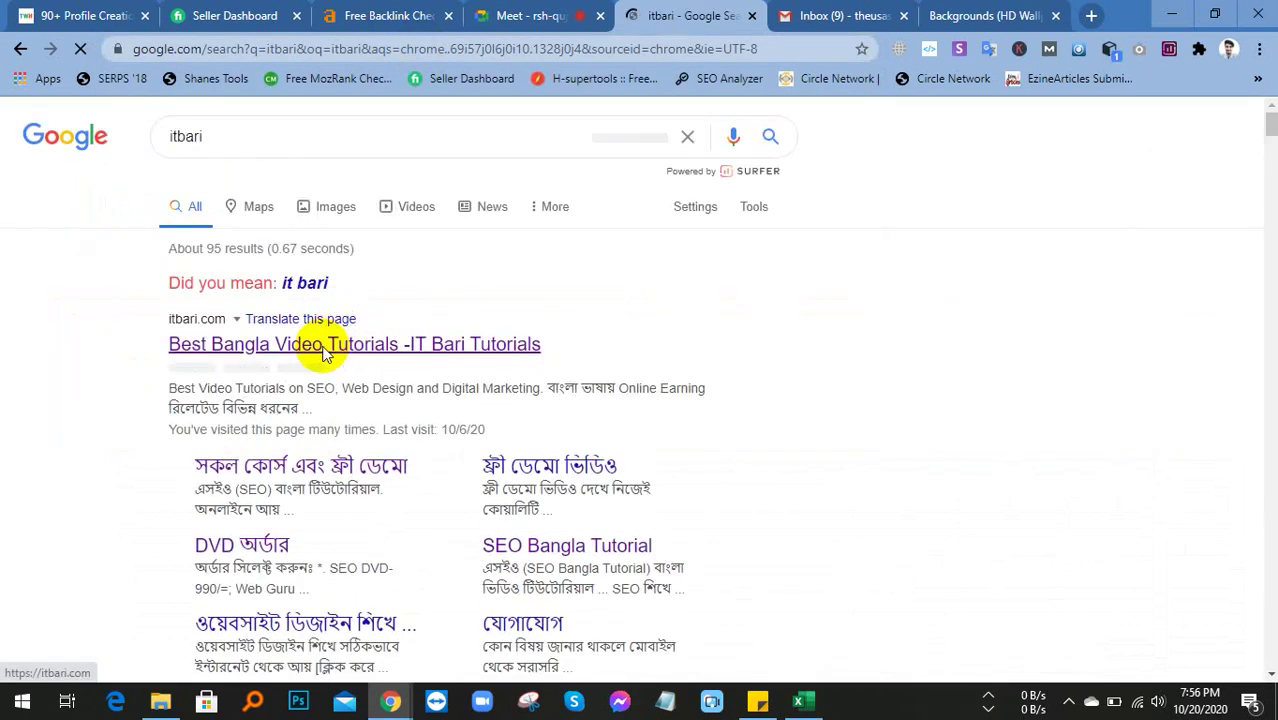
left_click(325, 352)
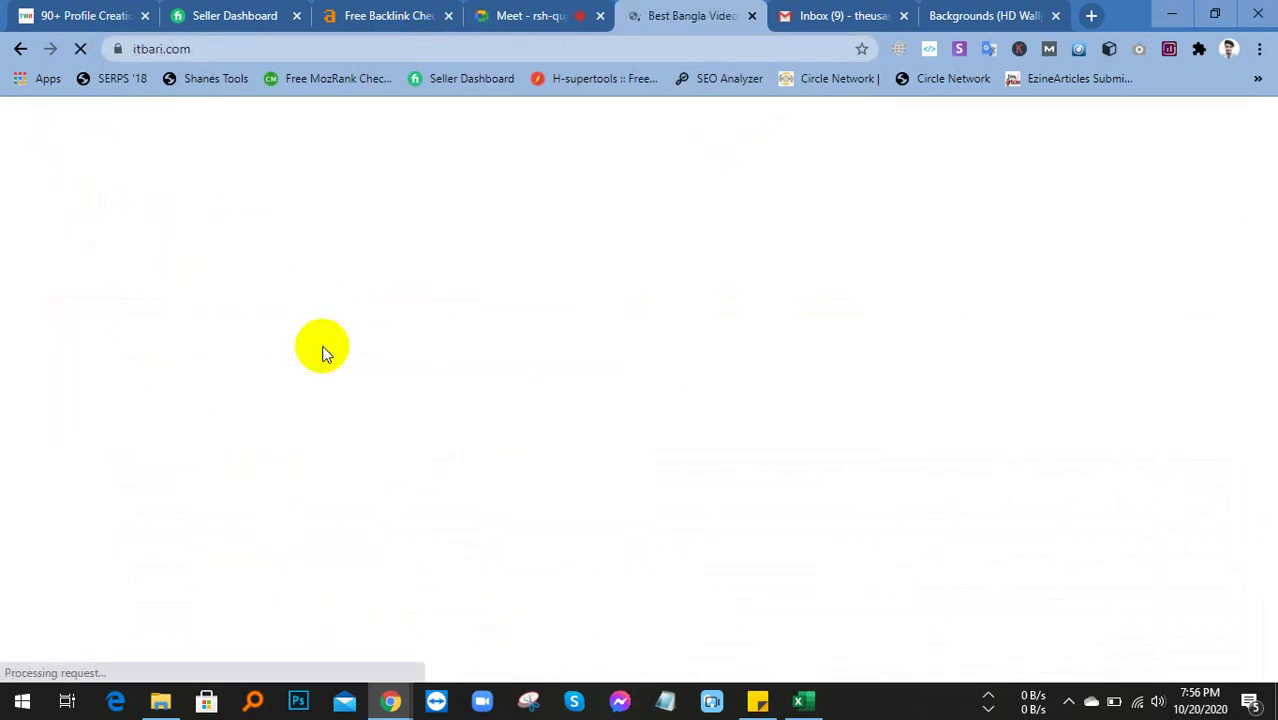
left_click(1068, 703)
scroll(660, 350, "down", 15)
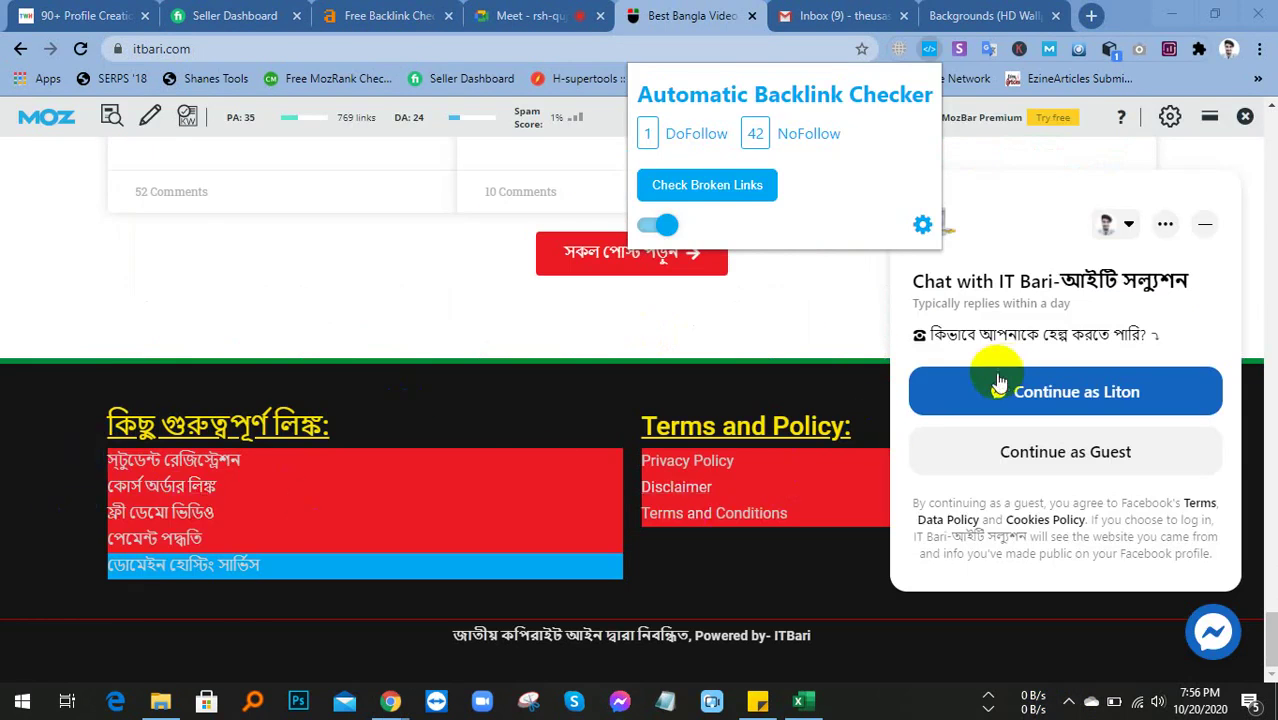
Dismiss the backlink checker popup and Facebook chat, then close the itbari.com tab
left_click(89, 570)
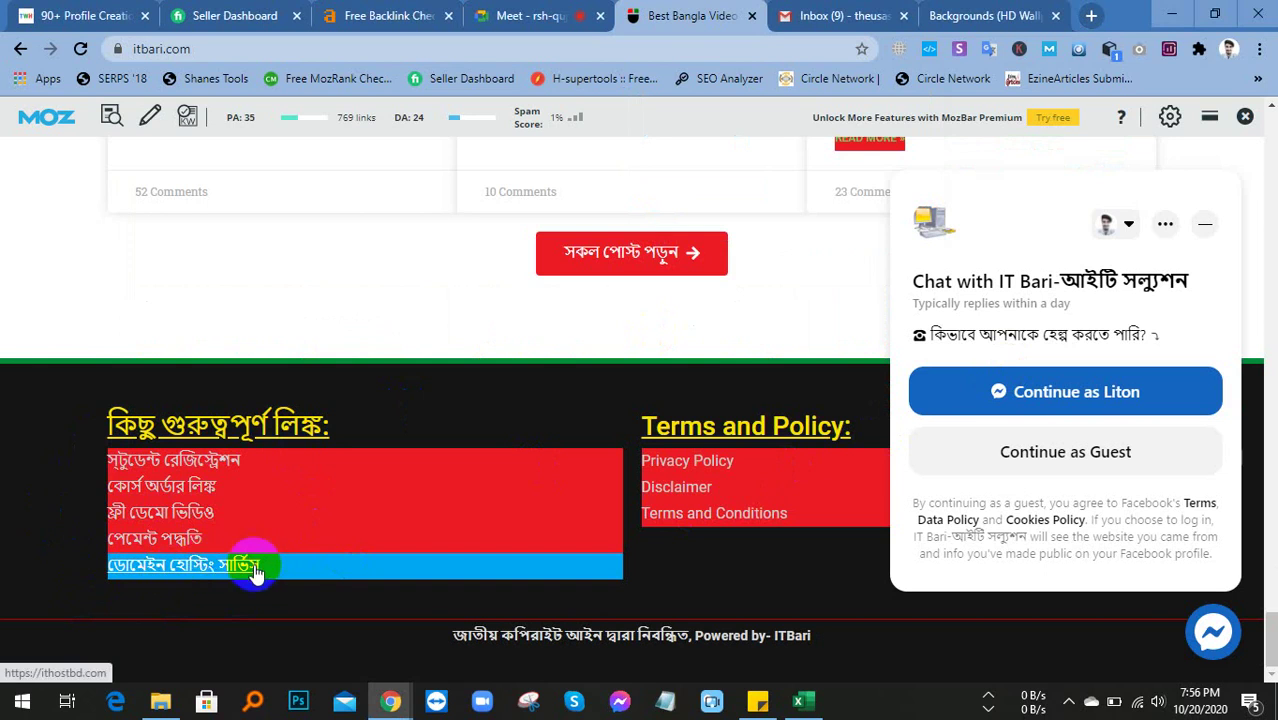
scroll(277, 533, "up", 15)
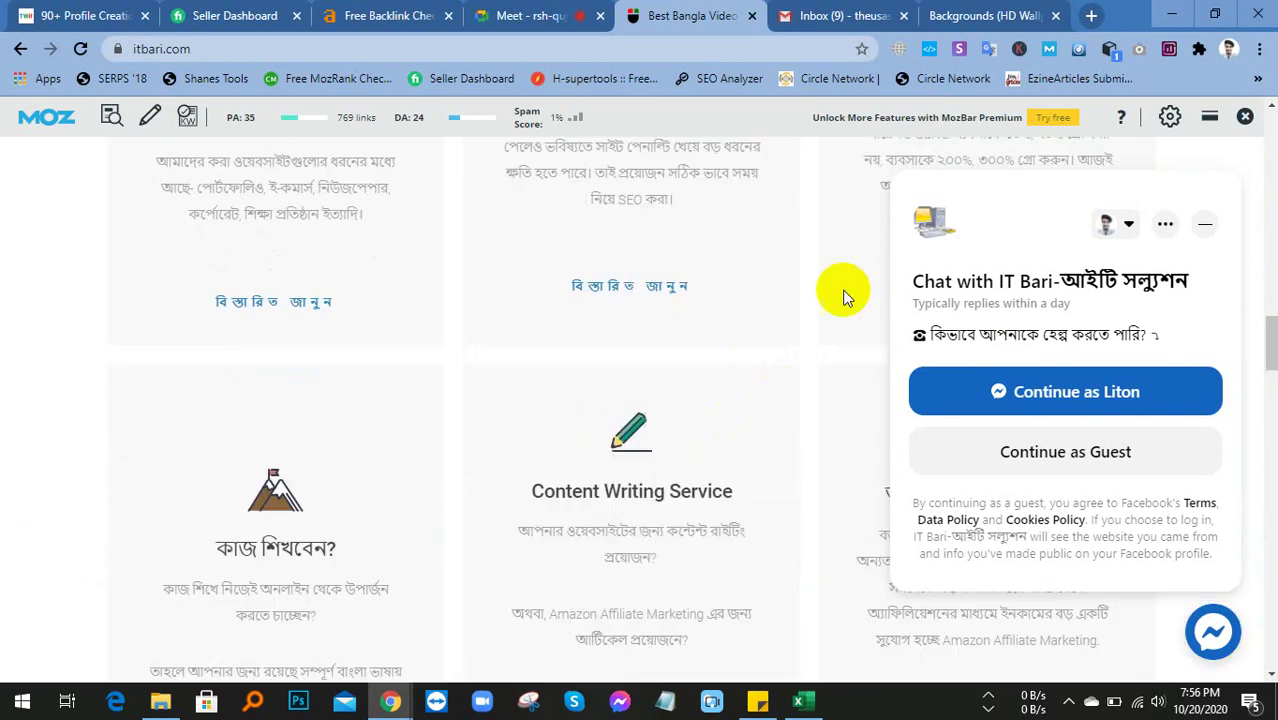
scroll(843, 295, "up", 4)
left_click(1205, 224)
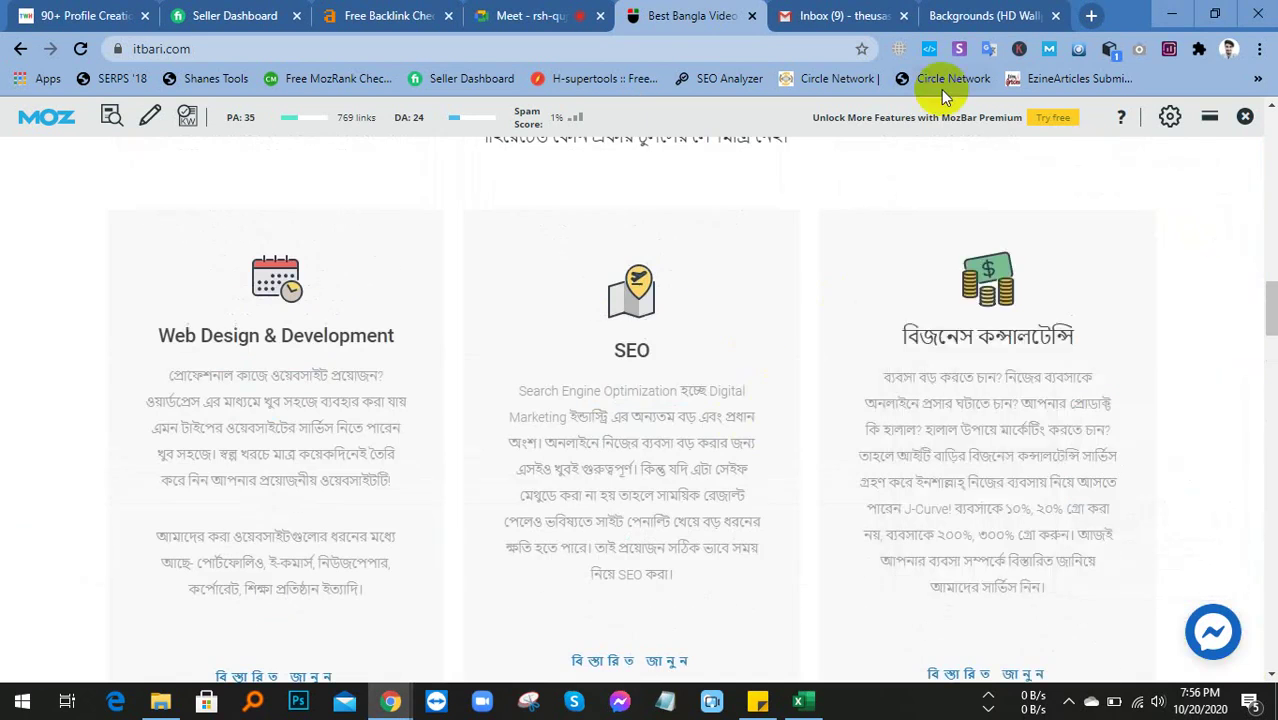
middle_click(697, 8)
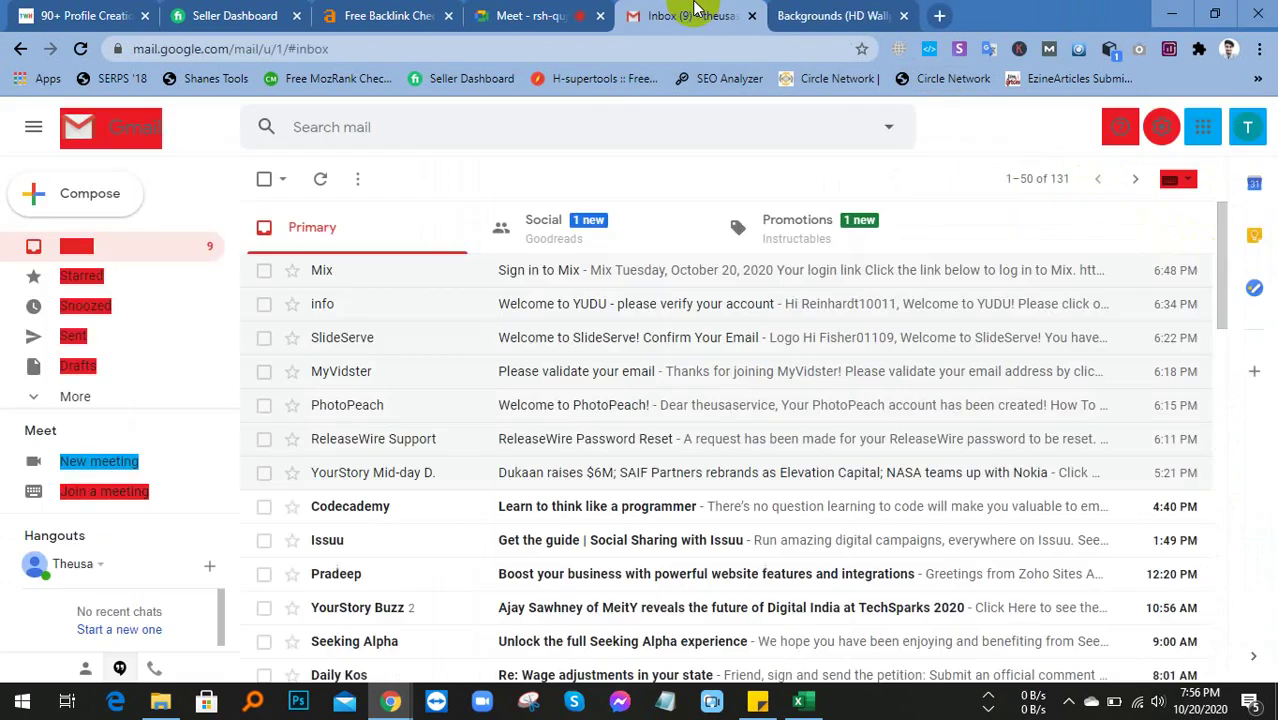
Search Google for 'profile backlinks 2020' from the new-tab page
left_click(836, 16)
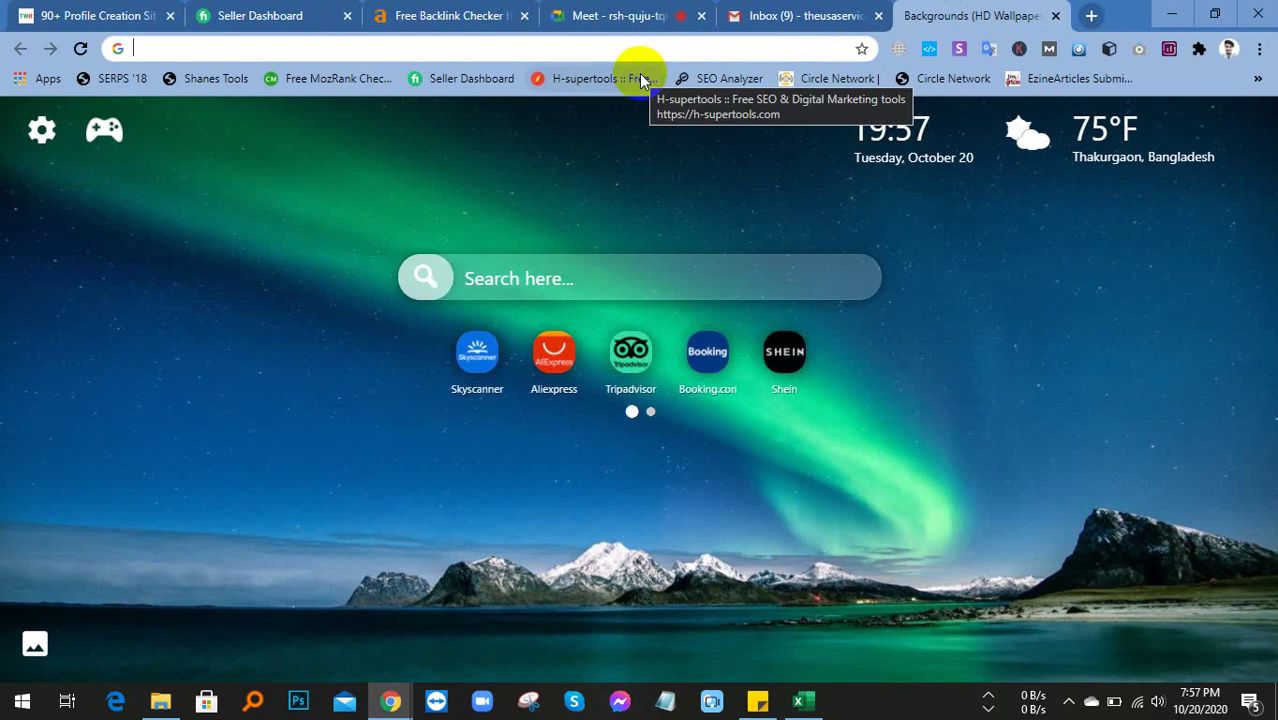
type("prof")
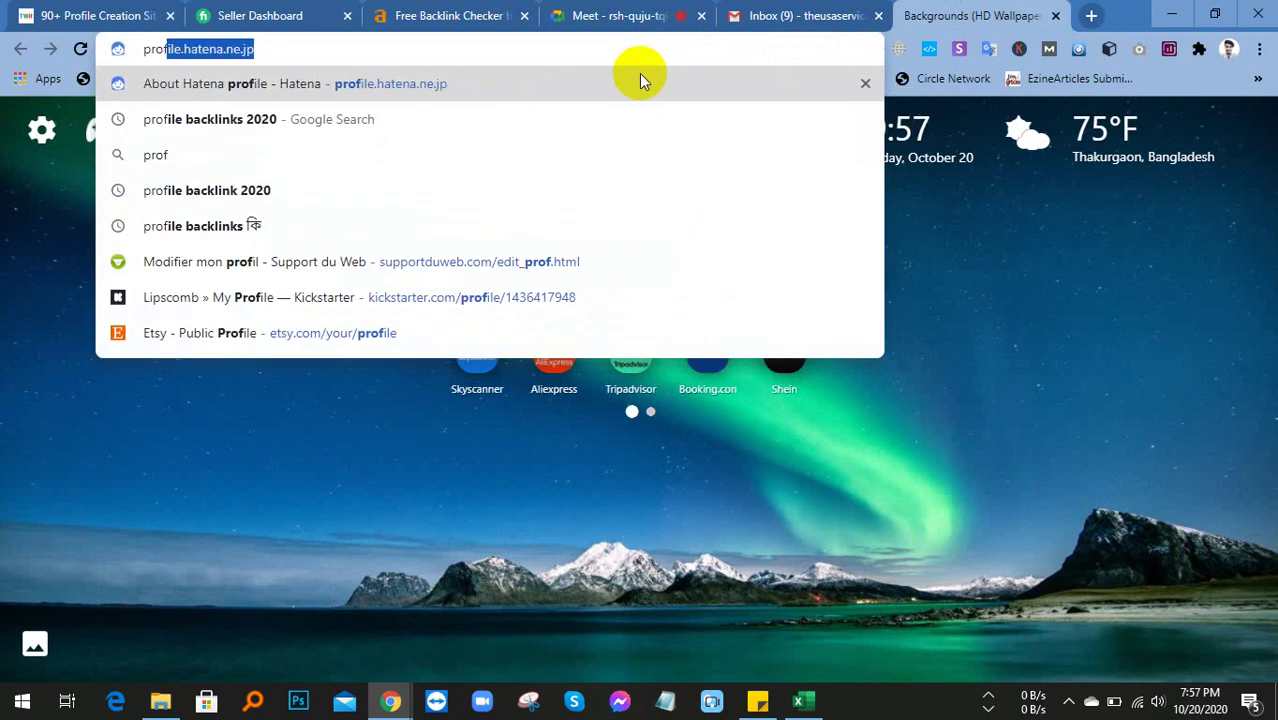
type("ile ba")
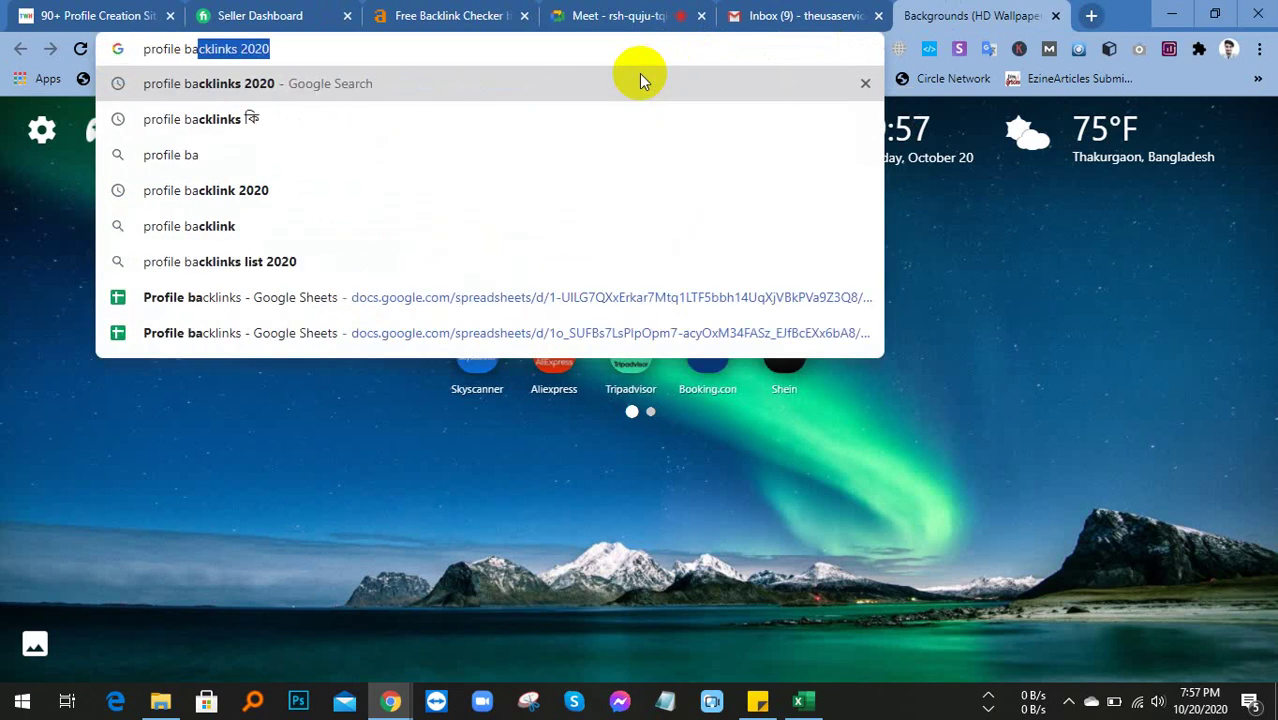
key("Right")
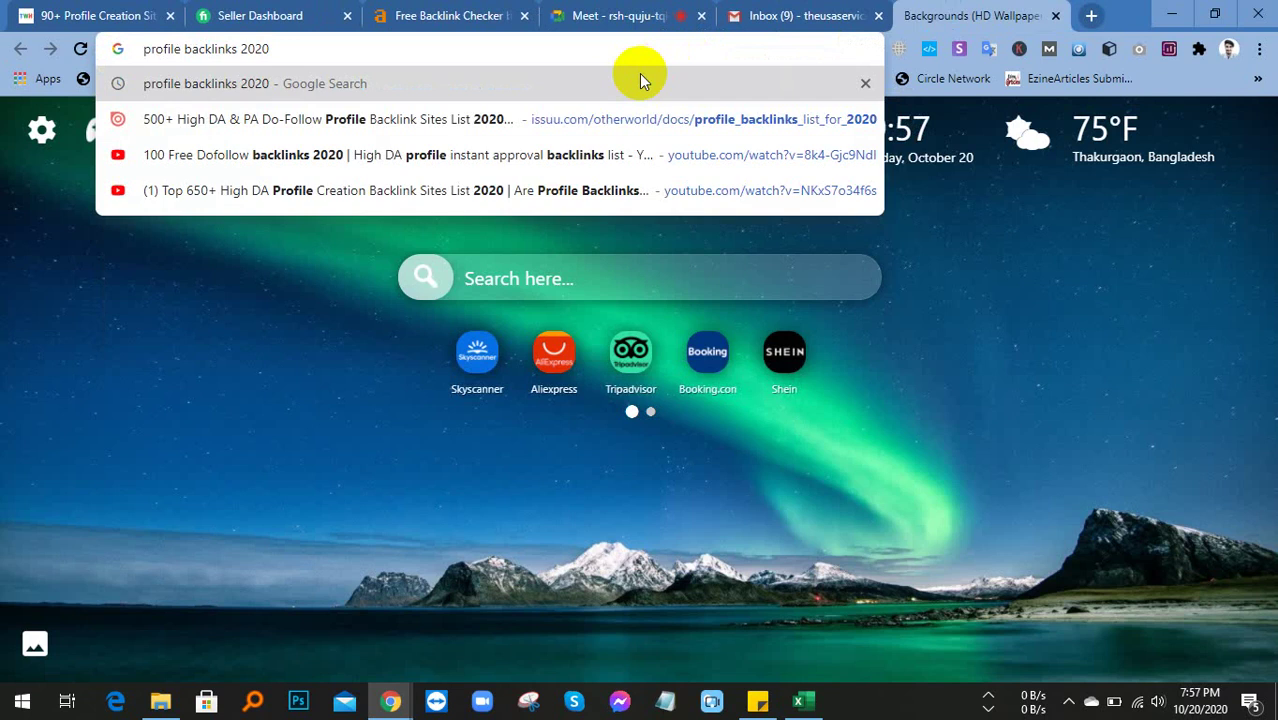
key("Return")
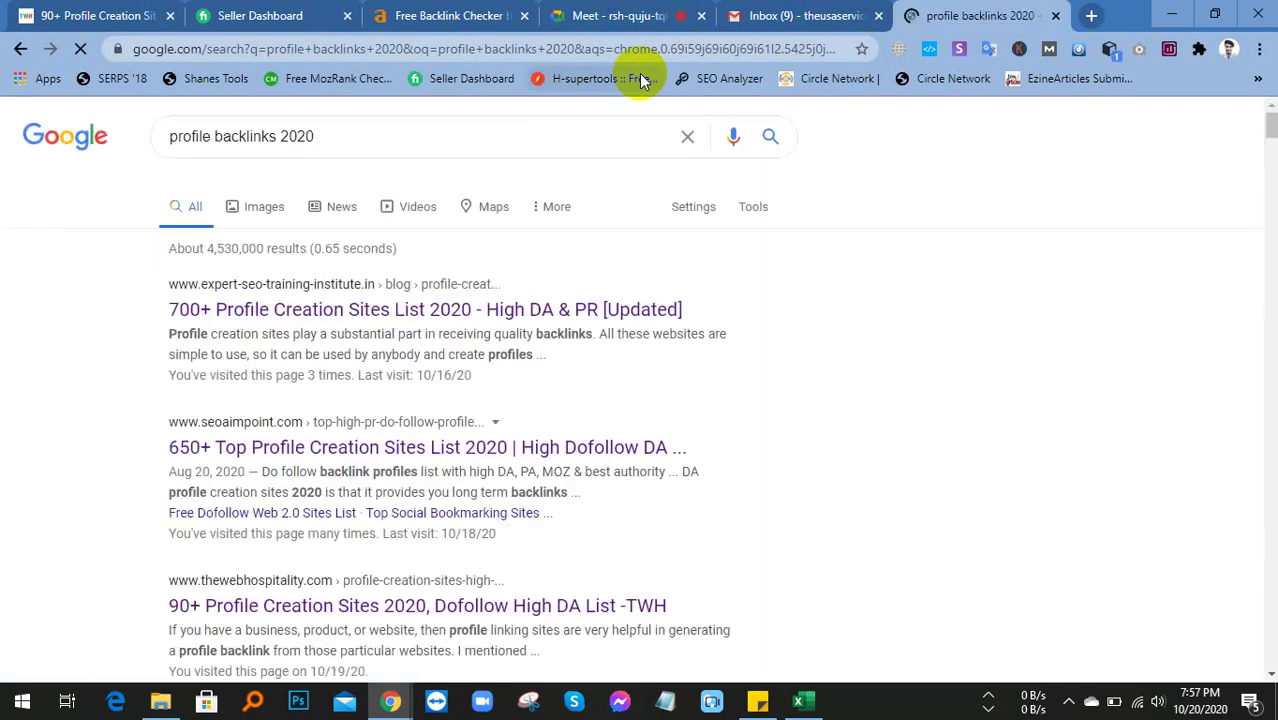
Switch off backlink highlighting in the backlink checker extension for the results
left_click(725, 80)
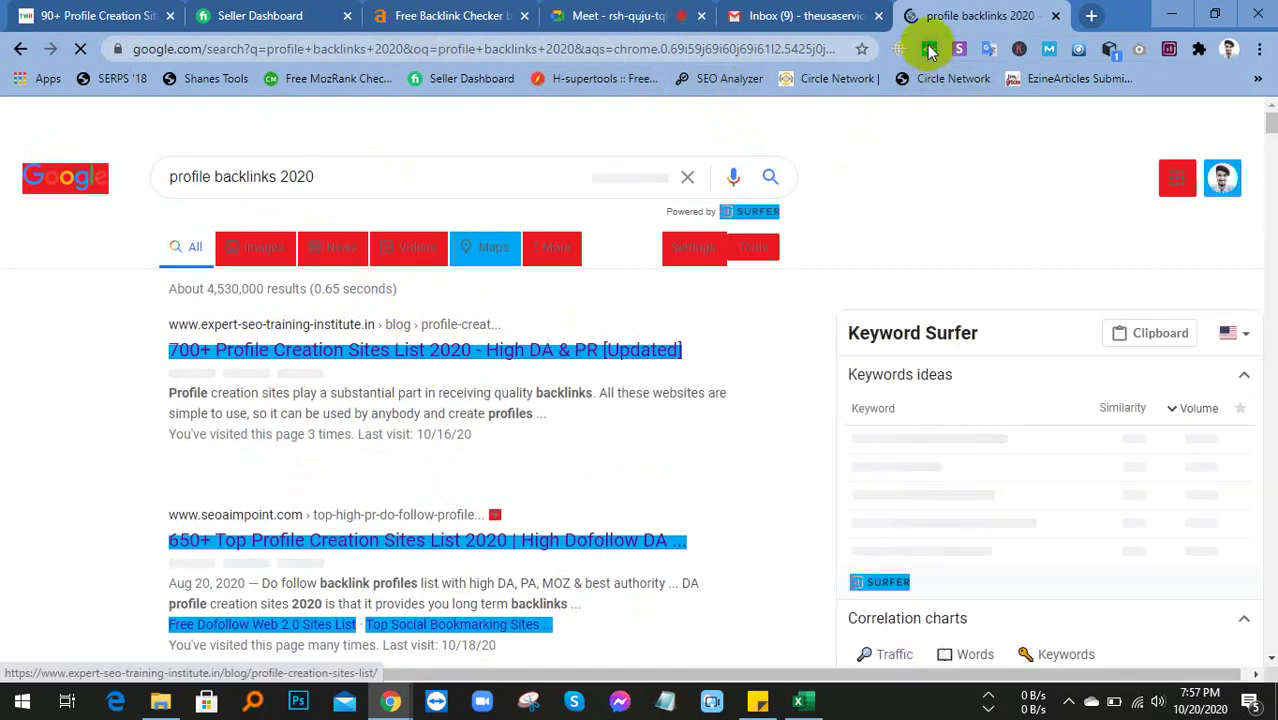
left_click(928, 47)
left_click(656, 228)
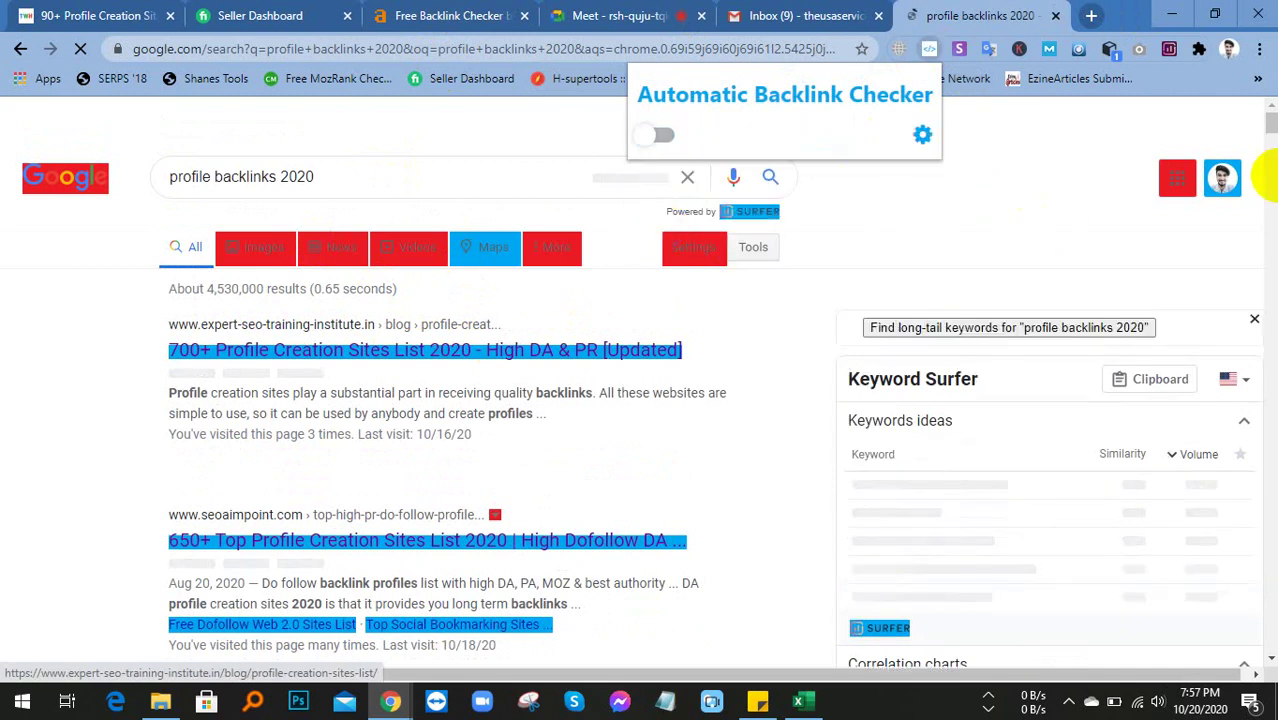
left_click(741, 367)
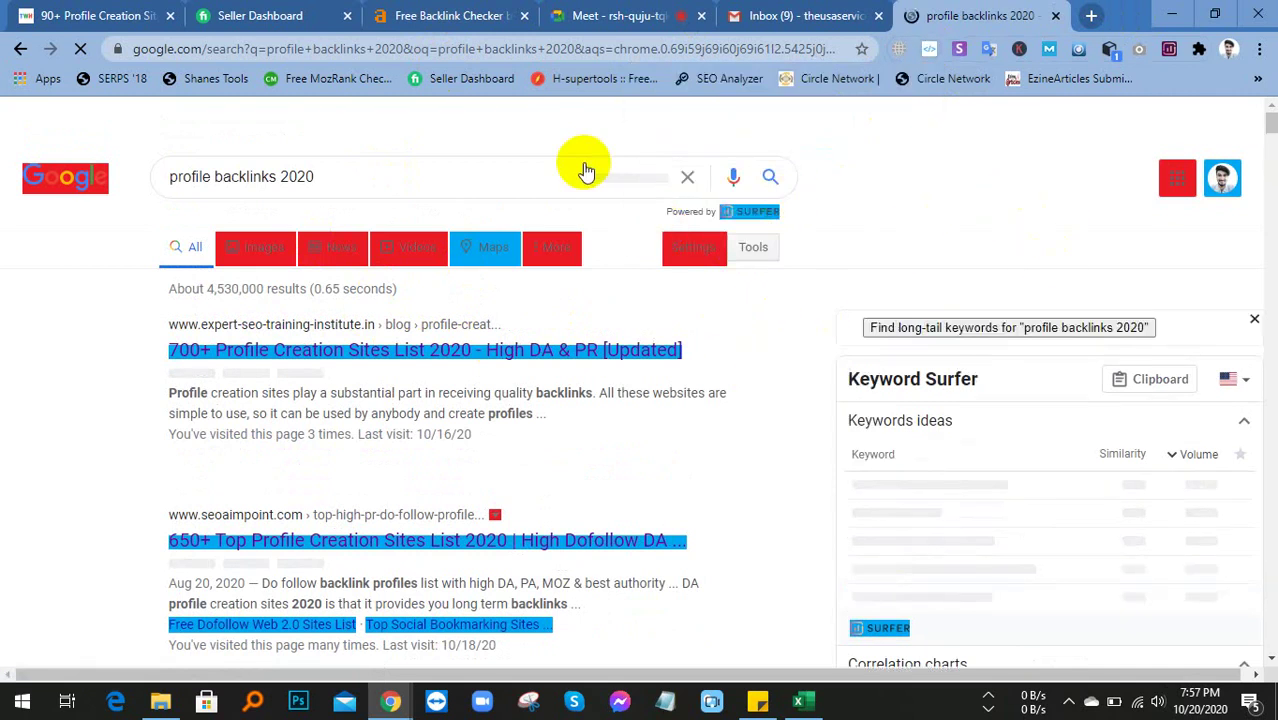
scroll(638, 272, "down", 5)
scroll(638, 272, "down", 10)
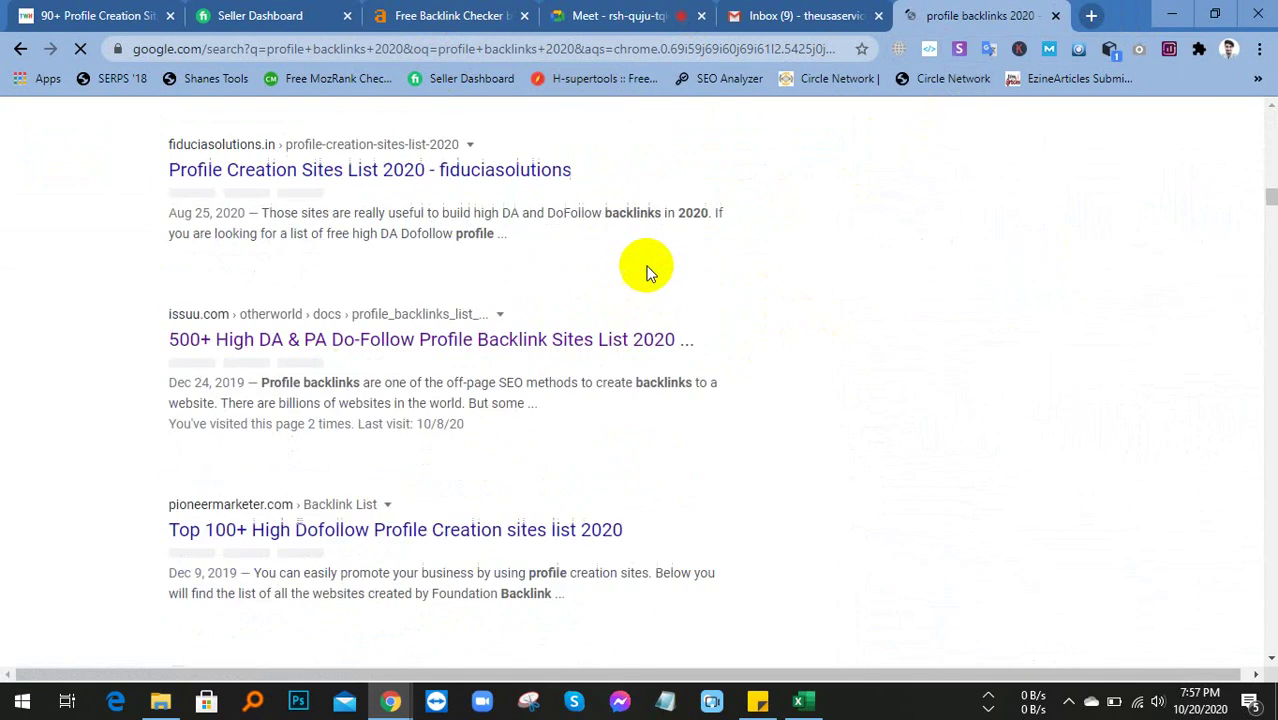
scroll(670, 318, "up", 10)
scroll(668, 316, "up", 5)
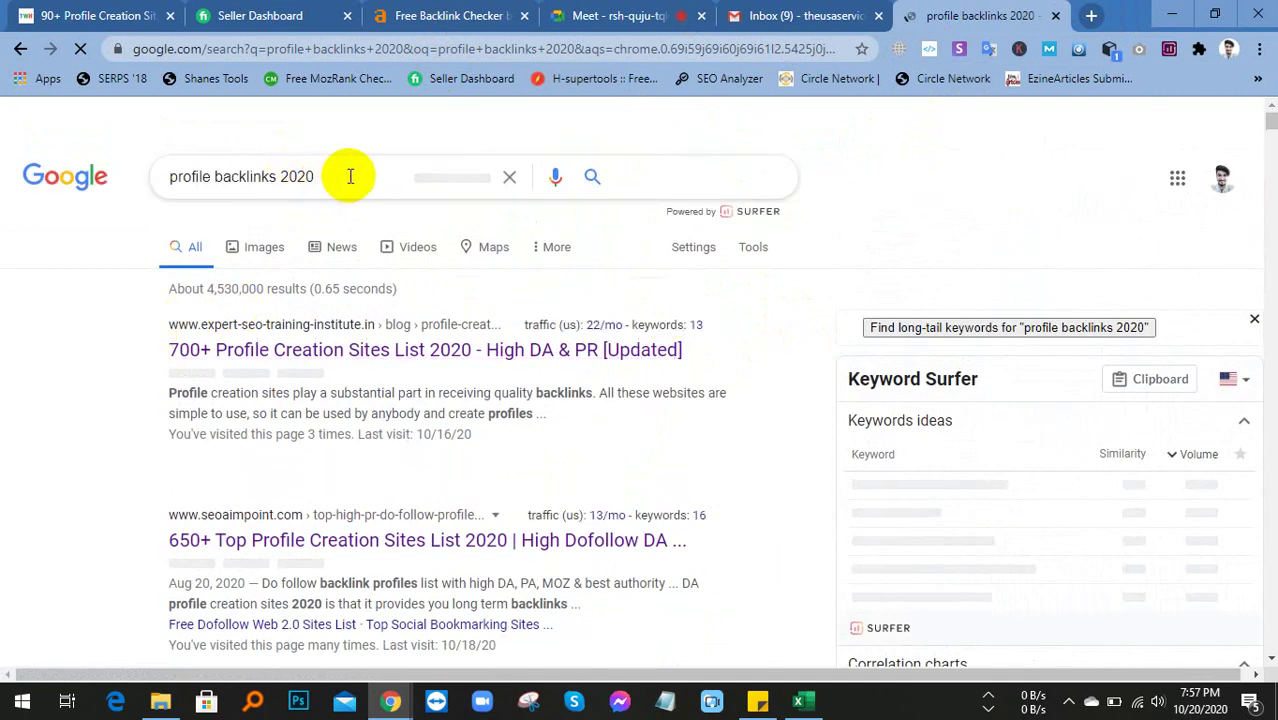
Open The Web Hospitality's 90+ Profile Creation Sites result in a new tab and switch to it
left_click_drag(349, 176, 86, 185)
left_click(294, 171)
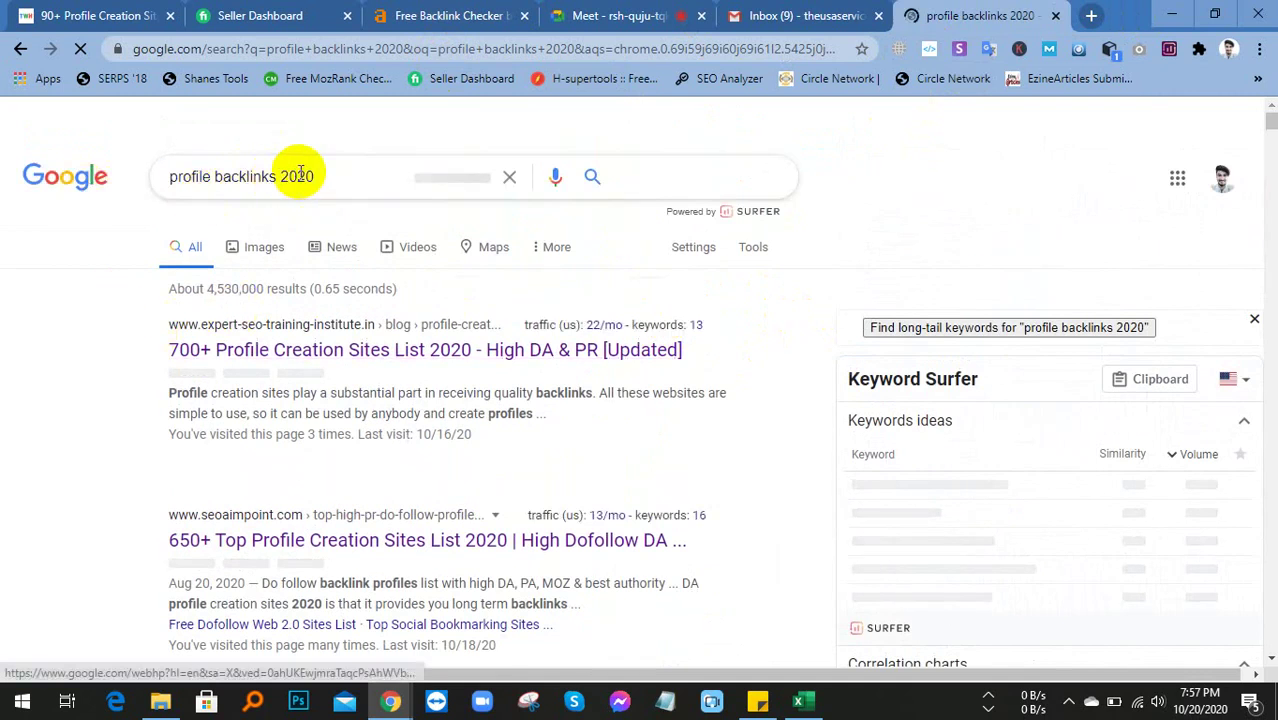
scroll(321, 257, "down", 2)
scroll(320, 257, "up", 2)
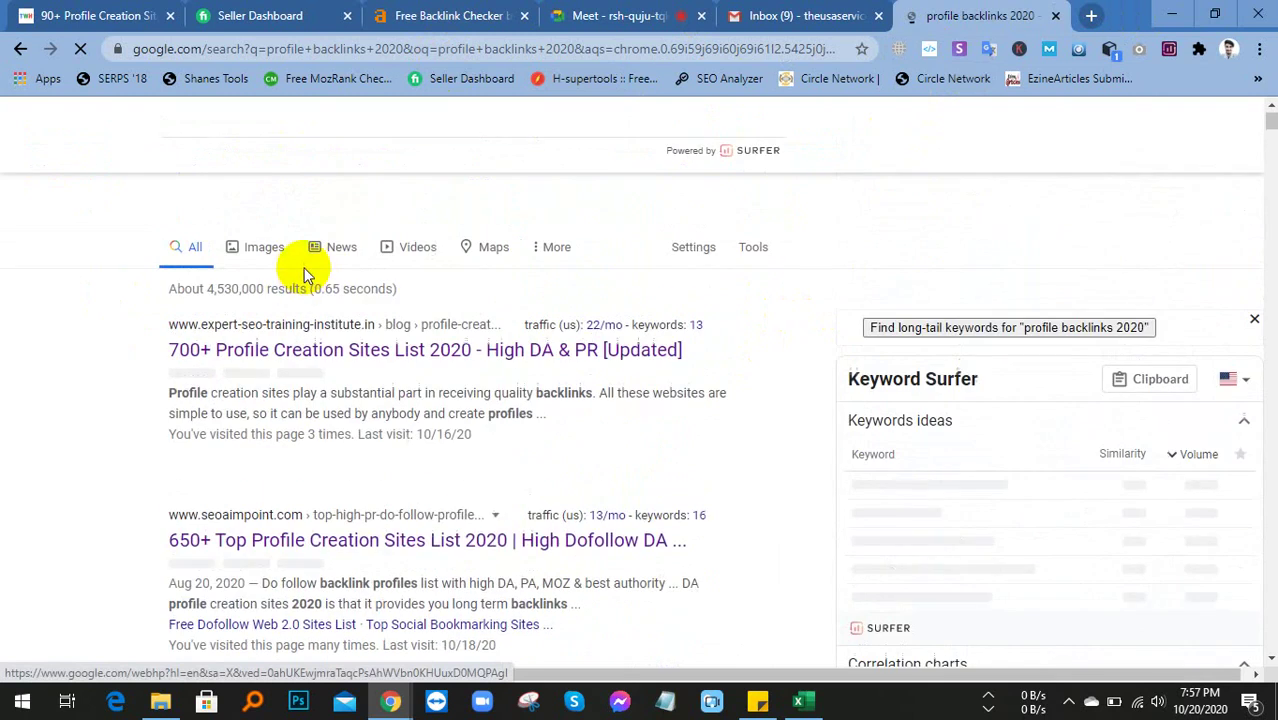
scroll(232, 330, "down", 5)
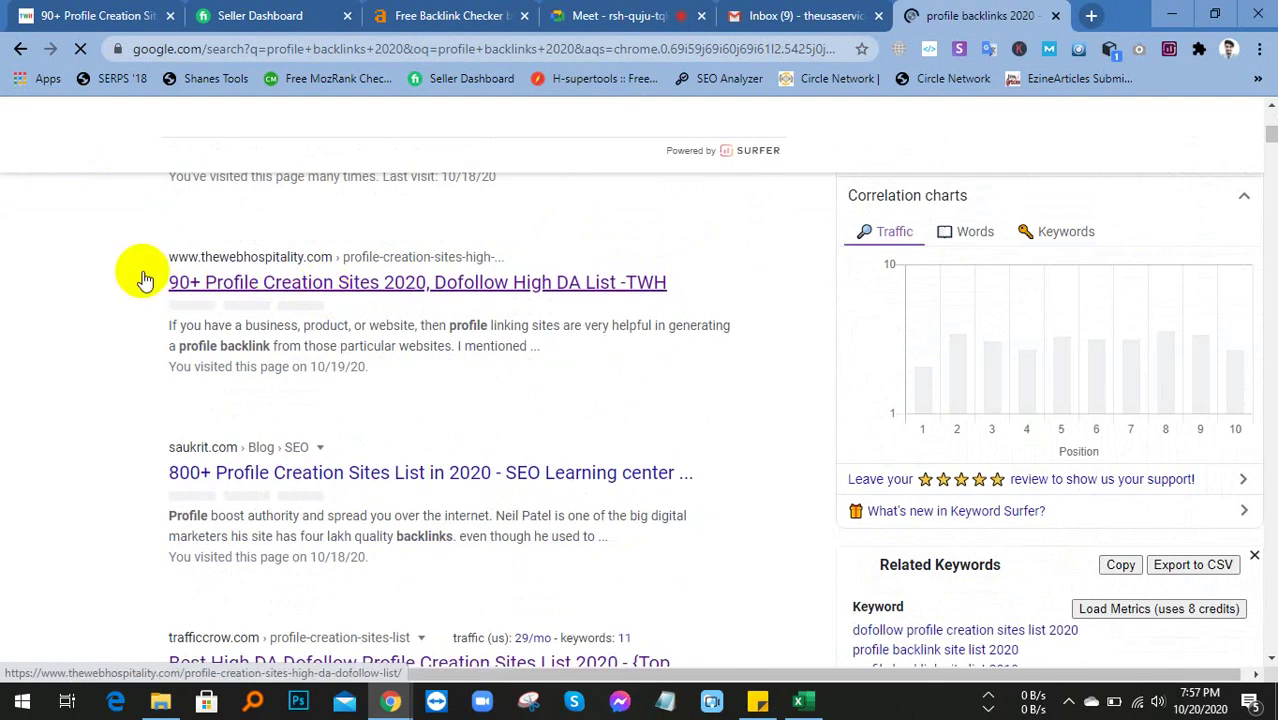
left_click_drag(157, 371, 295, 370)
left_click(133, 396)
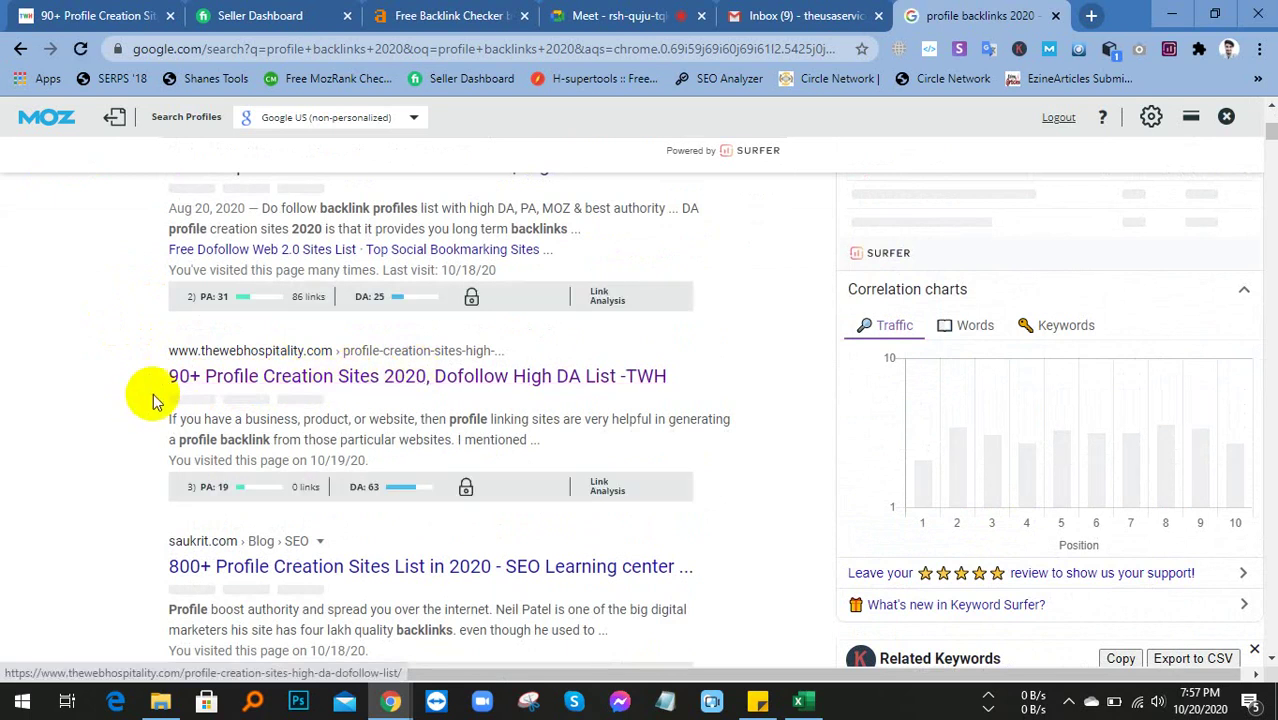
scroll(465, 337, "up", 1)
middle_click(465, 340)
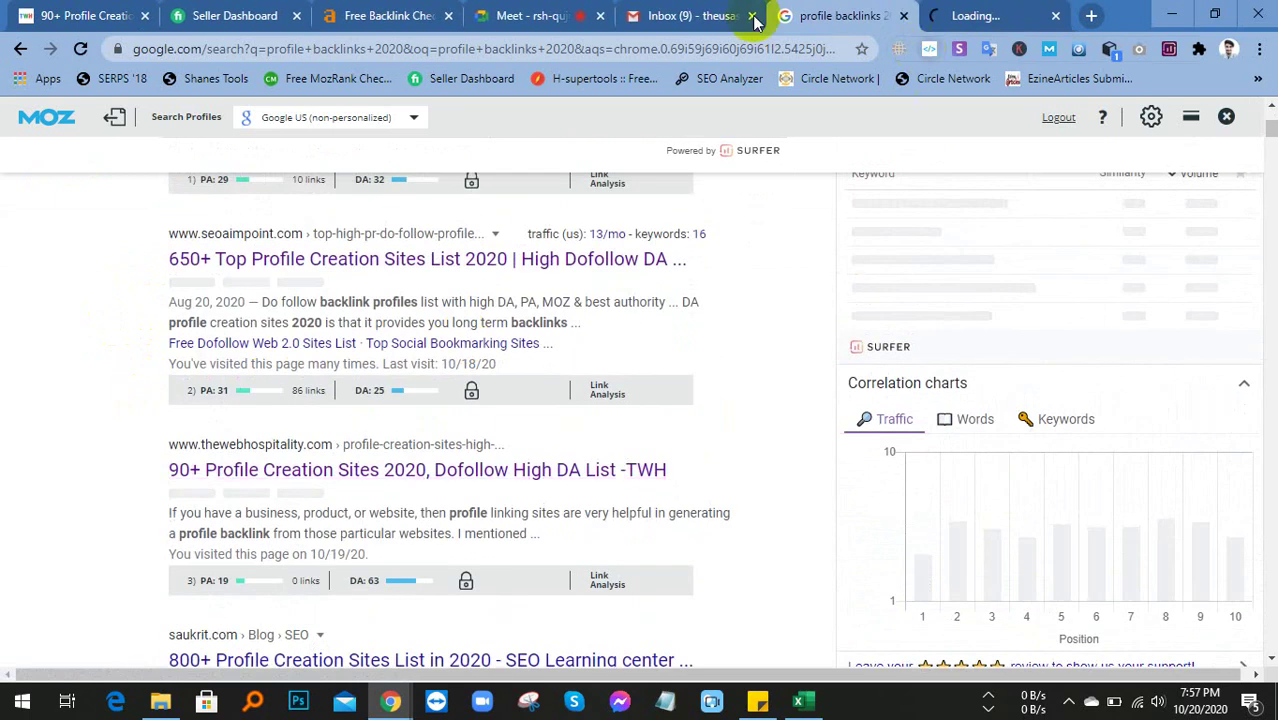
left_click(848, 10)
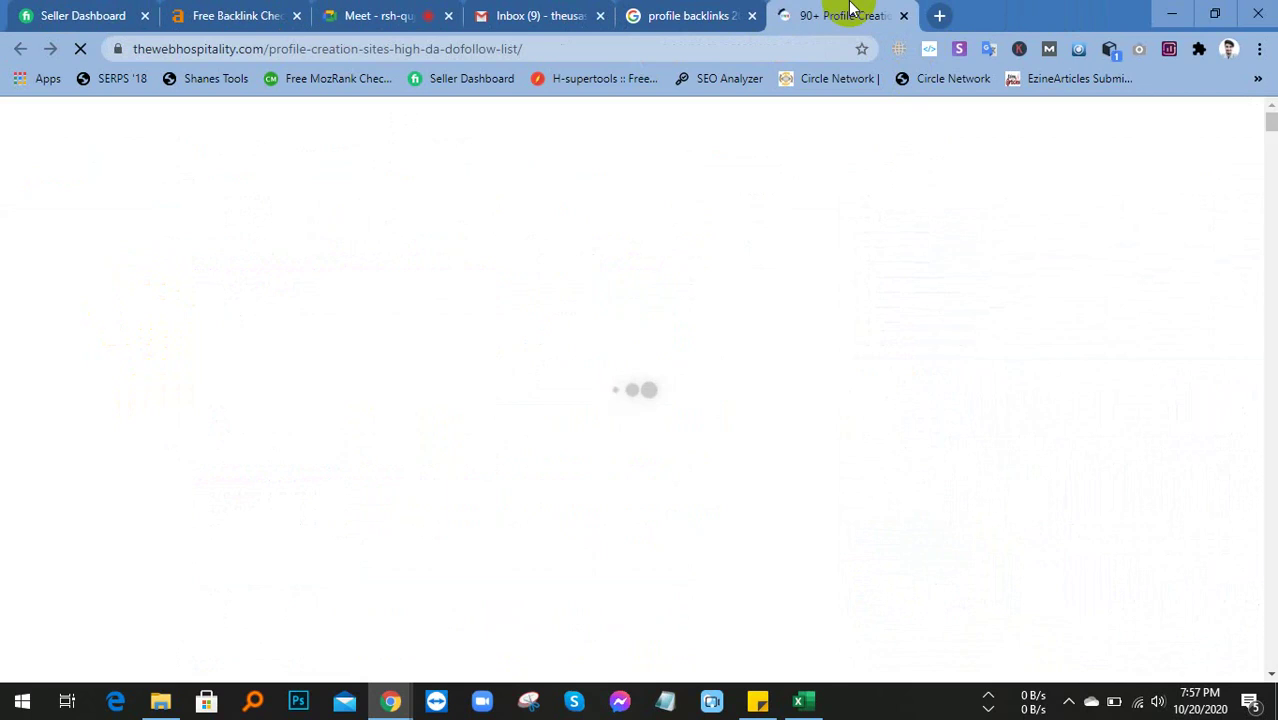
Close the search results tab, glance at the Gmail and Meet tabs, then return to the article
middle_click(693, 10)
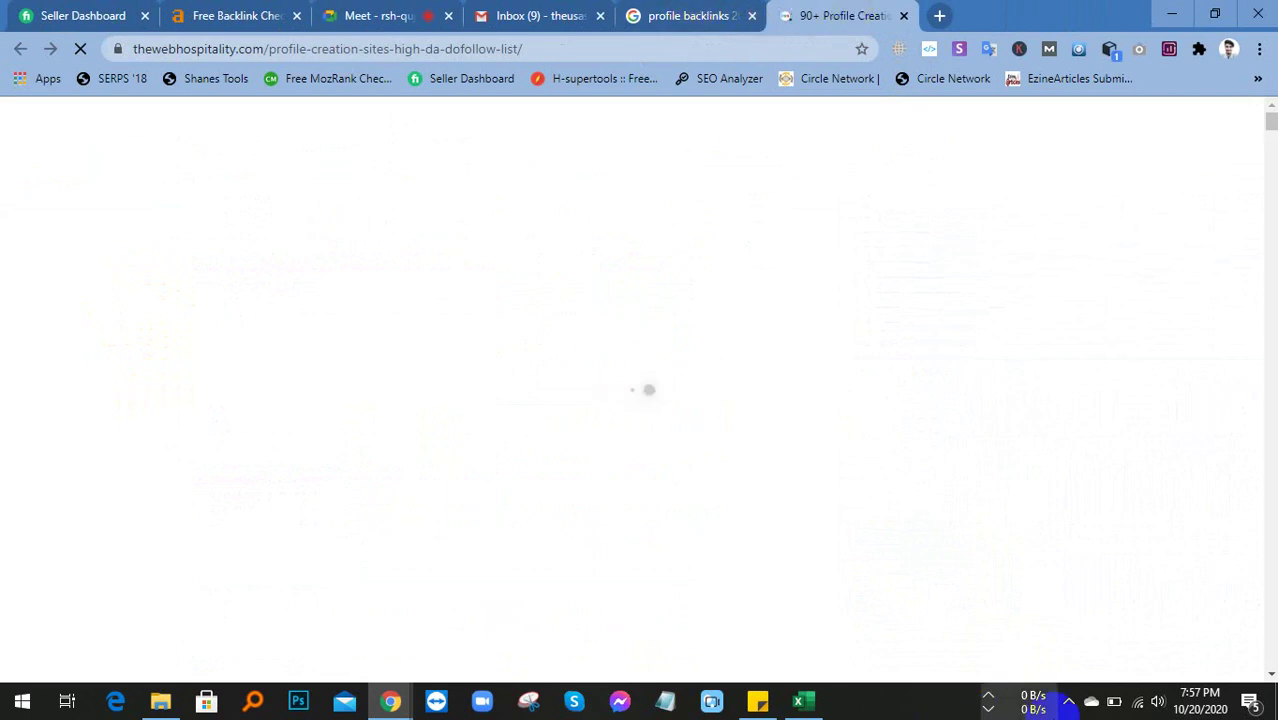
left_click(1073, 700)
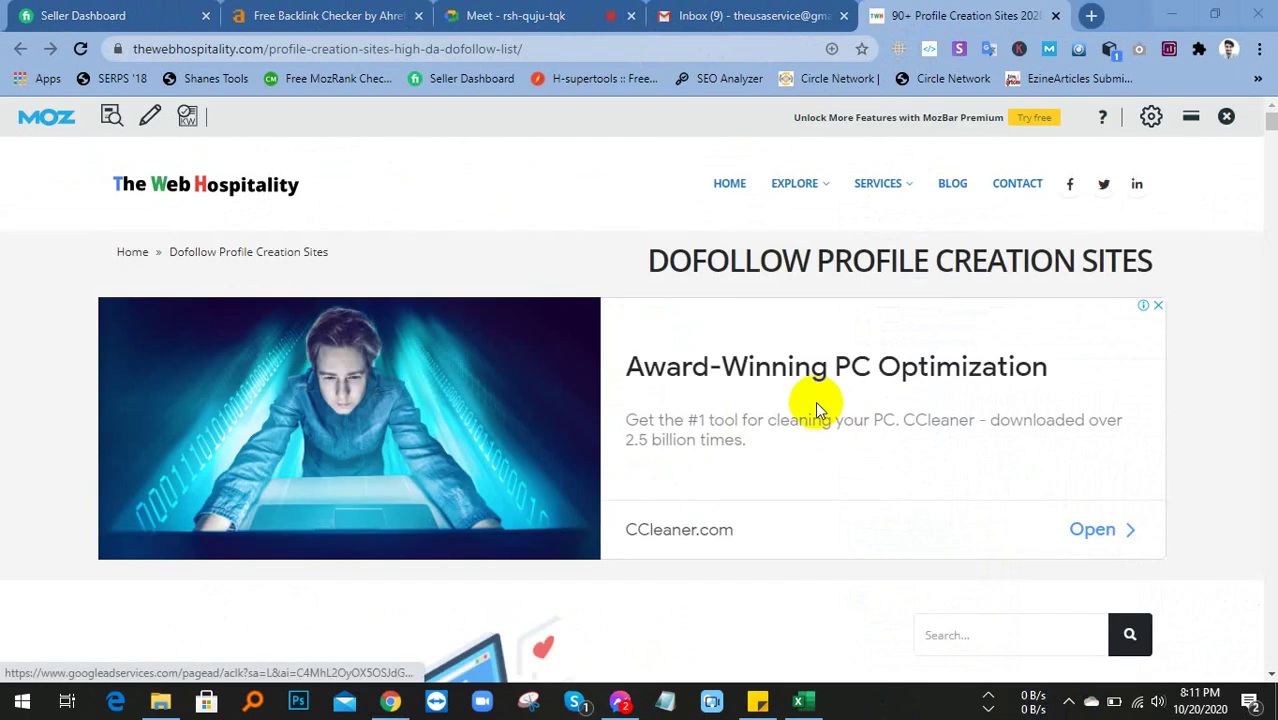
scroll(725, 328, "down", 5)
scroll(725, 355, "down", 15)
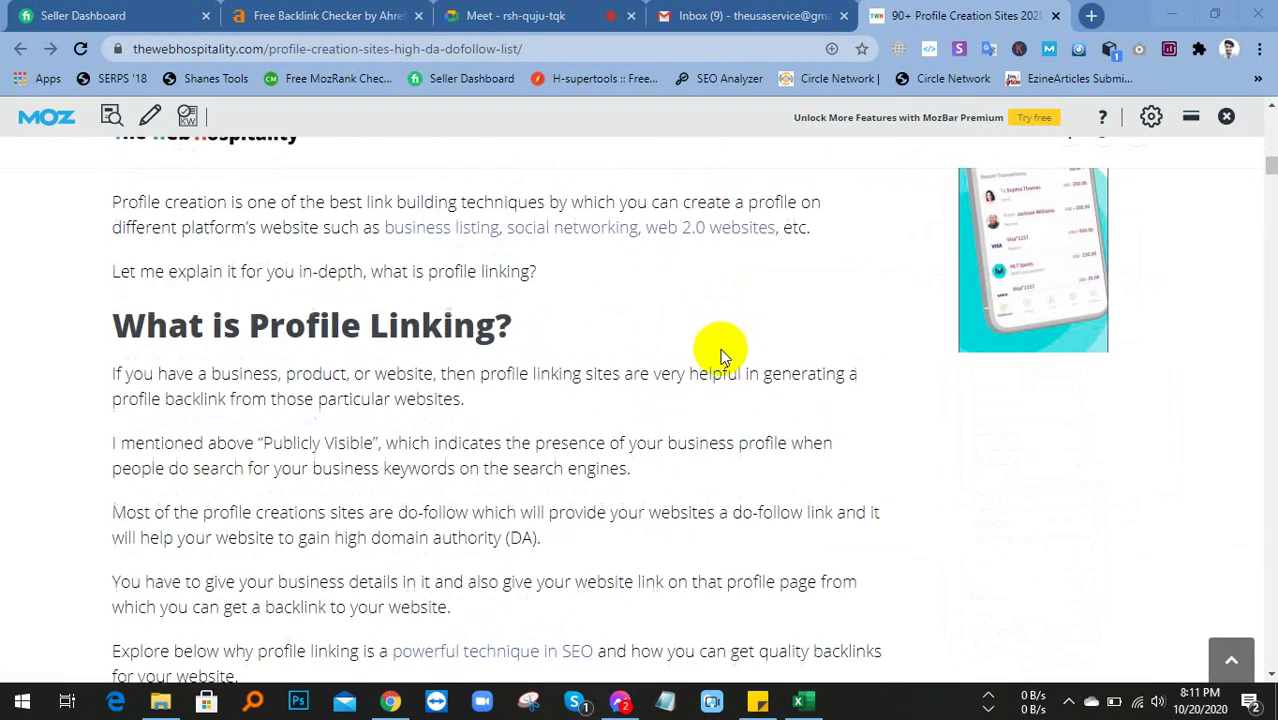
scroll(42, 318, "up", 4)
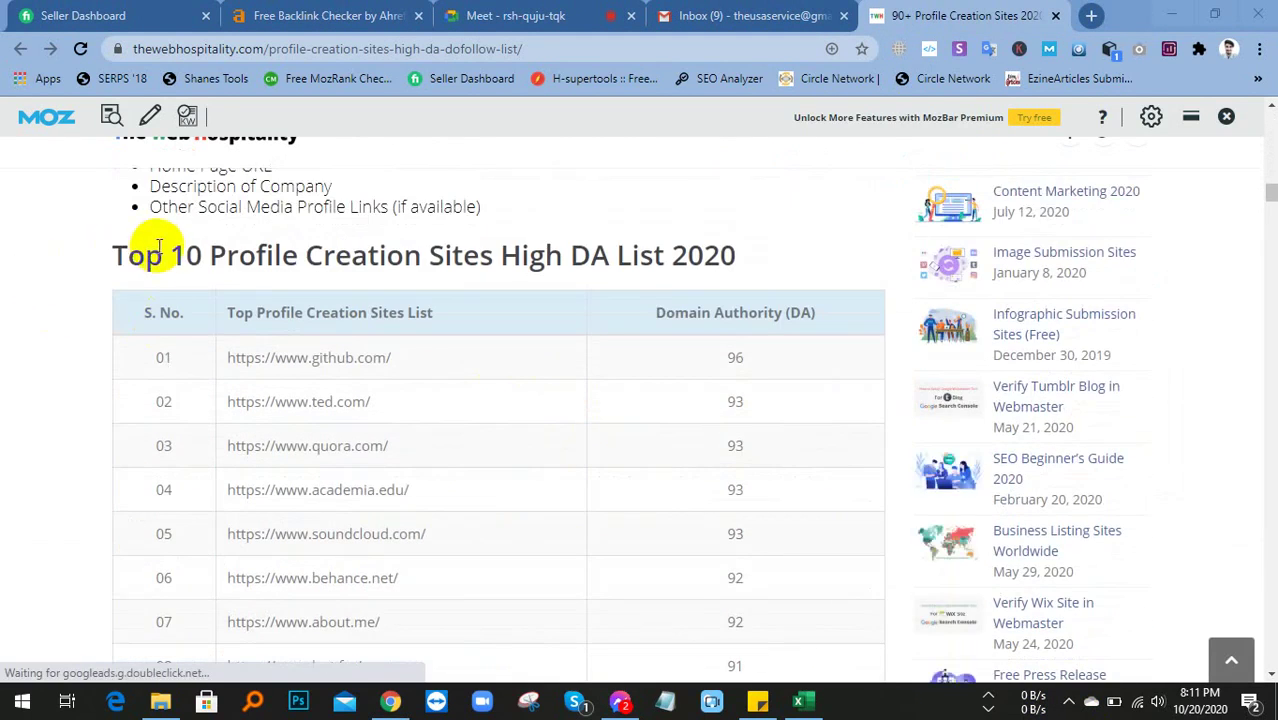
double_click(437, 257)
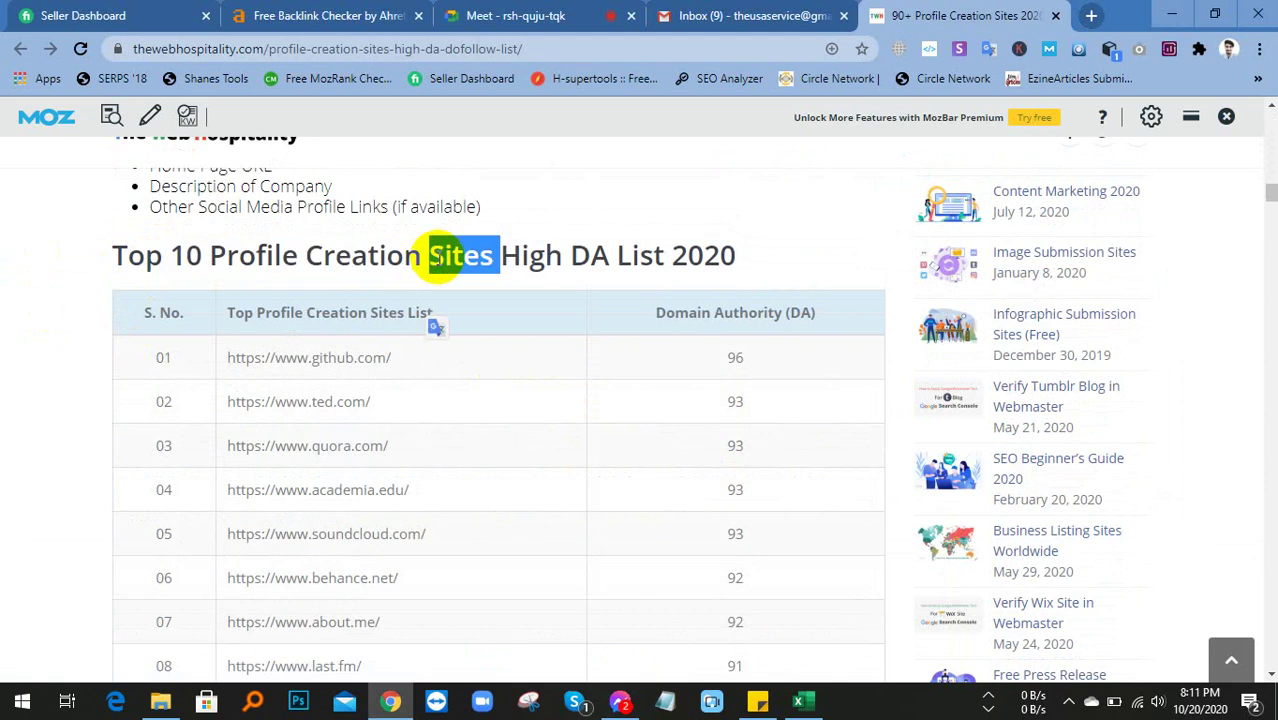
left_click(720, 12)
left_click(530, 15)
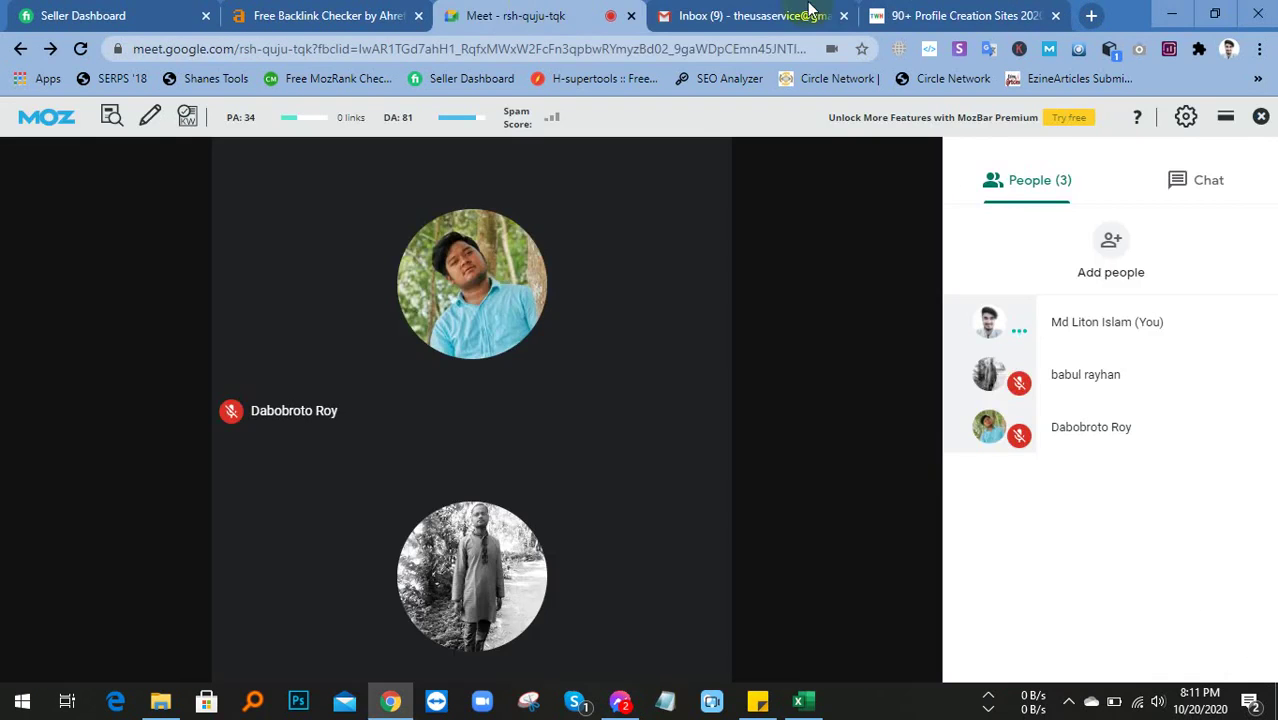
left_click(1068, 703)
left_click(925, 16)
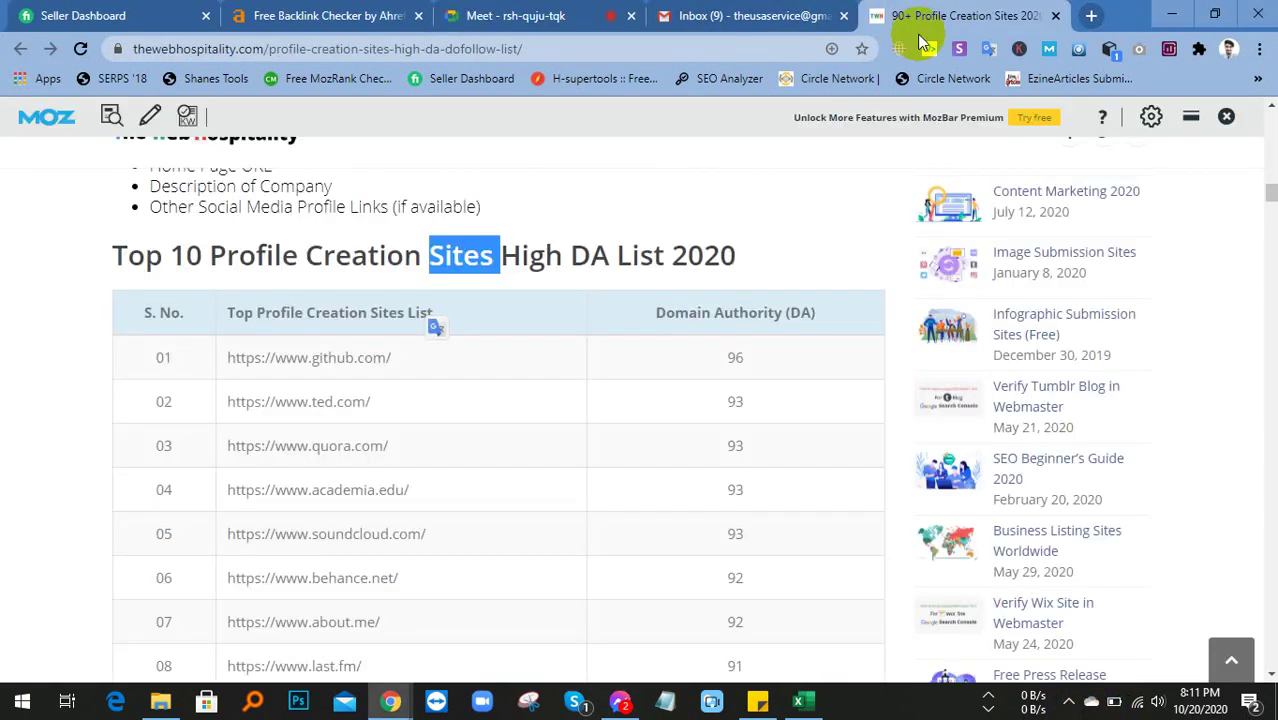
Scroll the article to the 81-90 DA profile creation sites table
left_click_drag(283, 257, 553, 257)
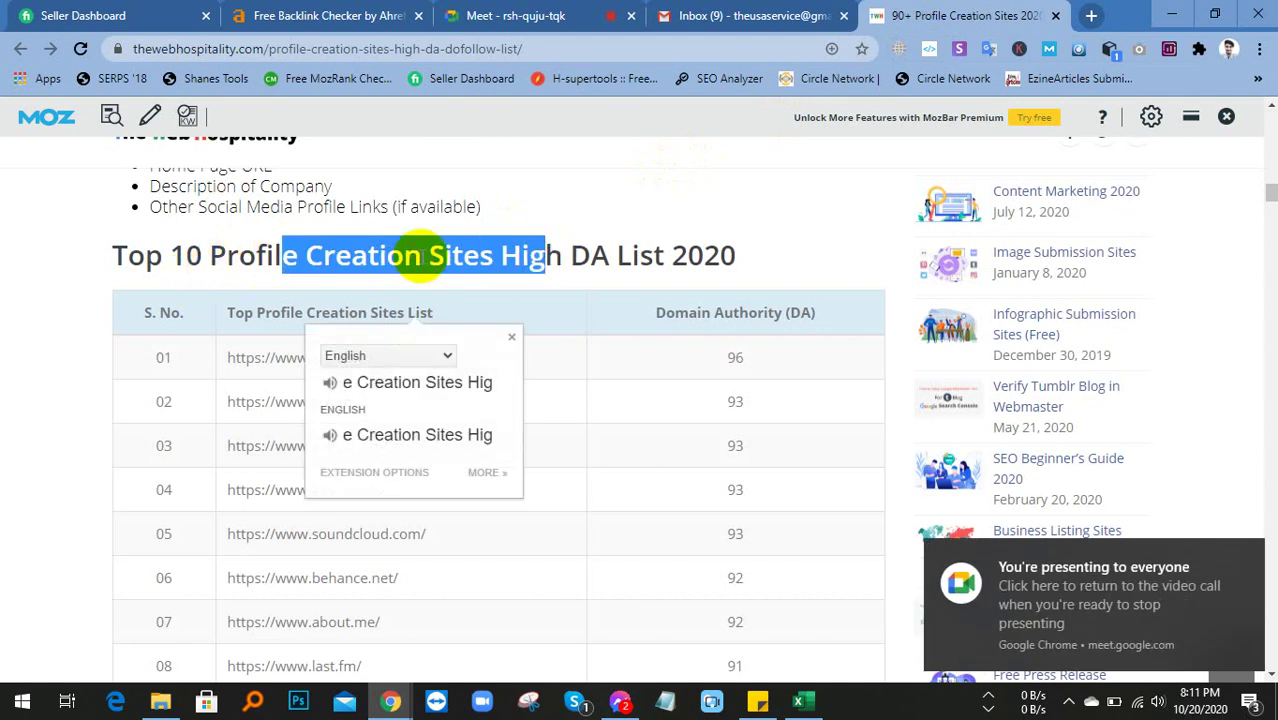
left_click(421, 257)
scroll(437, 257, "down", 20)
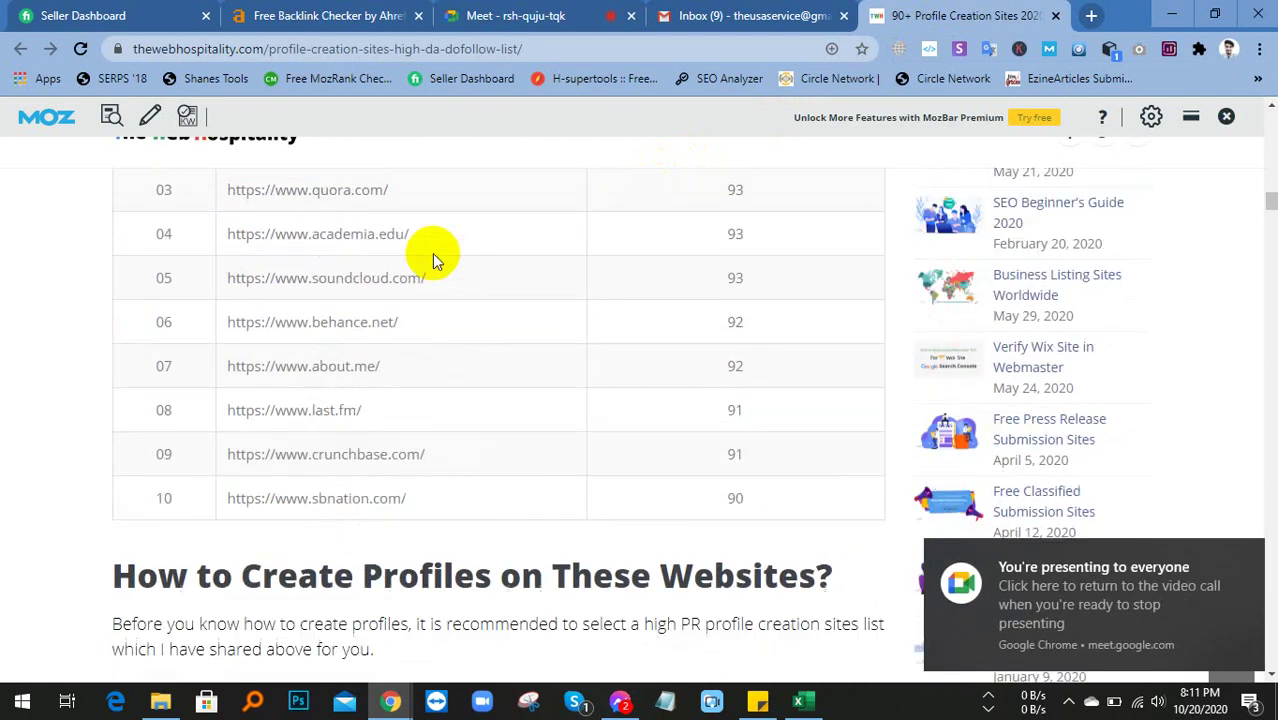
scroll(443, 254, "down", 20)
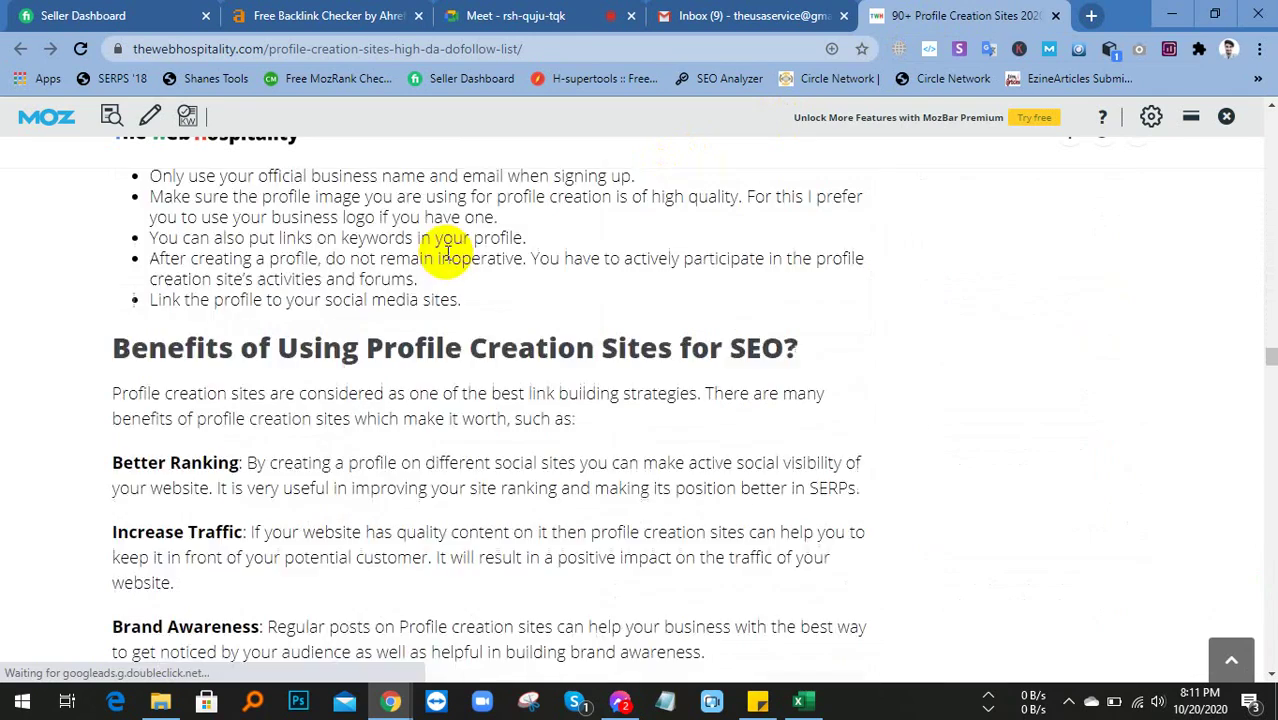
scroll(445, 258, "up", 20)
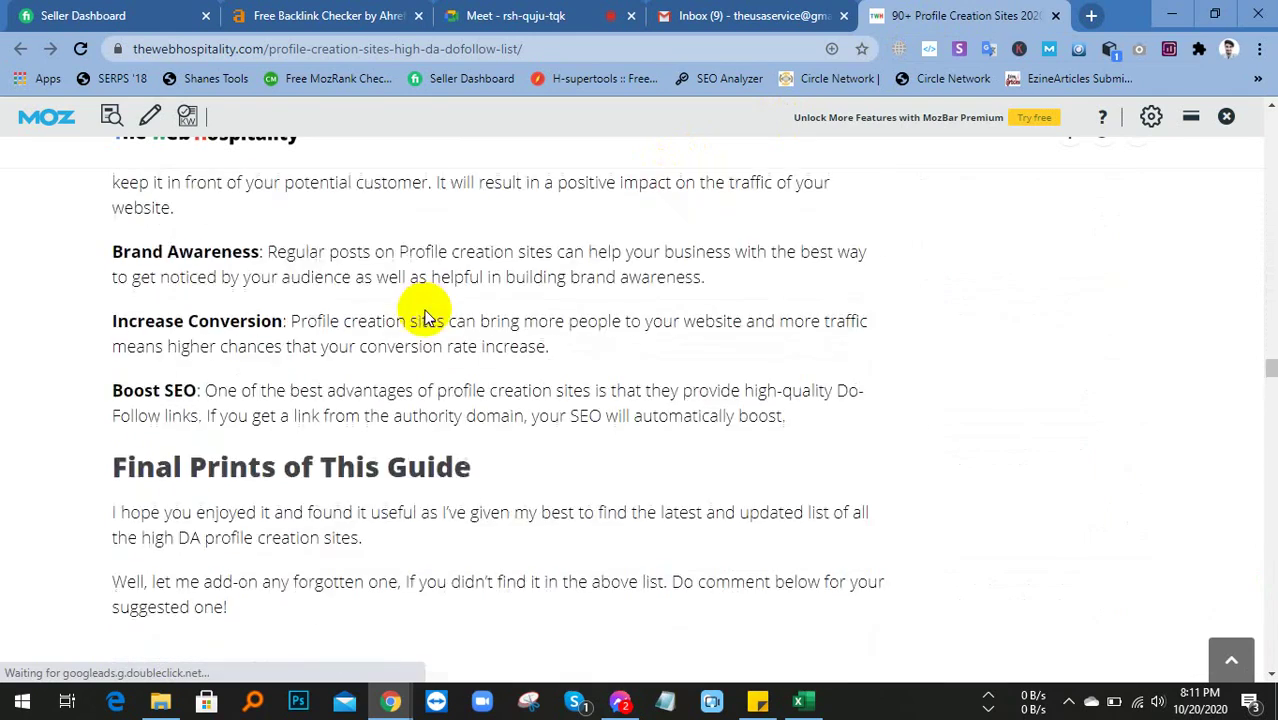
scroll(424, 316, "up", 6)
scroll(424, 316, "down", 6)
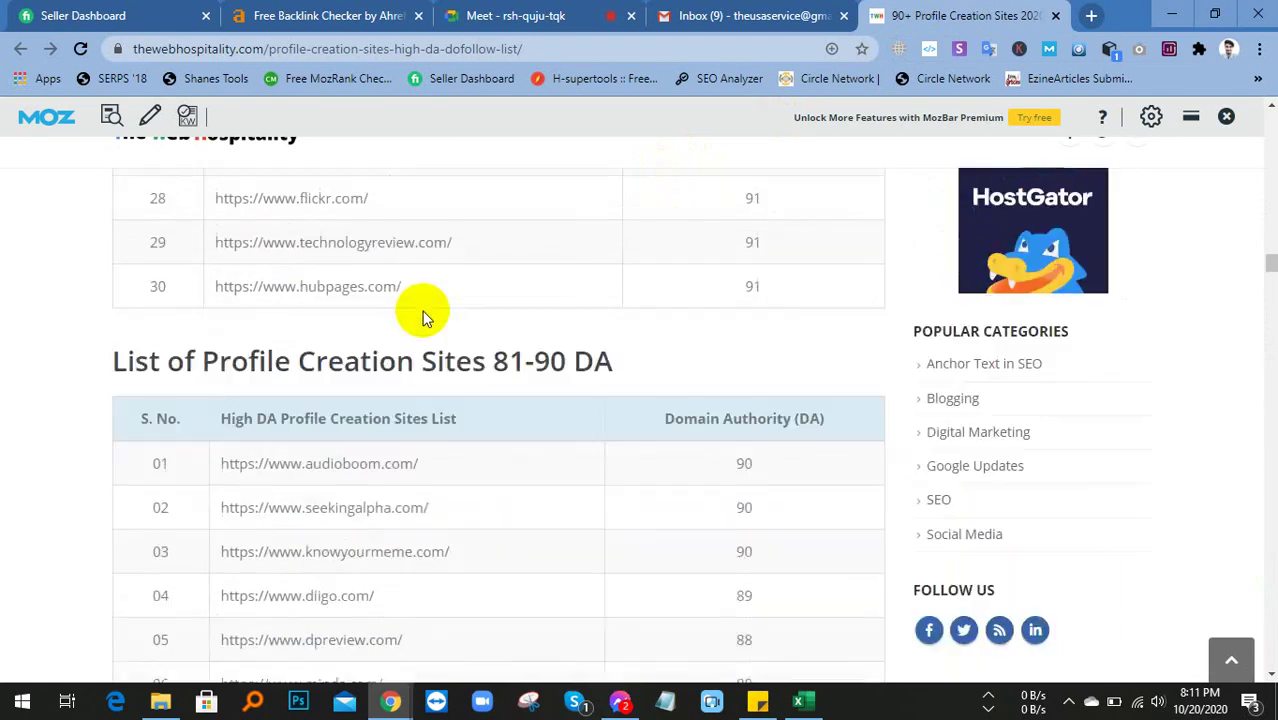
scroll(424, 316, "up", 4)
scroll(424, 316, "up", 2)
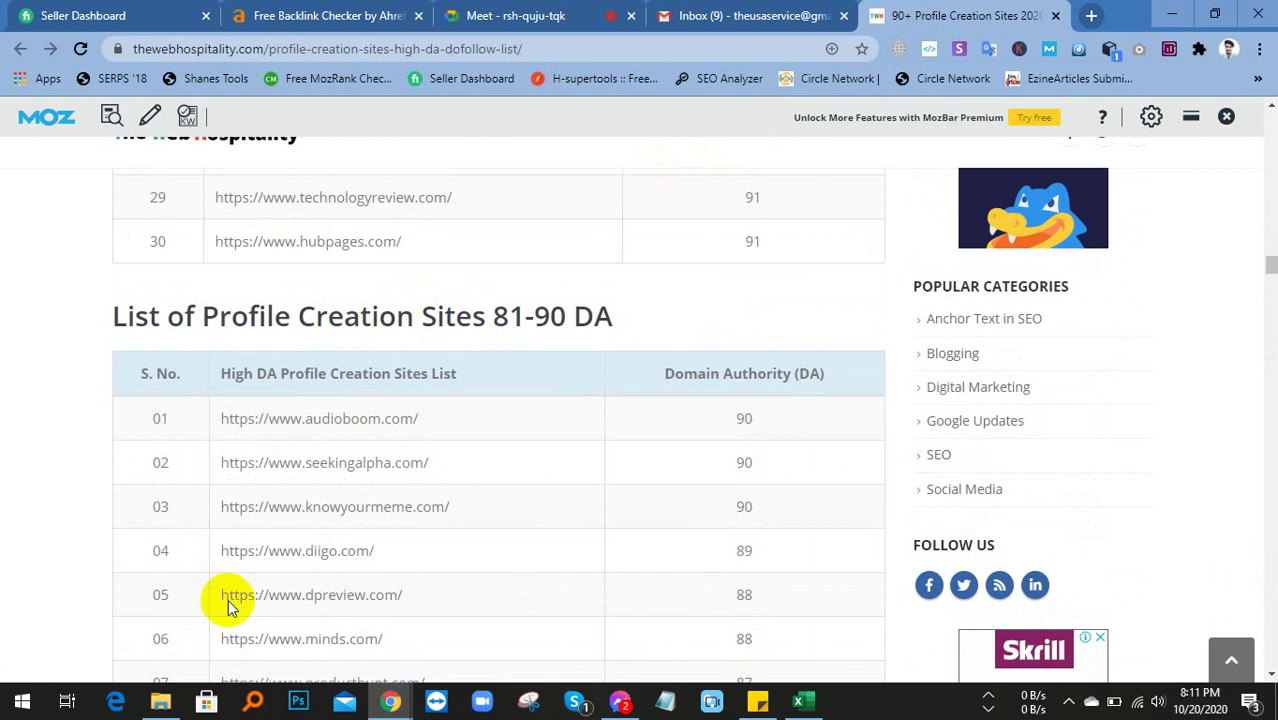
Copy the audioboom.com address from the table and open a new tab to paste it
triple_click(338, 418)
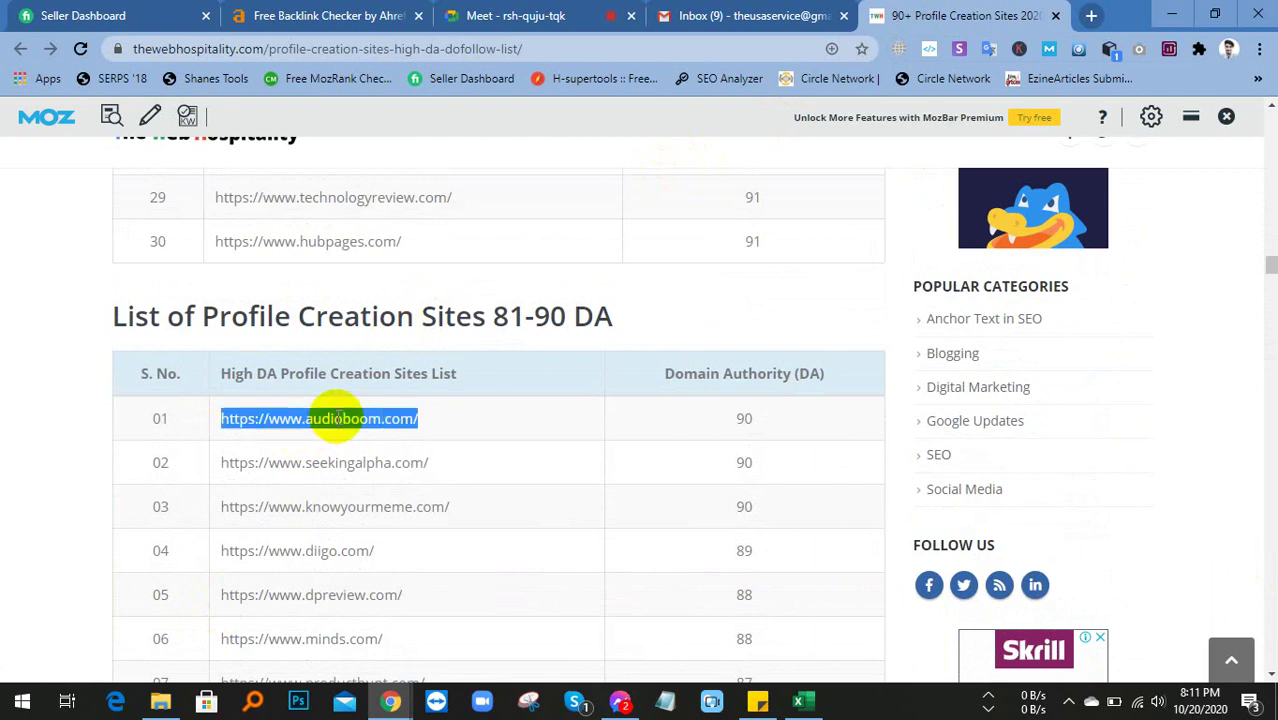
right_click(338, 420)
left_click(380, 433)
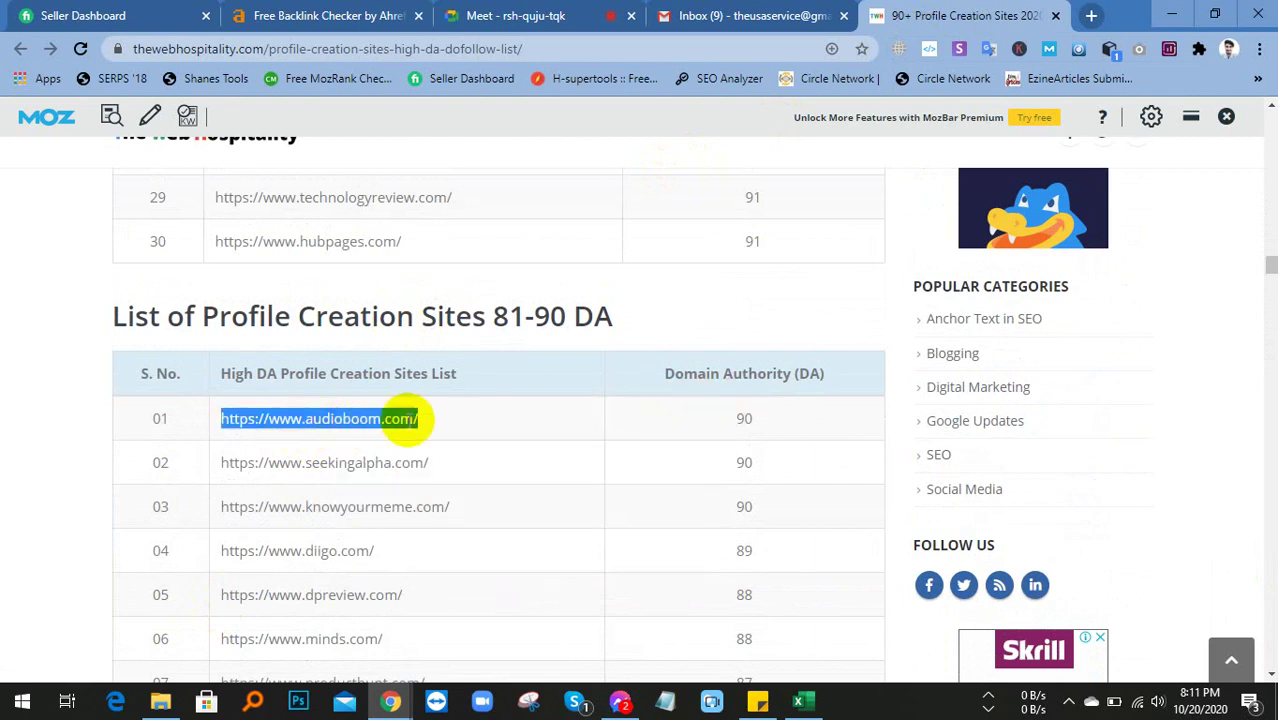
right_click(401, 416)
left_click(418, 432)
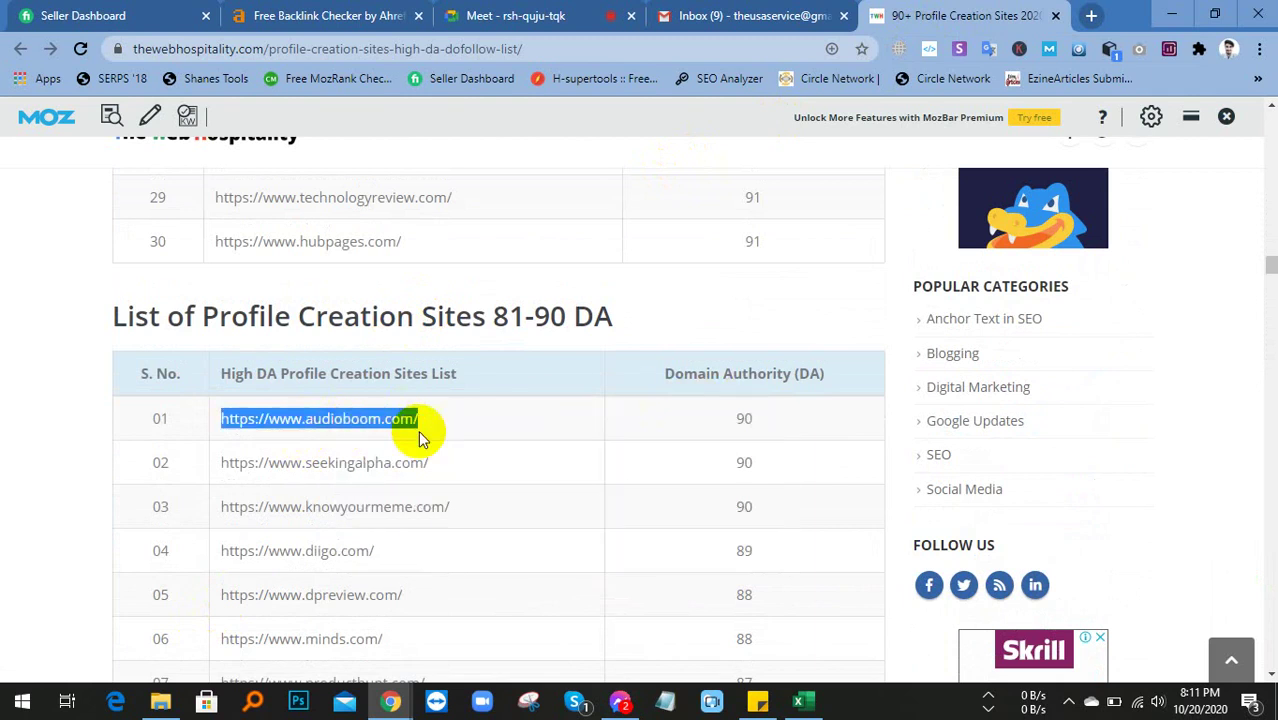
left_click(1091, 18)
right_click(456, 46)
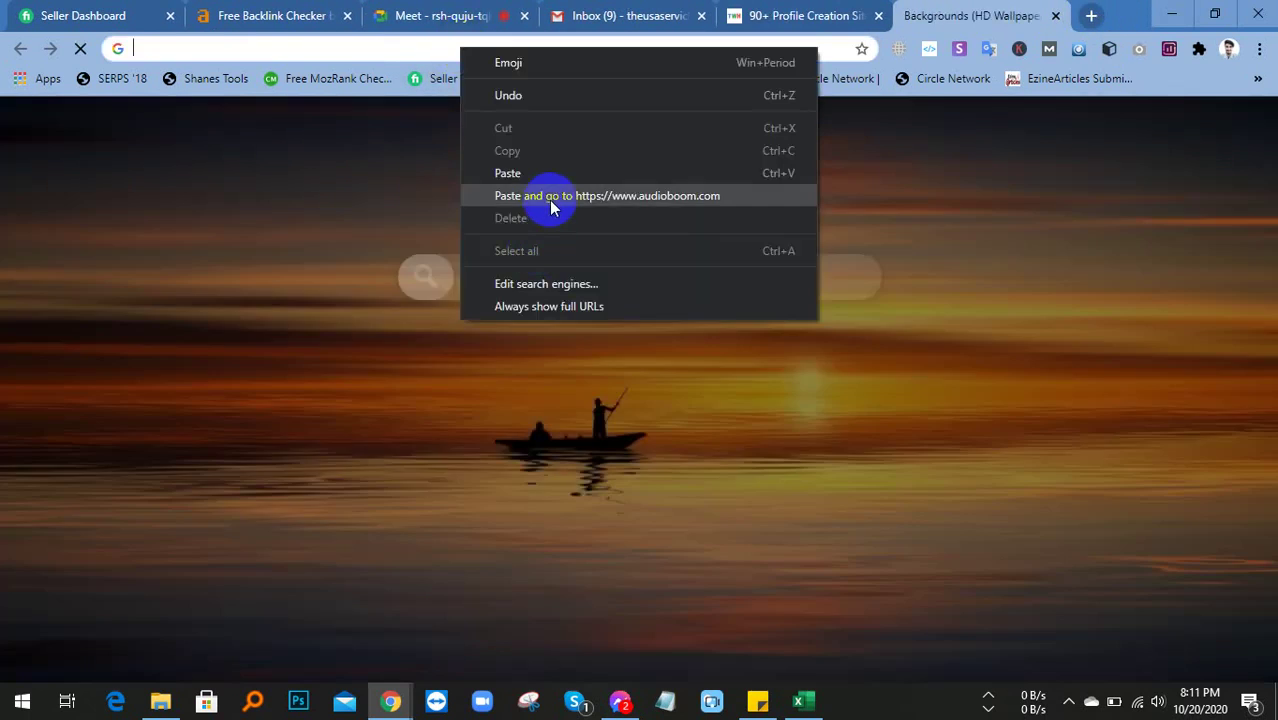
Paste and go to audioboom.com in the new tab, then return to the profile sites list
left_click(553, 198)
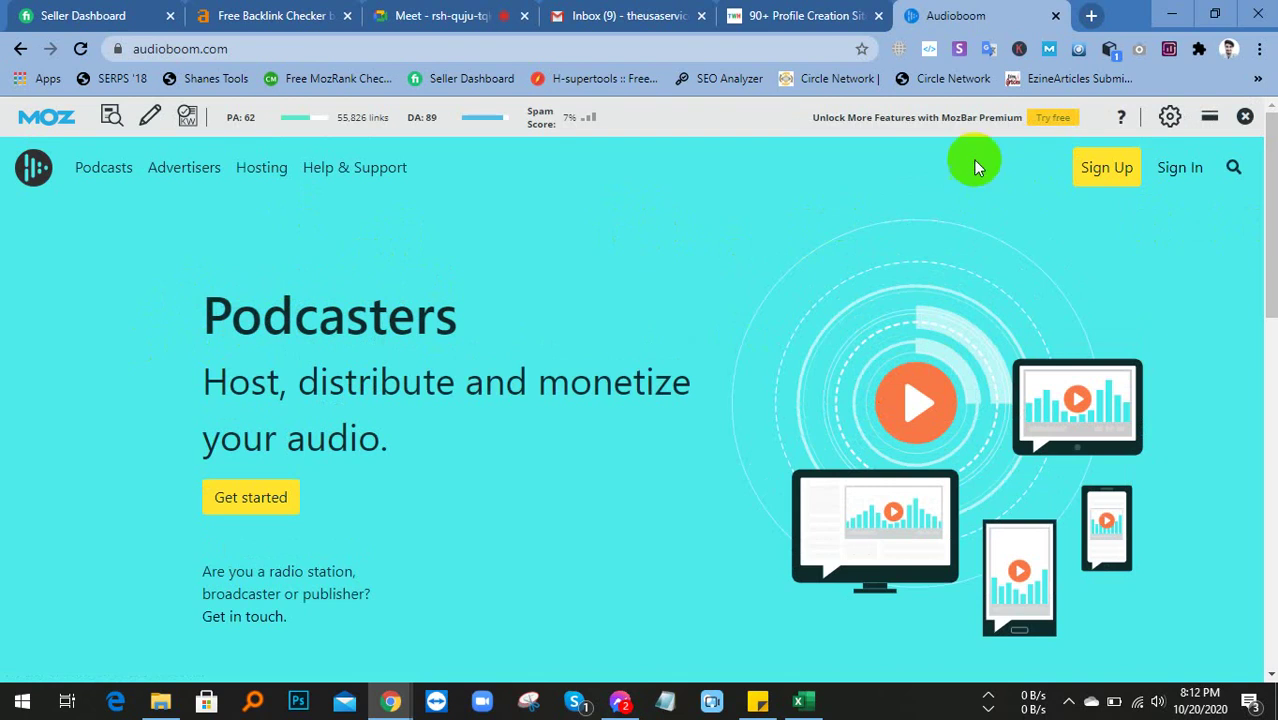
left_click(810, 16)
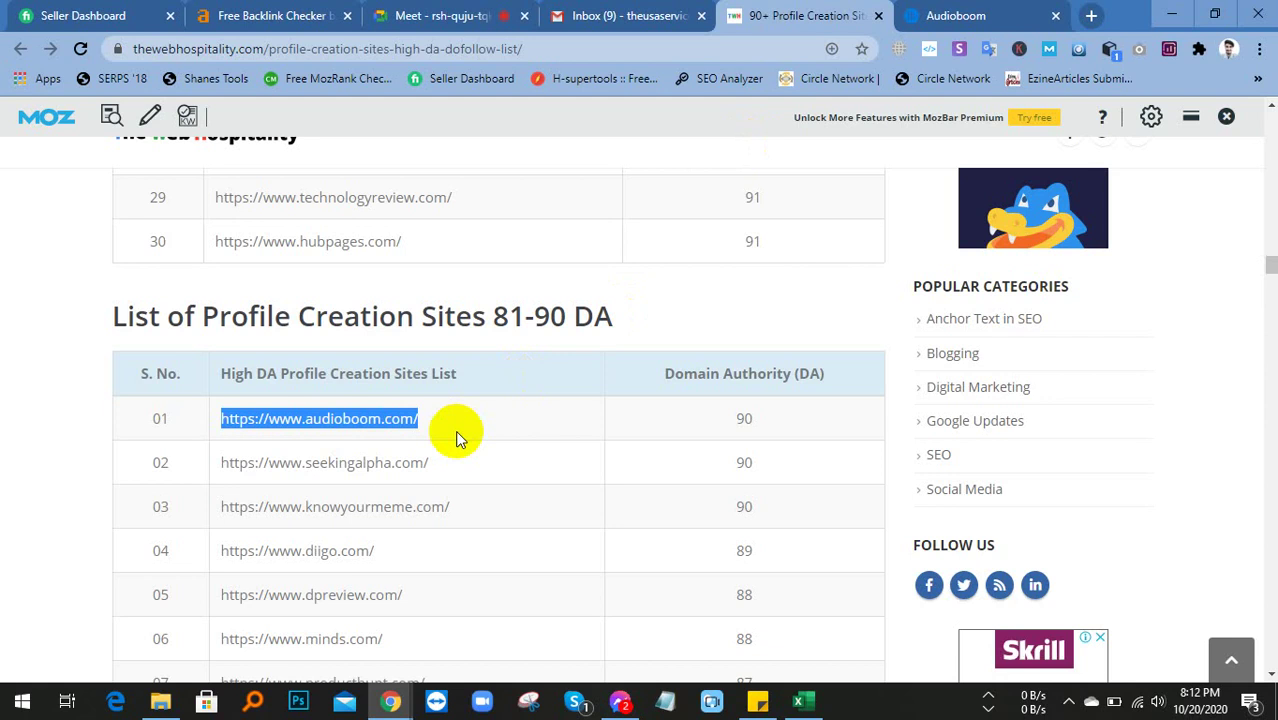
Mute one participant for everyone in the Google Meet call, then go back to Audioboom
left_click(448, 15)
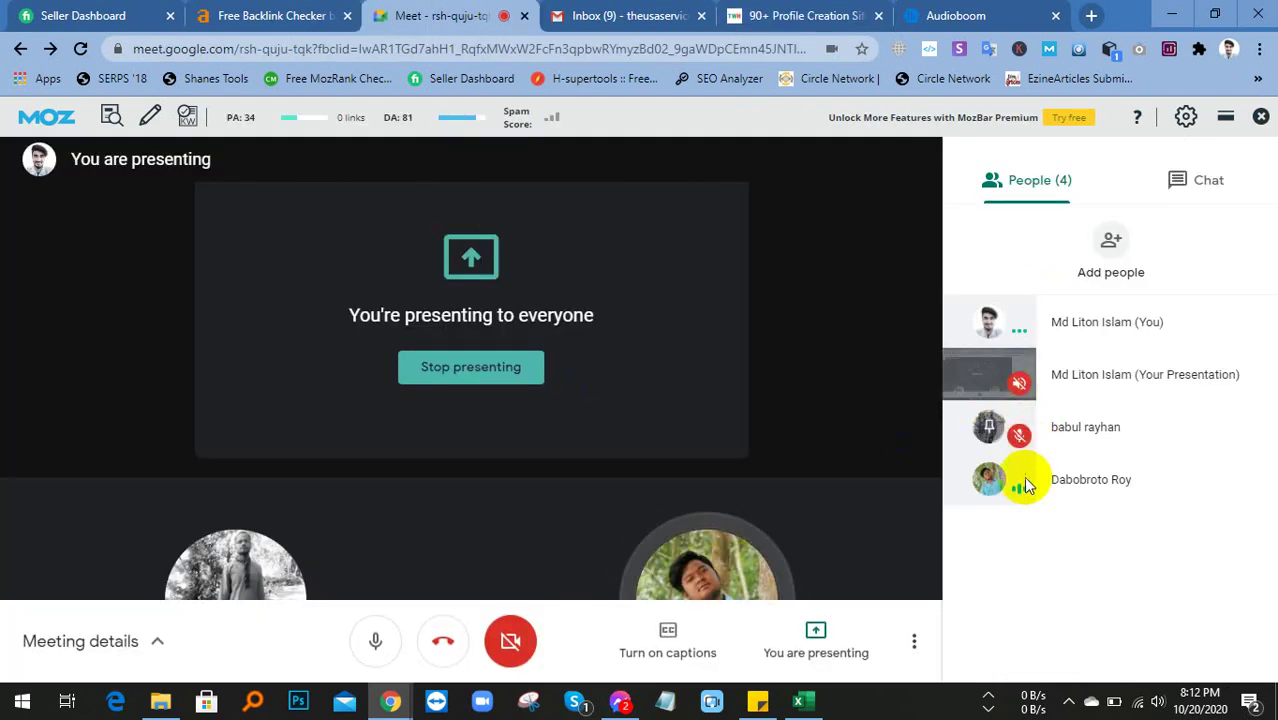
mouse_move(1130, 488)
left_click(1254, 485)
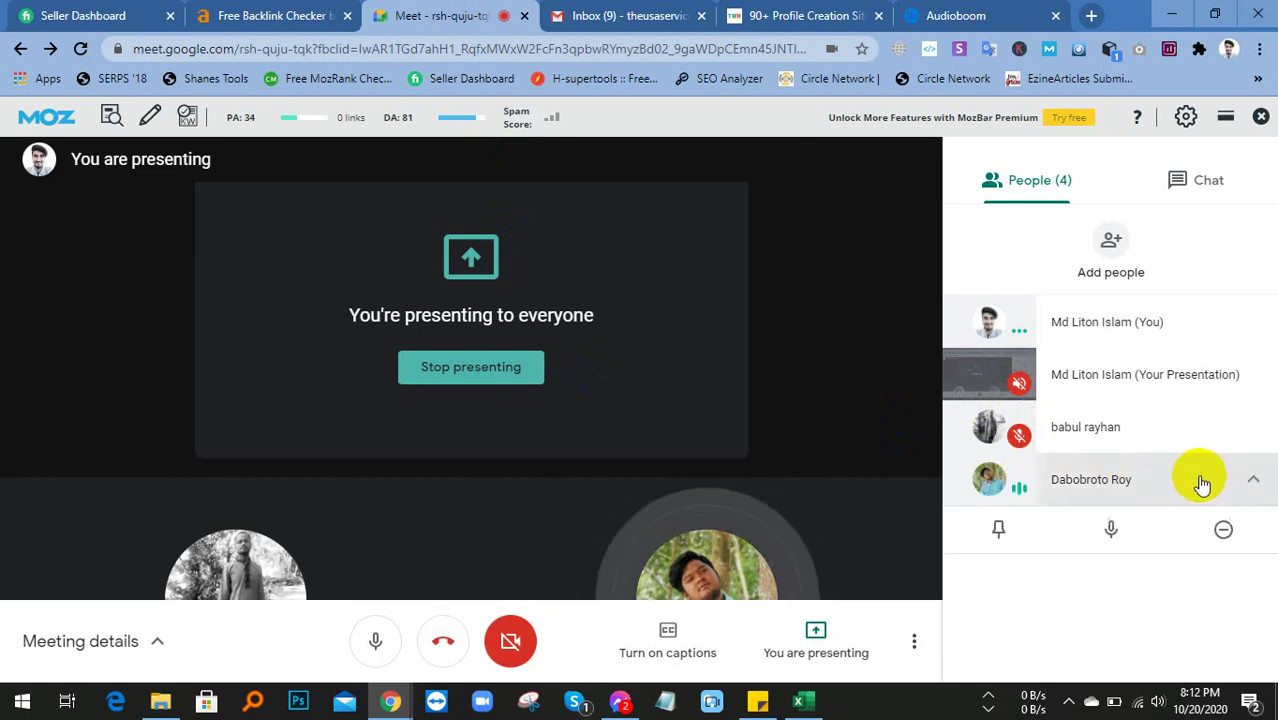
left_click(1110, 530)
left_click(752, 424)
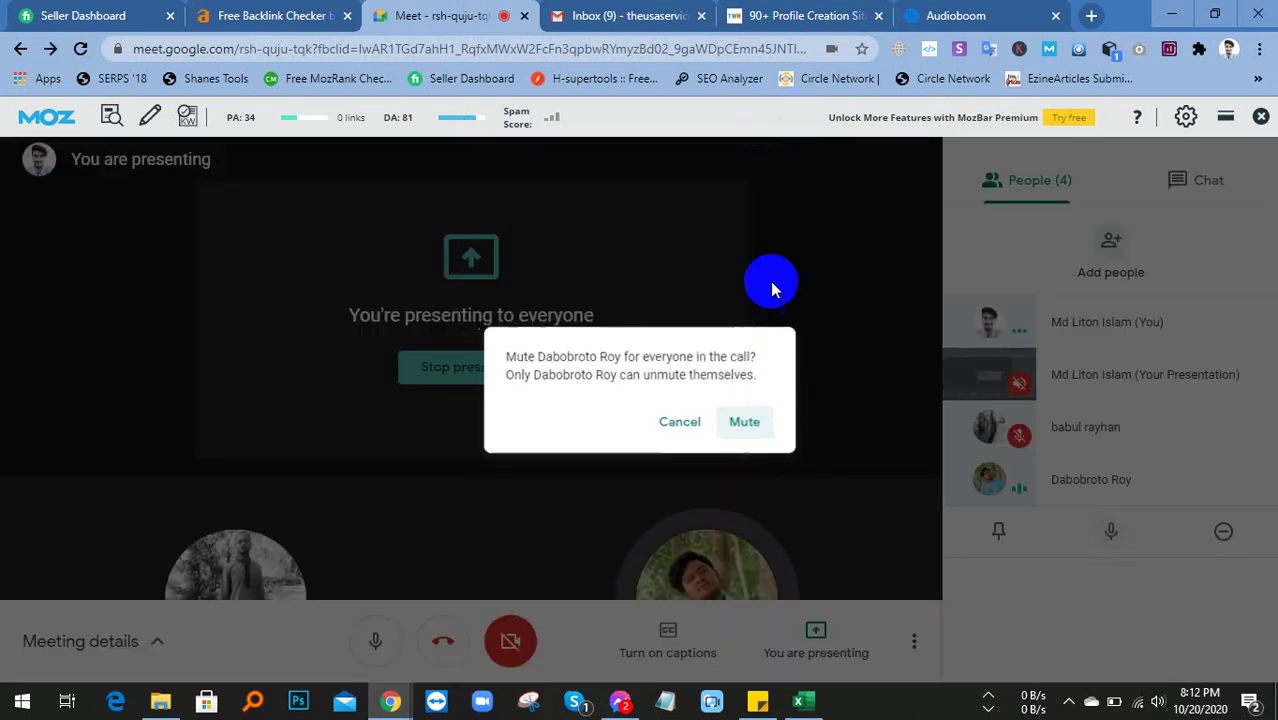
left_click(958, 12)
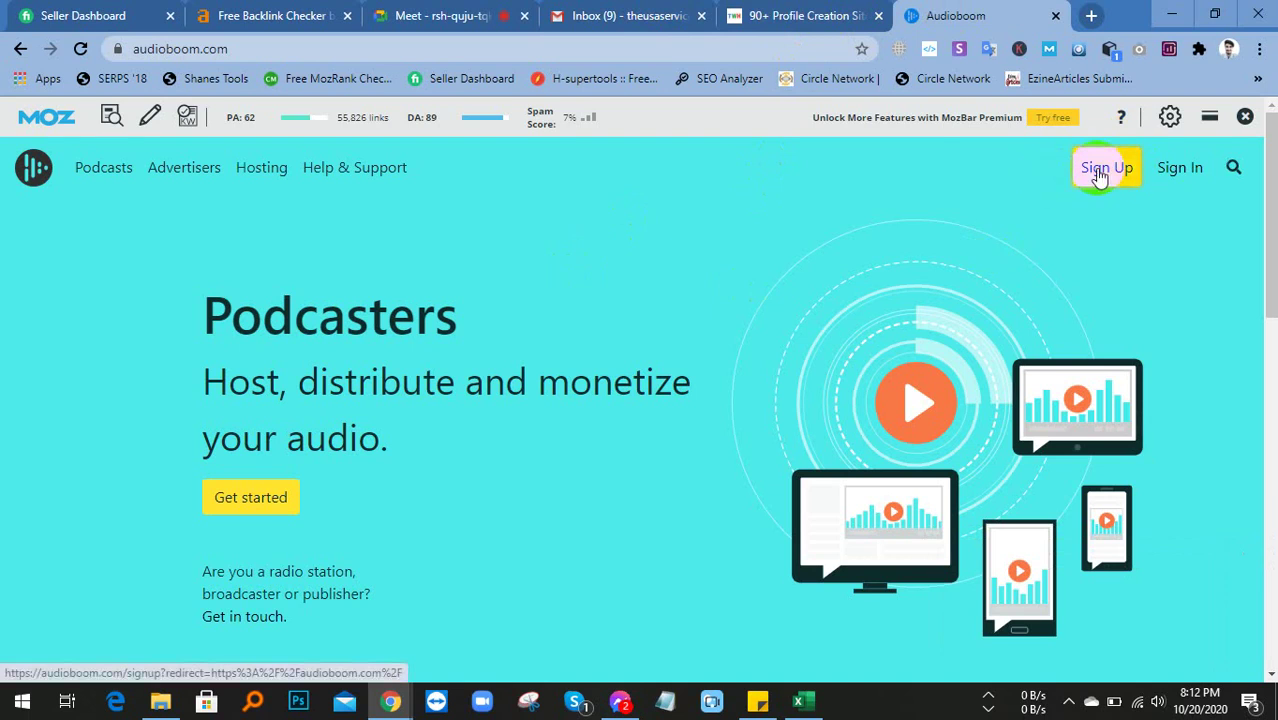
Open Audioboom's sign-up form and dismiss the e-mail autofill suggestions
left_click(1100, 175)
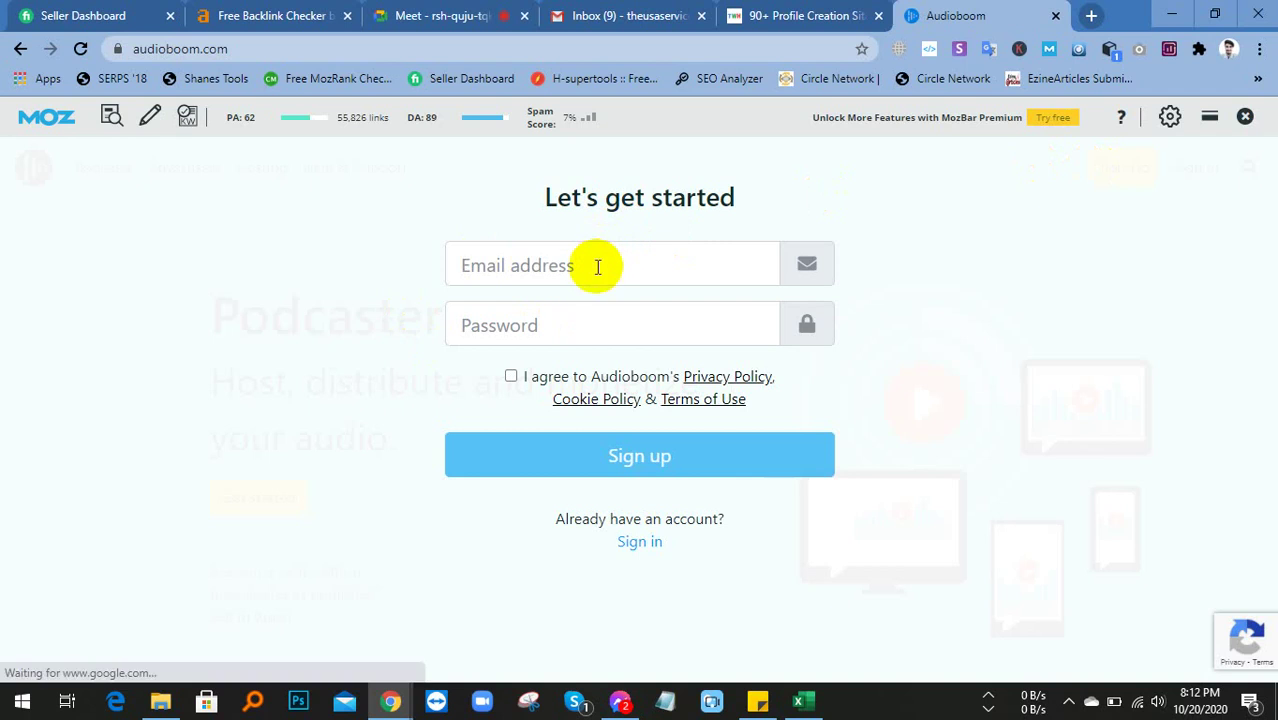
left_click(544, 268)
left_click(350, 307)
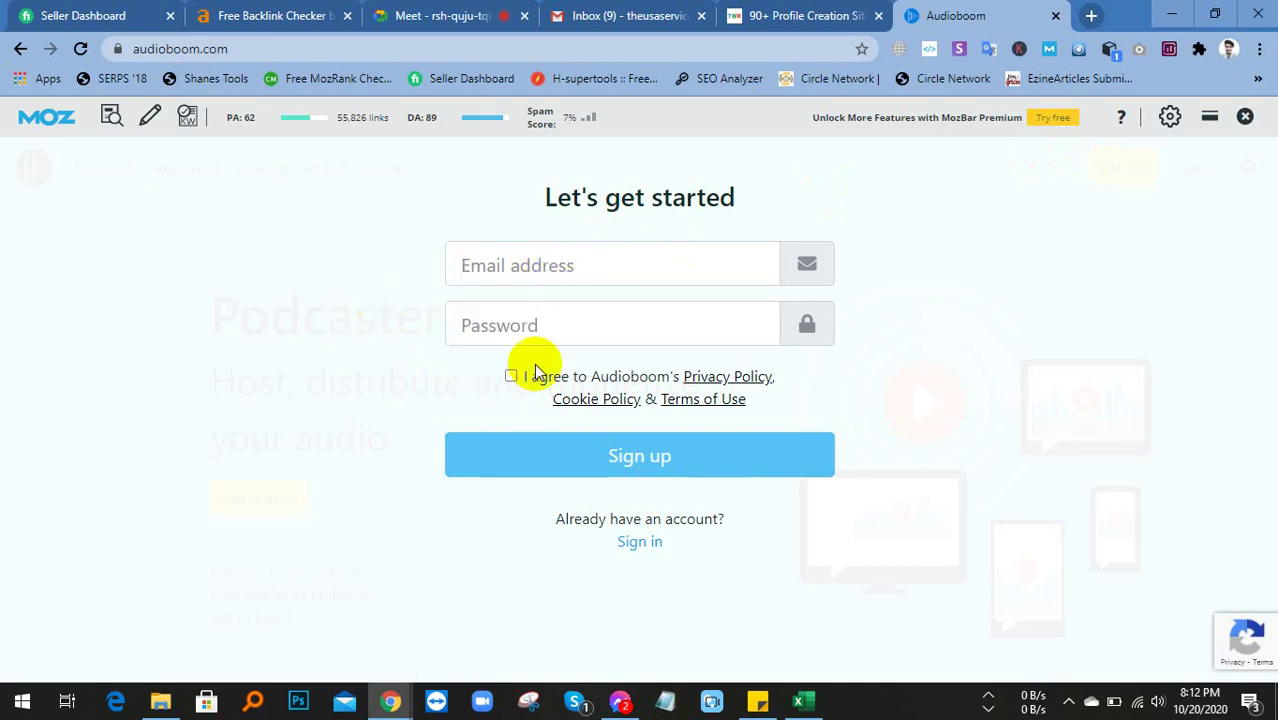
left_click(608, 14)
left_click(950, 15)
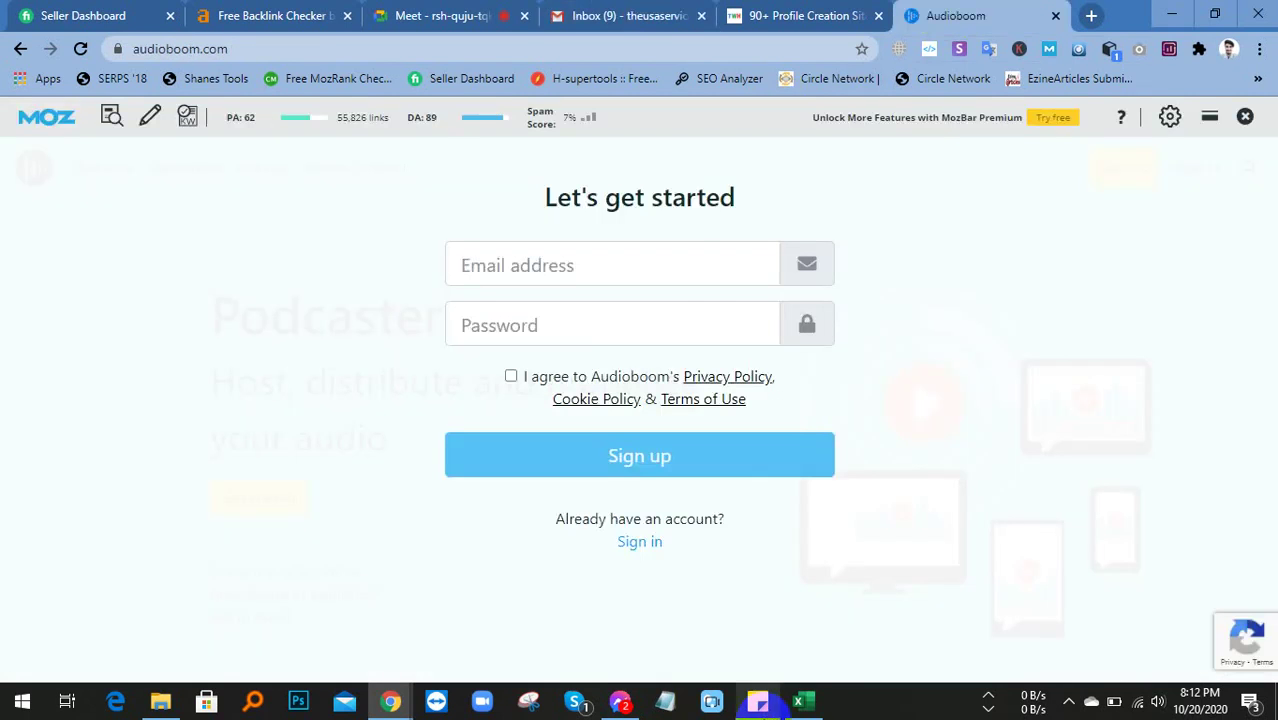
Paste the stored e-mail address from the Excel workbook into the sign-up Email field
left_click(801, 701)
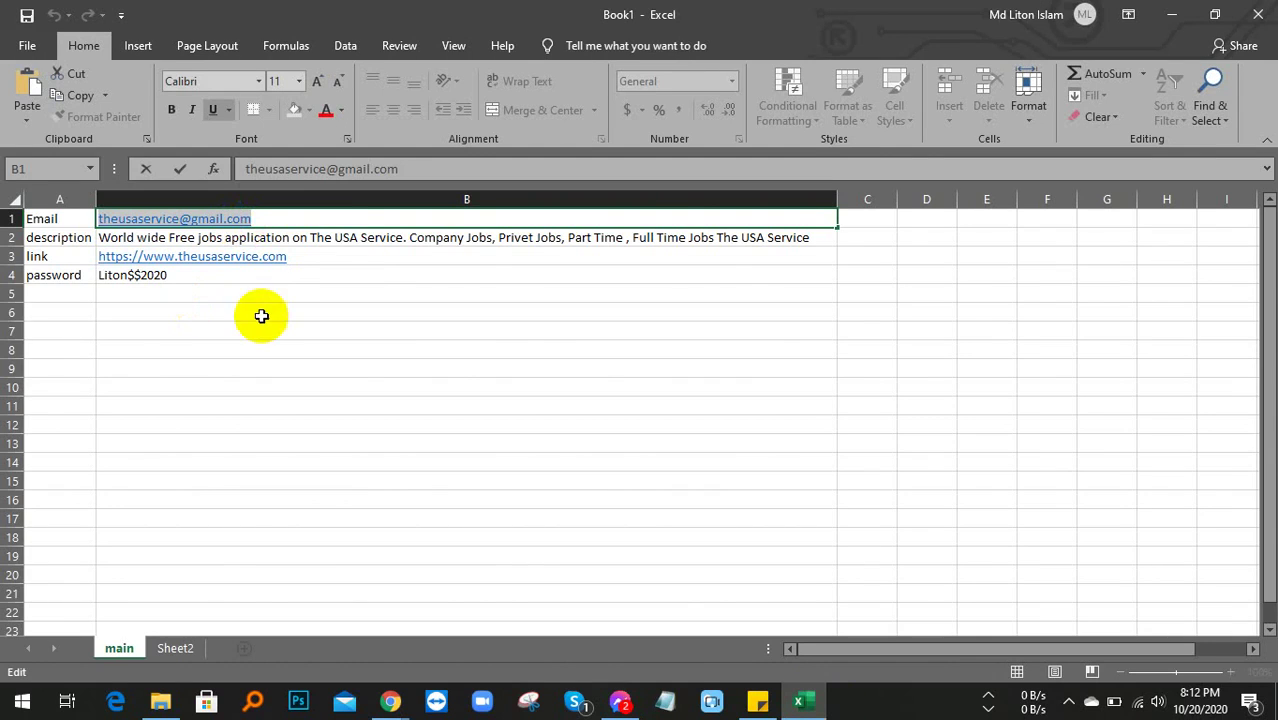
left_click(1171, 14)
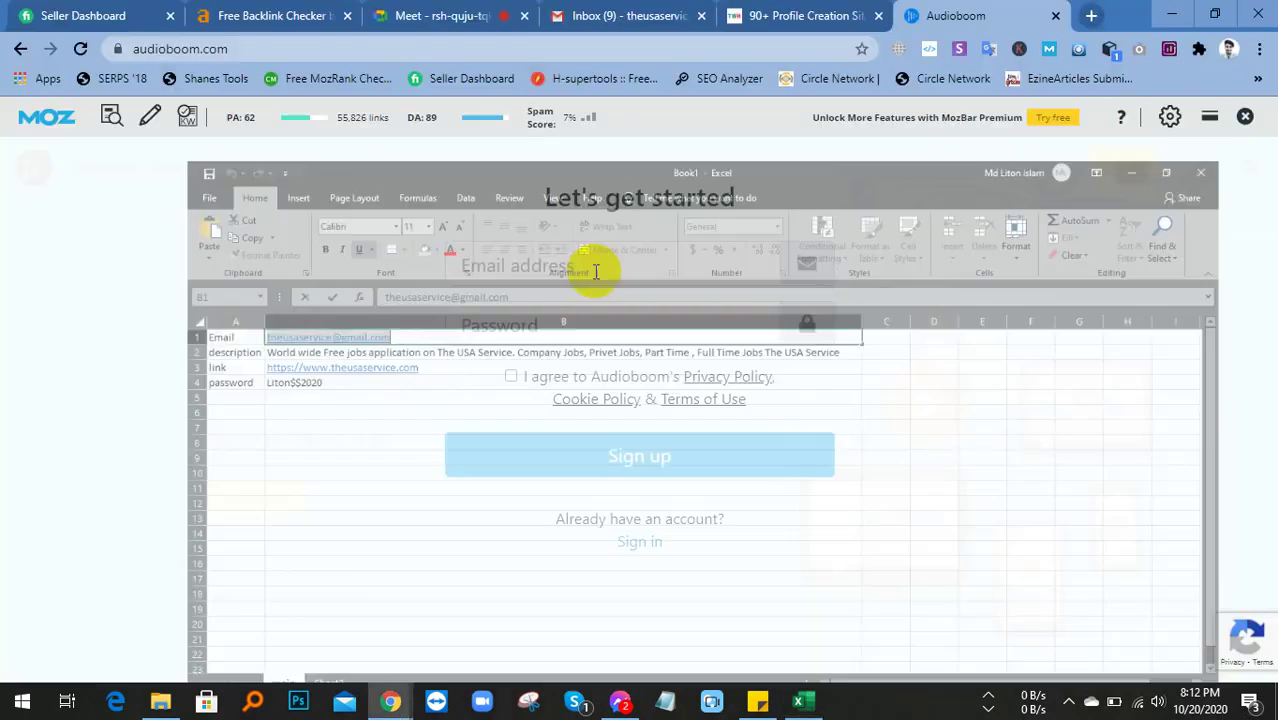
left_click(577, 263)
key("ctrl+v")
left_click(491, 325)
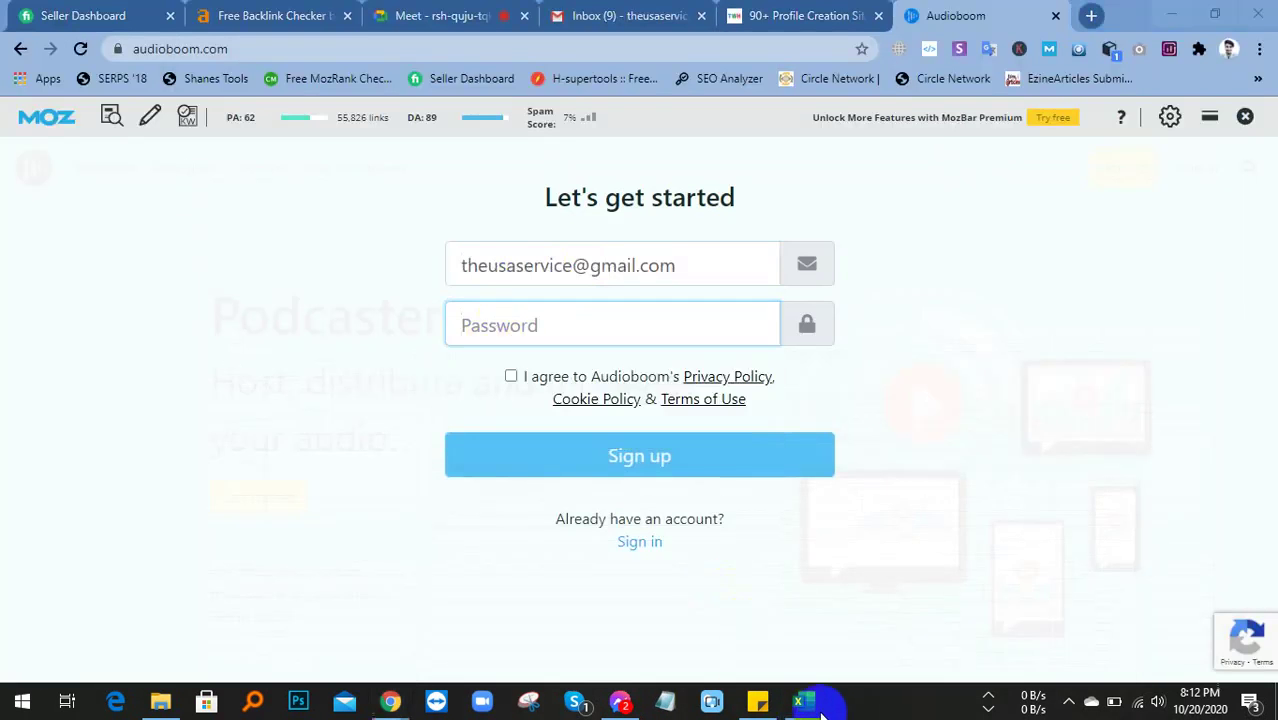
Copy the stored password from Excel cell B4 and focus the sign-up password field
left_click(798, 701)
left_click(160, 275)
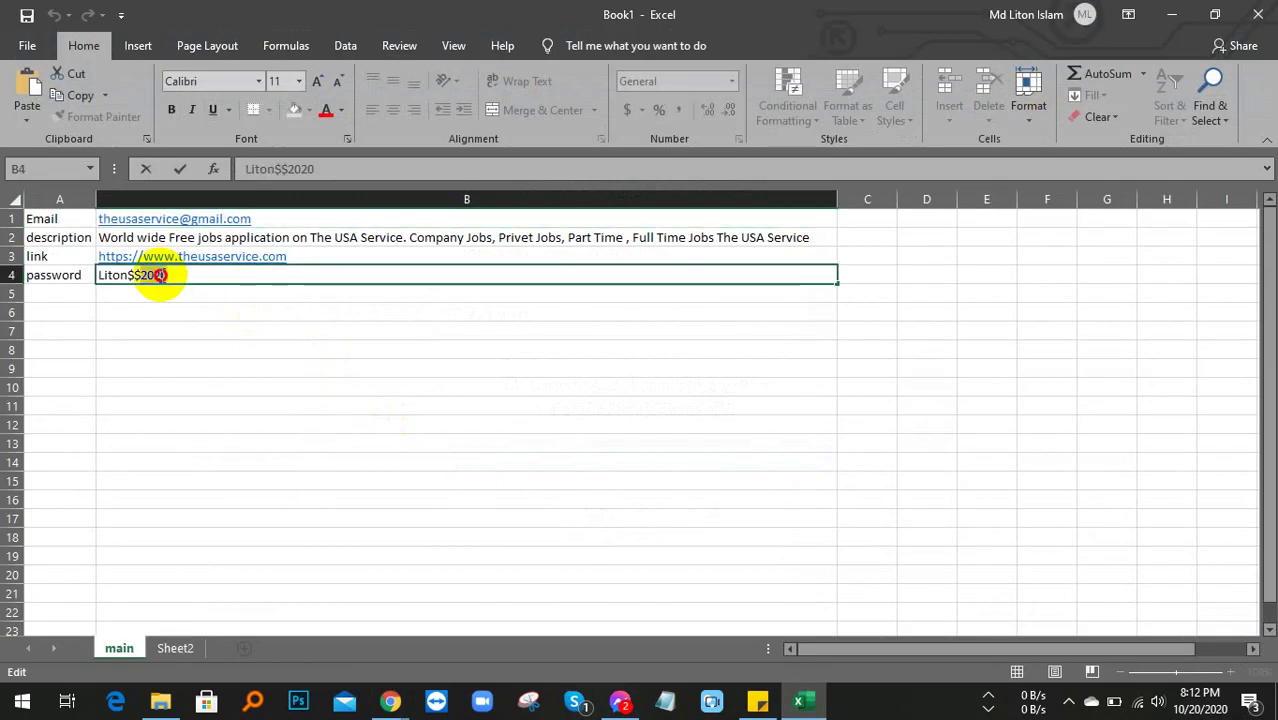
key("ctrl+c")
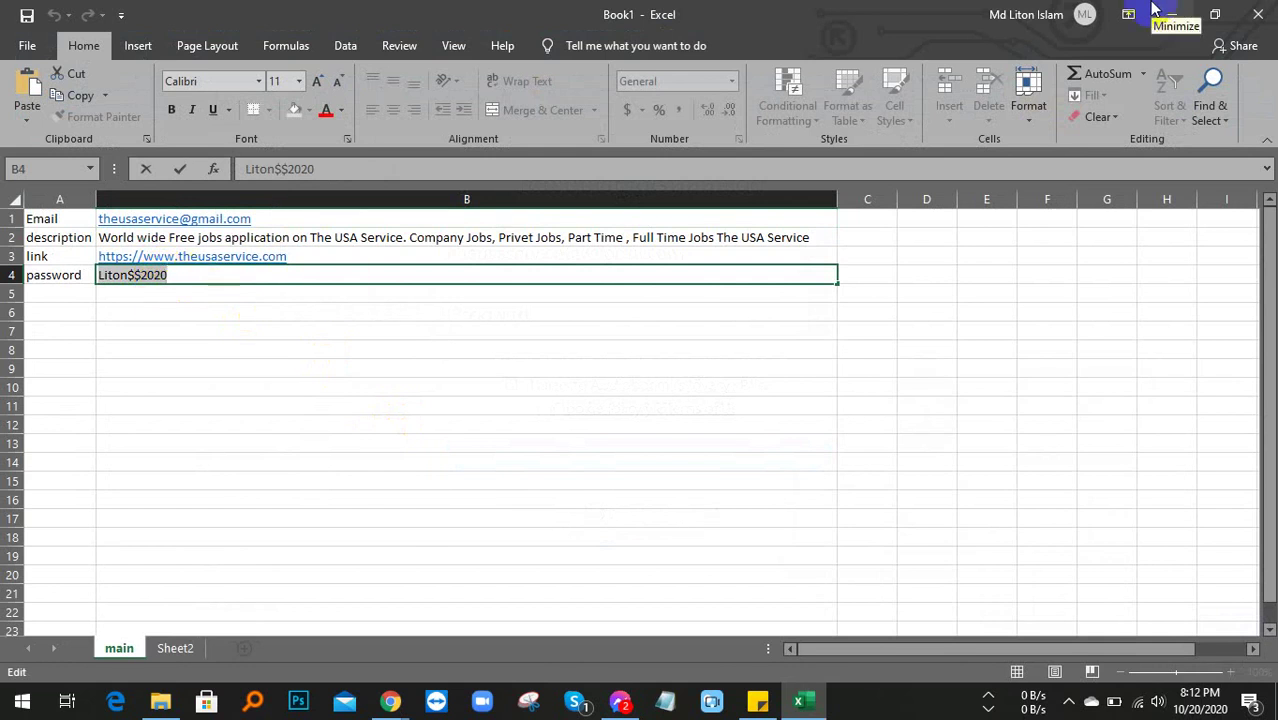
left_click(1172, 14)
left_click(593, 323)
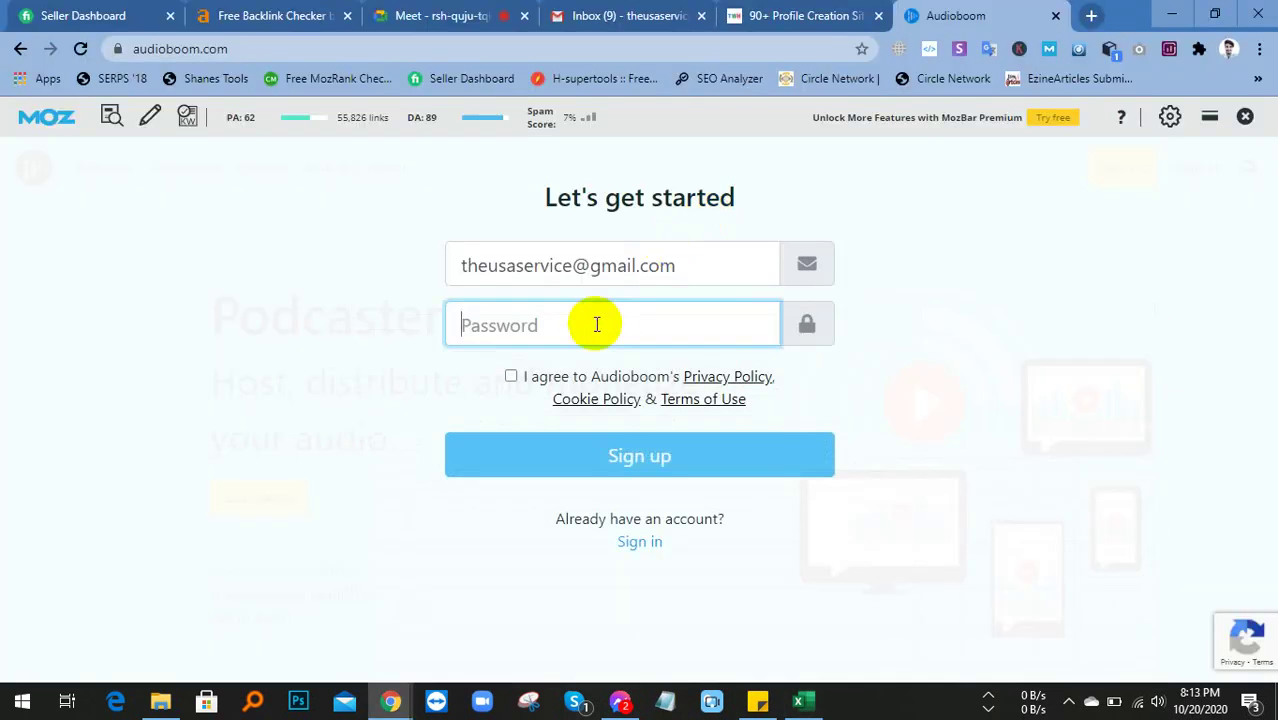
Paste the password, agree to the terms, and submit the Audioboom sign-up form
key("ctrl+v")
left_click(512, 377)
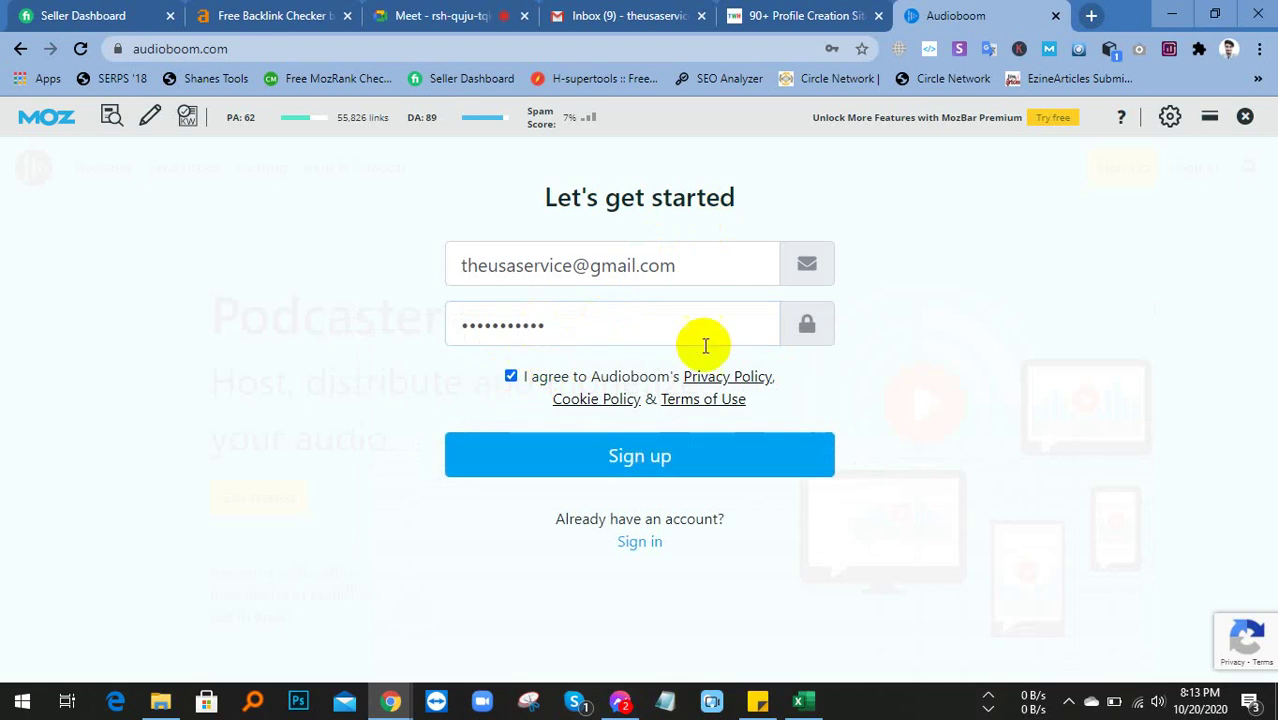
left_click(553, 456)
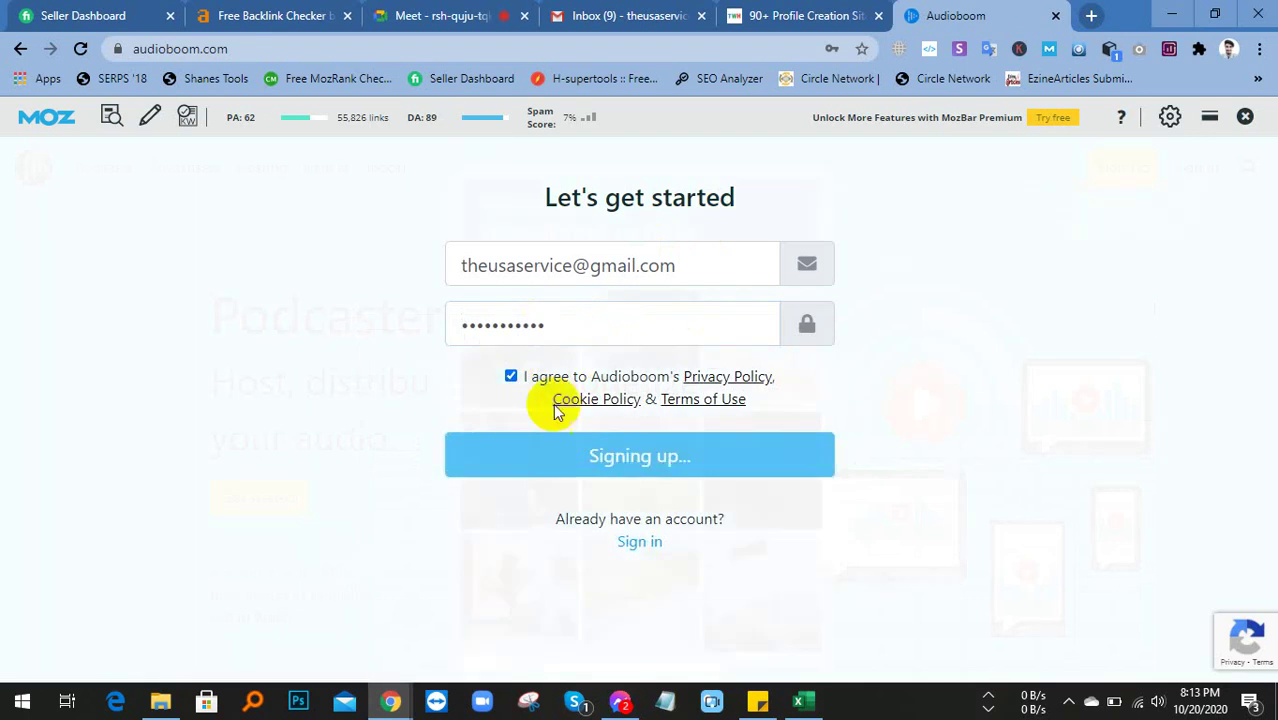
Solve the mountain-image reCAPTCHA and decline Chrome's offer to save the password
left_click(728, 480)
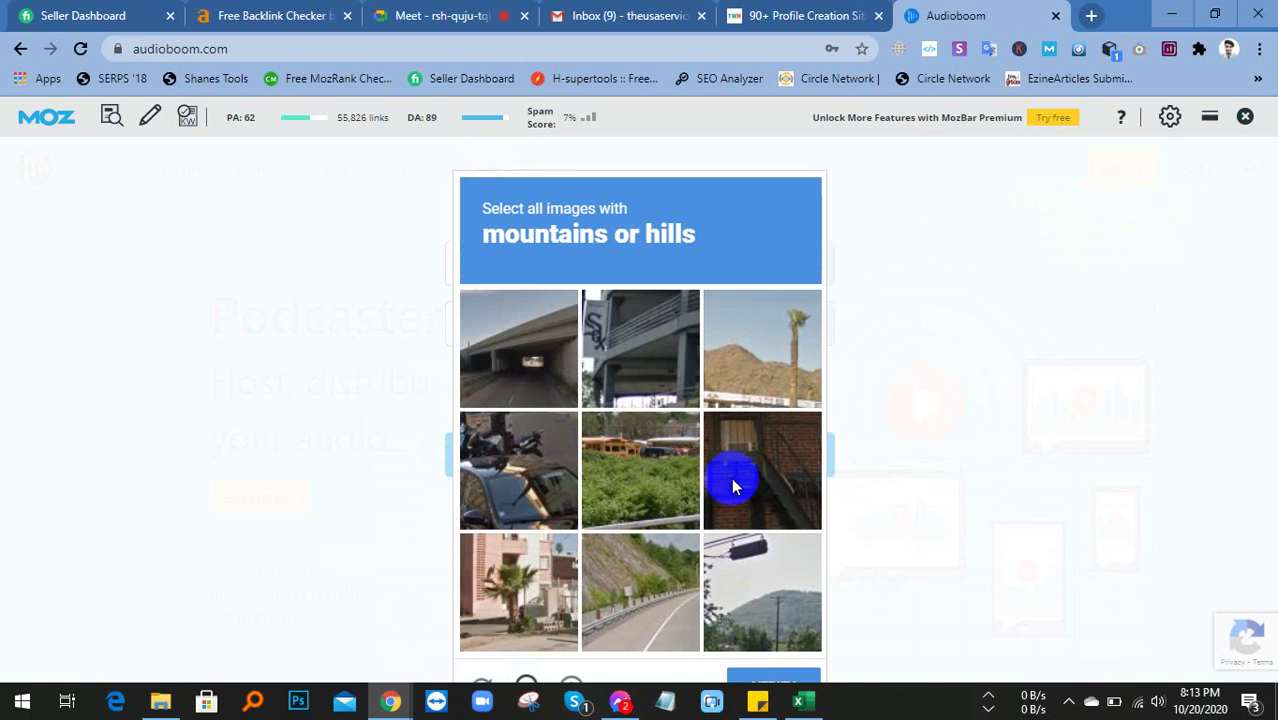
left_click(759, 398)
left_click(756, 466)
left_click(675, 610)
left_click(765, 600)
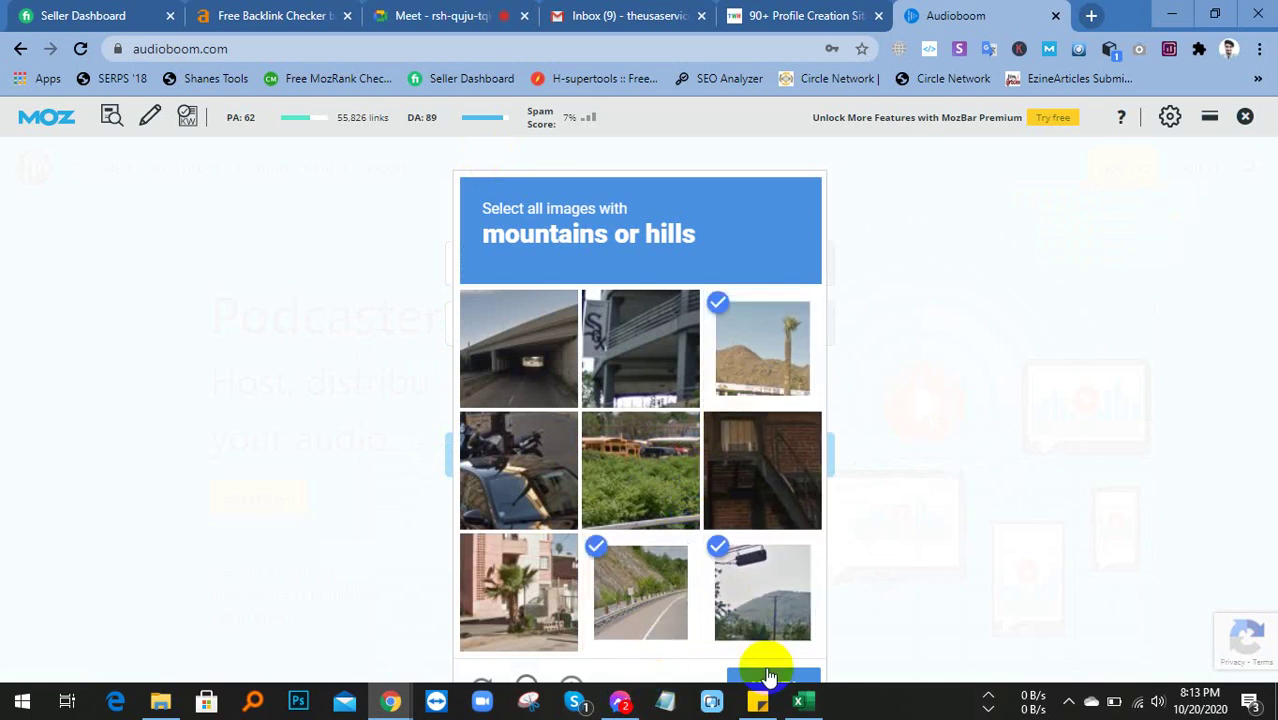
left_click(1244, 117)
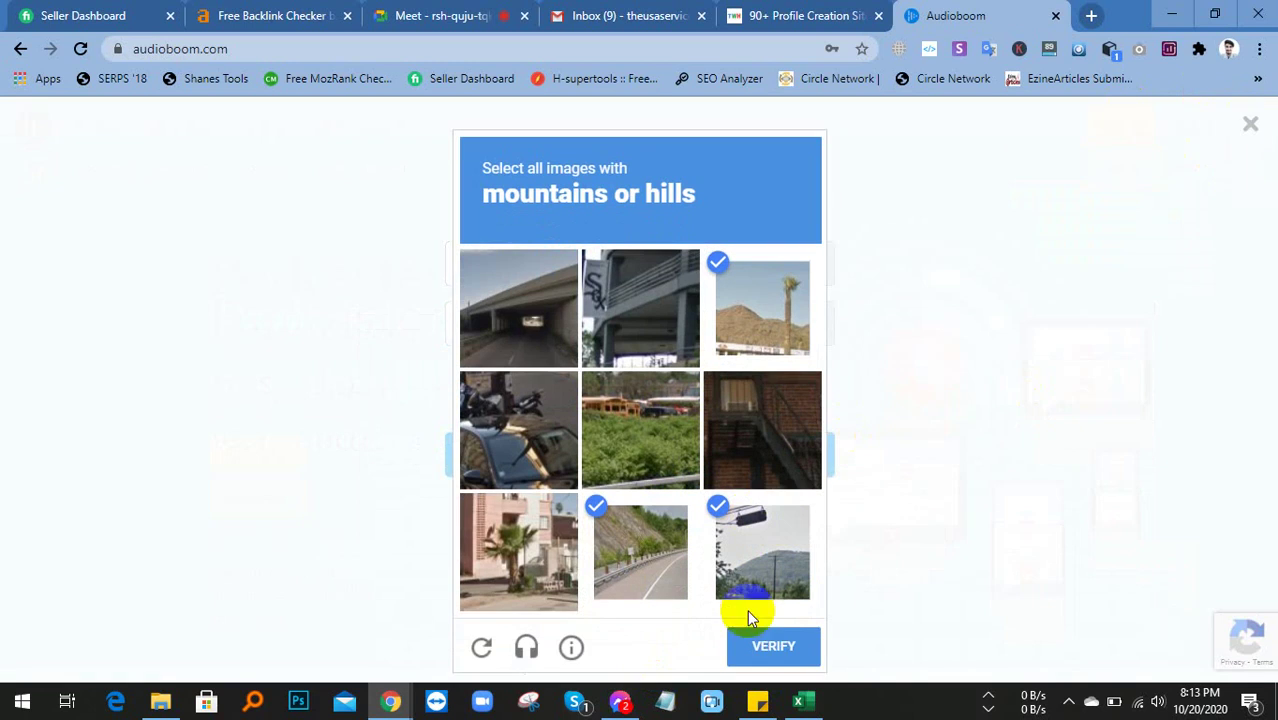
left_click(745, 640)
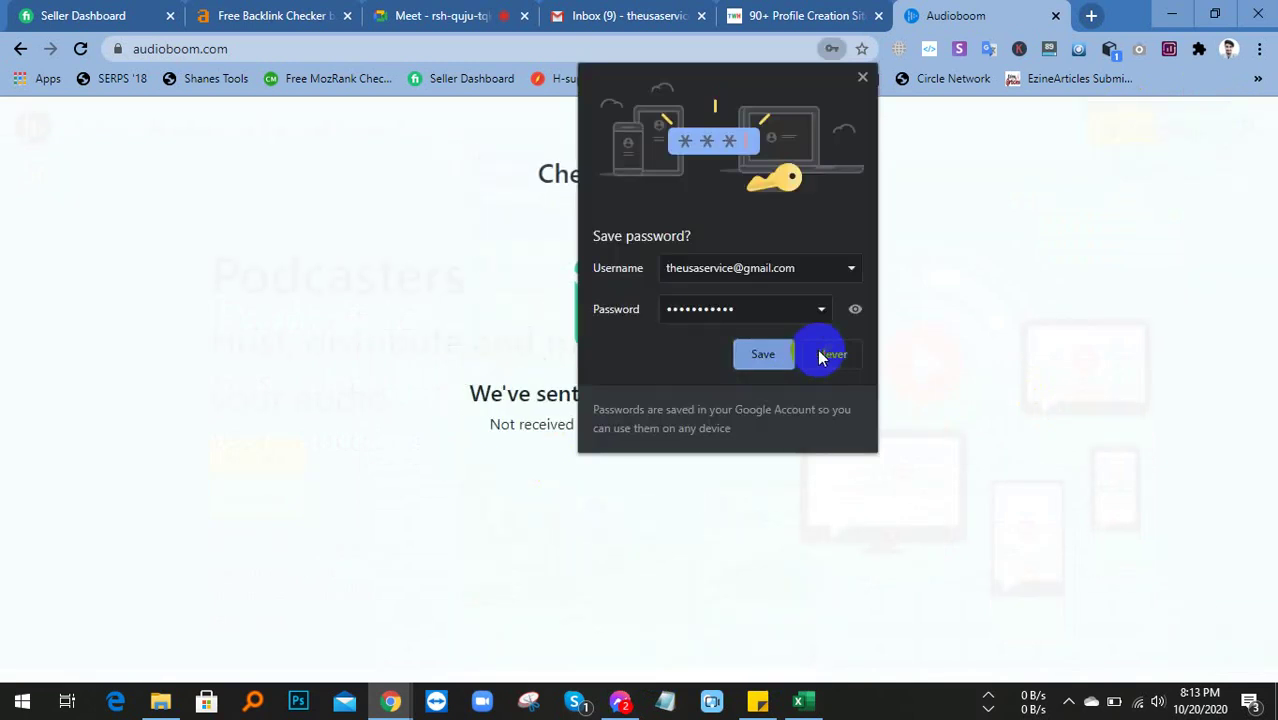
left_click(820, 356)
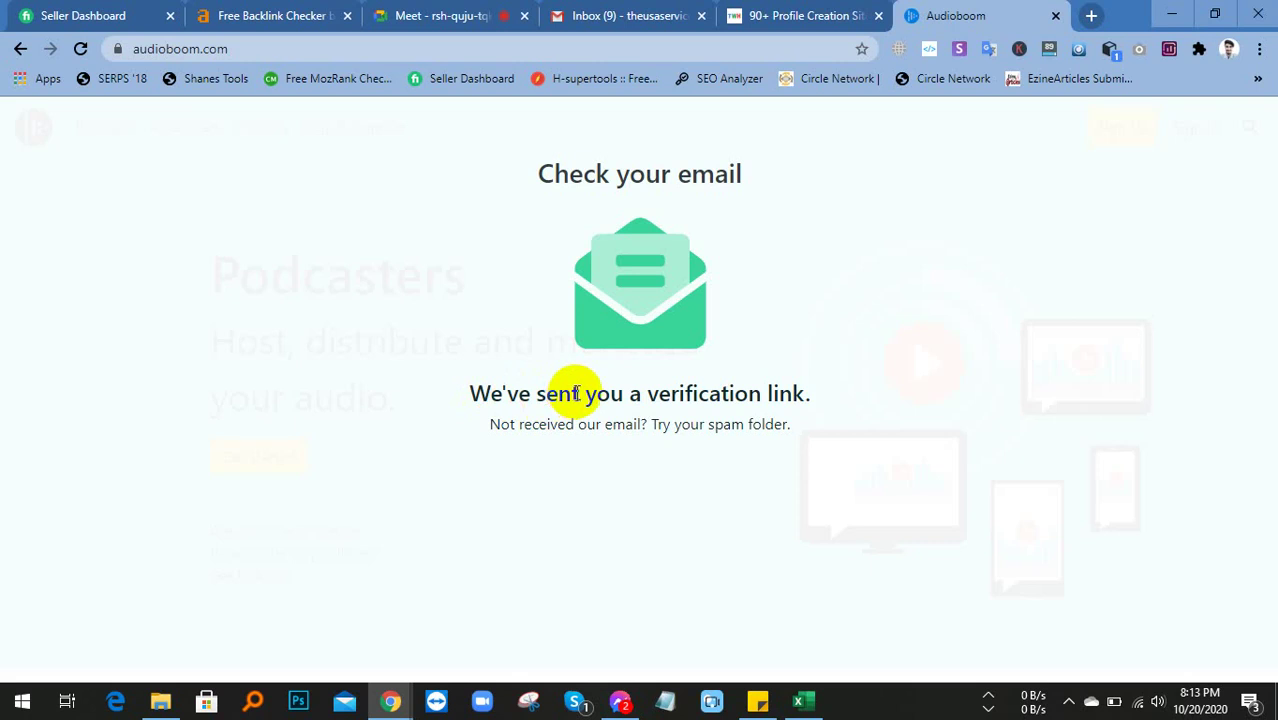
left_click_drag(536, 393, 793, 379)
Confirm the Audioboom verification e-mail in Gmail and close the old sign-up tab
left_click(785, 342)
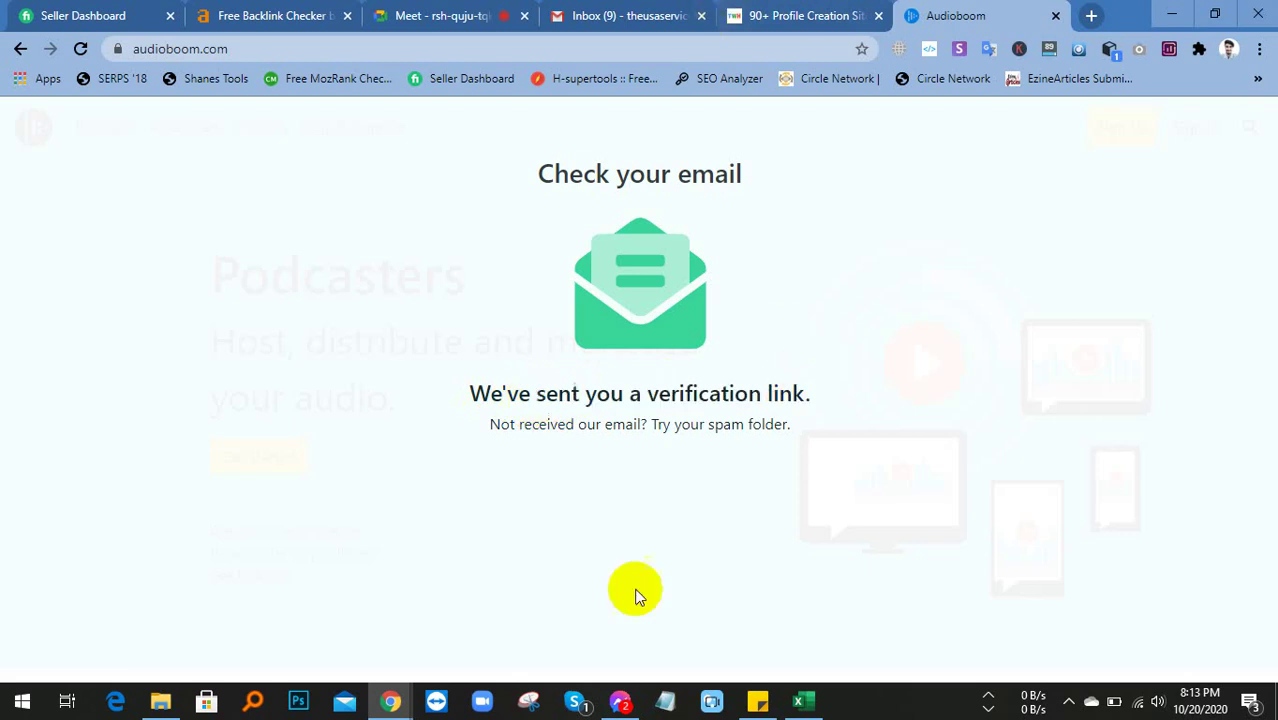
left_click(762, 12)
left_click(620, 15)
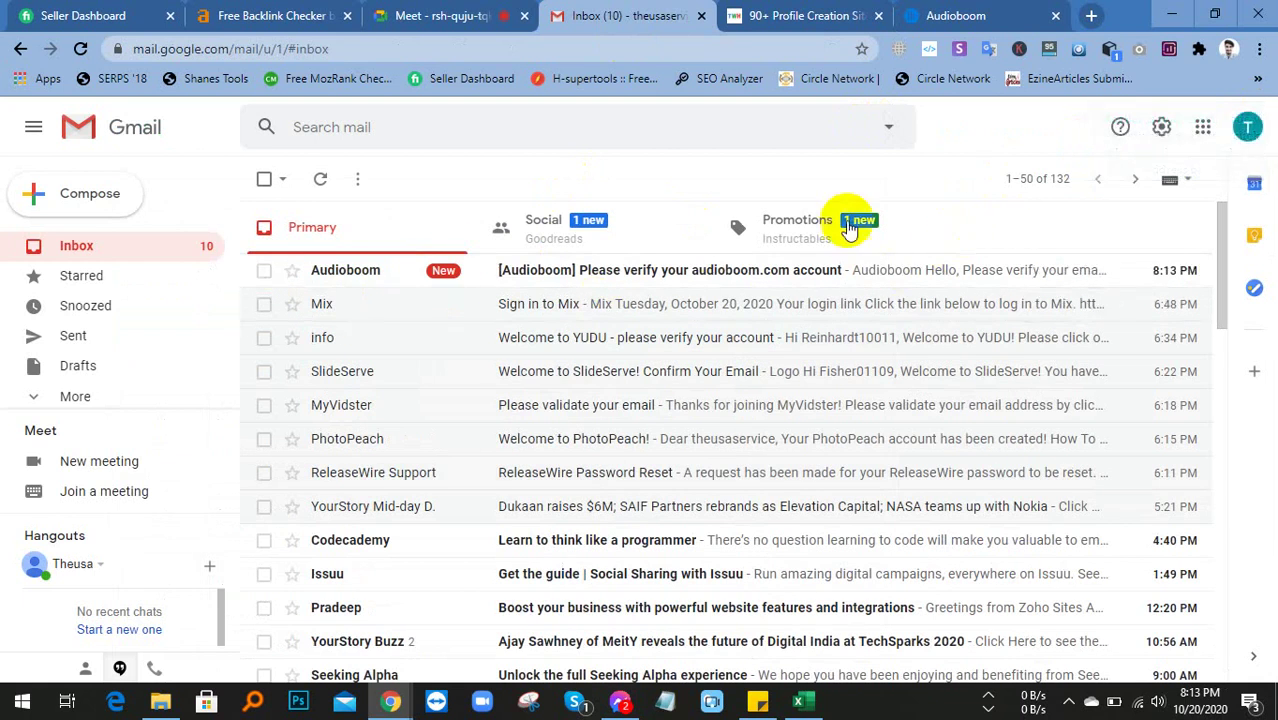
left_click(620, 275)
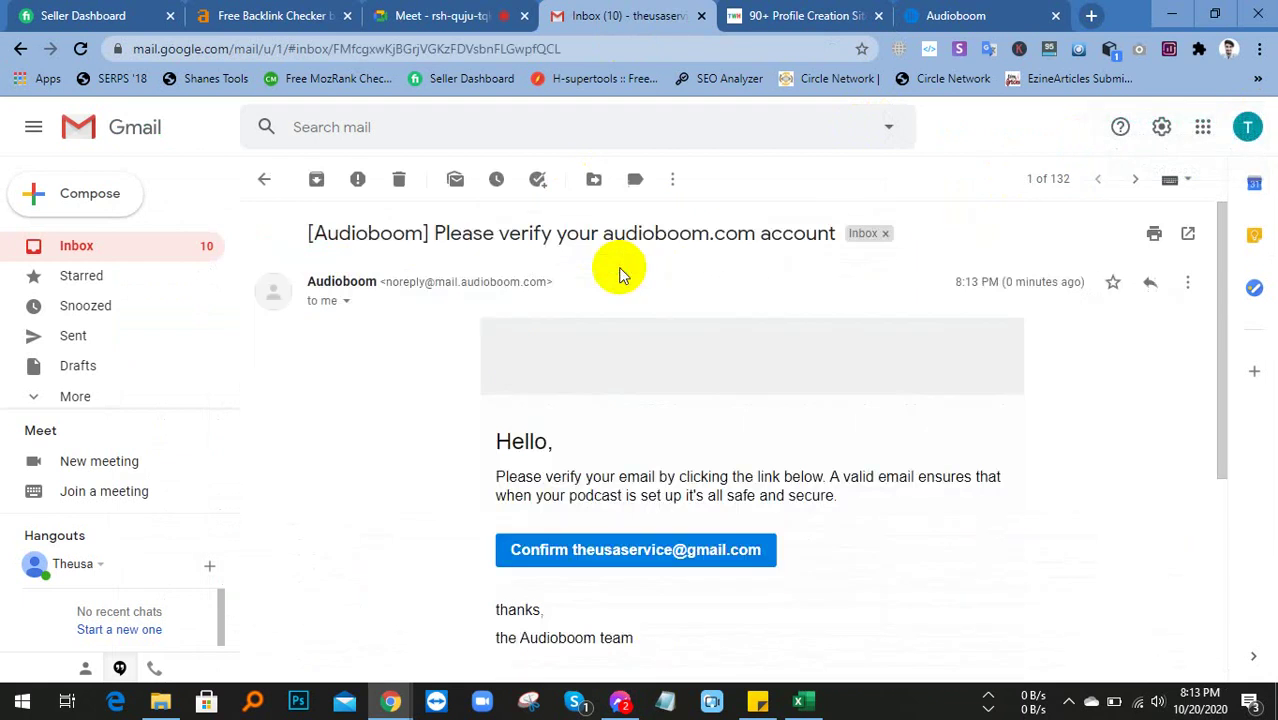
left_click(576, 552)
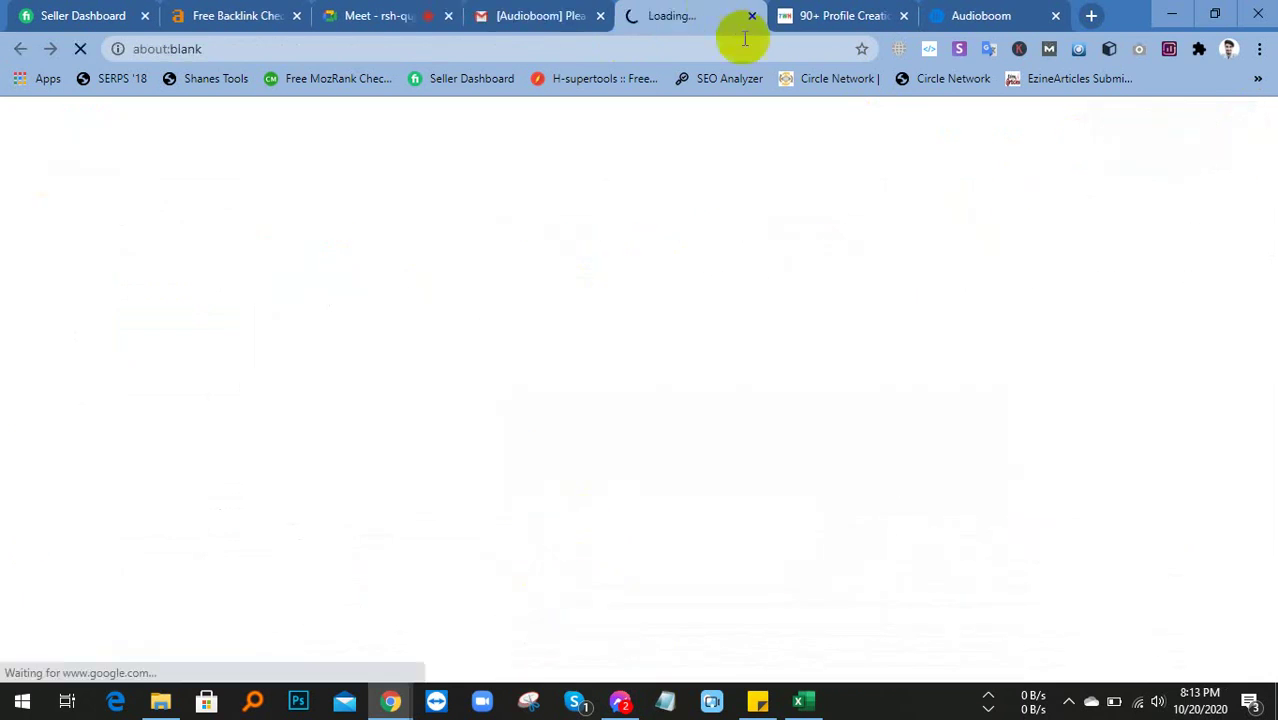
middle_click(988, 8)
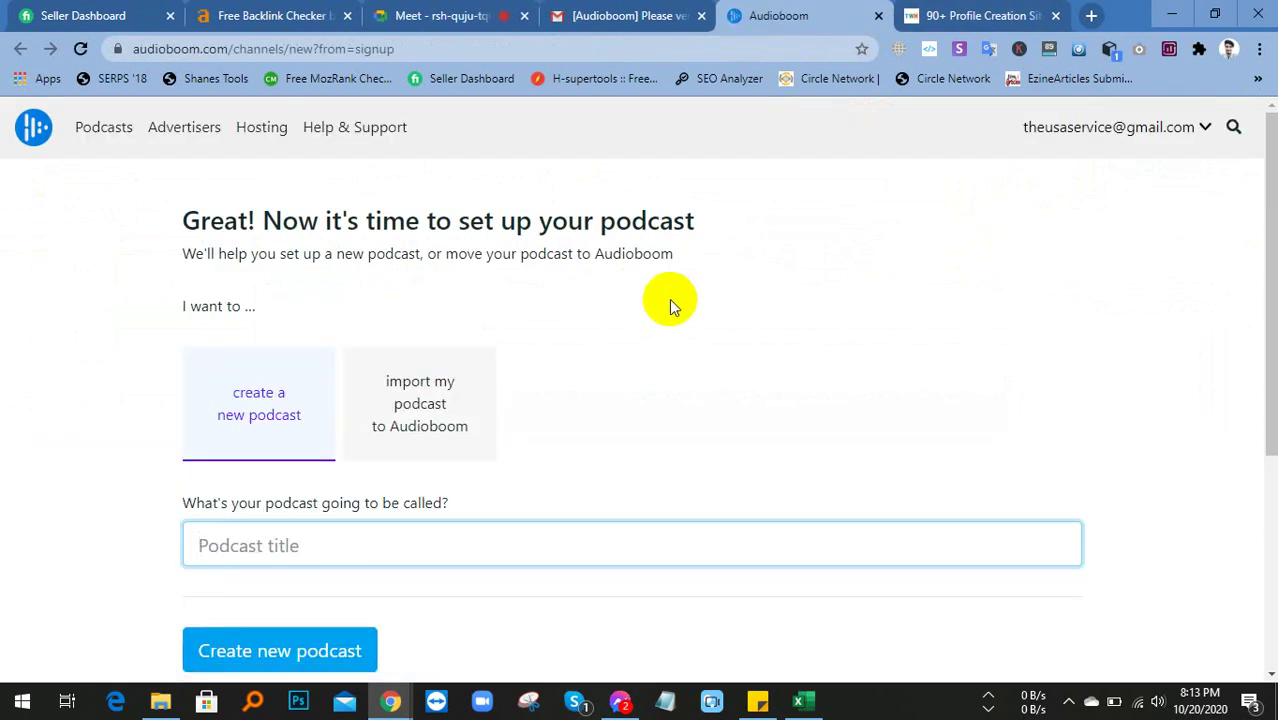
Open the Audioboom account settings page from the account menu
scroll(669, 299, "down", 1)
scroll(667, 292, "up", 1)
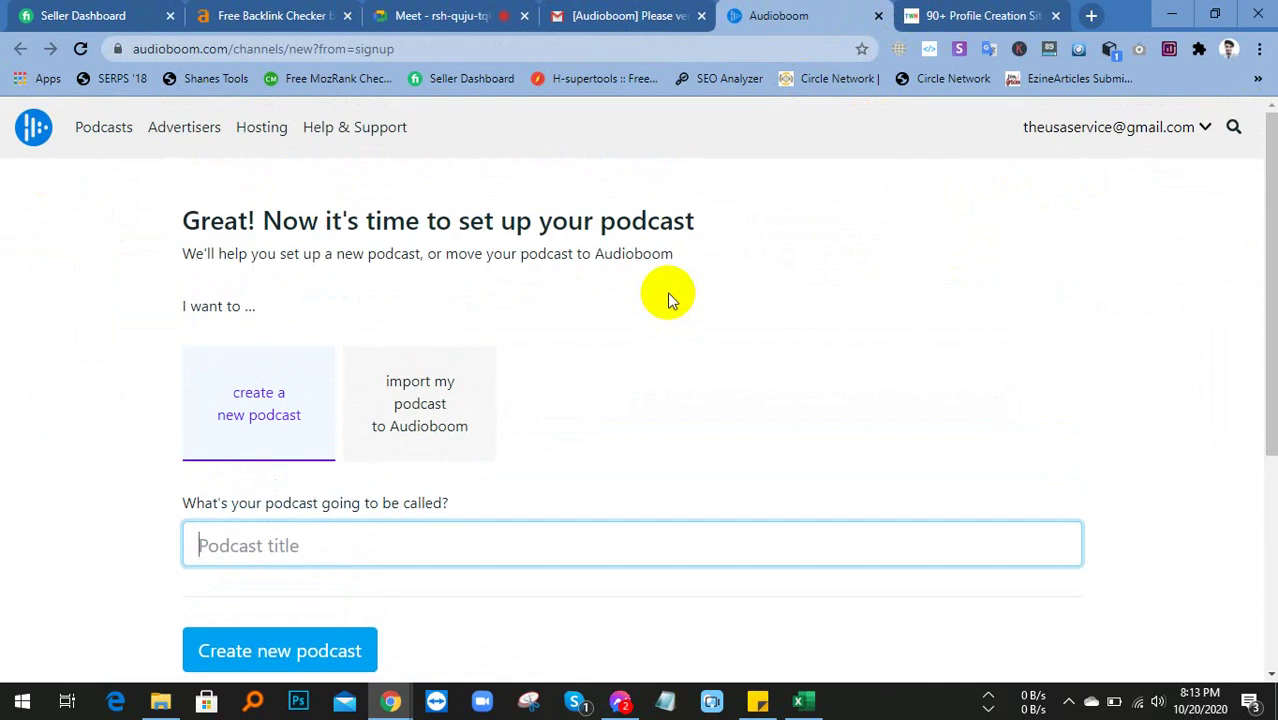
left_click(1128, 130)
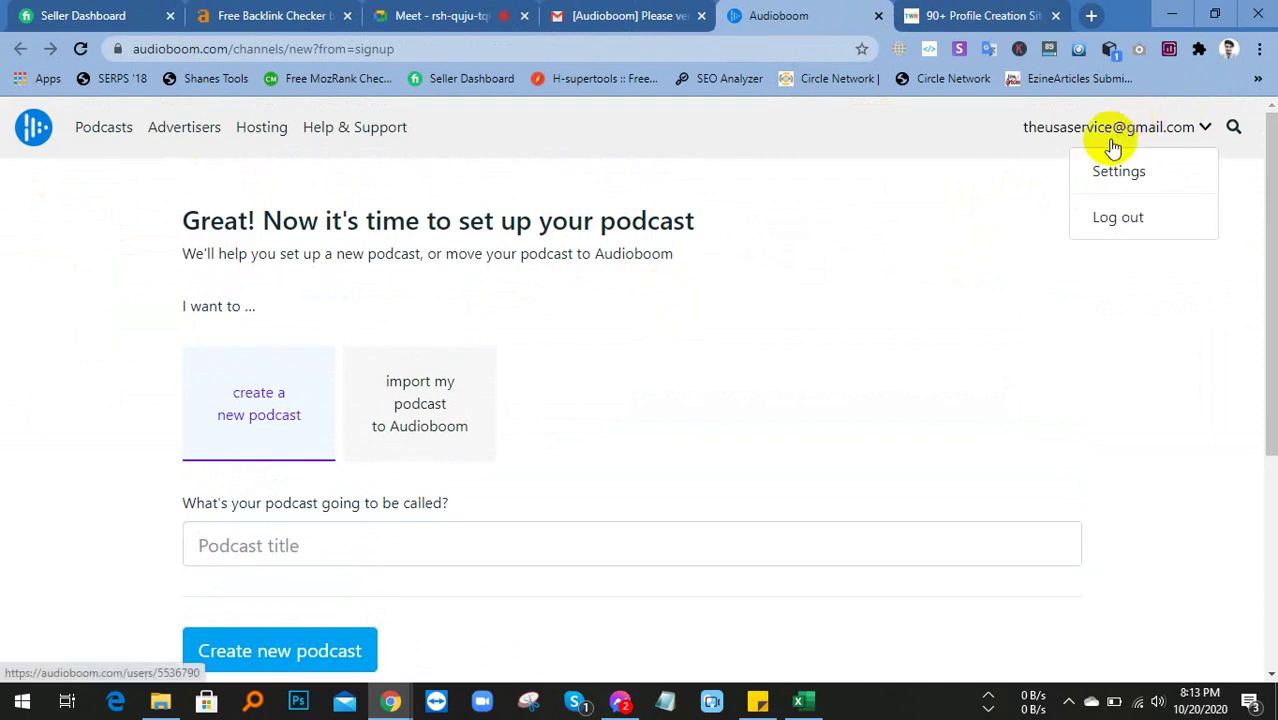
left_click(750, 295)
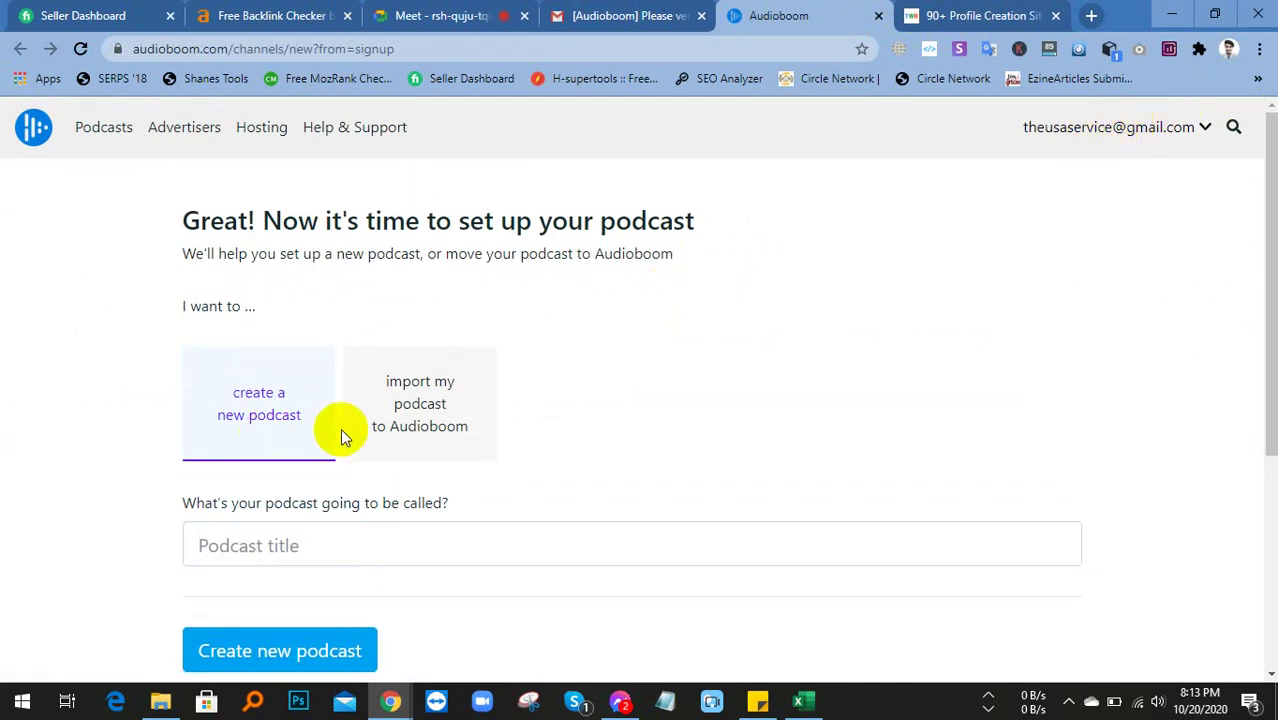
scroll(390, 350, "down", 1)
scroll(733, 343, "up", 1)
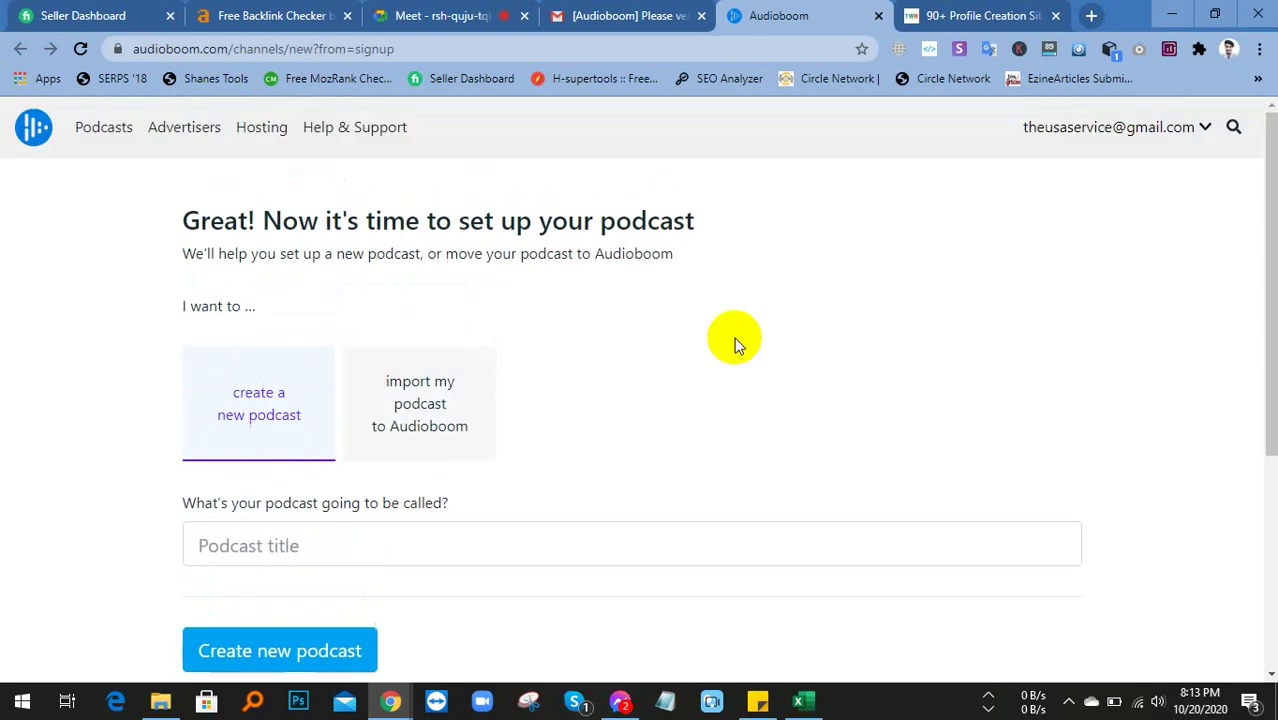
left_click(1128, 132)
left_click(1120, 174)
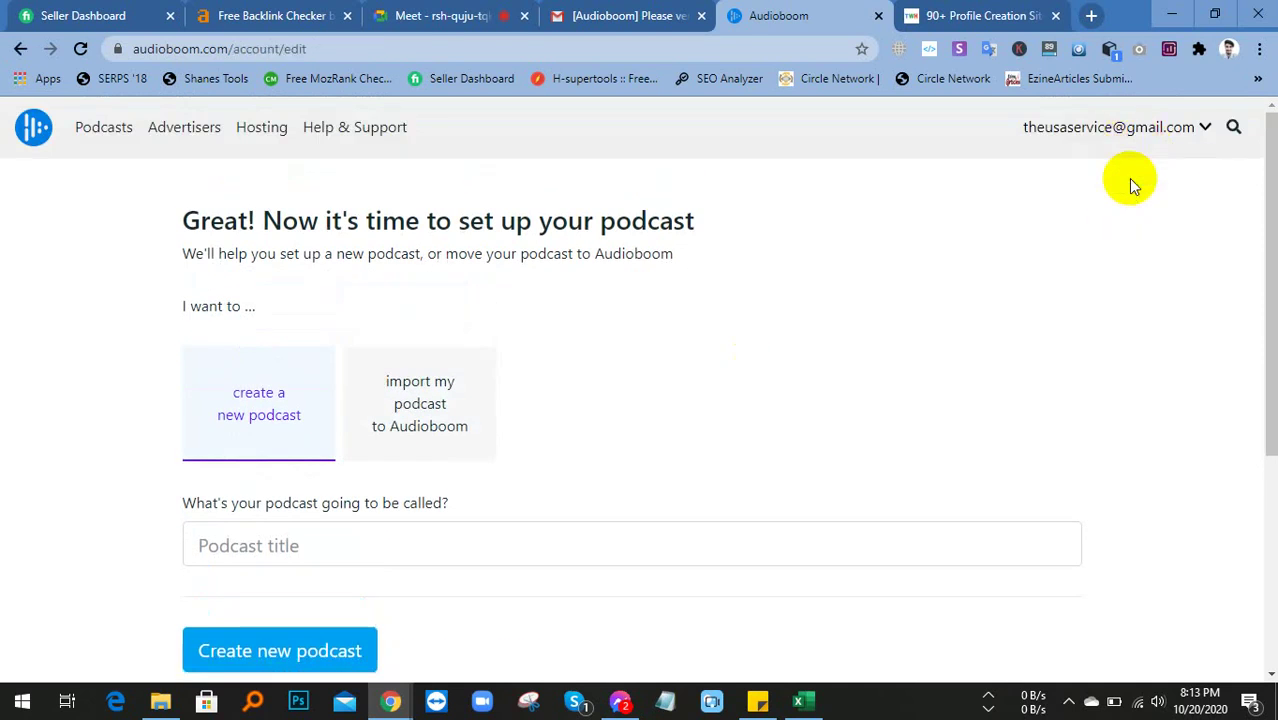
Return to the podcast setup page and briefly check the sticky note of contact details and keywords
scroll(613, 449, "down", 3)
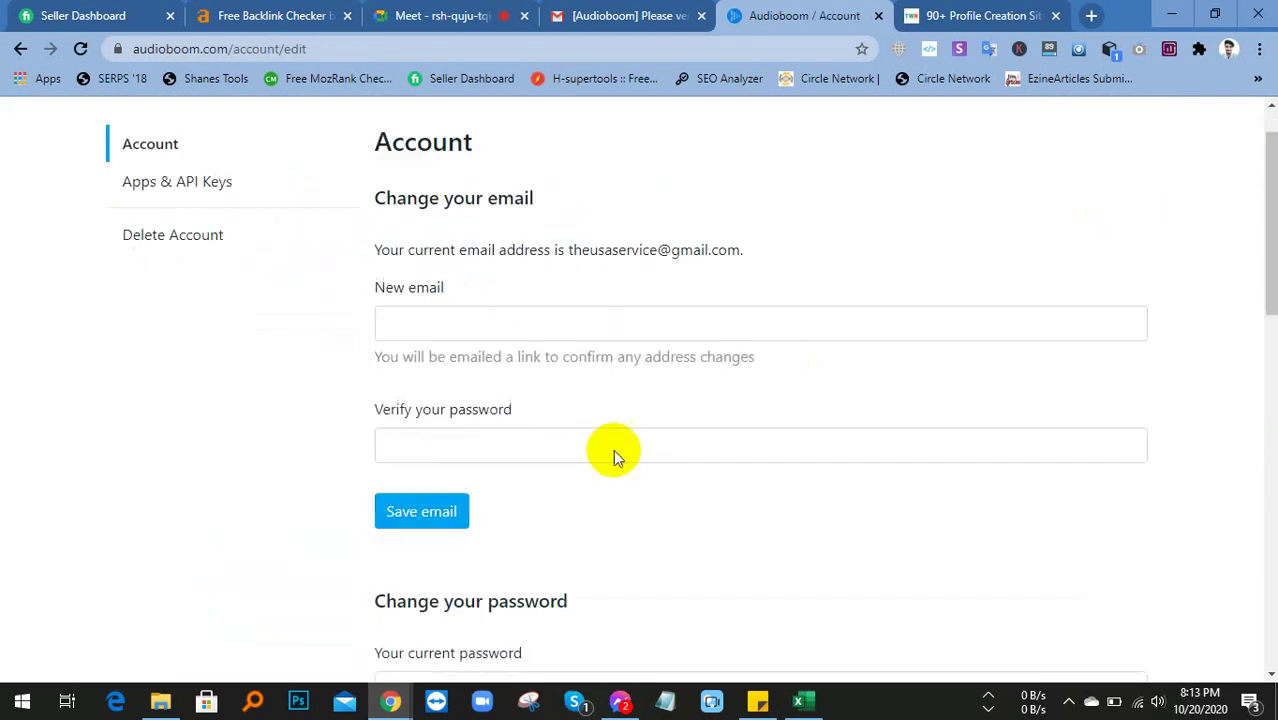
scroll(610, 445, "down", 10)
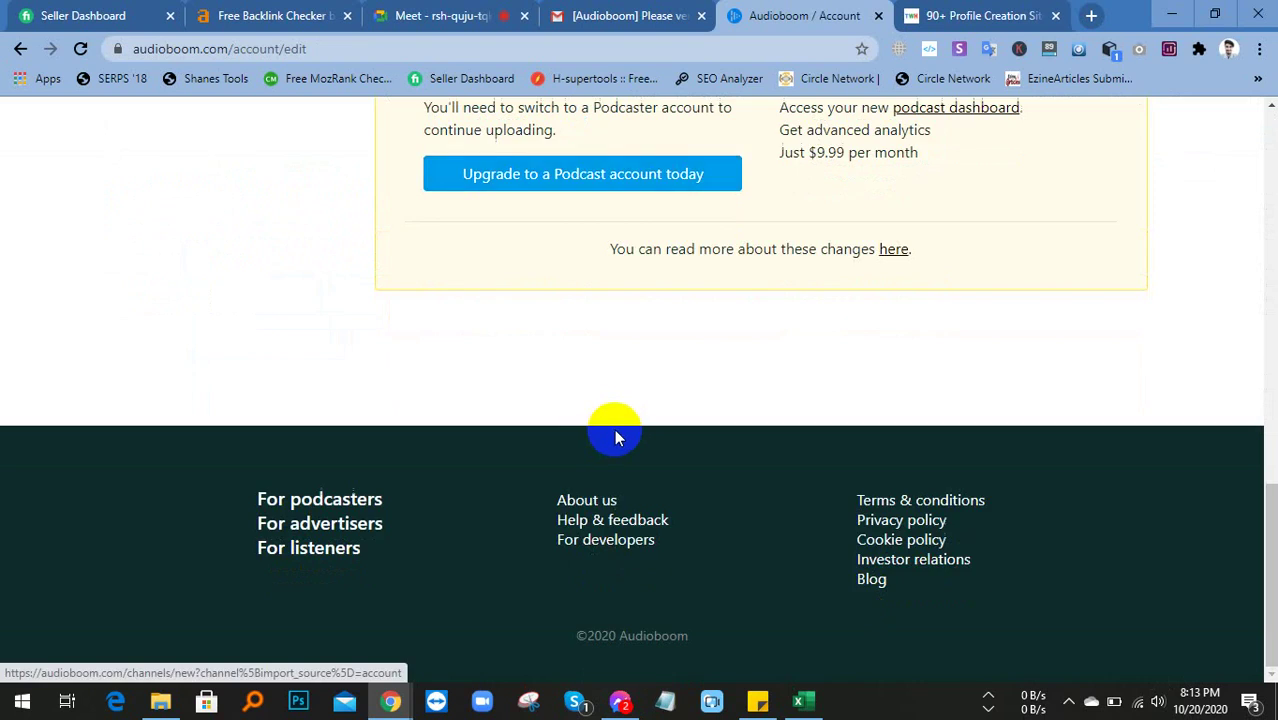
scroll(614, 434, "up", 12)
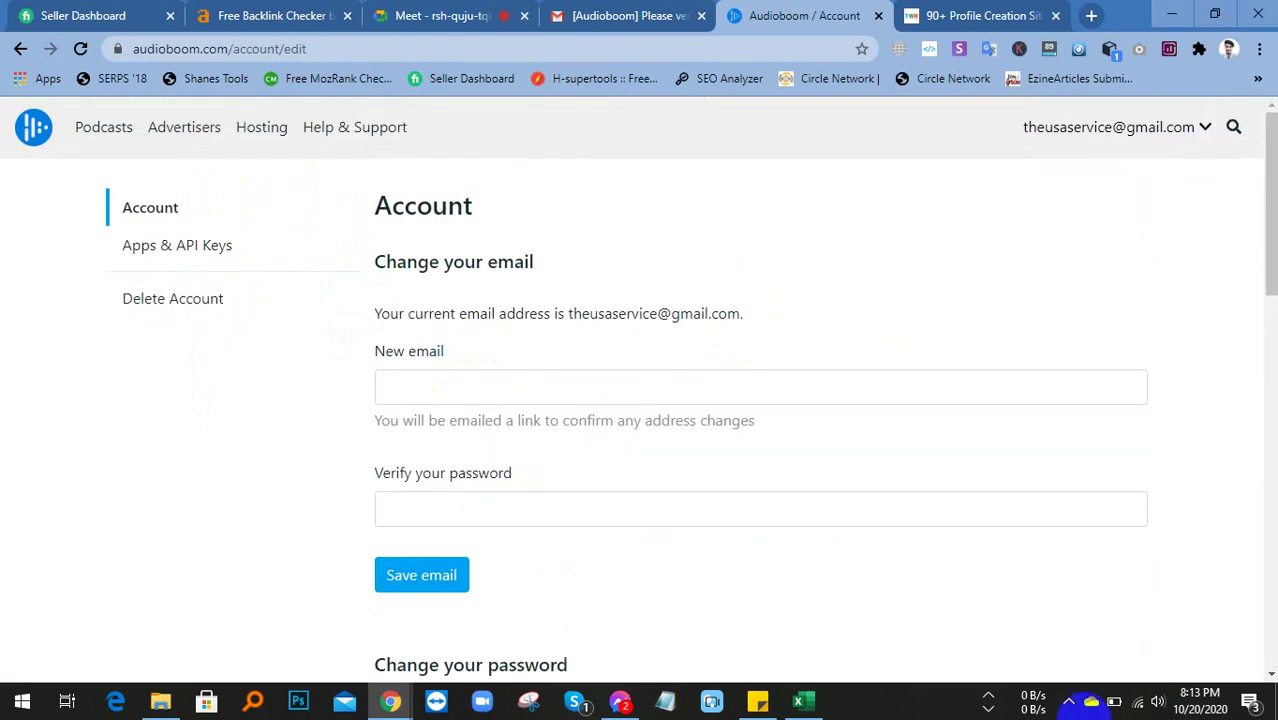
left_click(1069, 703)
left_click(1050, 621)
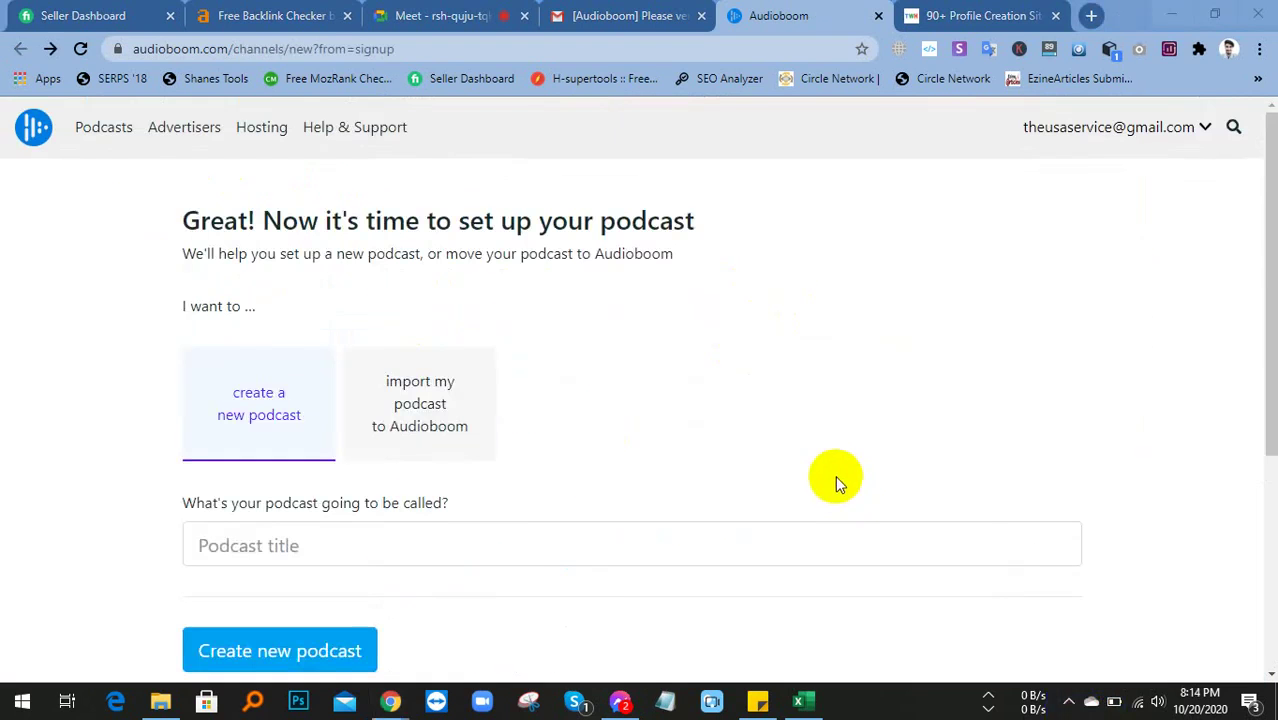
scroll(490, 450, "down", 1)
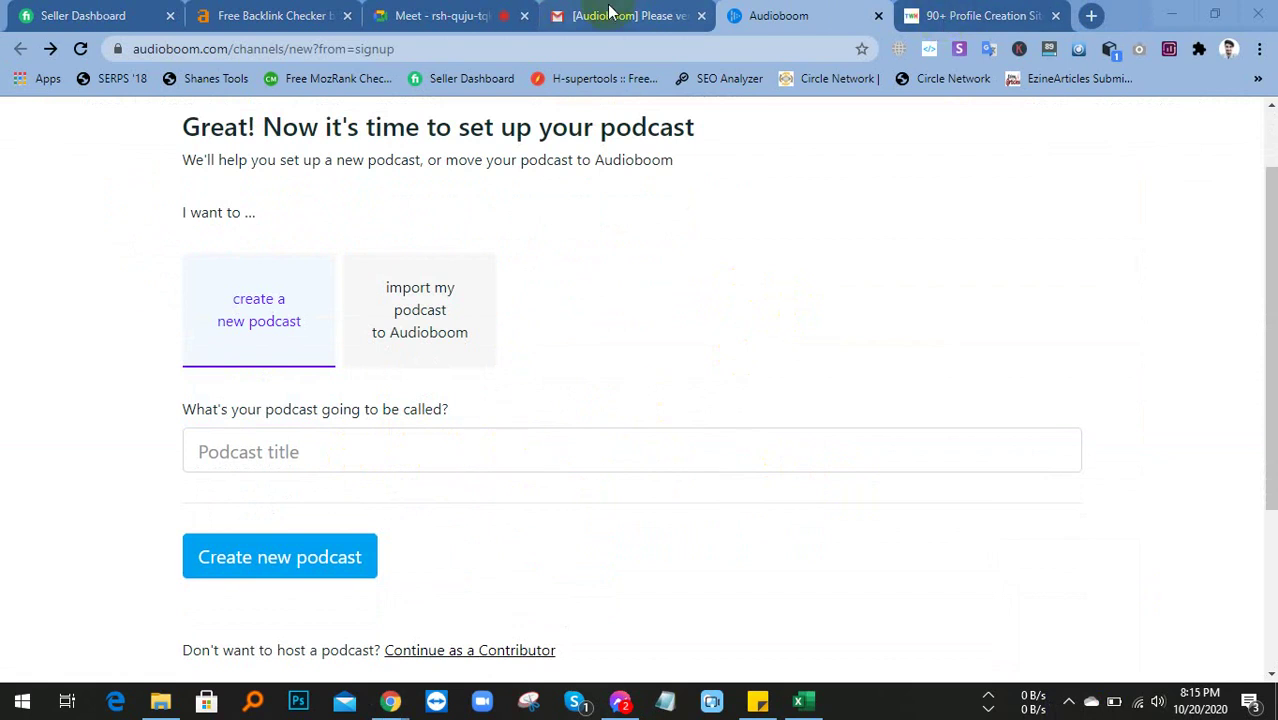
left_click(762, 703)
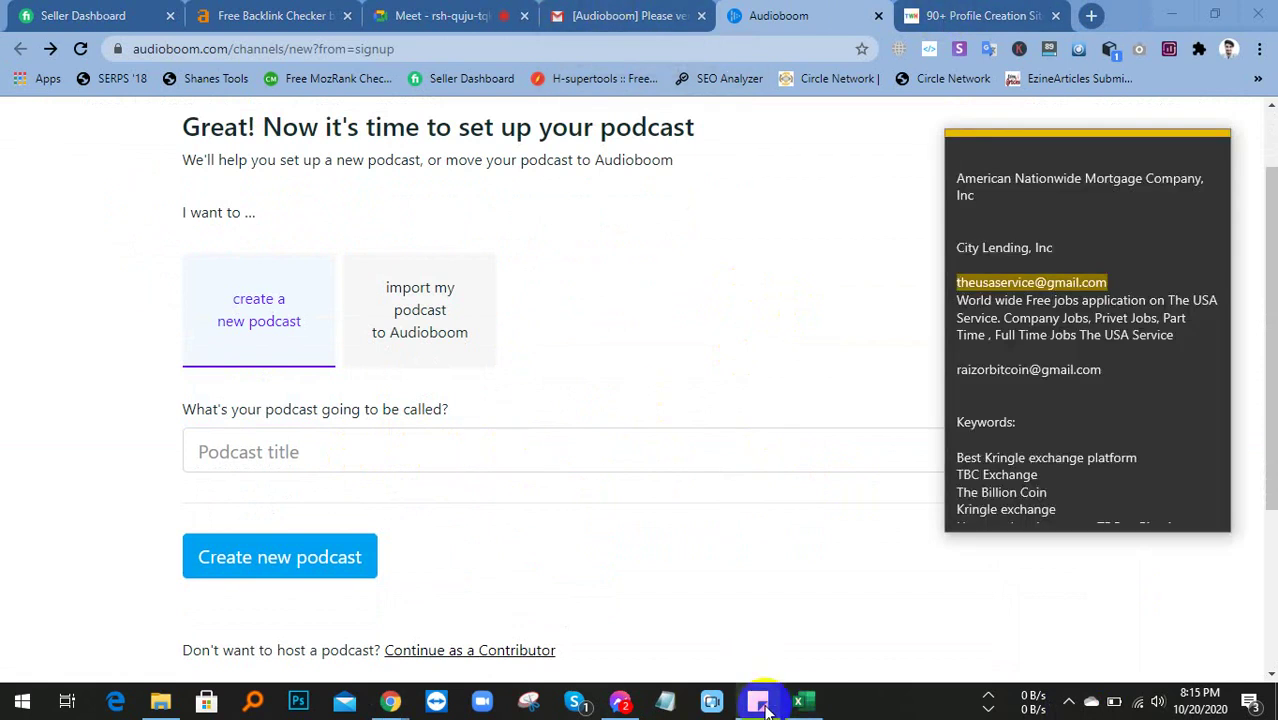
left_click(758, 700)
Select the name part of the e-mail address in Excel cell B1, then switch back to Chrome
left_click(803, 702)
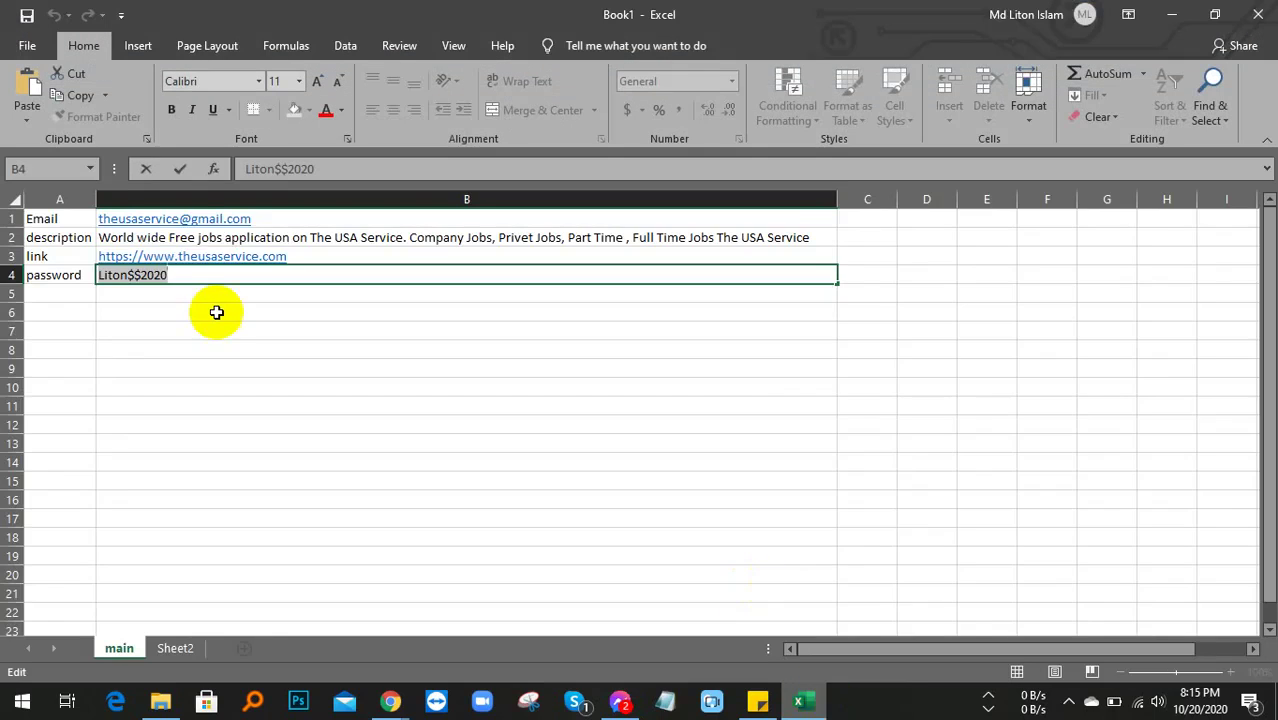
left_click(155, 215)
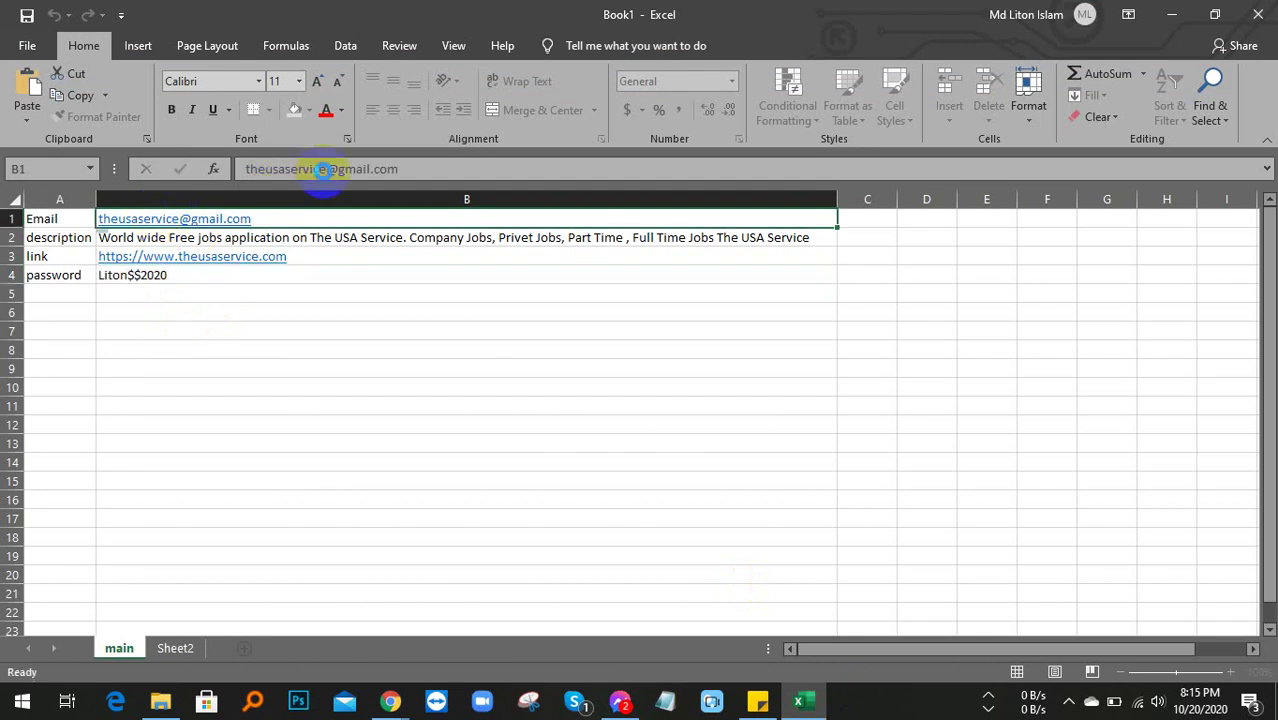
double_click(328, 168)
key("ctrl+c")
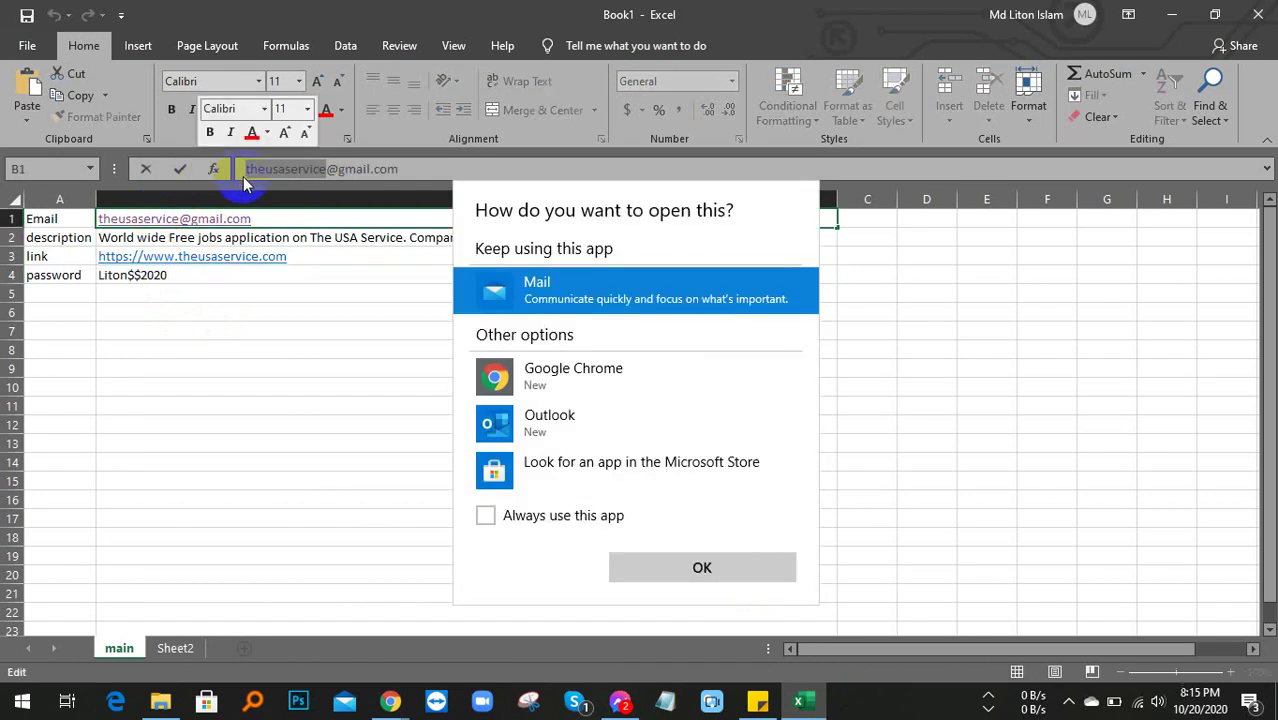
left_click(282, 175)
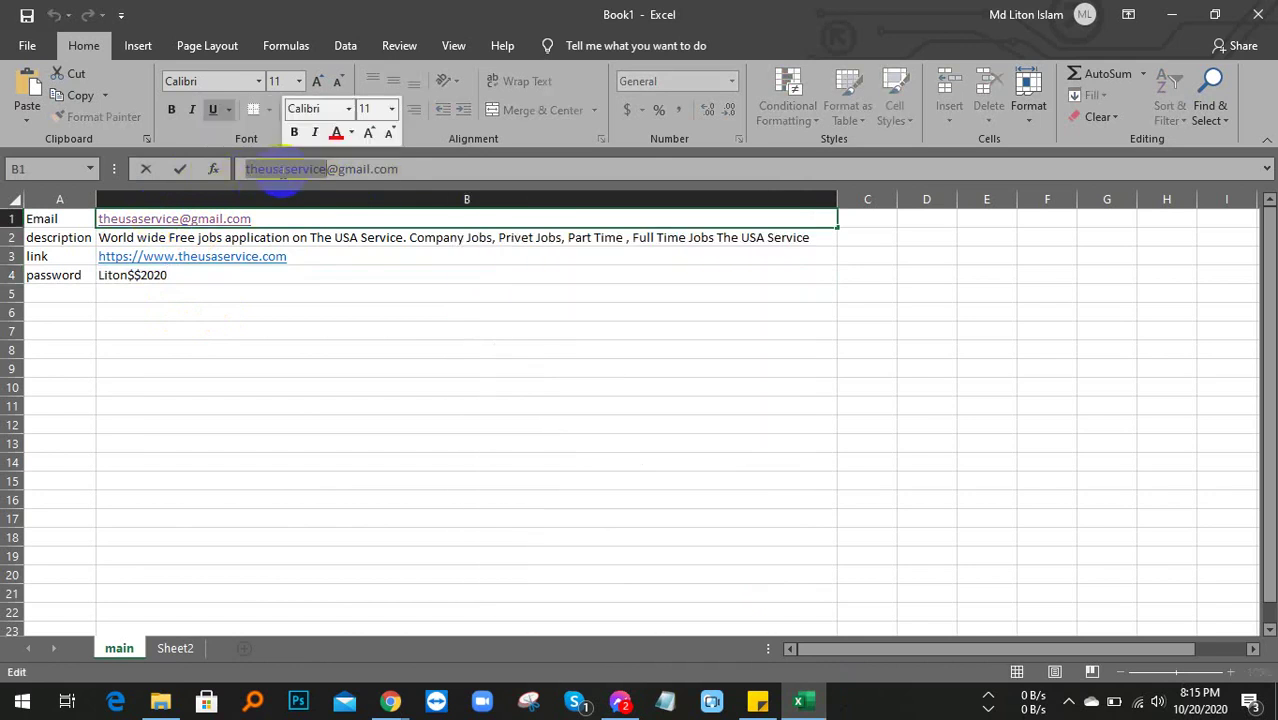
key("alt+Tab")
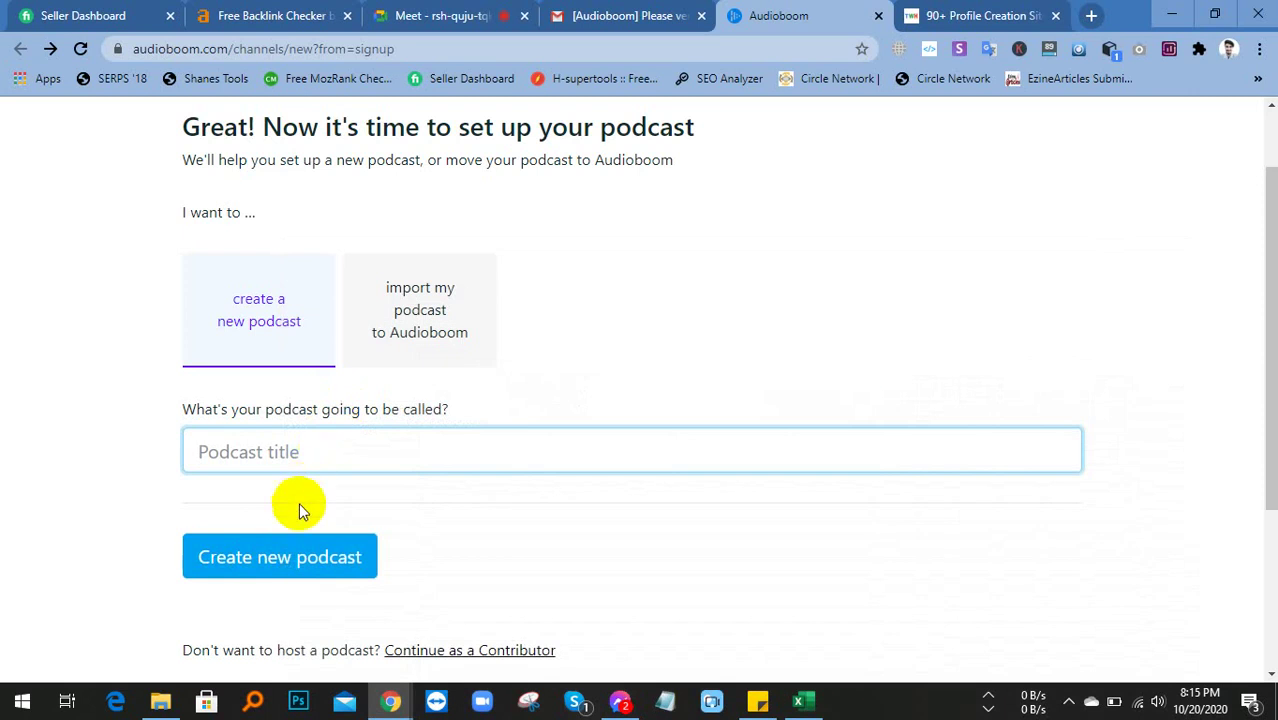
Create a new Audioboom podcast titled 'theusaservice' from the pasted title
key("ctrl+v")
scroll(408, 400, "down", 2)
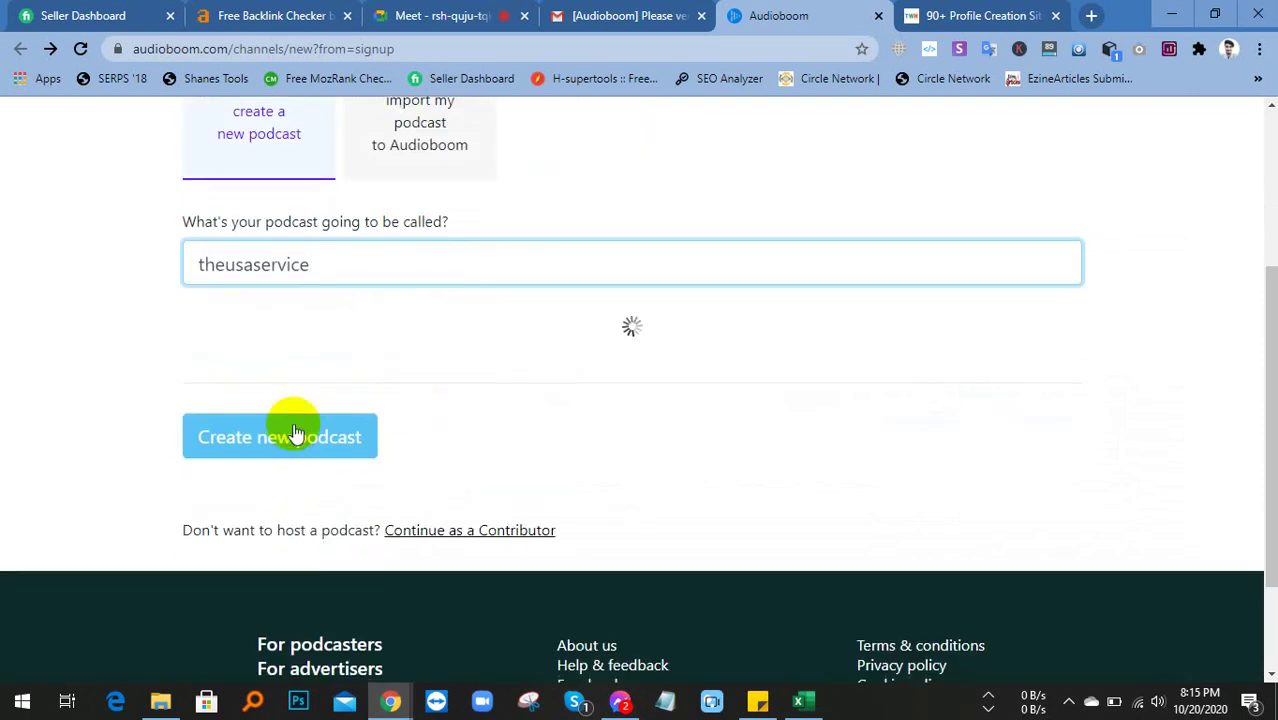
scroll(345, 366, "up", 1)
key("ctrl+a")
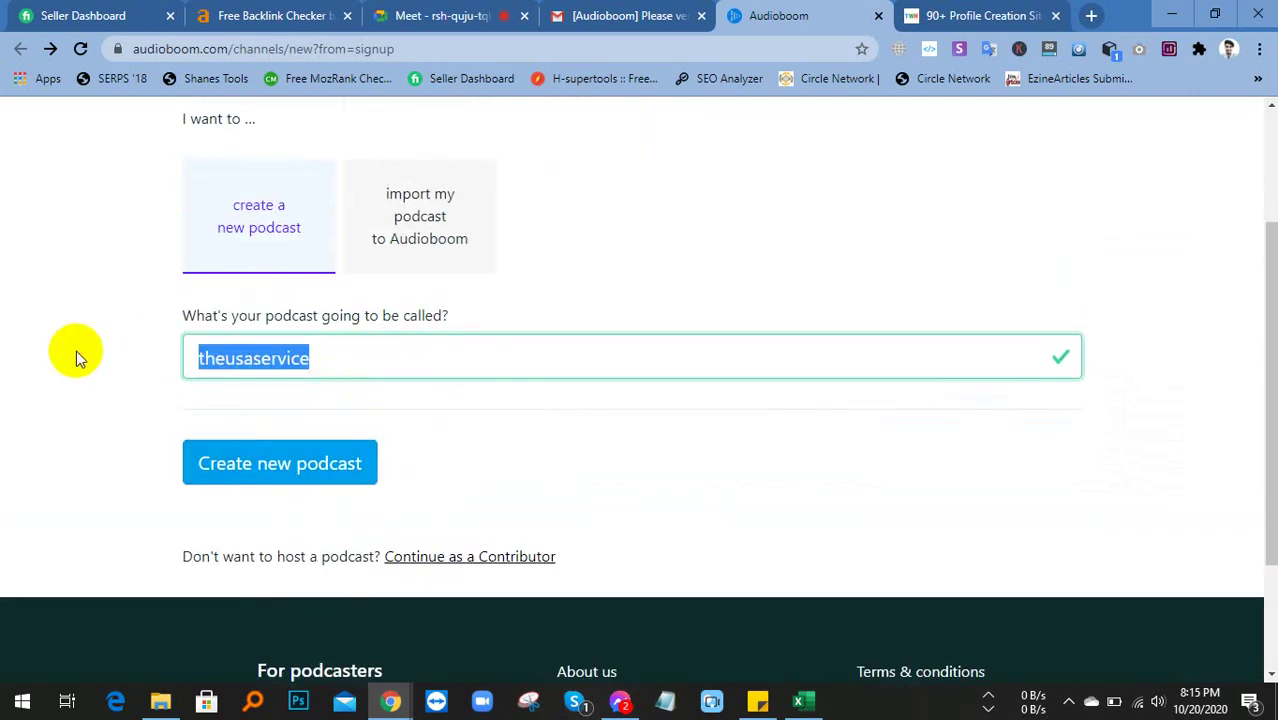
left_click(78, 356)
left_click(307, 476)
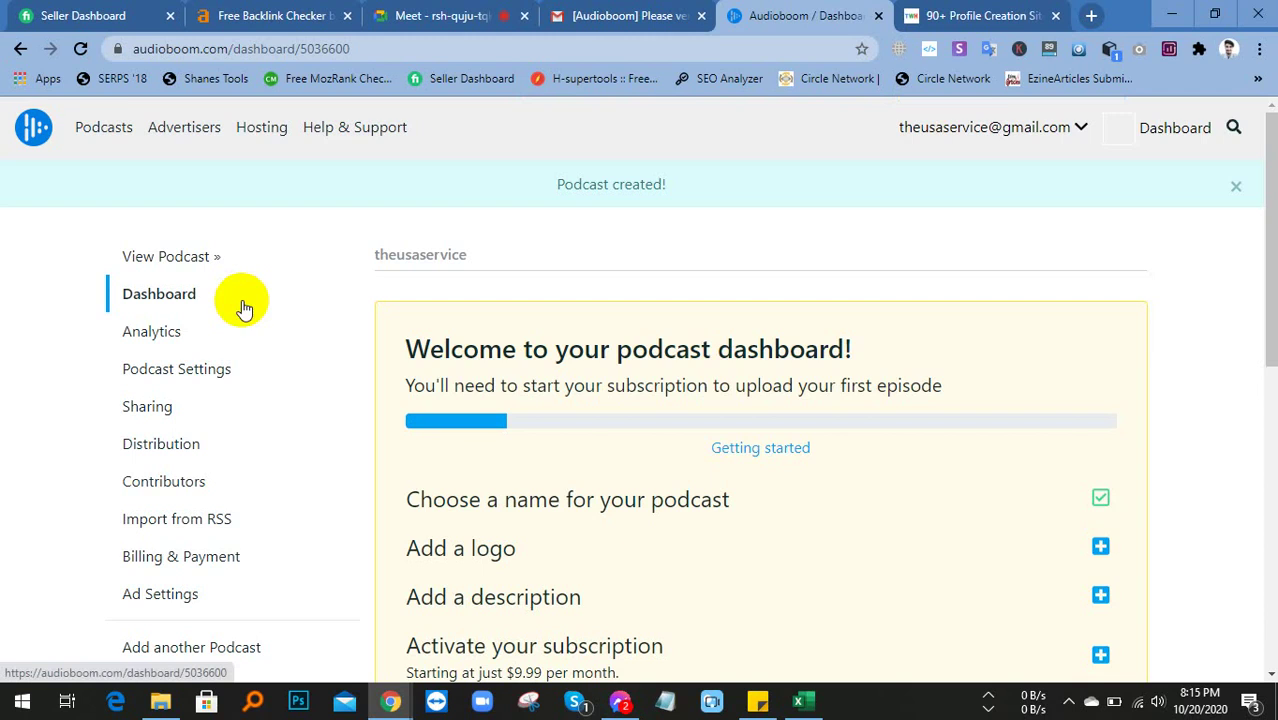
Open the new podcast's Add a description settings page, then return to the Excel sheet
scroll(320, 295, "down", 2)
scroll(324, 298, "down", 1)
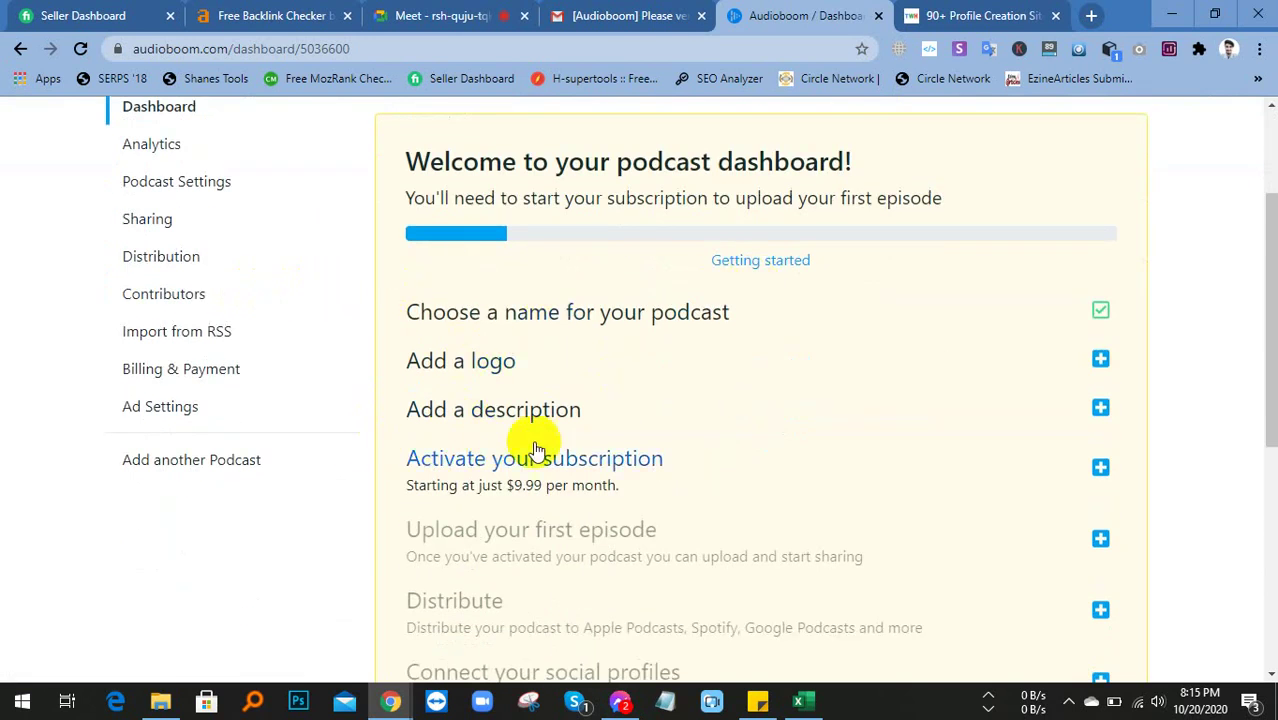
scroll(500, 425, "down", 1)
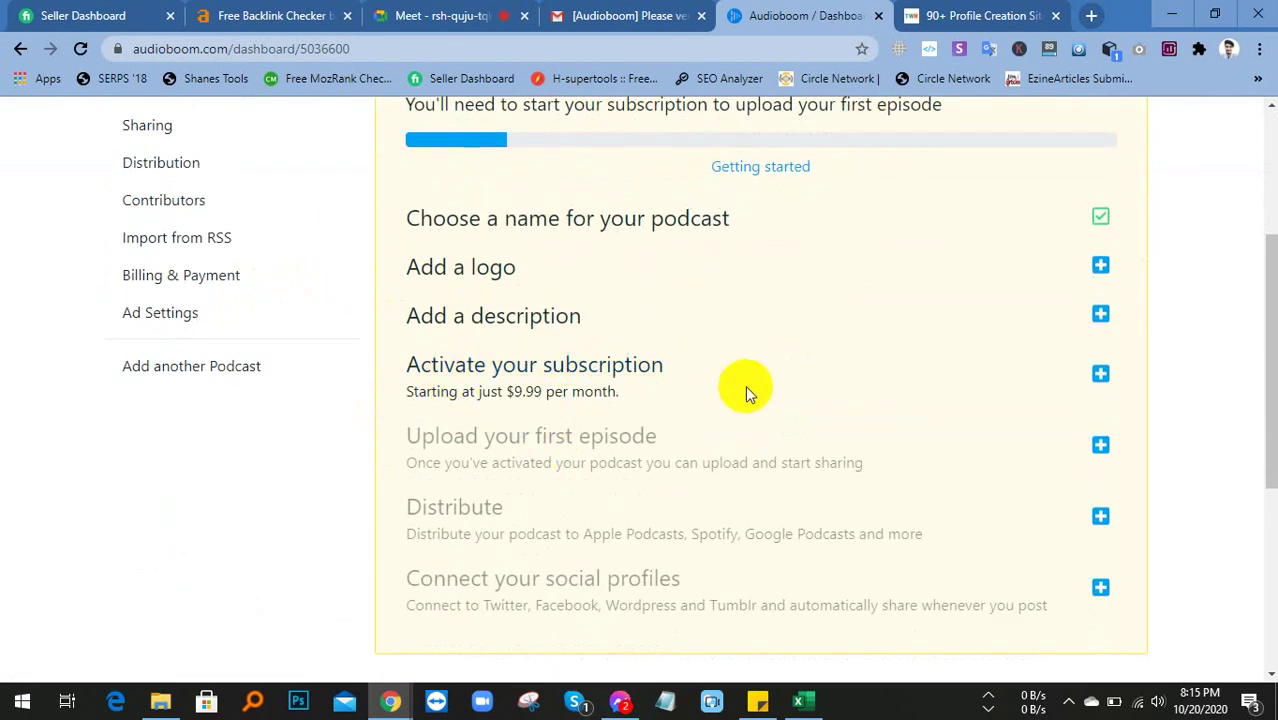
left_click(493, 318)
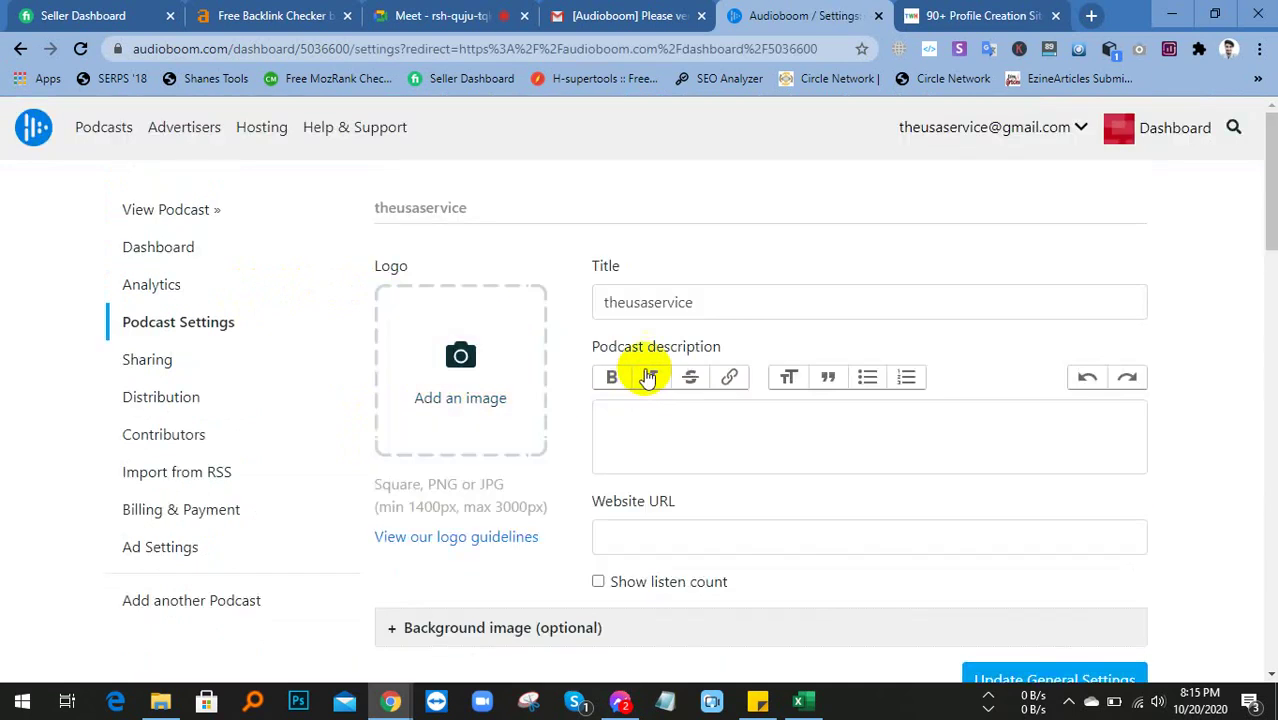
left_click(797, 700)
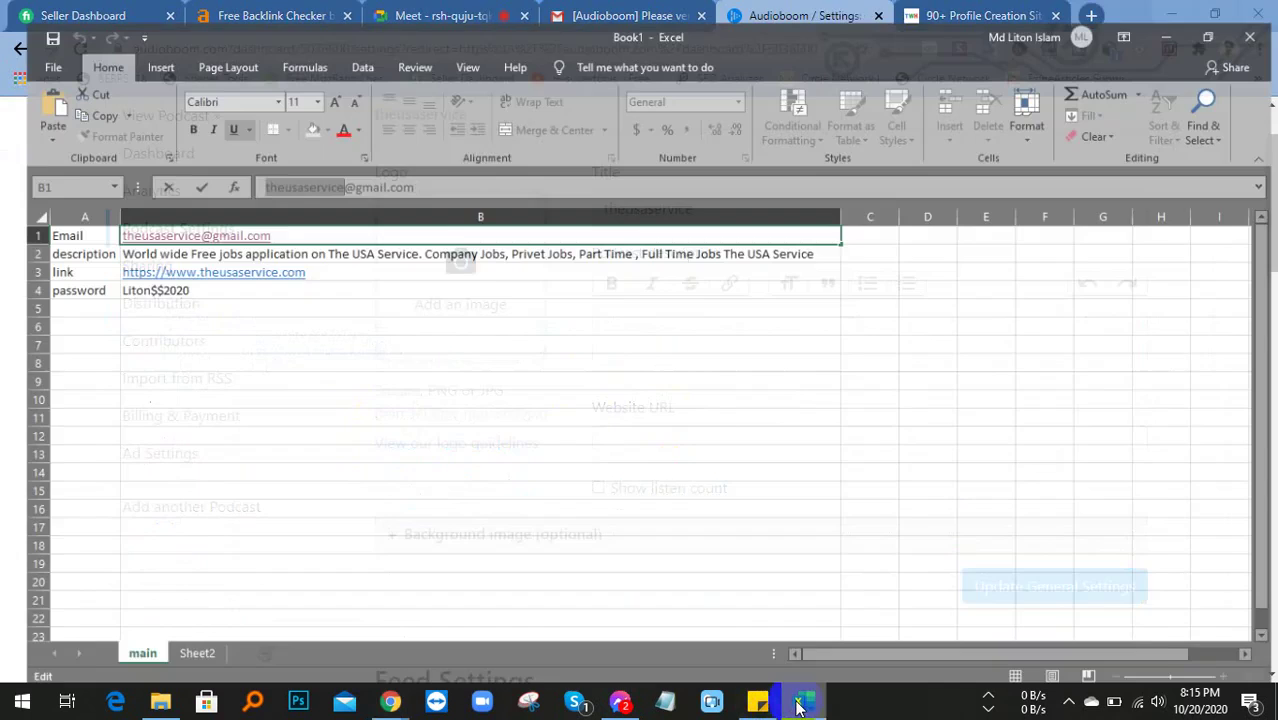
Copy the 'World wide Free jobs application…' text from cell B2 into the Podcast description box
left_click(117, 248)
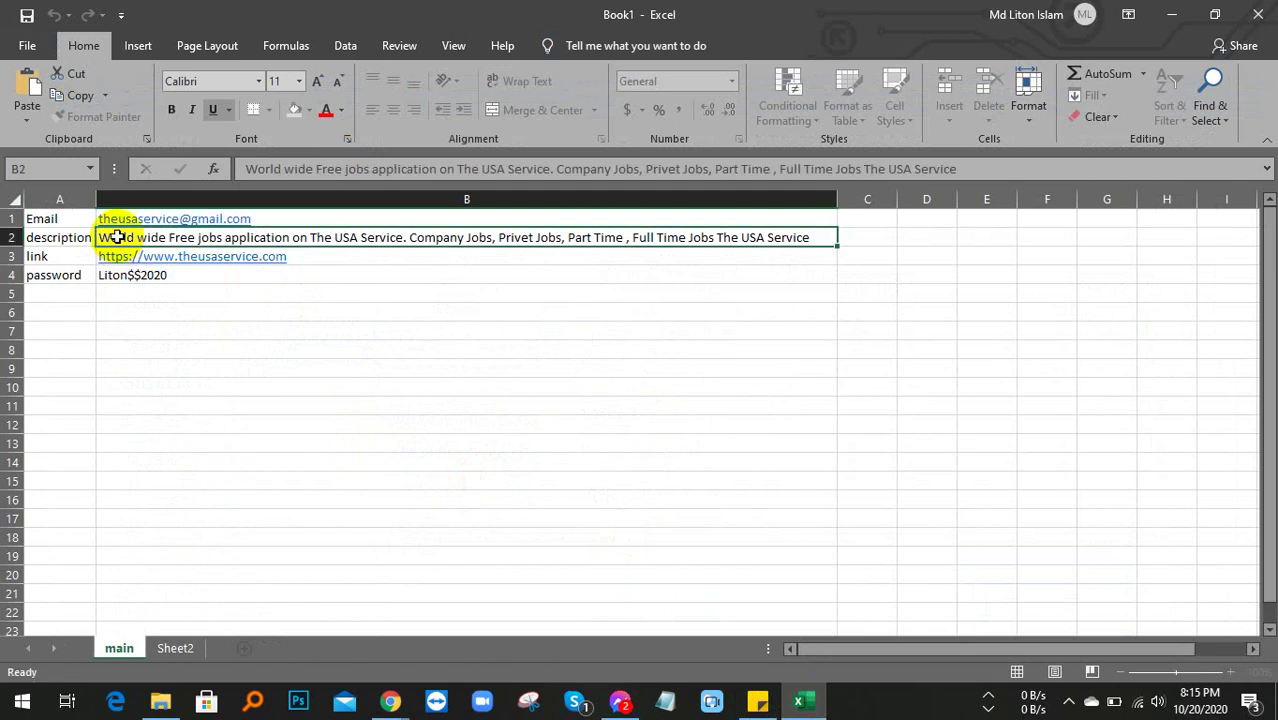
triple_click(400, 168)
key("ctrl+c")
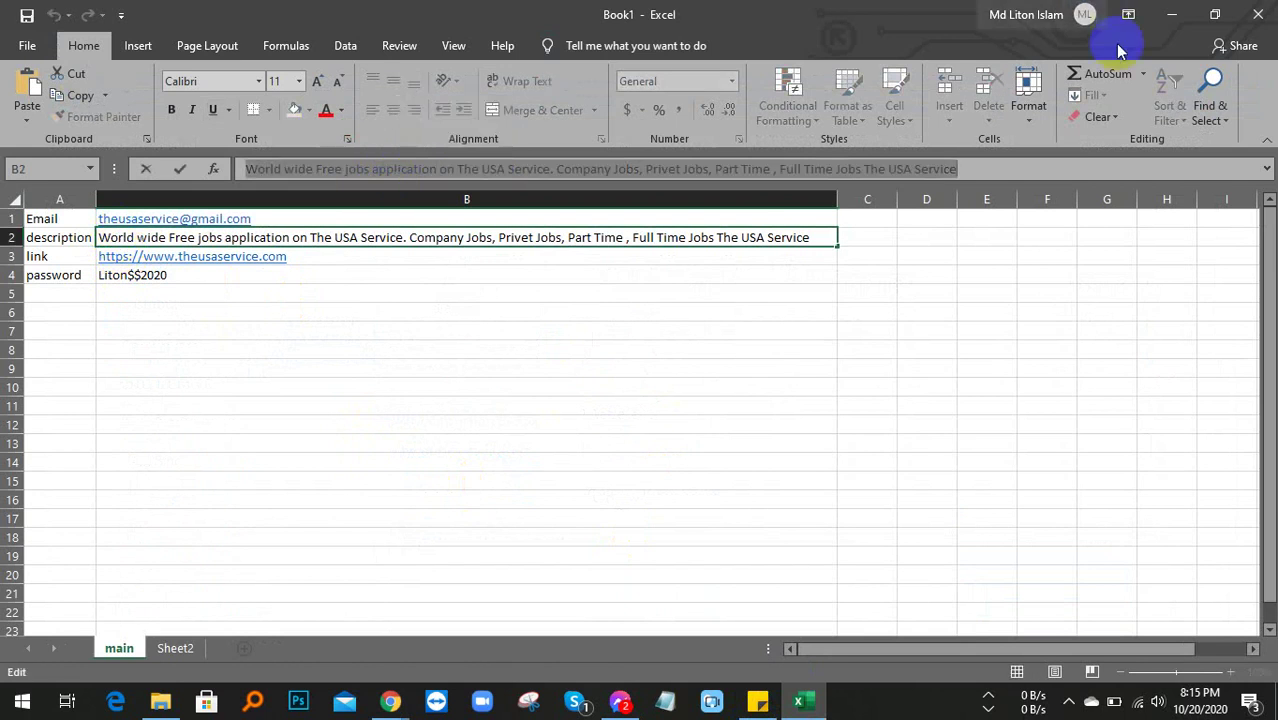
left_click(1170, 14)
left_click(655, 337)
key("ctrl+v")
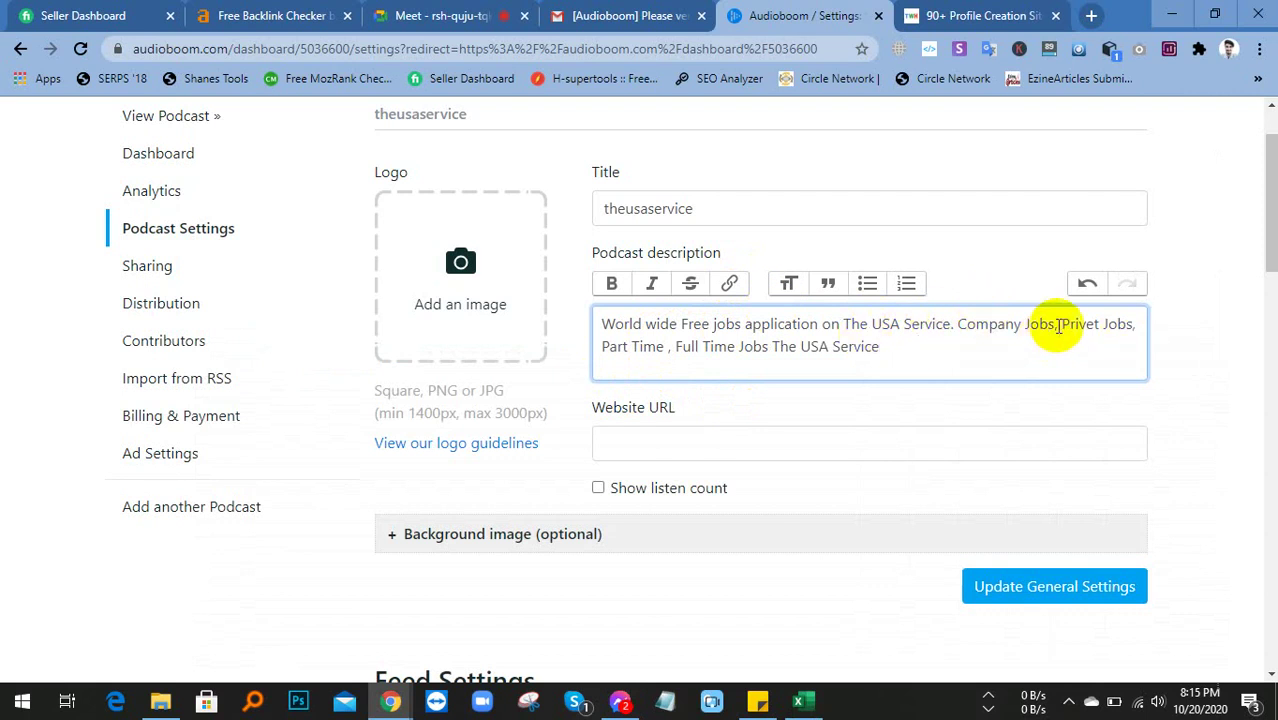
left_click_drag(1060, 324, 1138, 324)
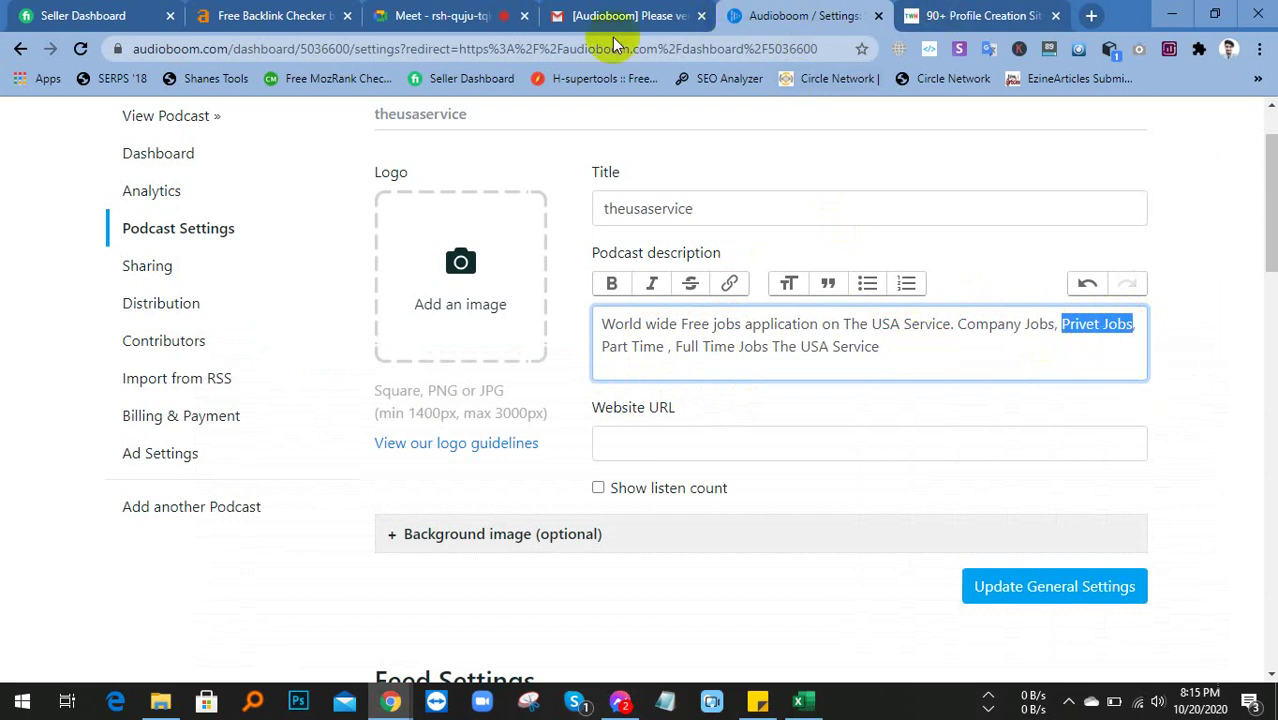
left_click(805, 697)
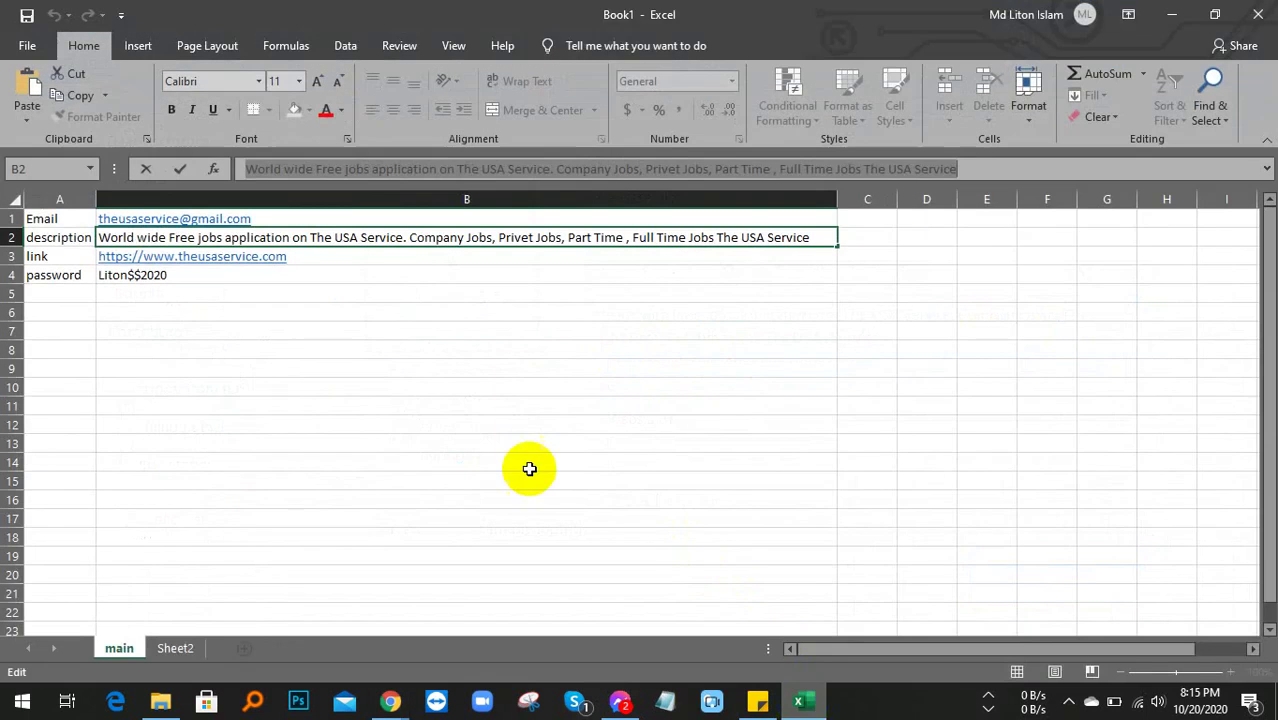
left_click(334, 257)
left_click_drag(440, 168, 224, 172)
key("ctrl+c")
left_click(1172, 14)
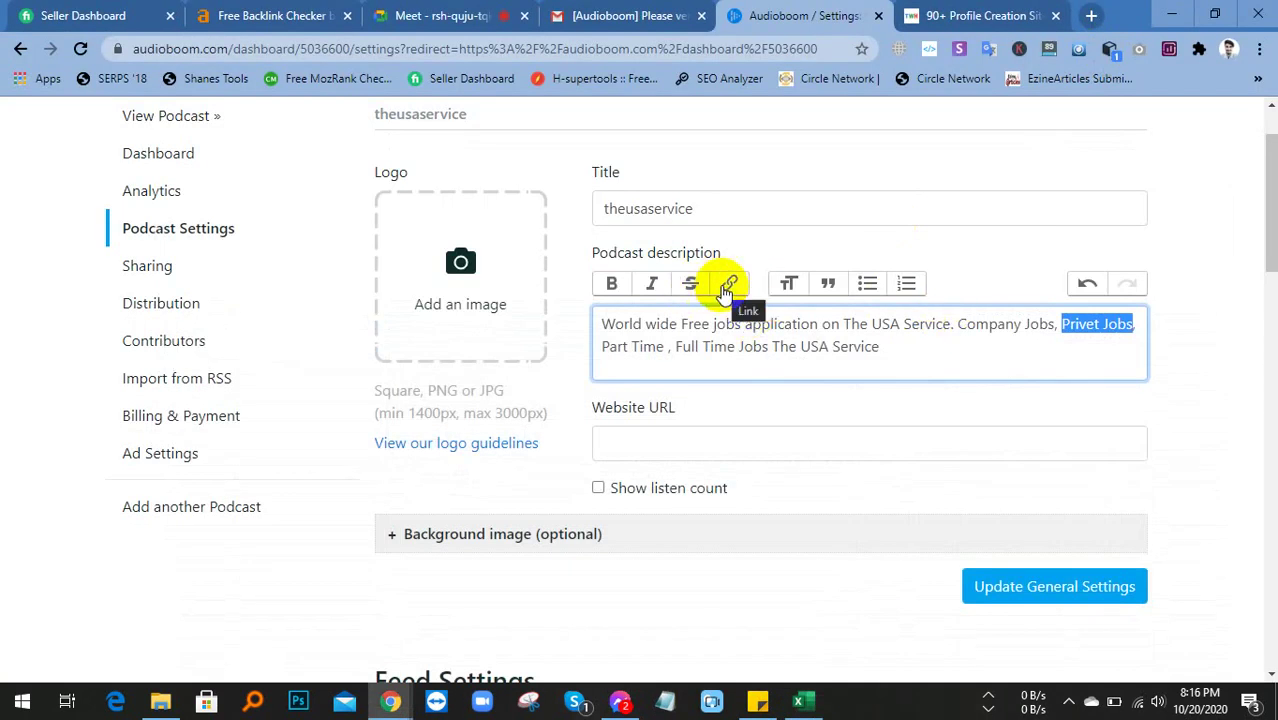
left_click(725, 290)
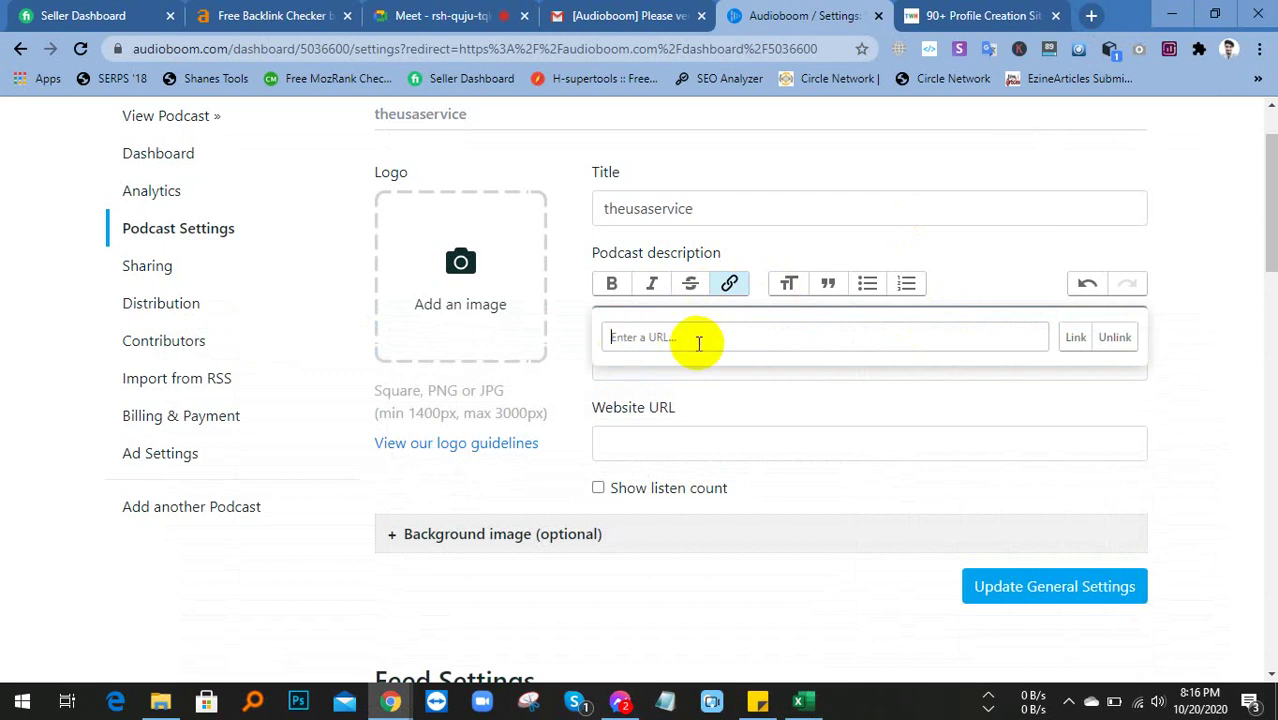
key("ctrl+v")
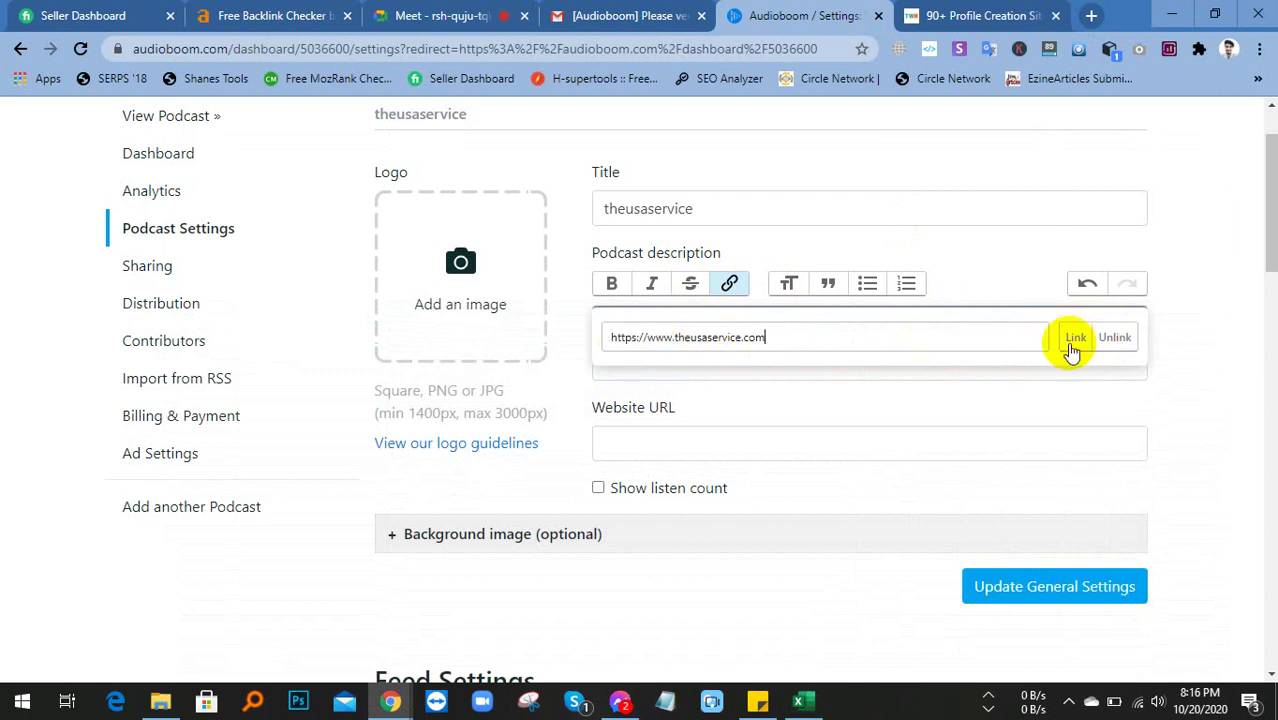
left_click(1072, 338)
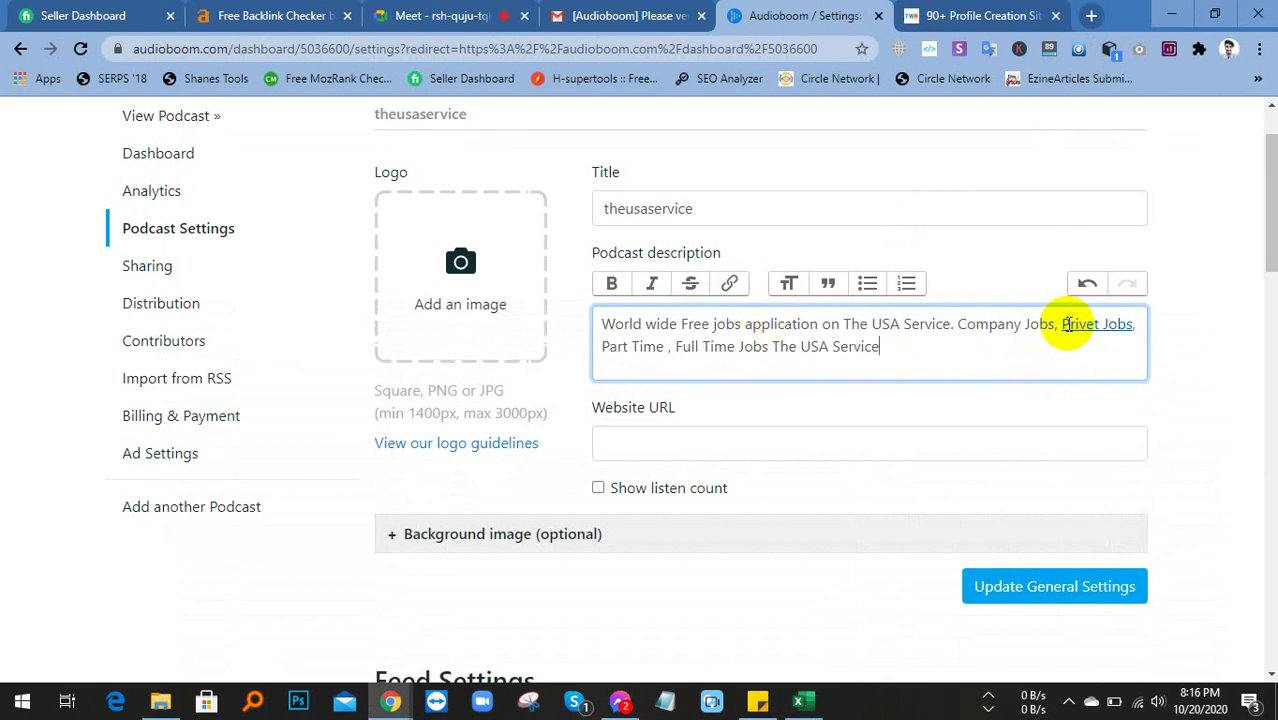
left_click(687, 447)
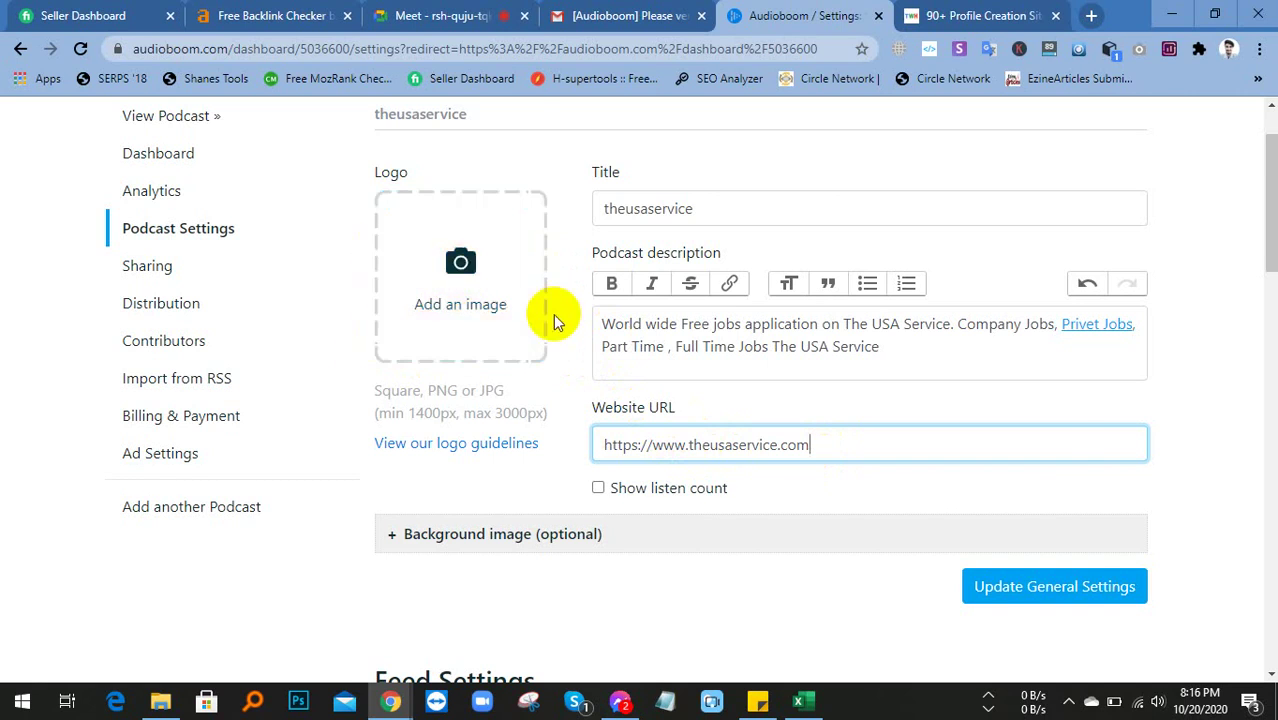
scroll(542, 323, "down", 1)
scroll(542, 314, "up", 2)
scroll(542, 314, "down", 2)
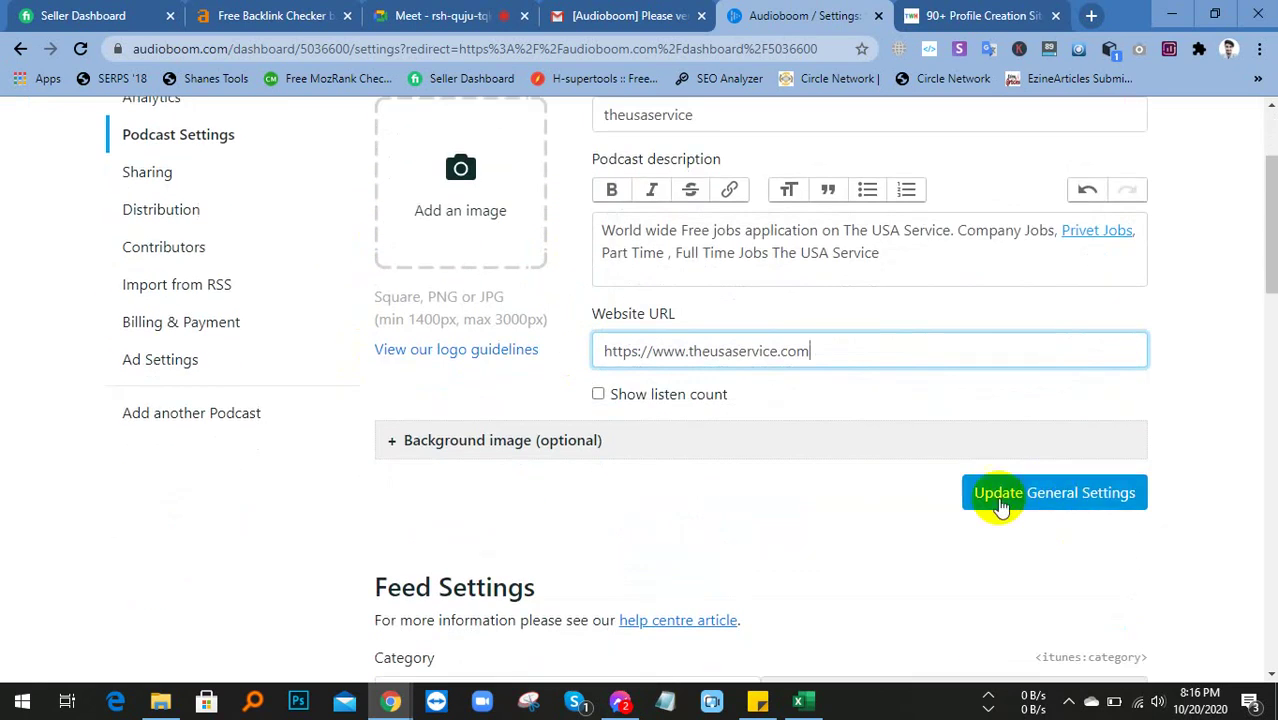
left_click(1054, 497)
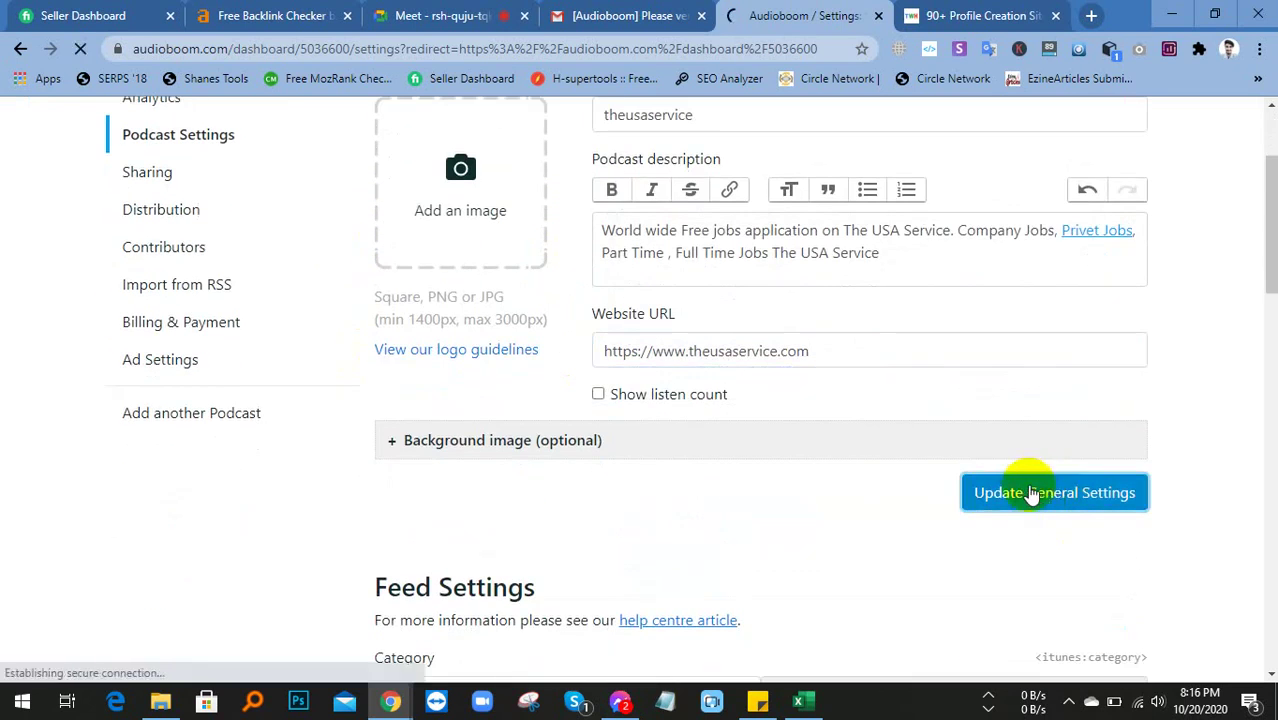
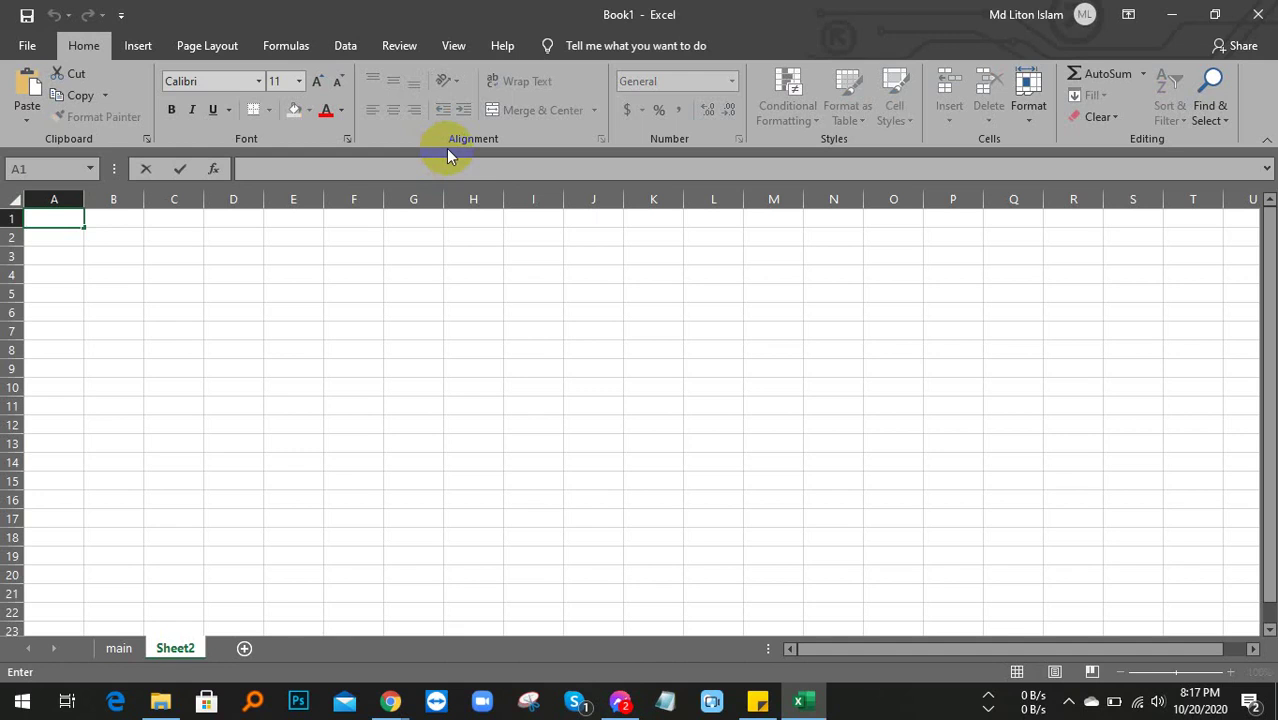
Enter the headers sl, live link, da, pa and spam across row 1 of Sheet2
type("sl")
key("Tab")
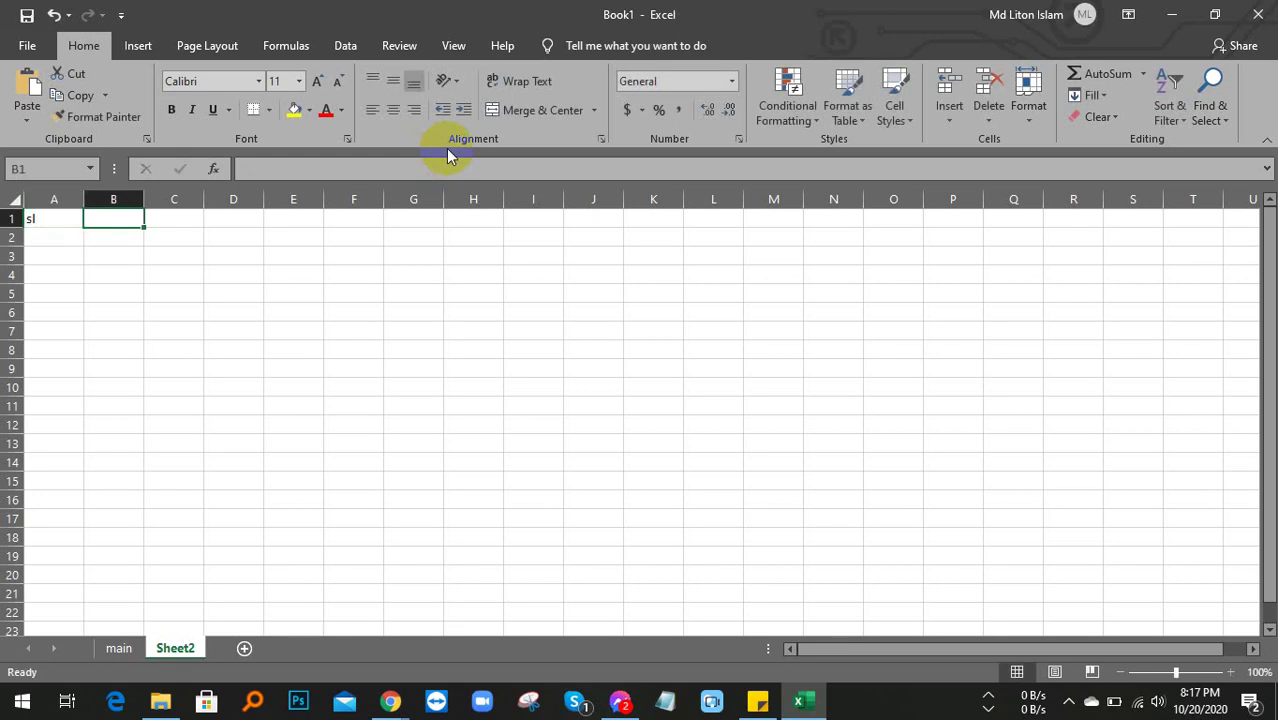
type("liv")
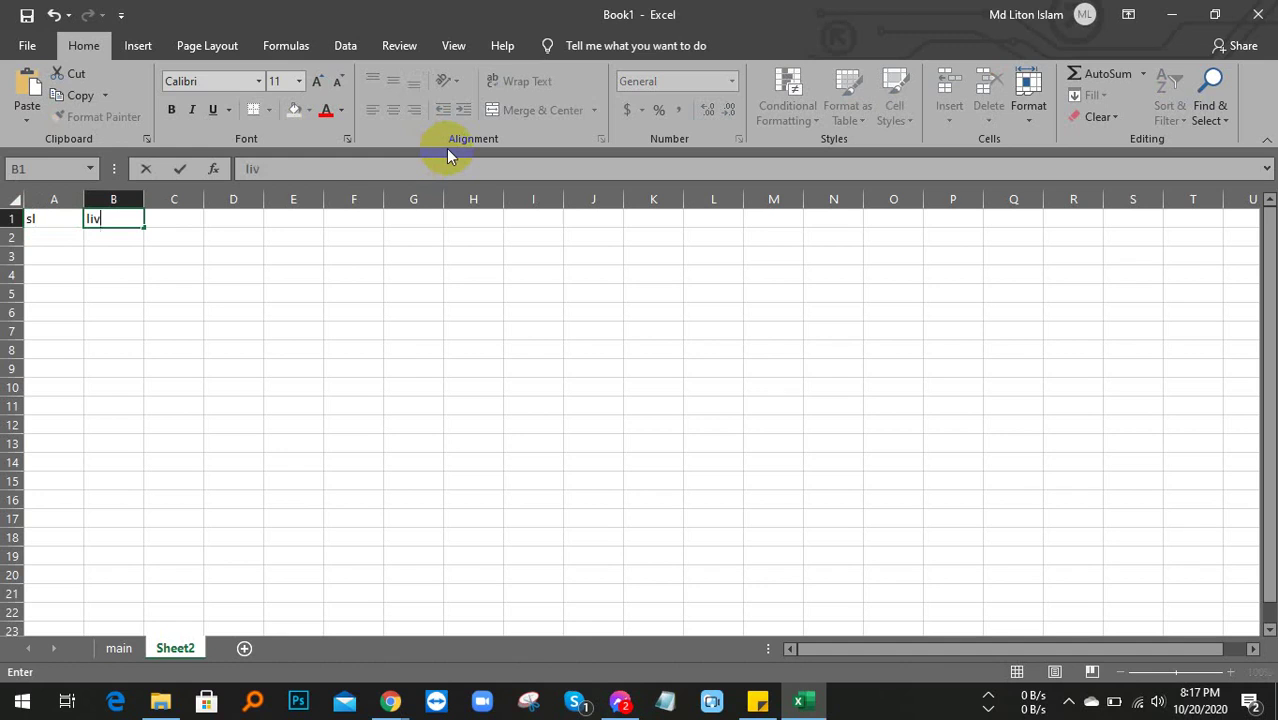
type("e link")
key("Tab")
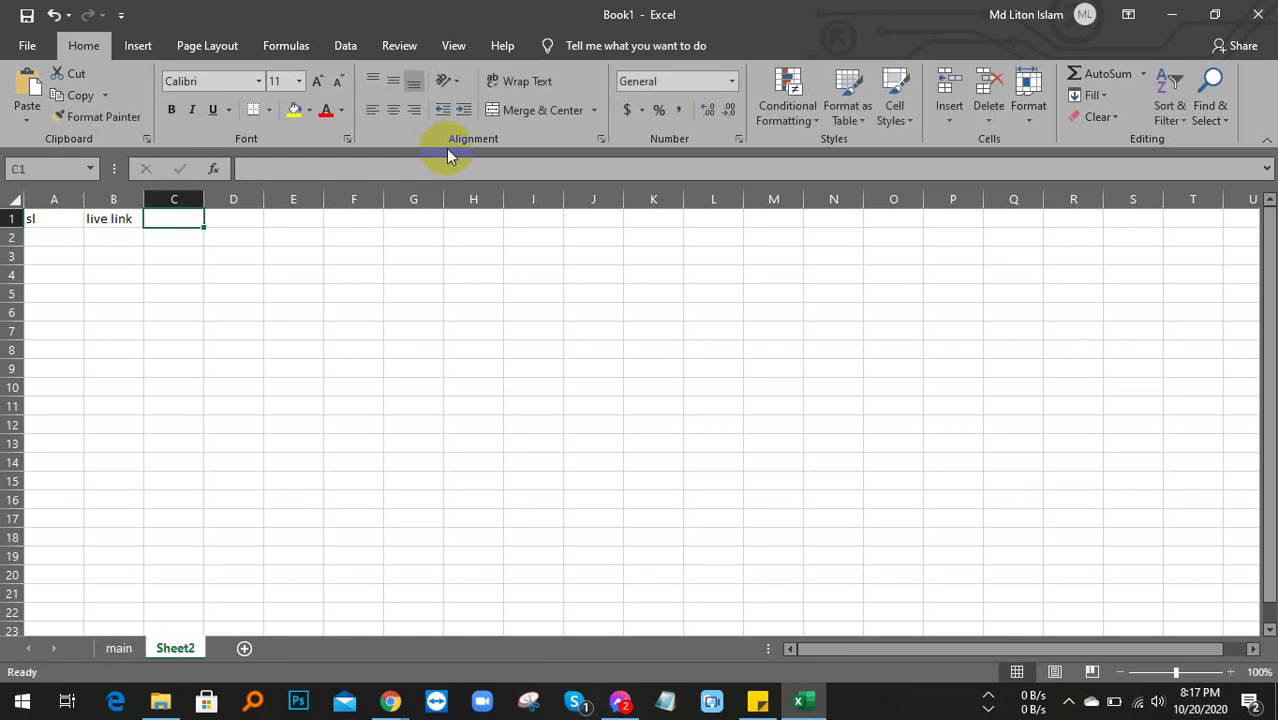
type("da")
key("Tab")
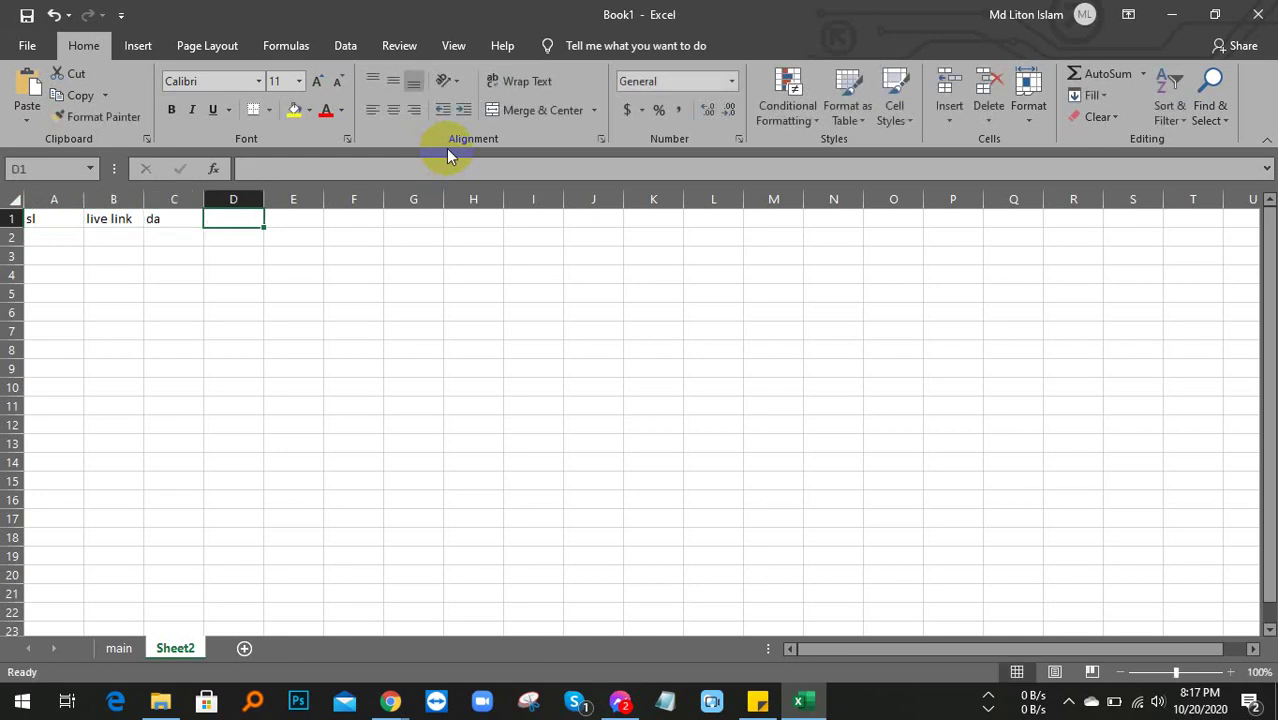
type("pa")
key("Tab")
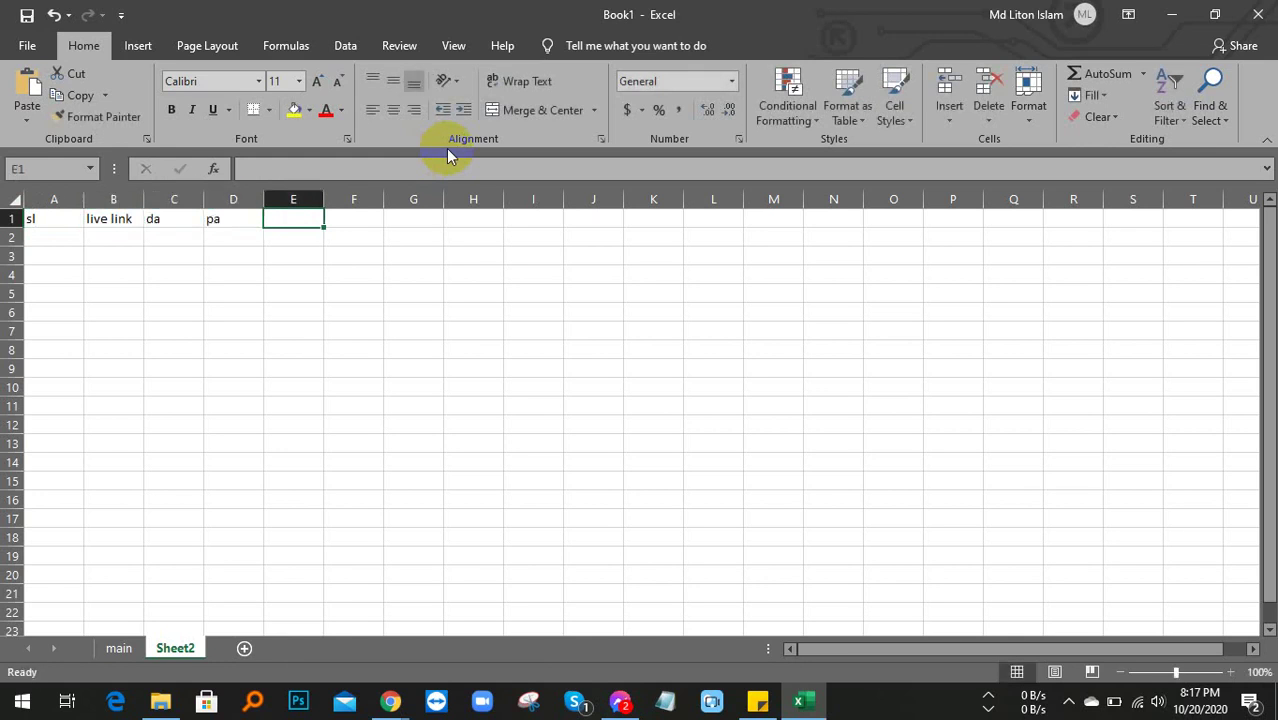
type("spam")
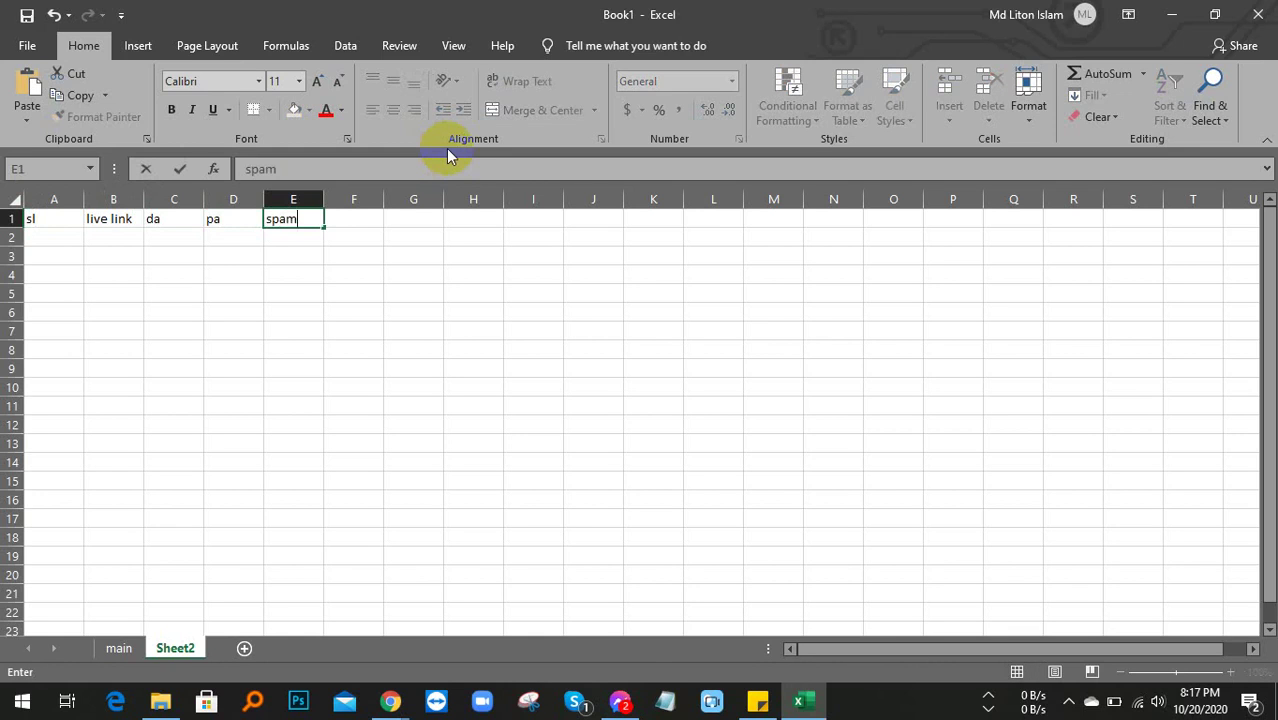
Paste the audioboom channel URL into B2 and widen column B to fit it
left_click(105, 234)
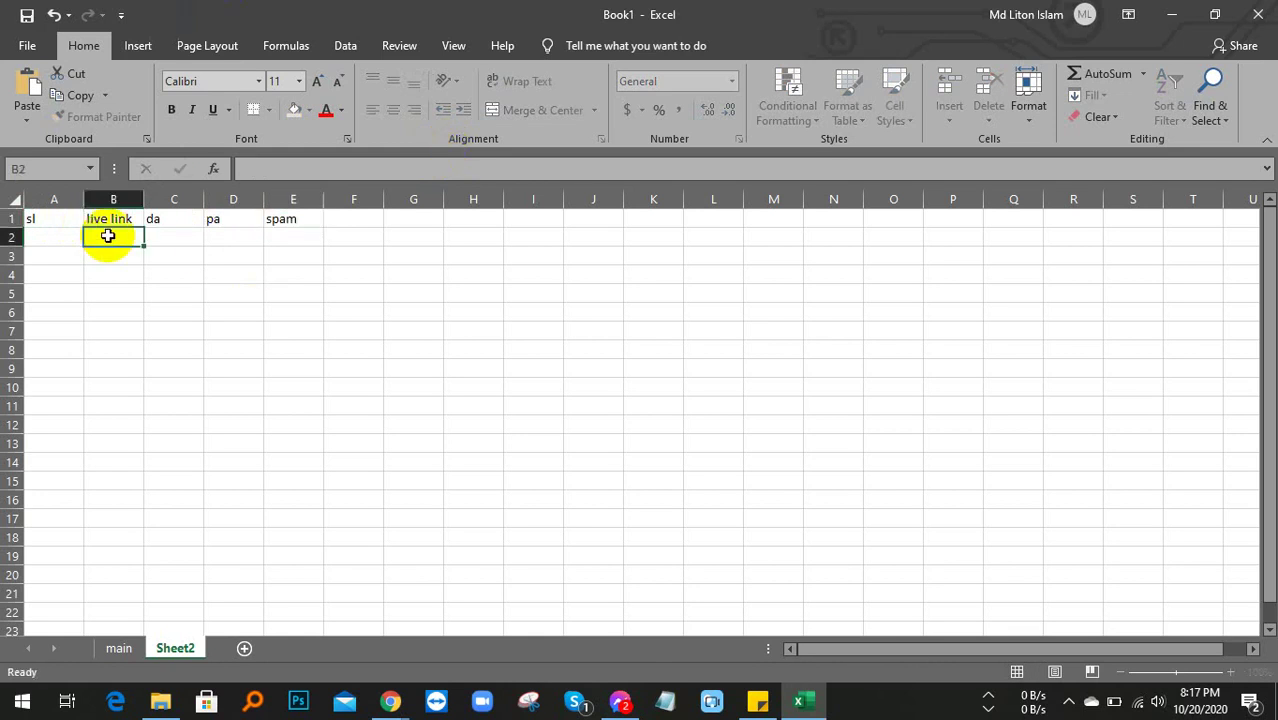
type("https://audioboom.com/channels/5036600")
left_click(160, 296)
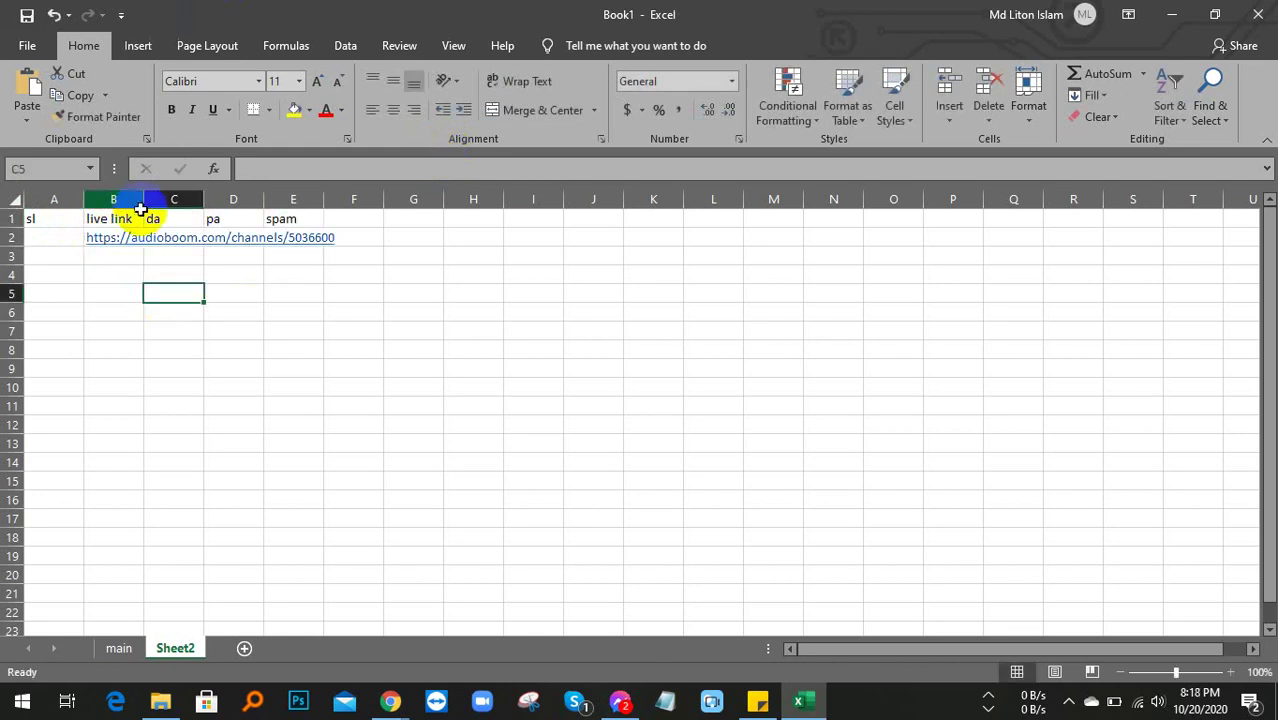
double_click(147, 200)
left_click(314, 293)
Copy the MozBar DA of 89 from the audioboom channel page into C2
left_click(374, 233)
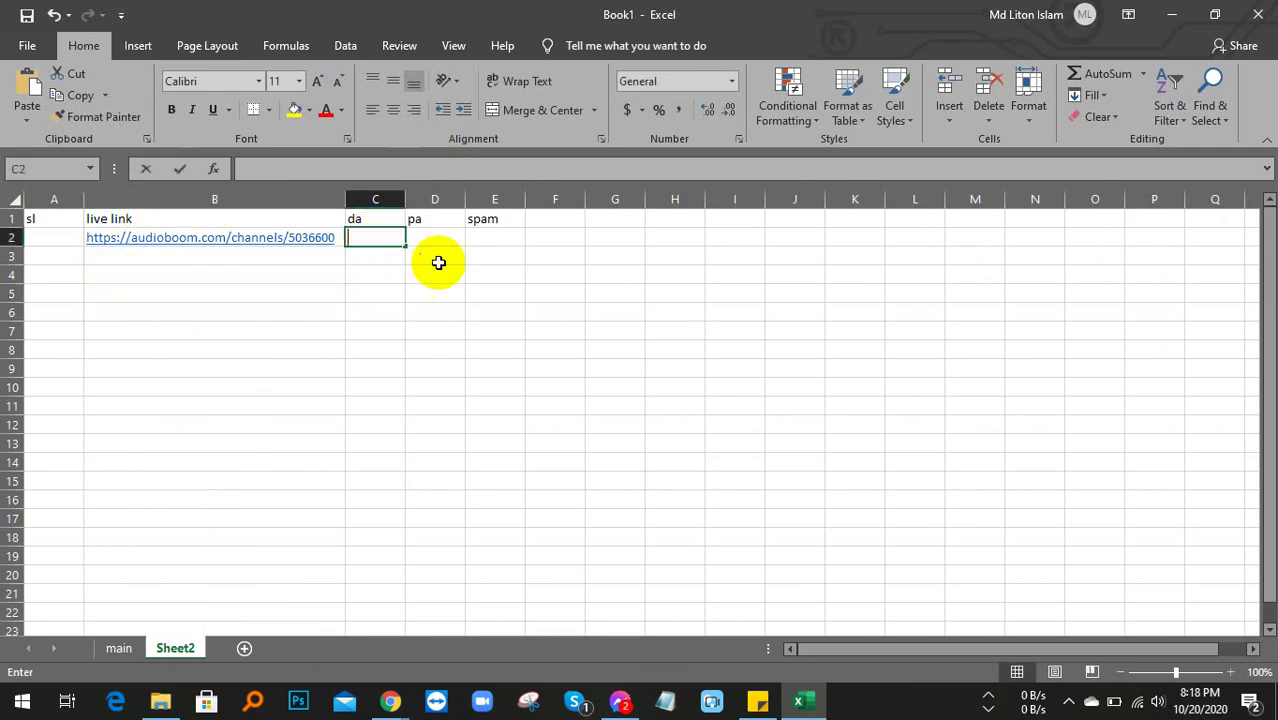
left_click(438, 262)
key("alt+Tab")
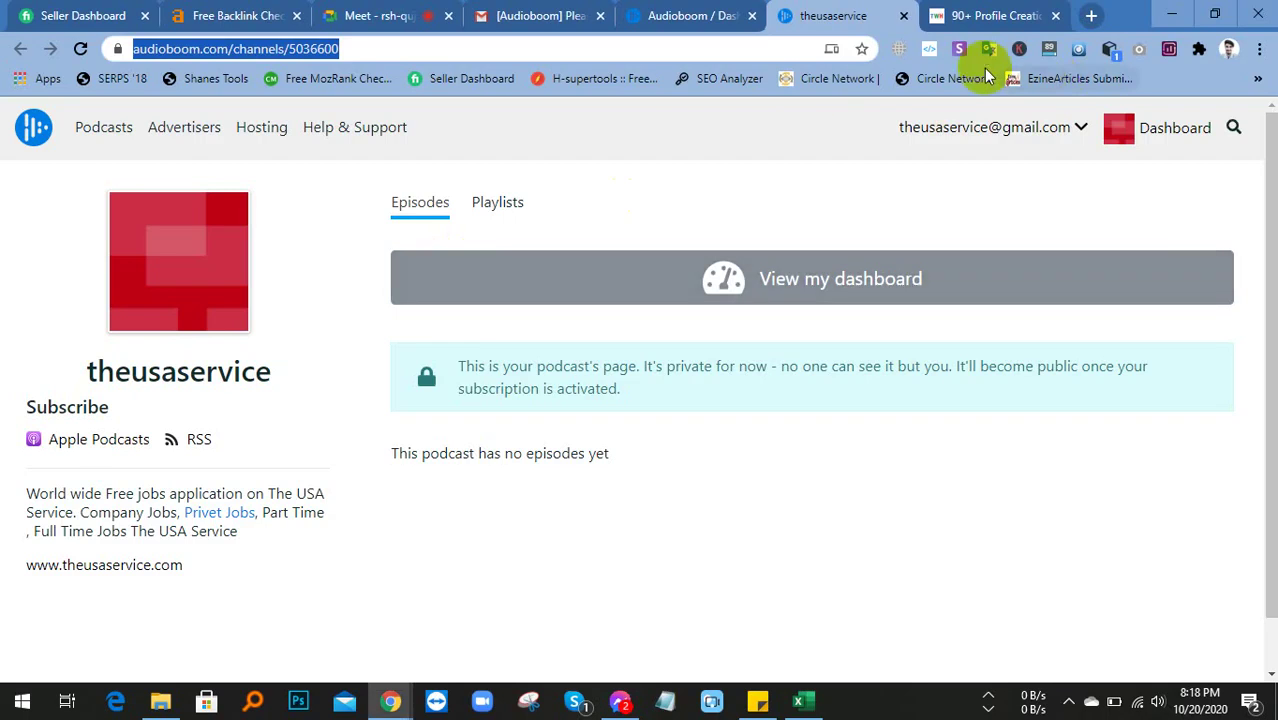
left_click(1047, 52)
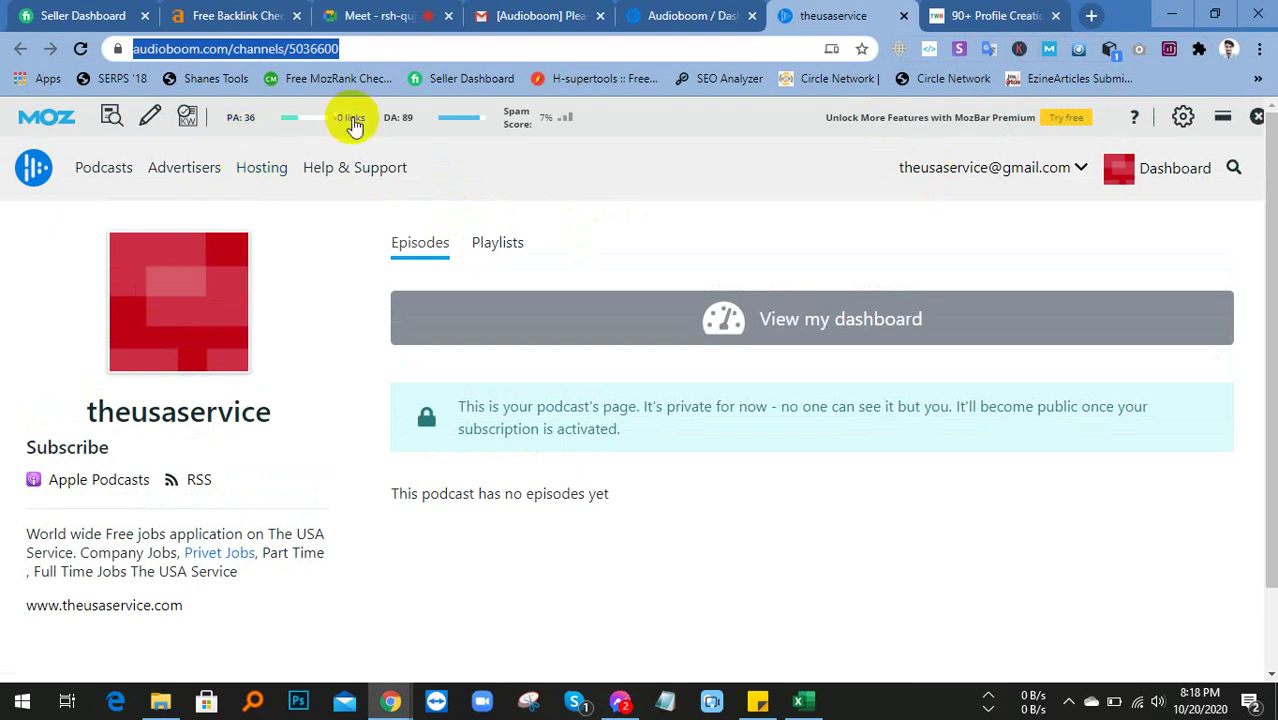
left_click(404, 118)
right_click(404, 118)
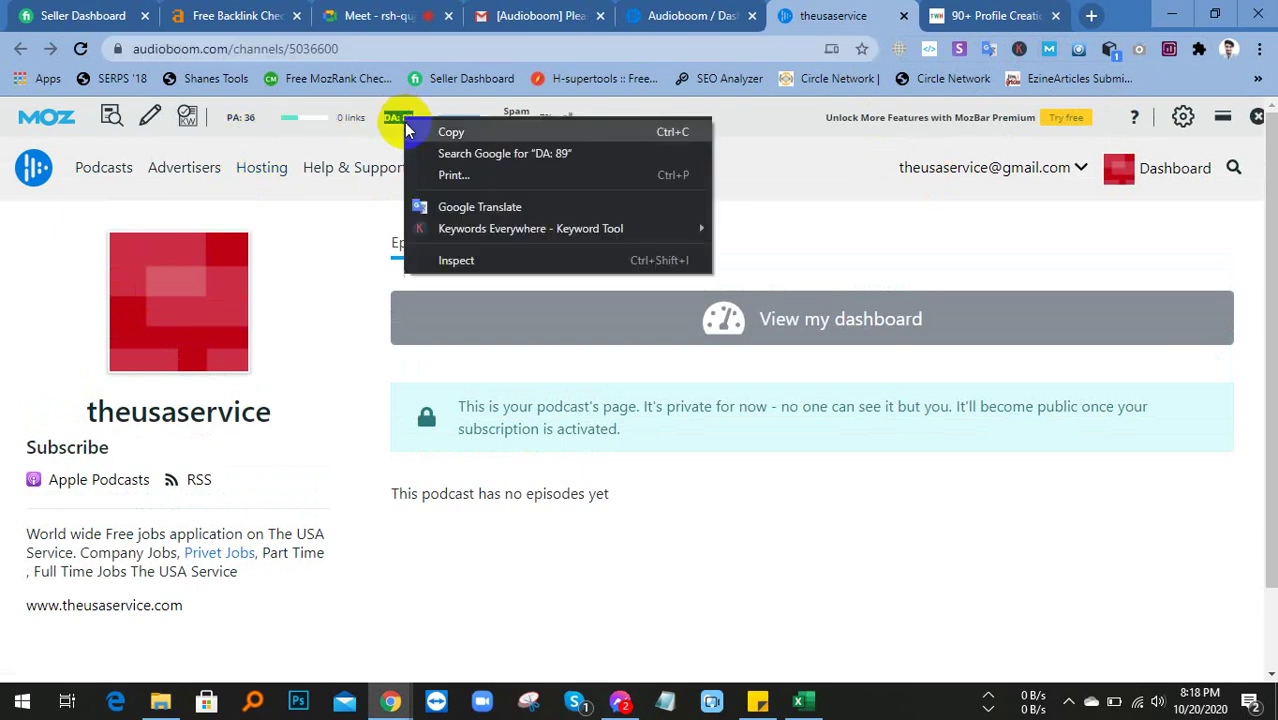
key("Escape")
right_click(405, 118)
left_click(434, 134)
key("alt+Tab")
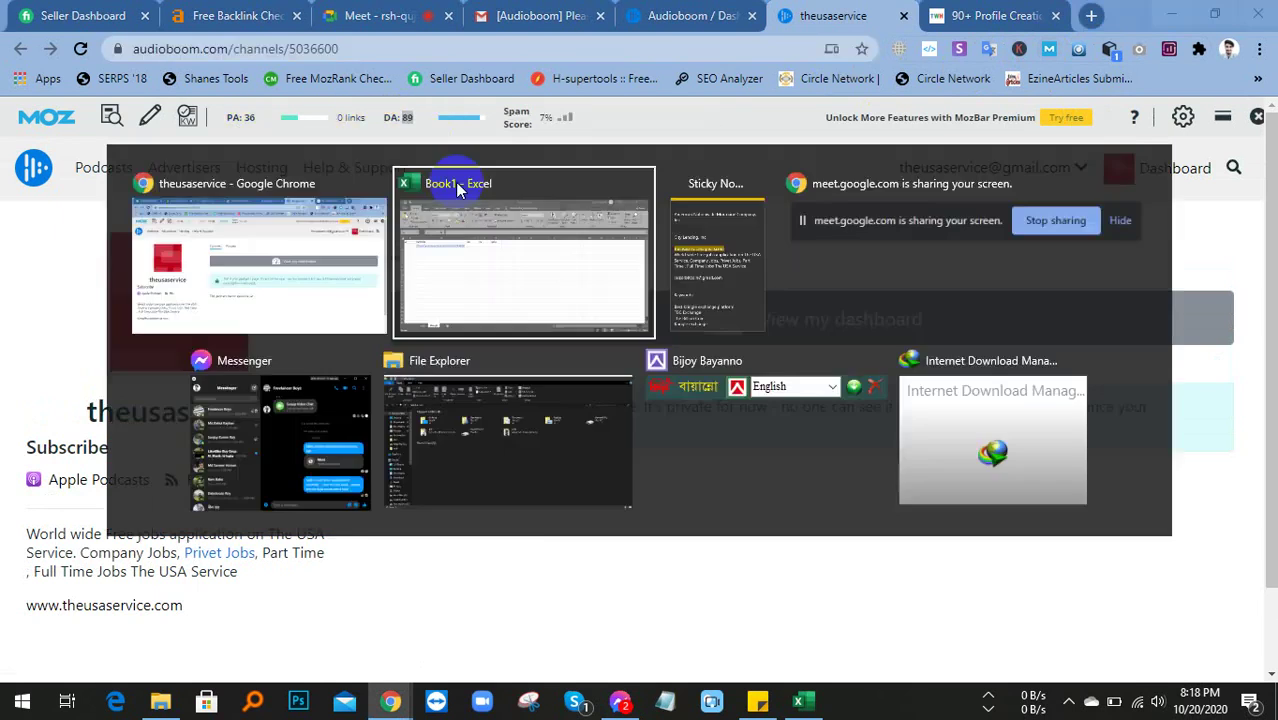
double_click(376, 236)
key("ctrl+v")
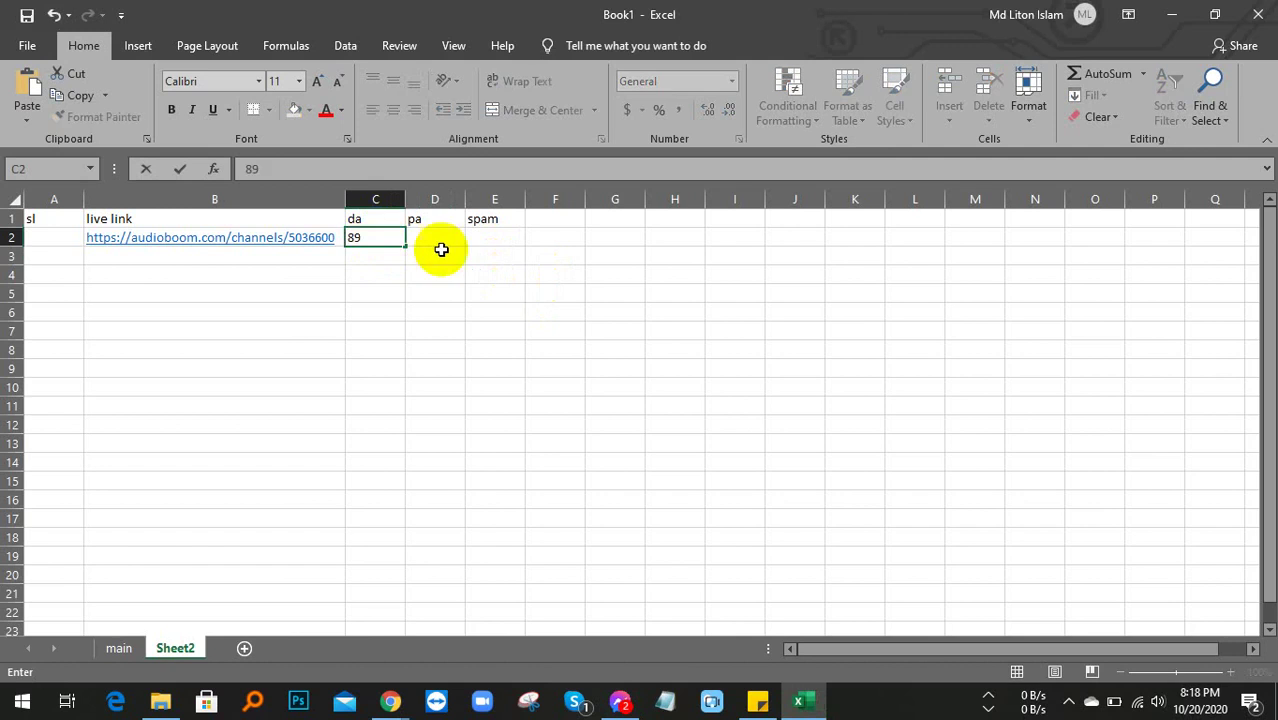
left_click(440, 238)
Copy the MozBar PA of 36 into D2
key("alt+Tab")
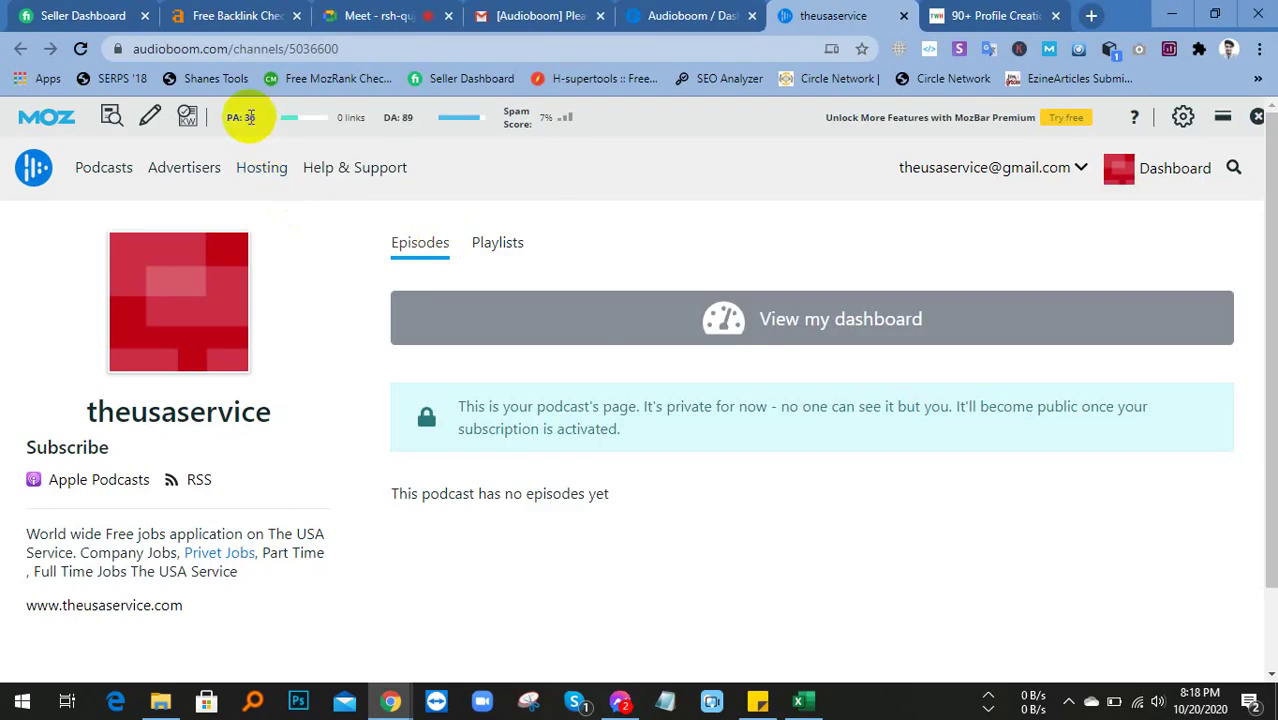
right_click(245, 117)
left_click(270, 128)
key("alt+Tab")
double_click(440, 240)
key("ctrl+v")
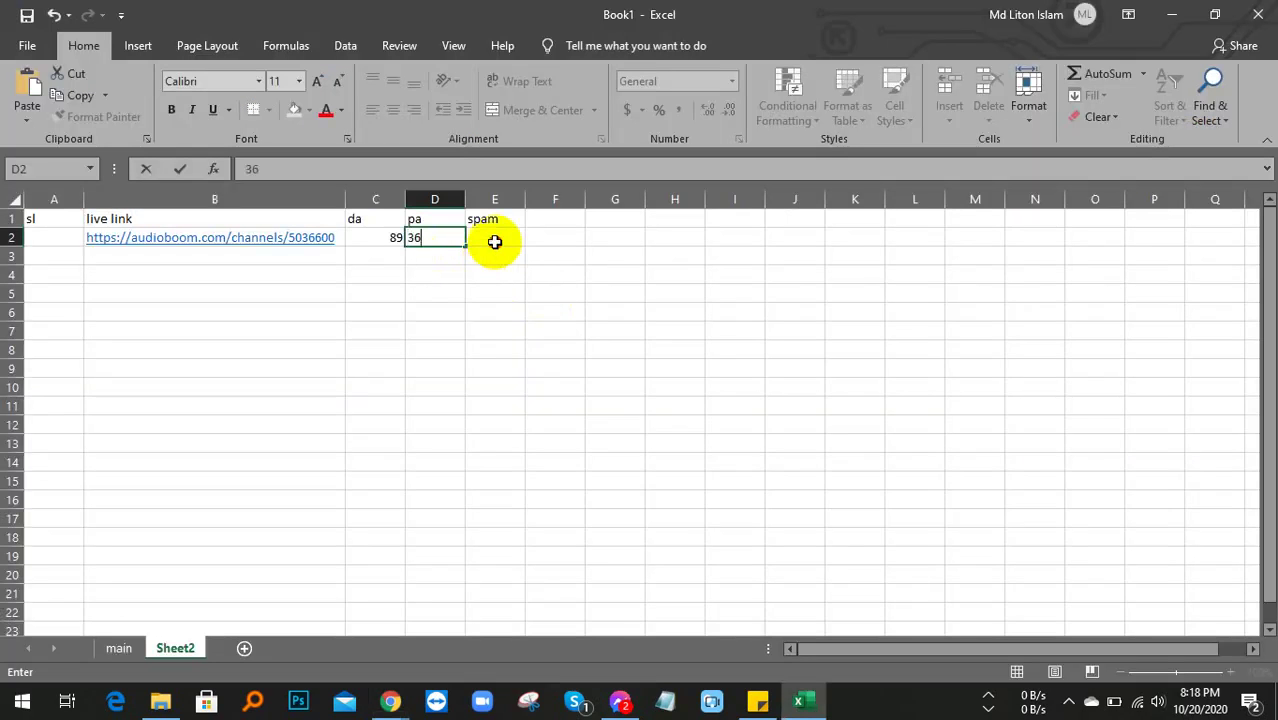
left_click(494, 241)
Enter the spam score 7 in E2
key("alt+Tab")
key("alt+Tab")
double_click(518, 244)
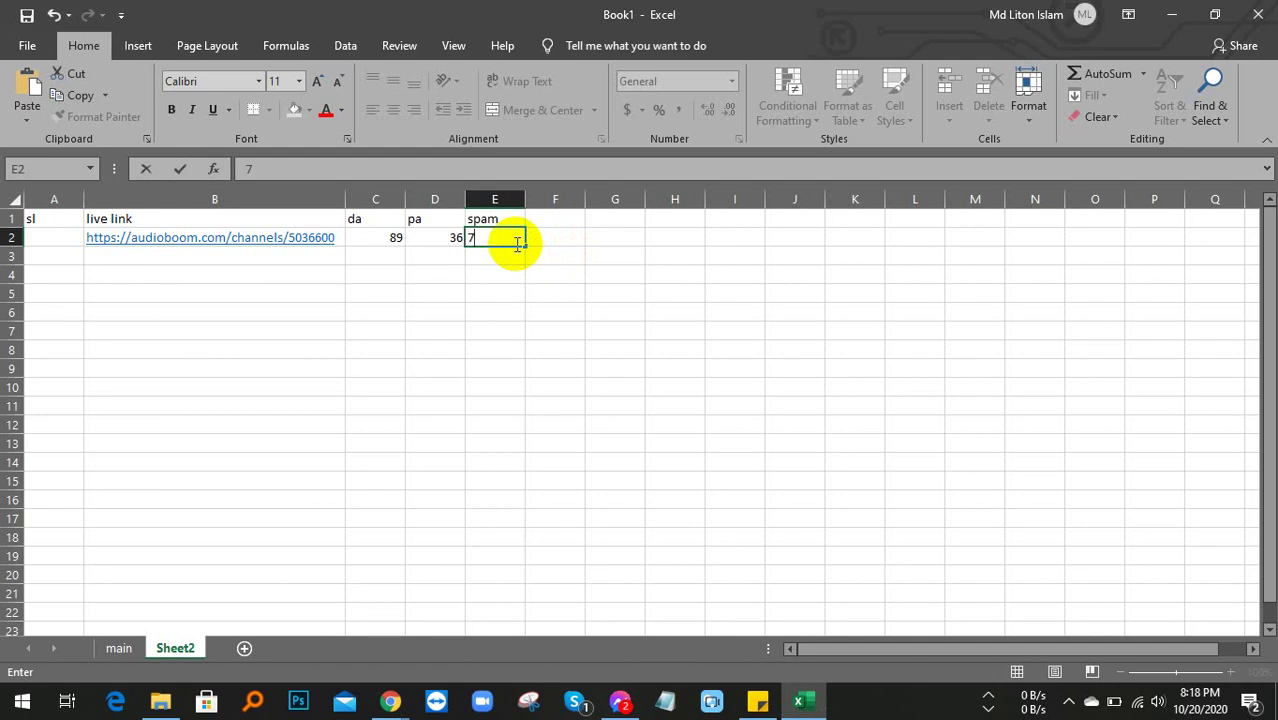
key("Return")
left_click_drag(499, 237, 436, 240)
left_click(378, 327)
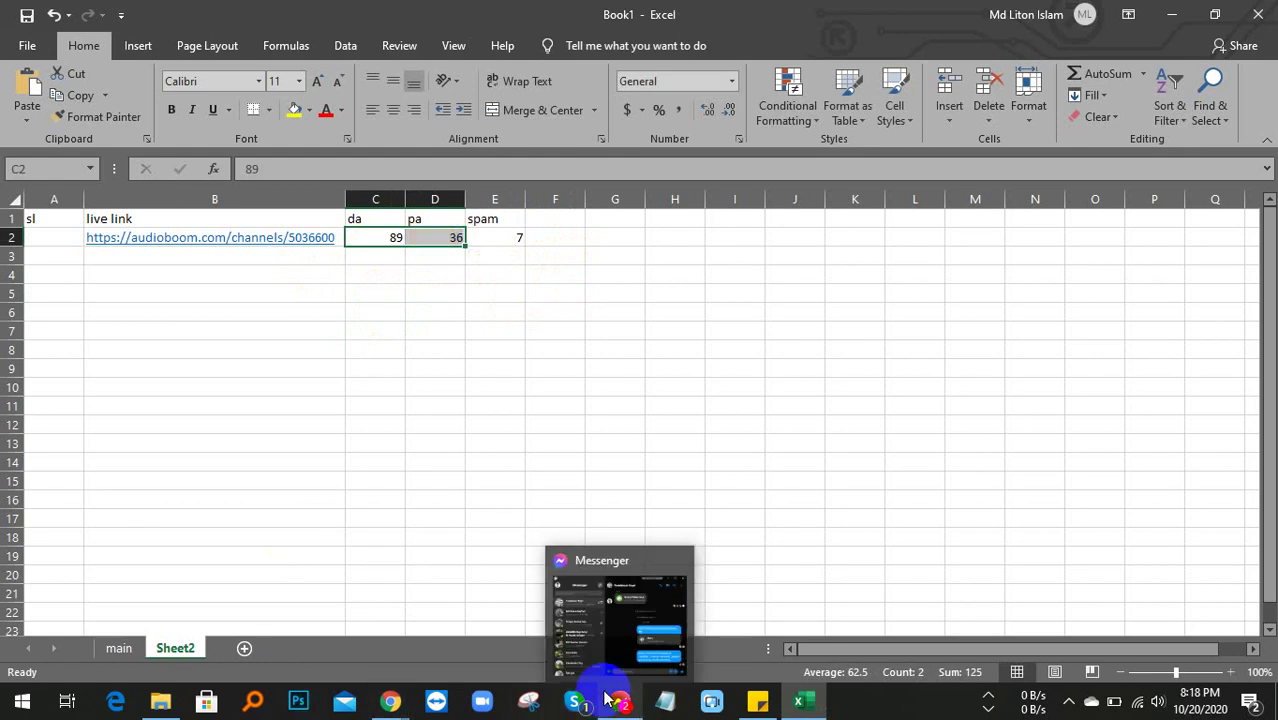
left_click(440, 274)
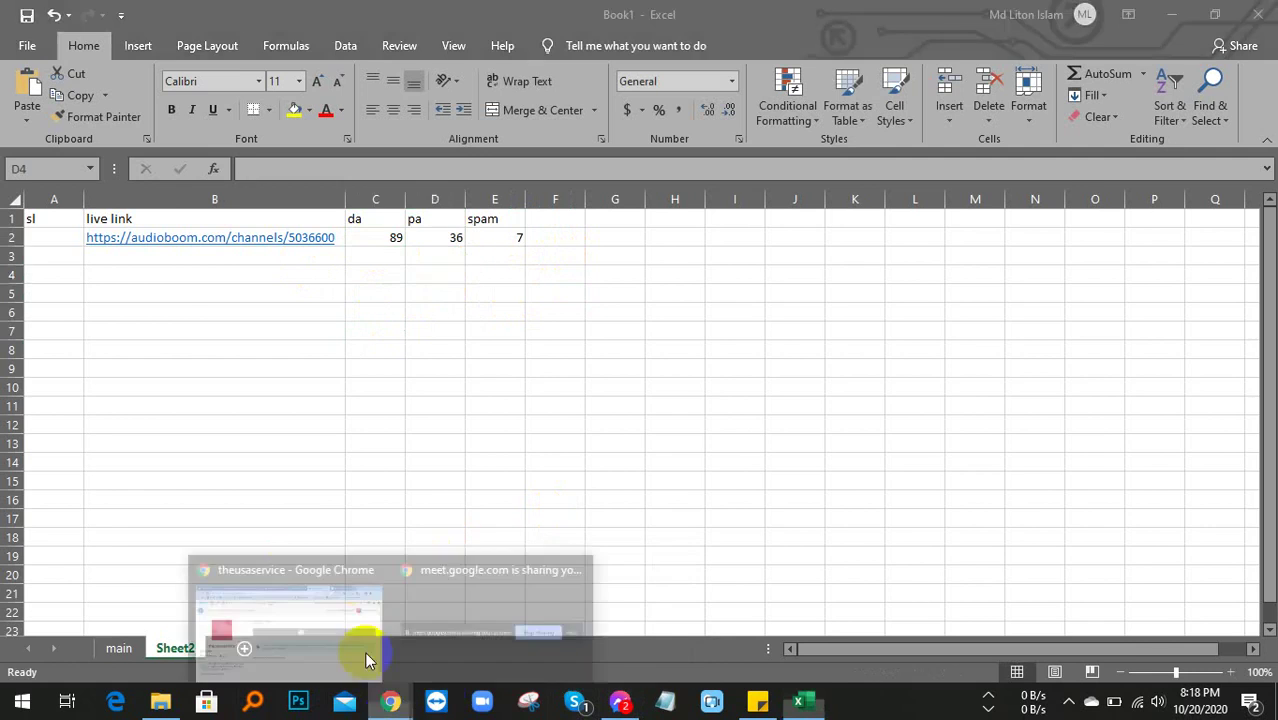
Move between the audioboom channel page, its dashboard and the profile creation sites list
left_click(364, 651)
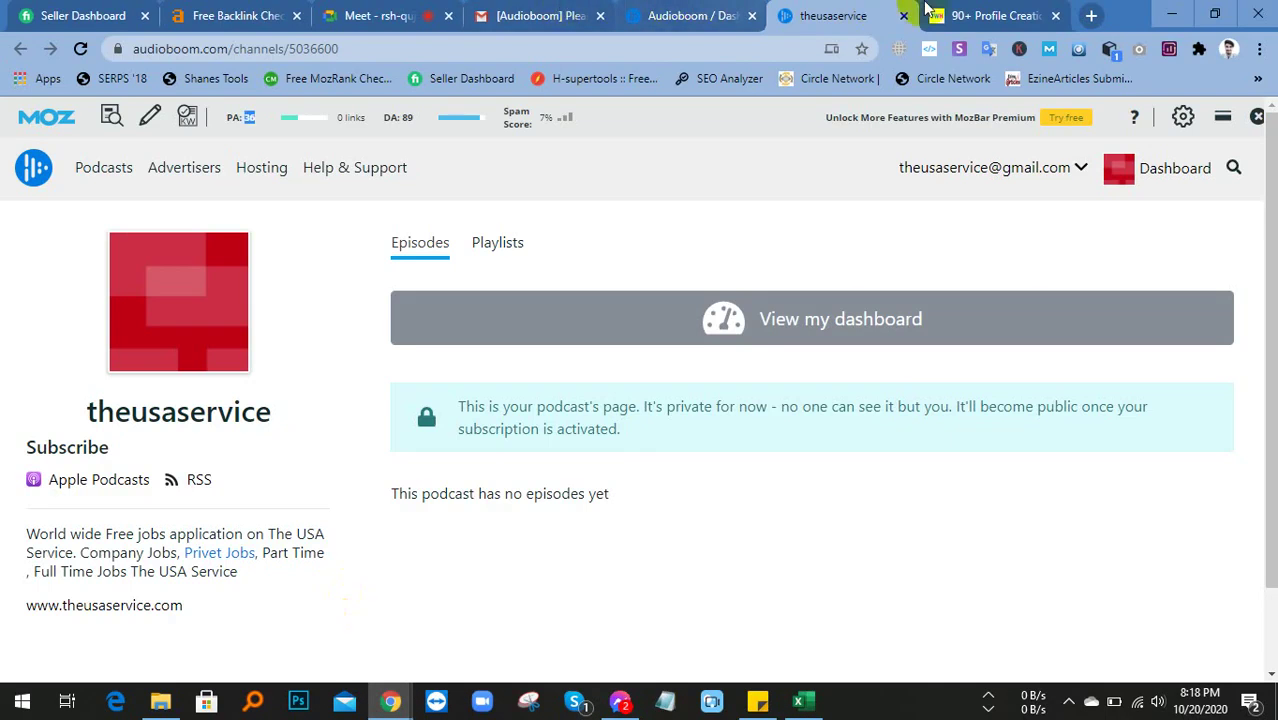
left_click(978, 15)
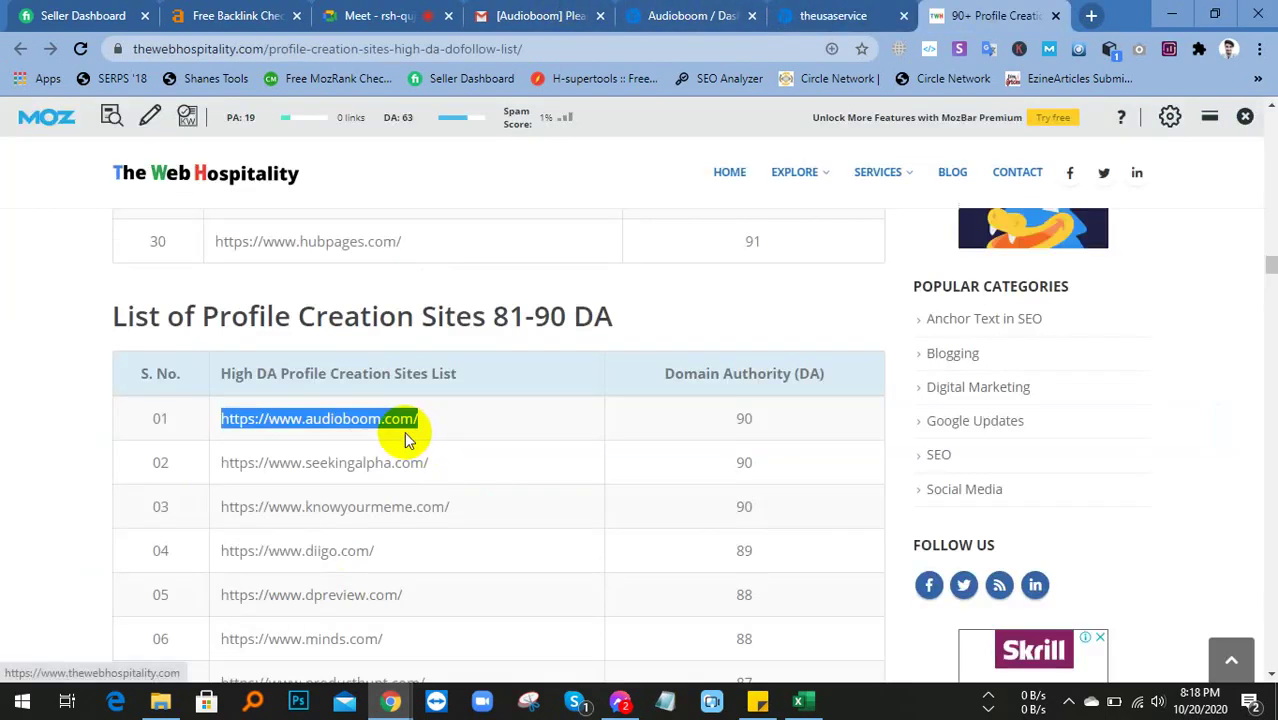
scroll(401, 363, "down", 1)
scroll(401, 363, "down", 3)
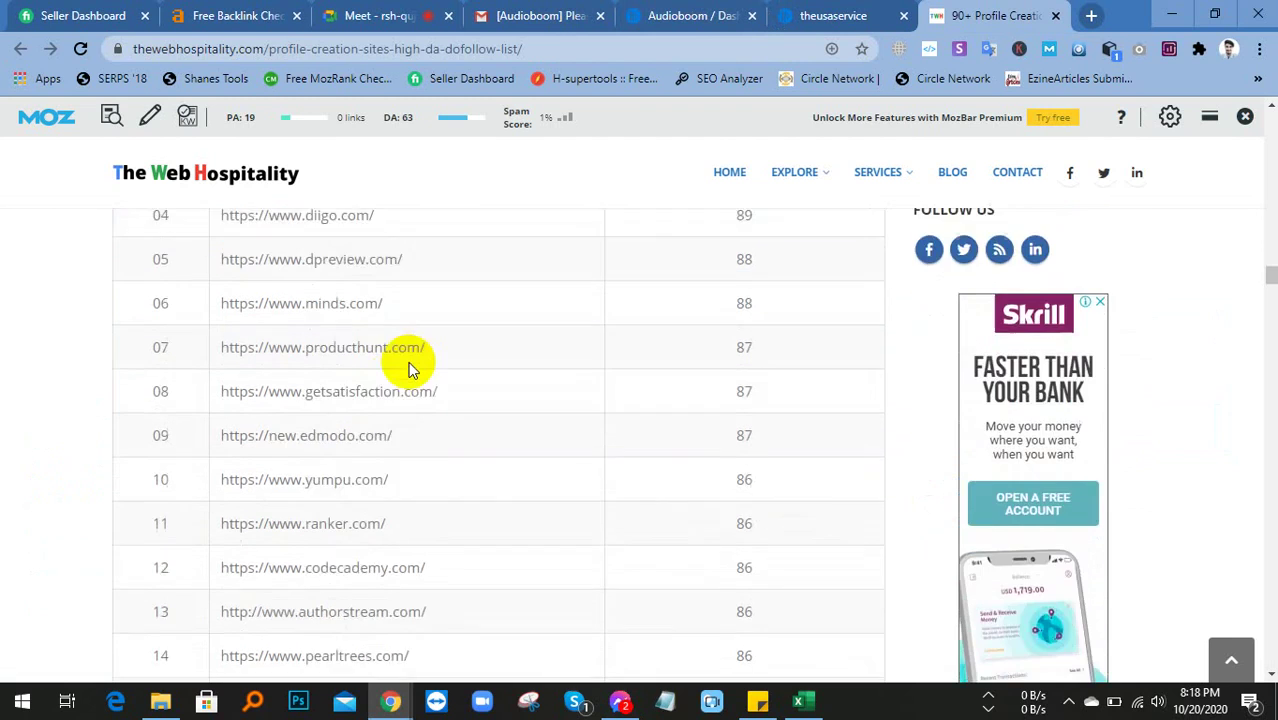
scroll(402, 382, "up", 2)
scroll(402, 382, "up", 1)
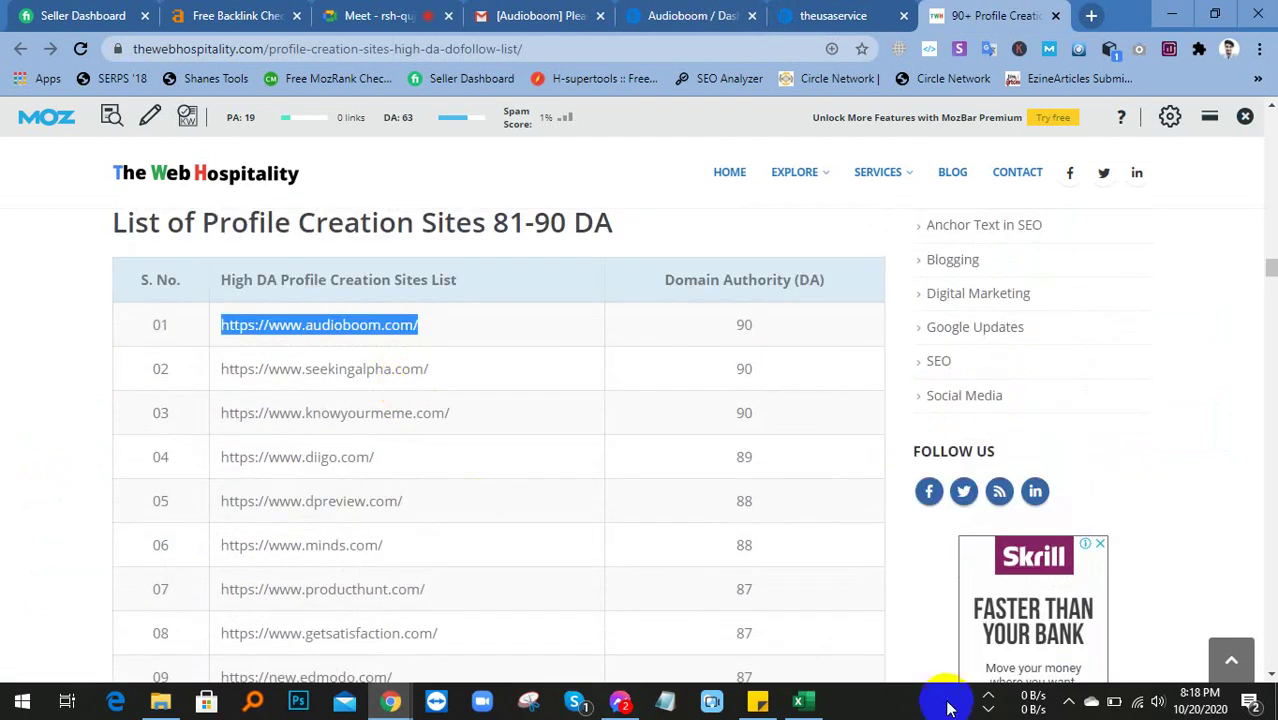
left_click(1067, 702)
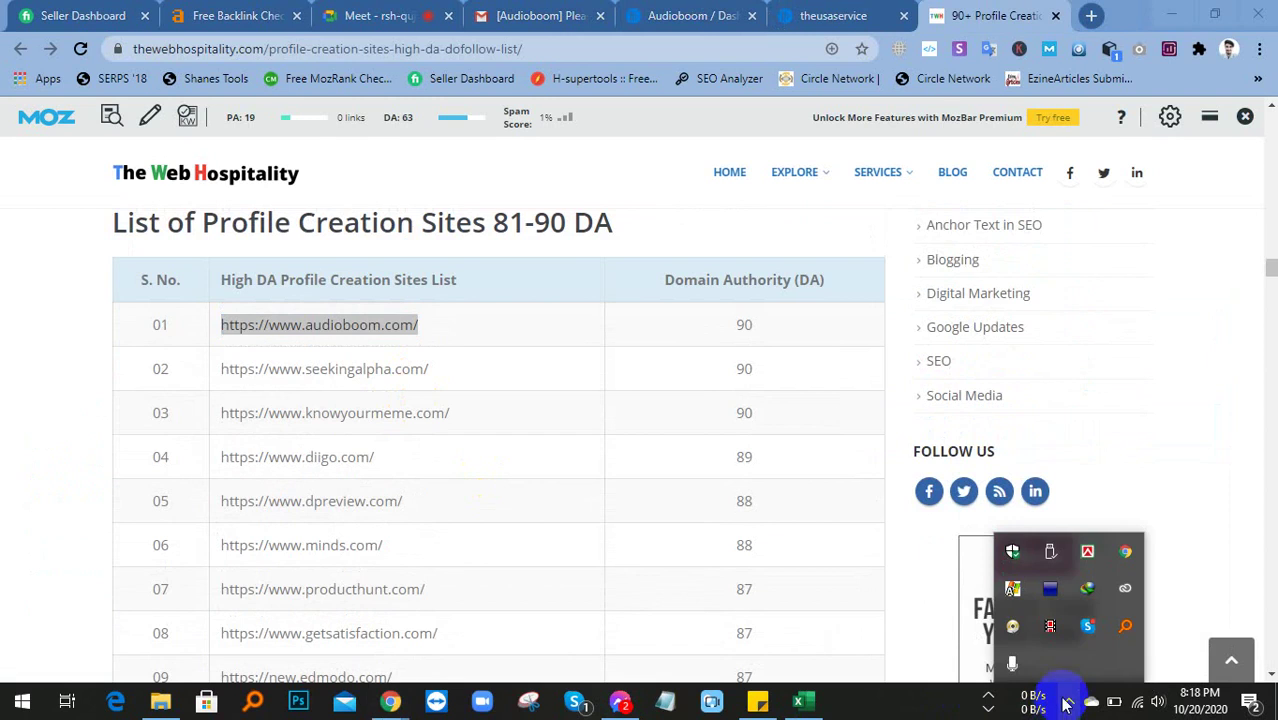
left_click(672, 386)
key("ctrl+shift+Tab")
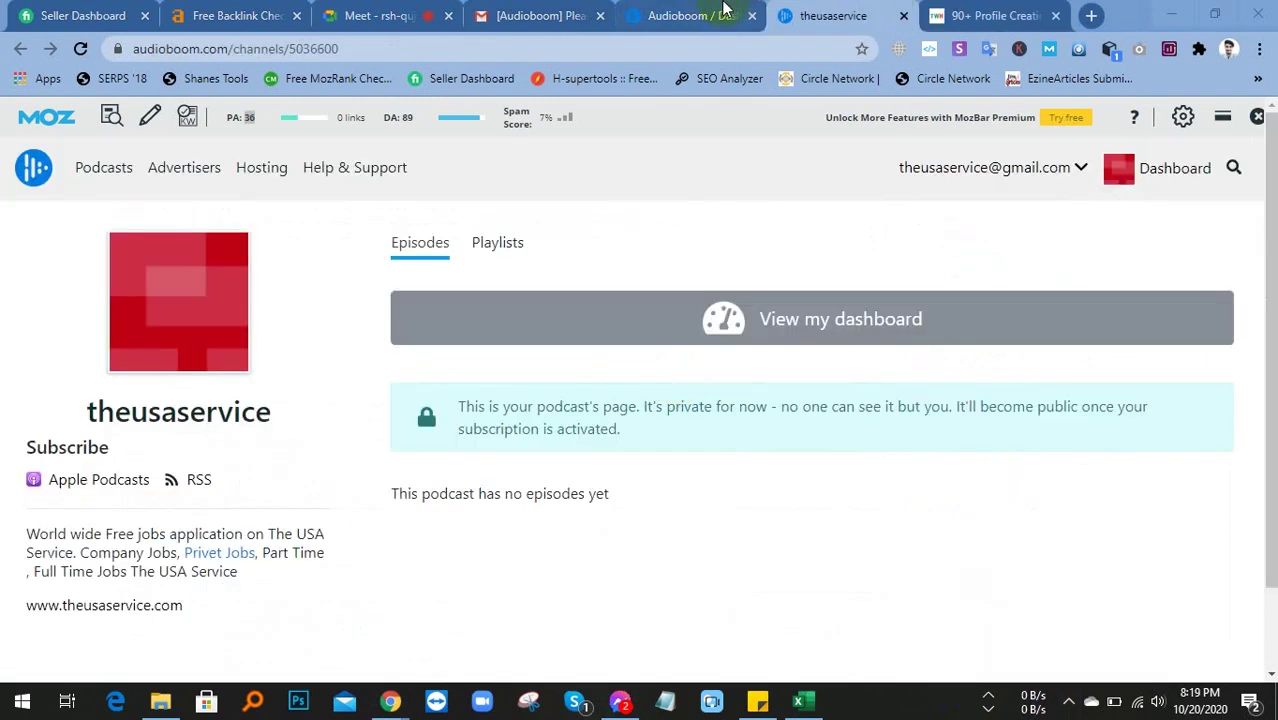
left_click(722, 12)
left_click(808, 12)
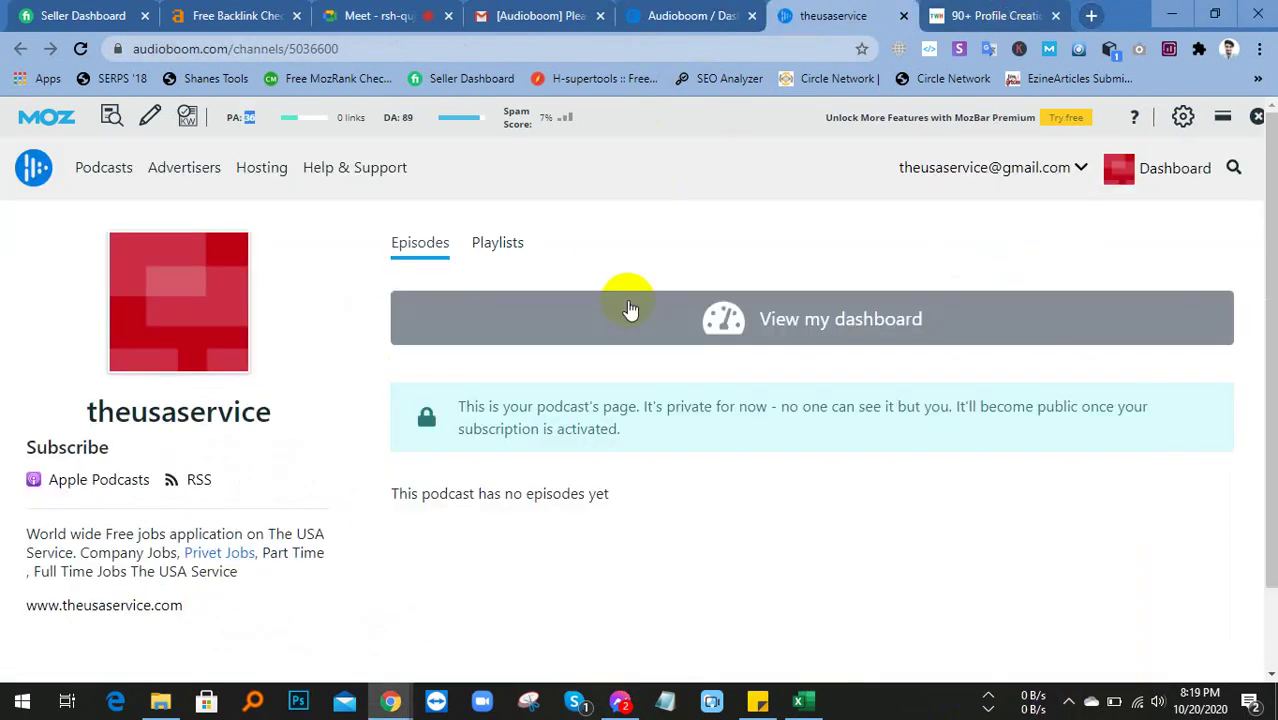
left_click(960, 14)
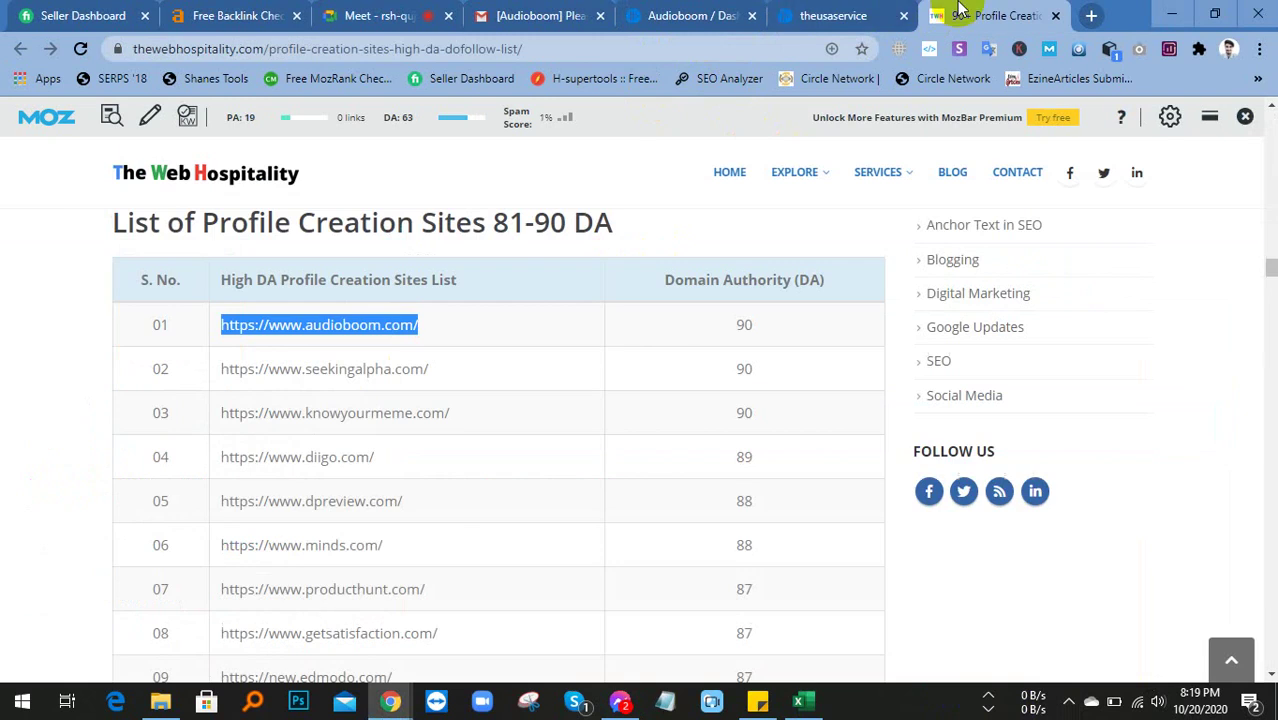
left_click(1034, 705)
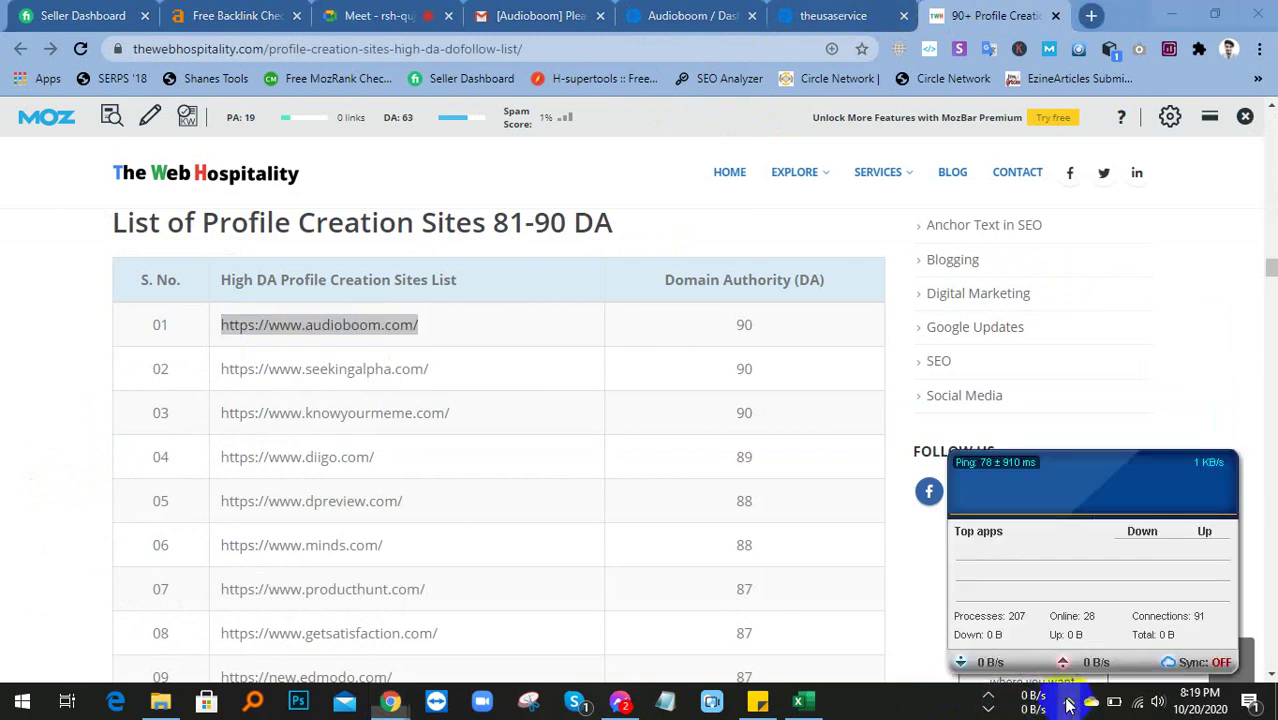
left_click(988, 696)
left_click(1050, 613)
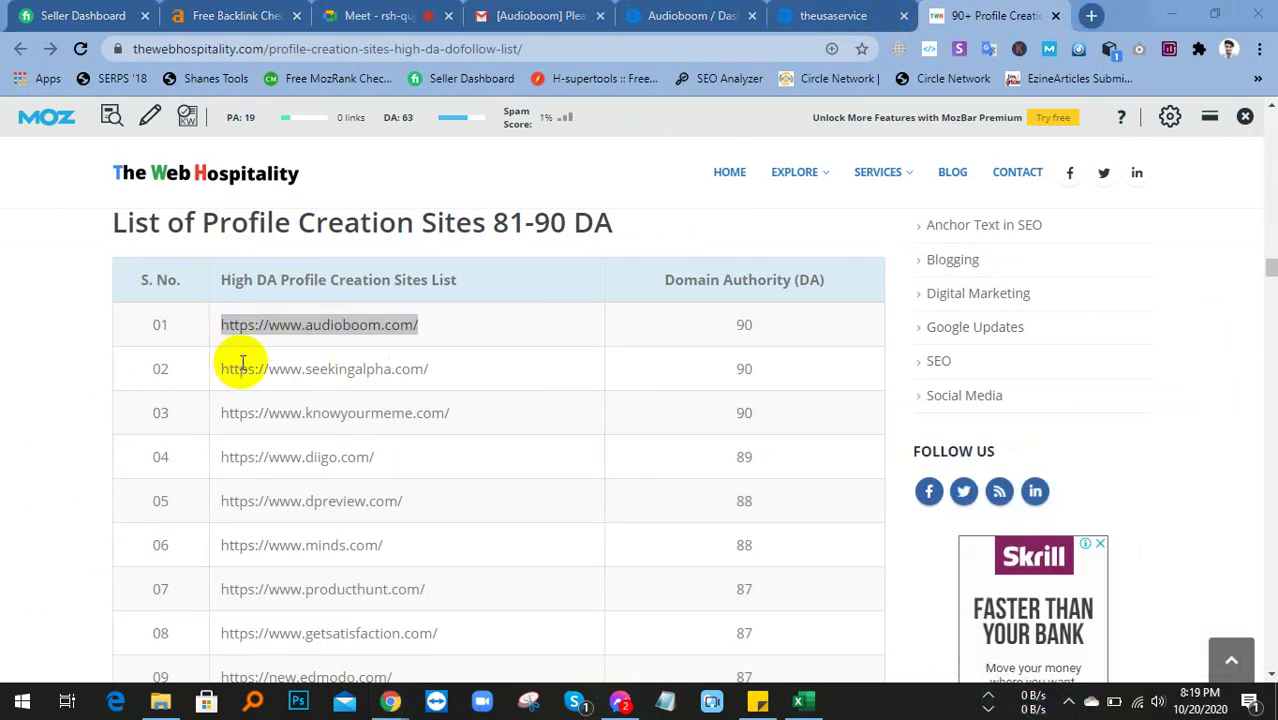
Copy the seekingalpha.com address from the list and load it in the podcast page's tab
triple_click(242, 366)
right_click(252, 369)
left_click(282, 374)
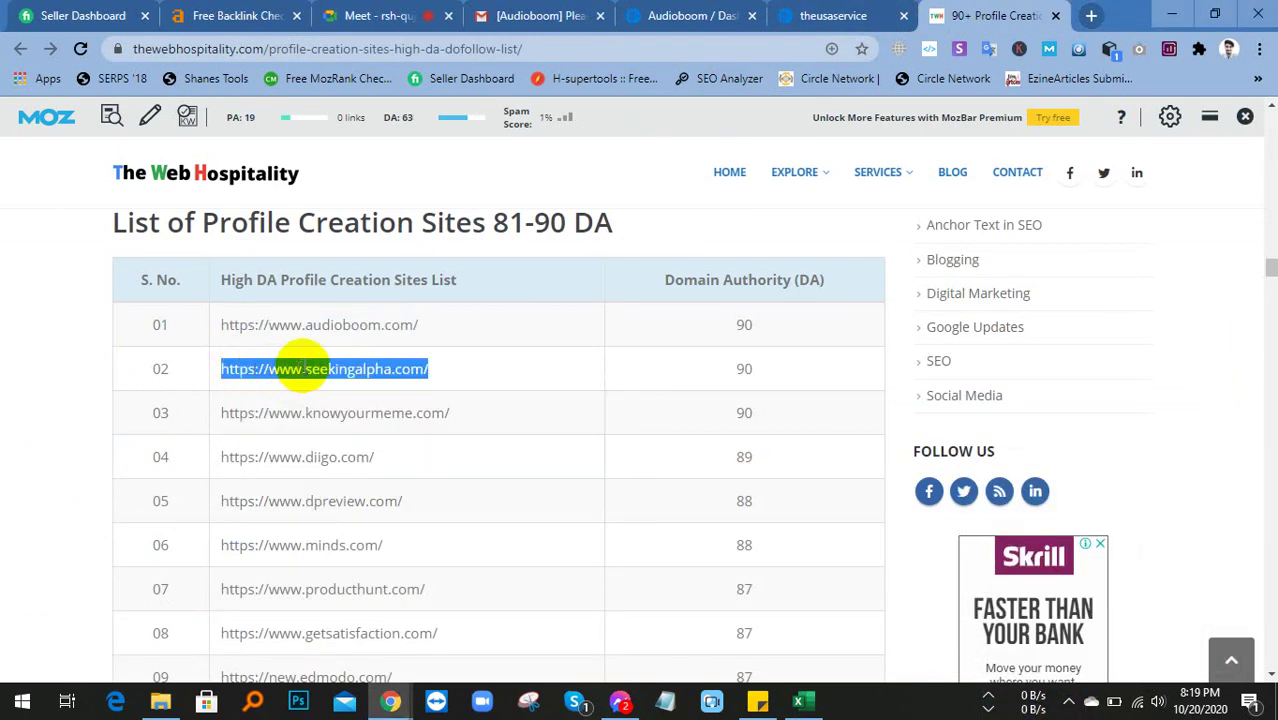
right_click(372, 352)
left_click(416, 376)
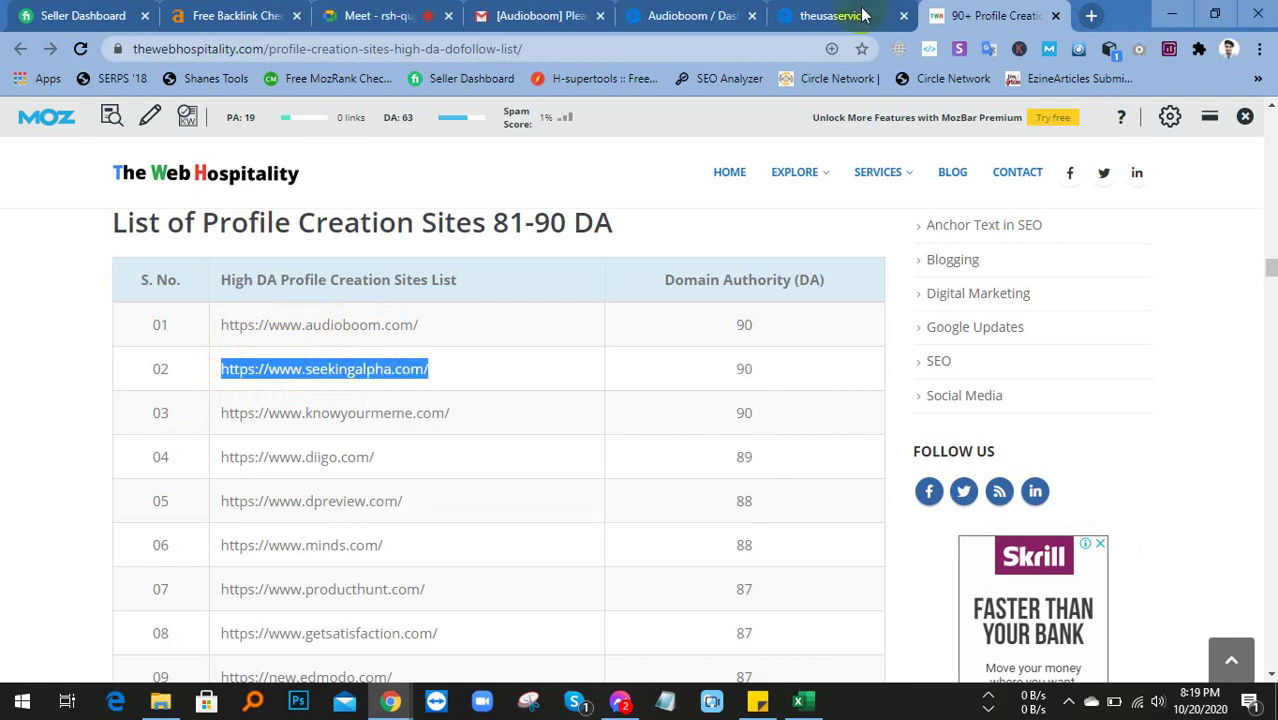
left_click(862, 15)
left_click(710, 46)
right_click(710, 46)
left_click(745, 205)
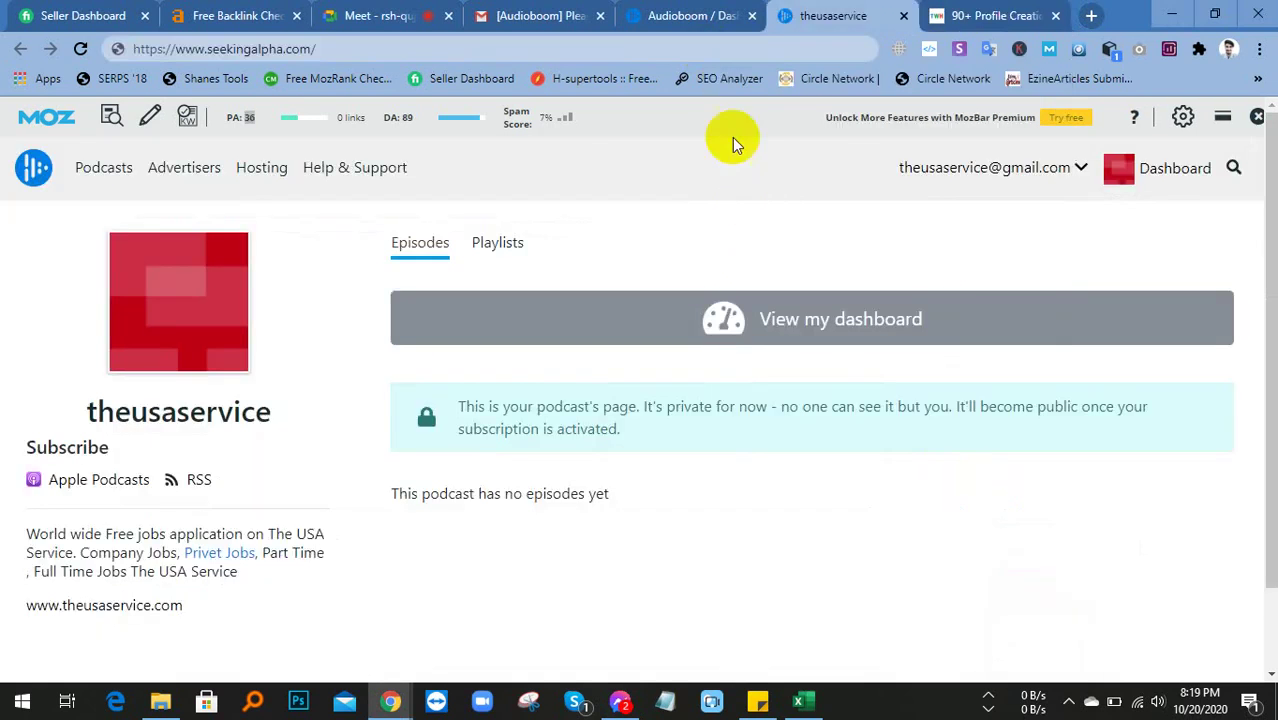
left_click(599, 48)
right_click(599, 48)
left_click(645, 226)
left_click(748, 10)
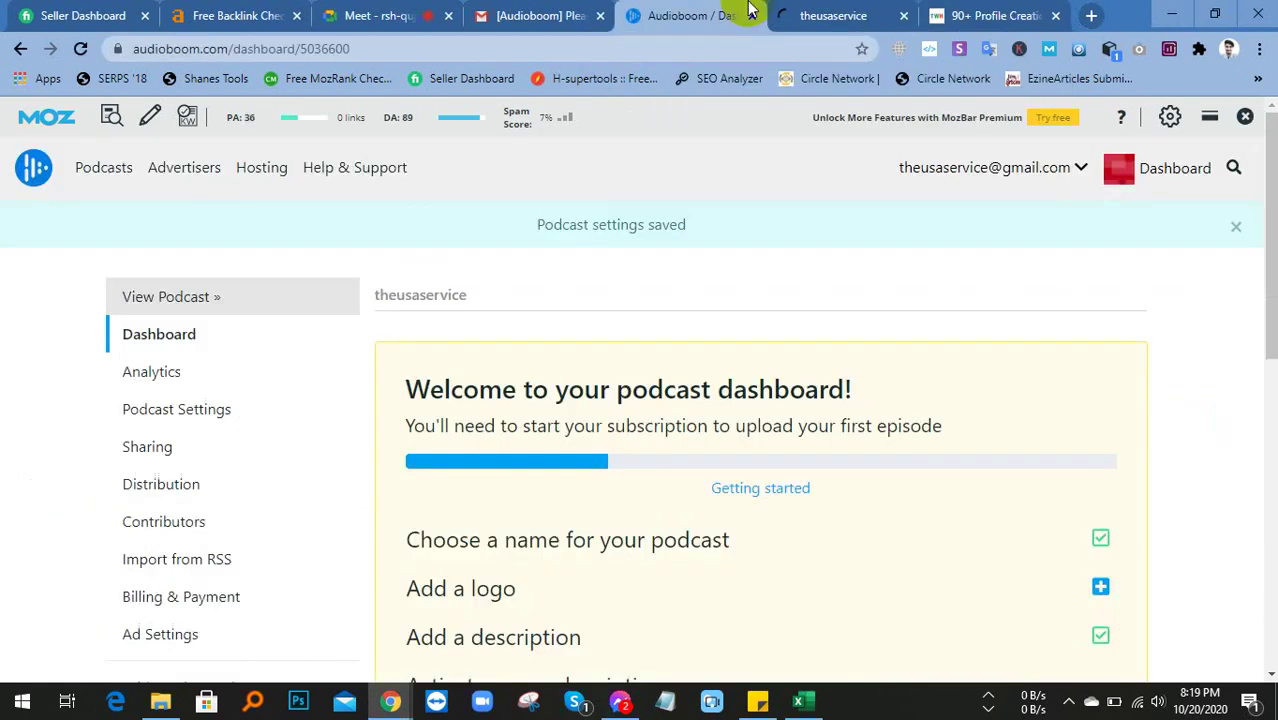
Close the Audioboom dashboard tab and sign in to Seeking Alpha
left_click(752, 14)
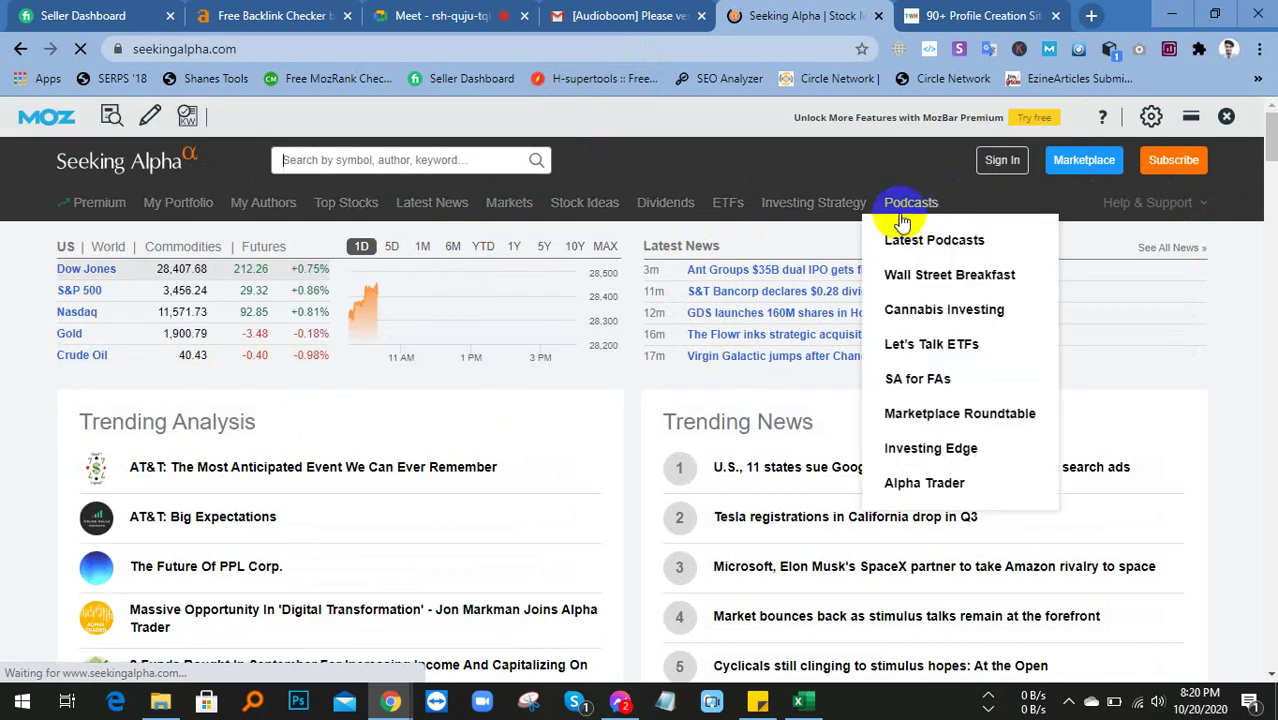
left_click(1143, 176)
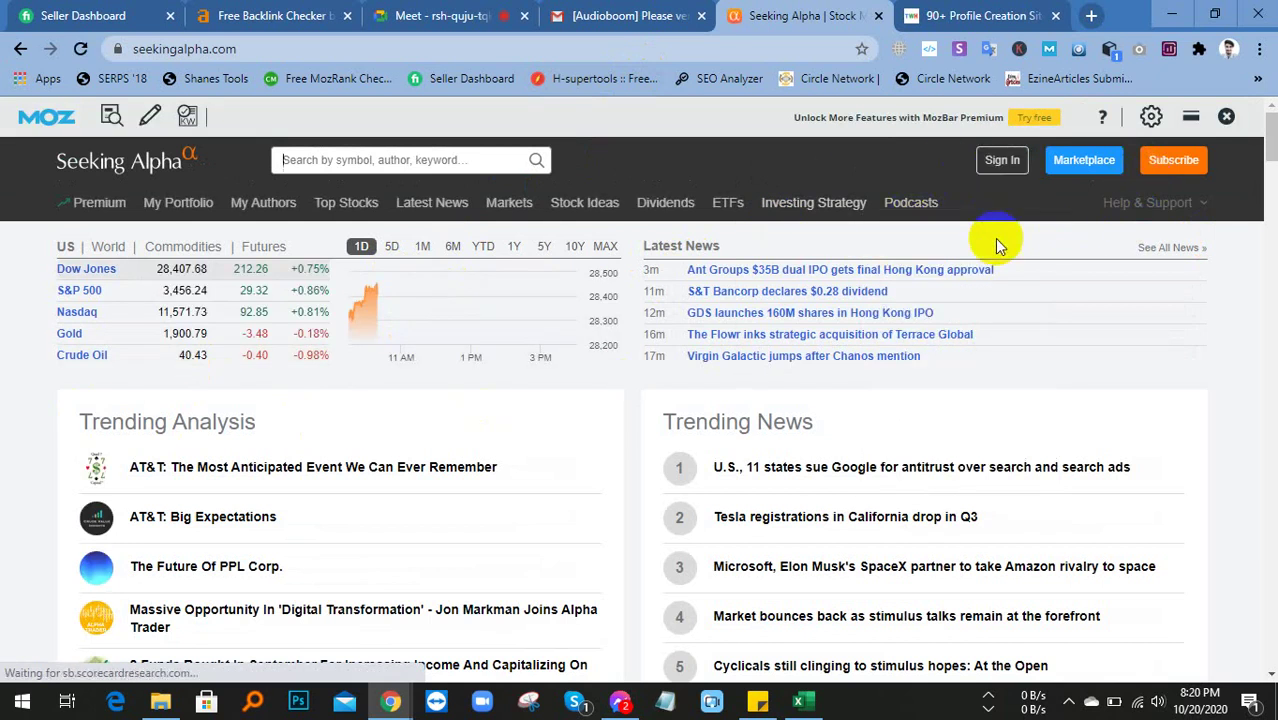
scroll(969, 251, "down", 5)
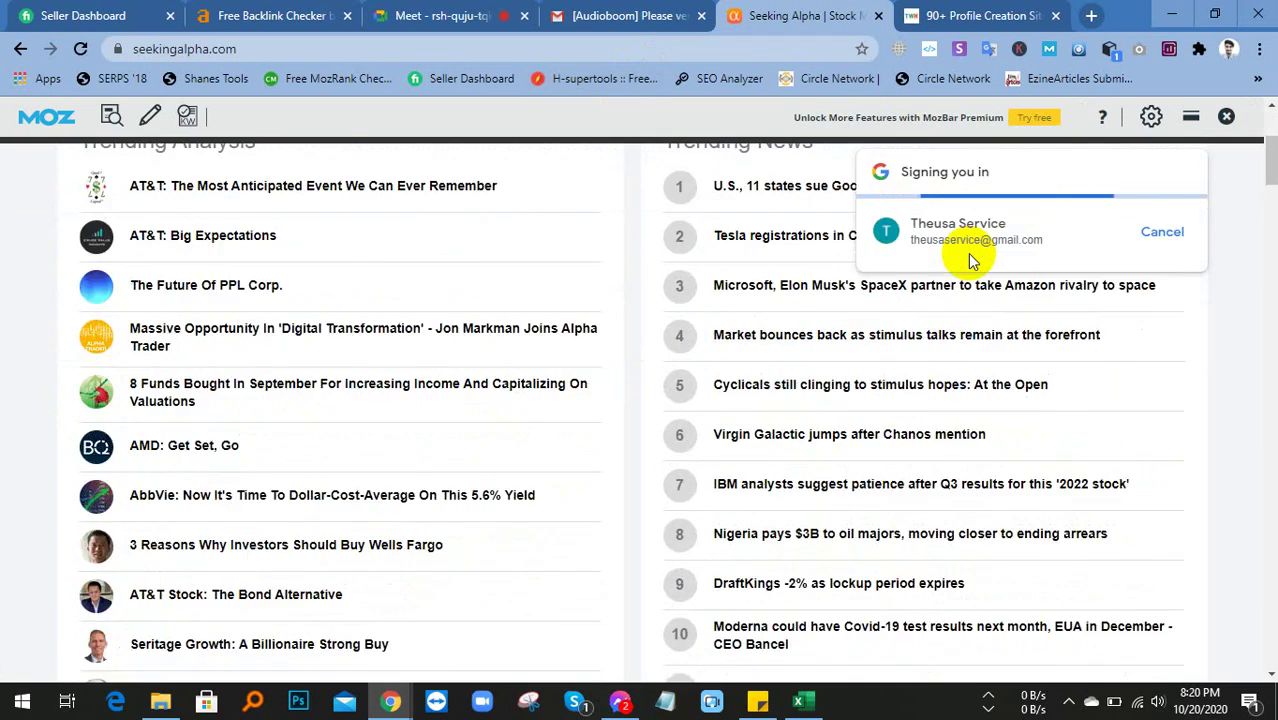
scroll(508, 342, "down", 3)
scroll(519, 342, "up", 8)
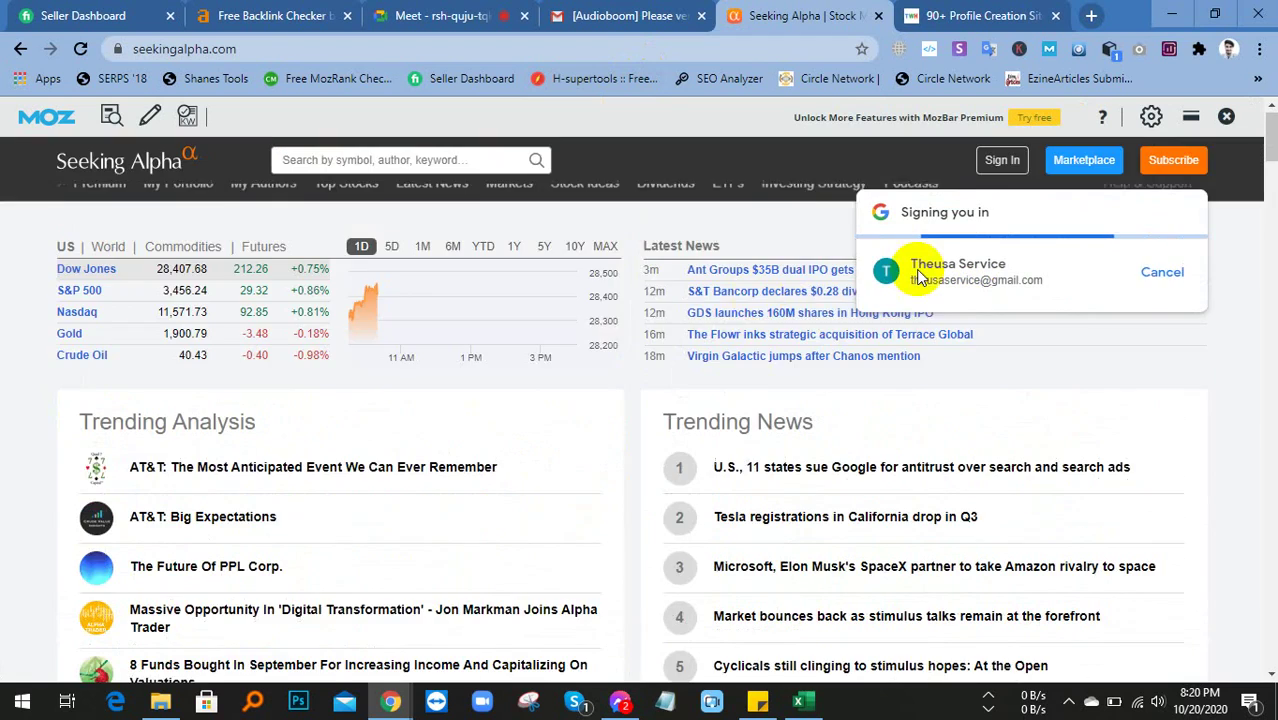
scroll(505, 399, "down", 5)
scroll(505, 394, "up", 5)
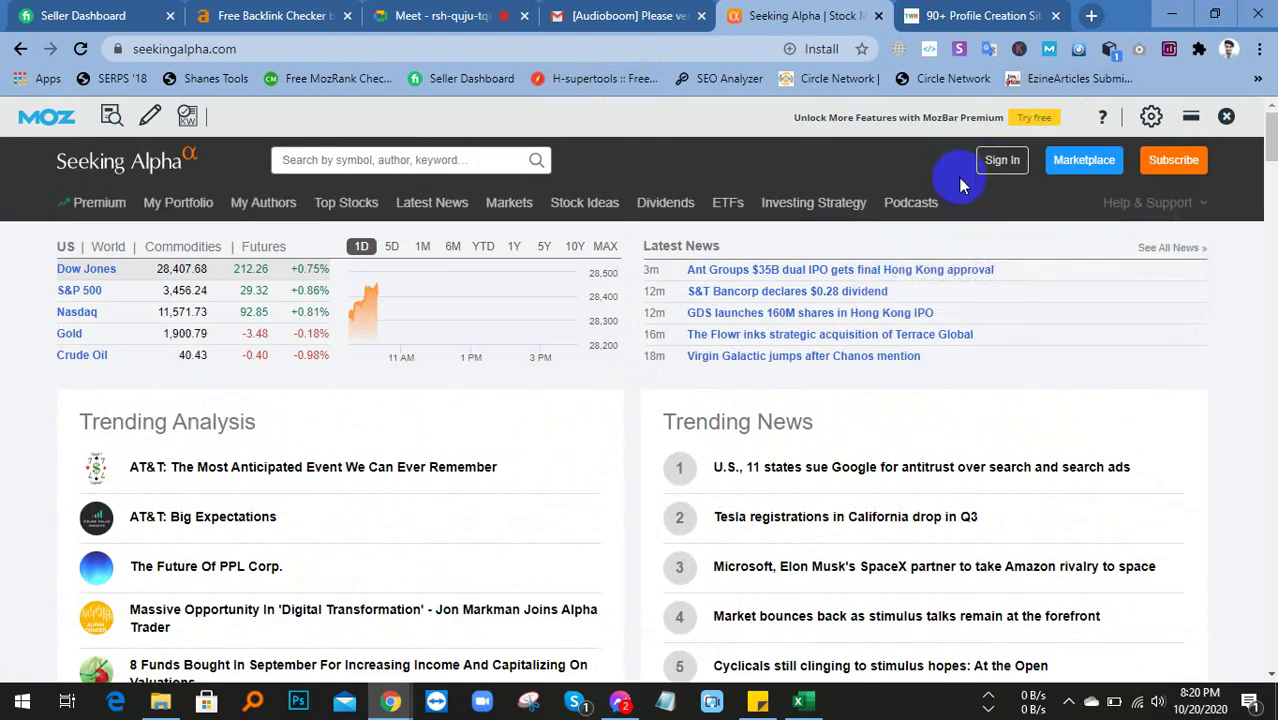
left_click(1002, 161)
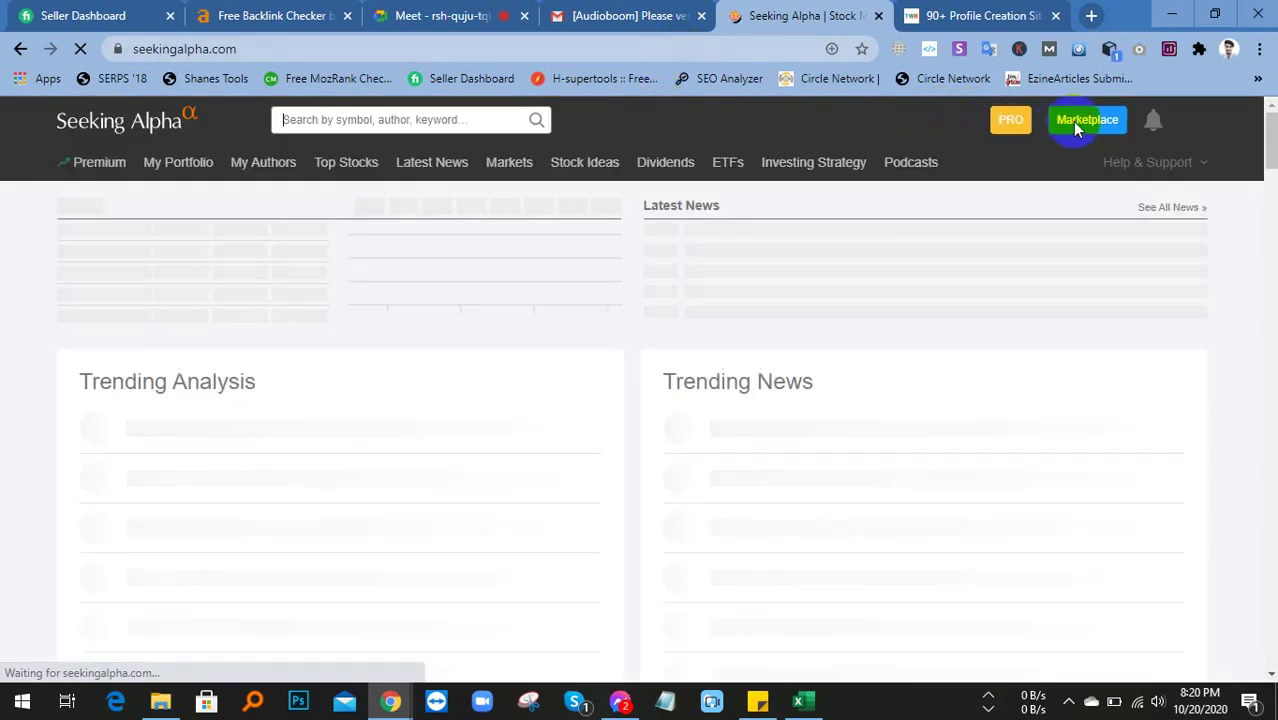
Open Marketplace, then choose Profile from the avatar menu
left_click(1072, 121)
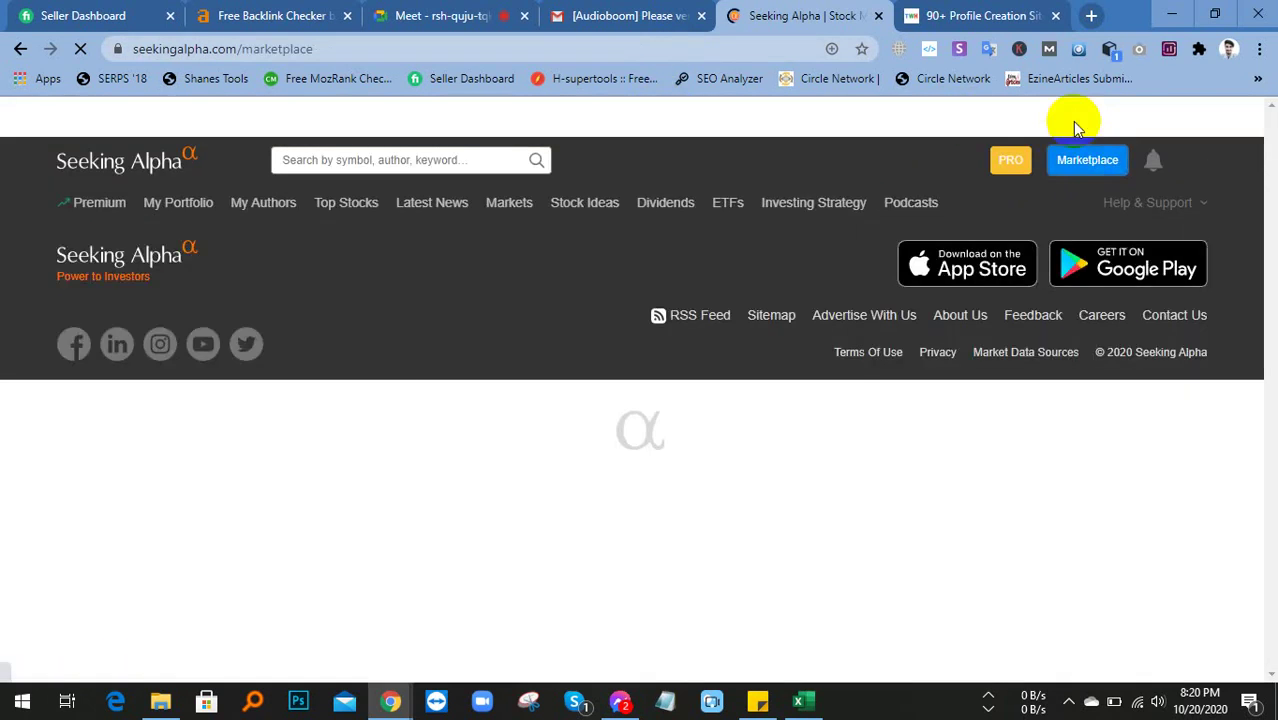
left_click(1193, 160)
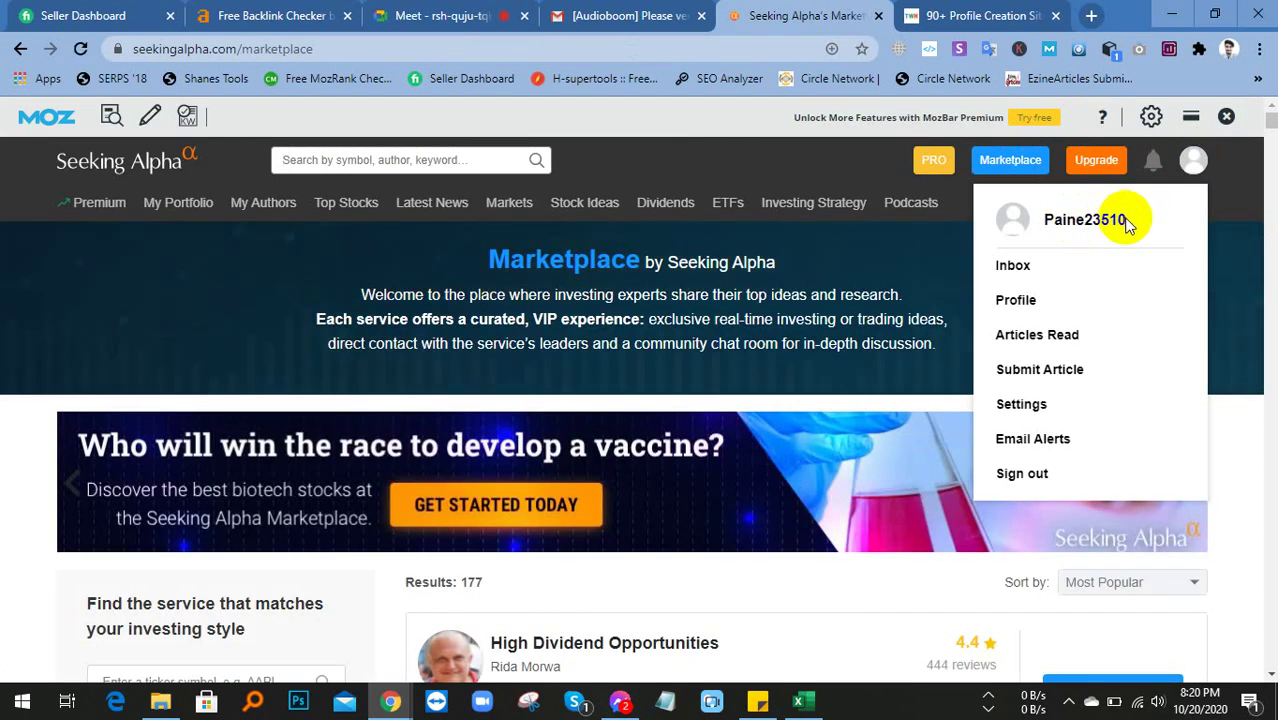
left_click(1064, 226)
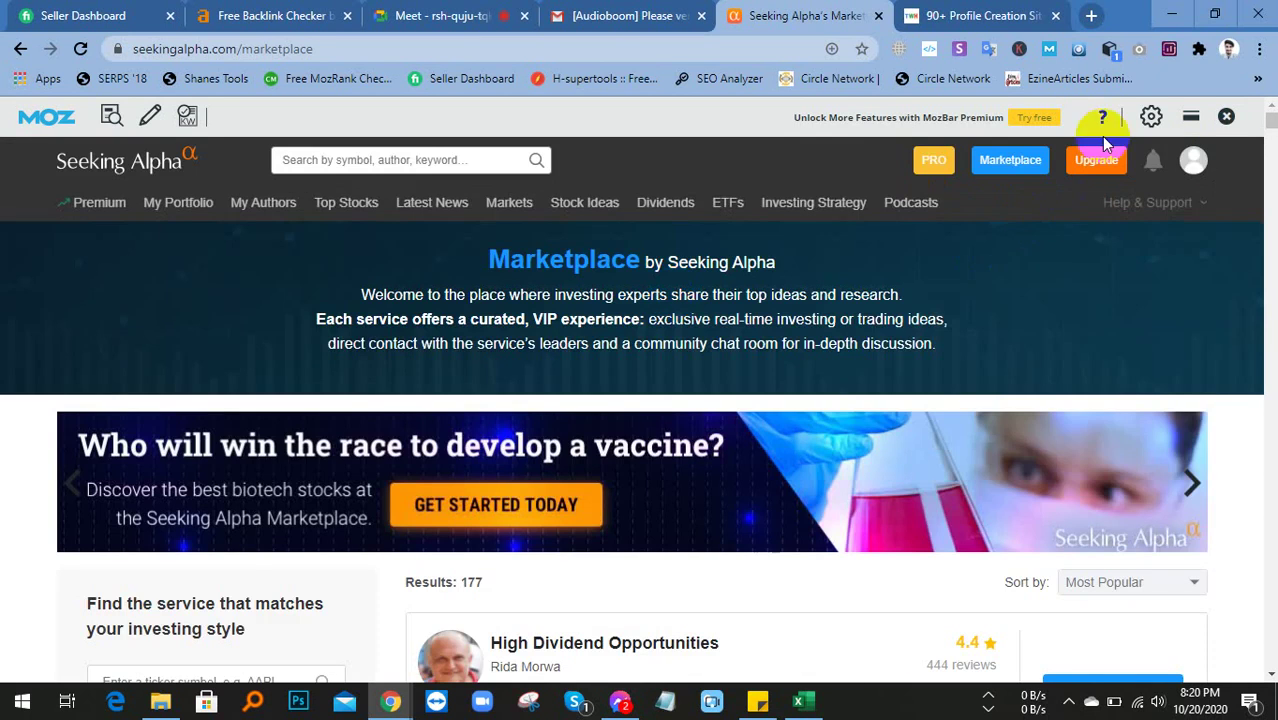
left_click(1192, 162)
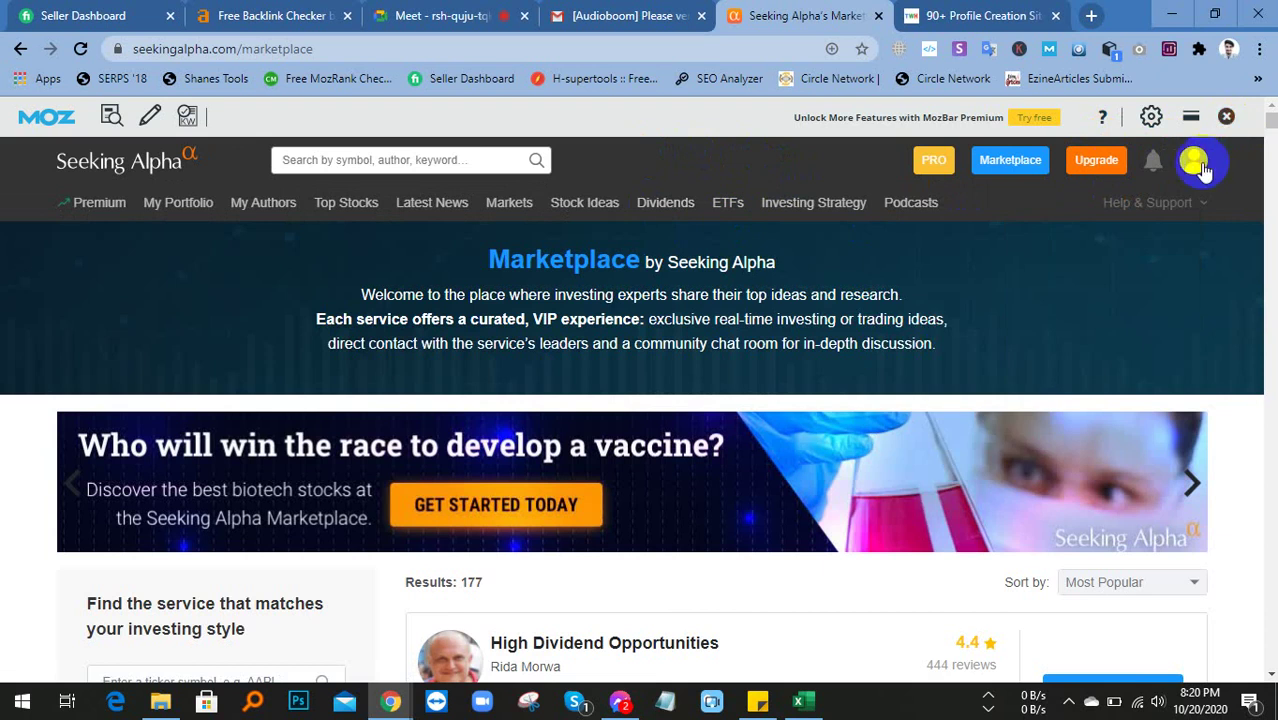
scroll(542, 251, "down", 7)
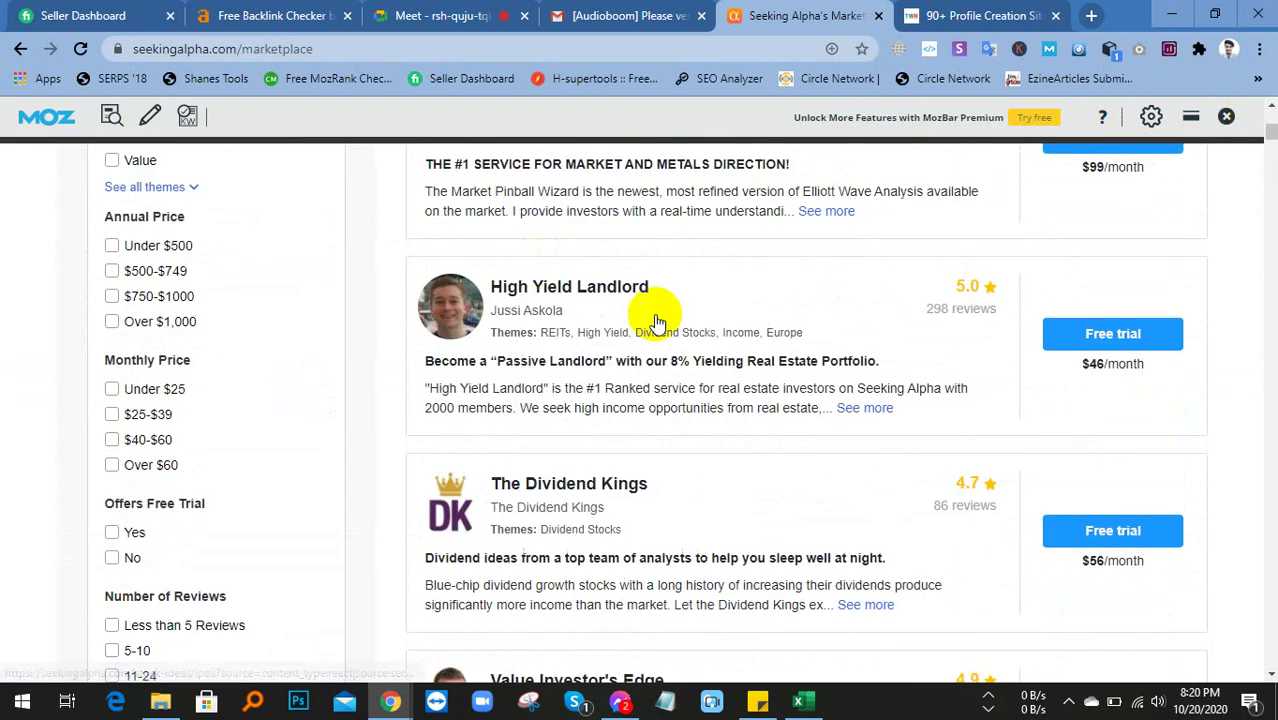
scroll(657, 323, "up", 8)
left_click(1195, 163)
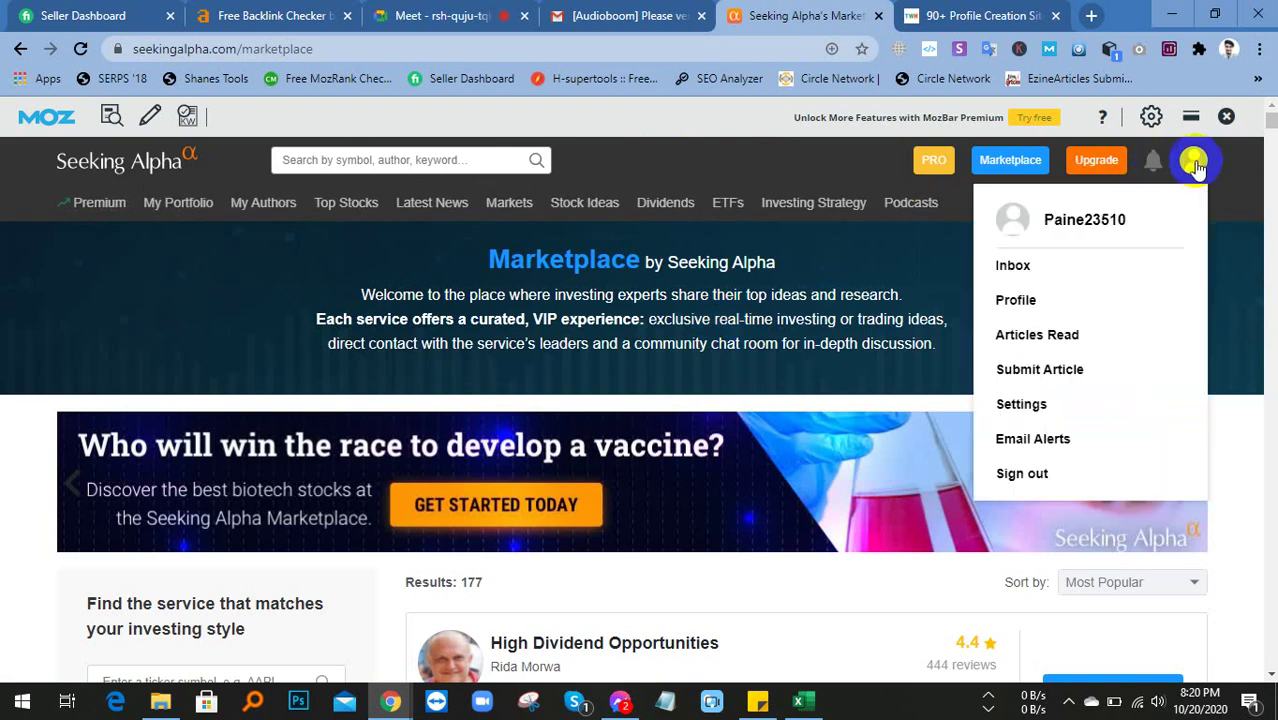
left_click(1041, 300)
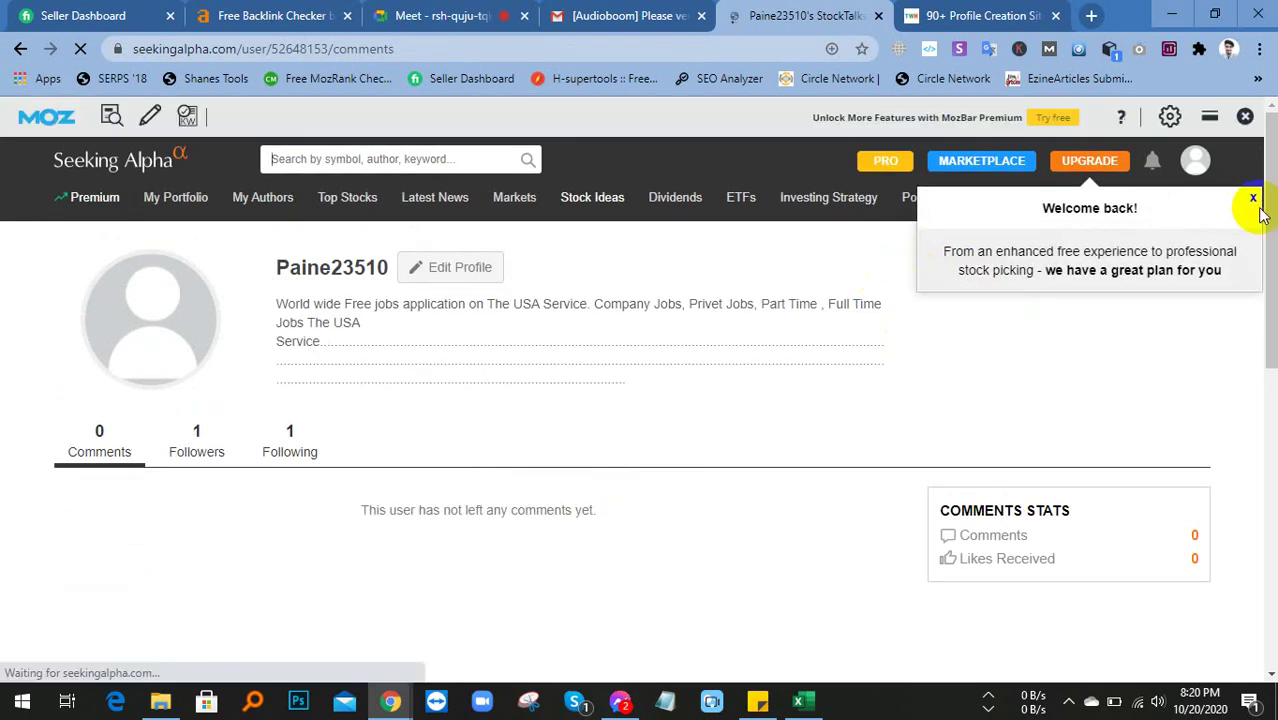
Dismiss the welcome-back popup and check that the profile's Website link opens
left_click(1252, 199)
left_click(979, 285)
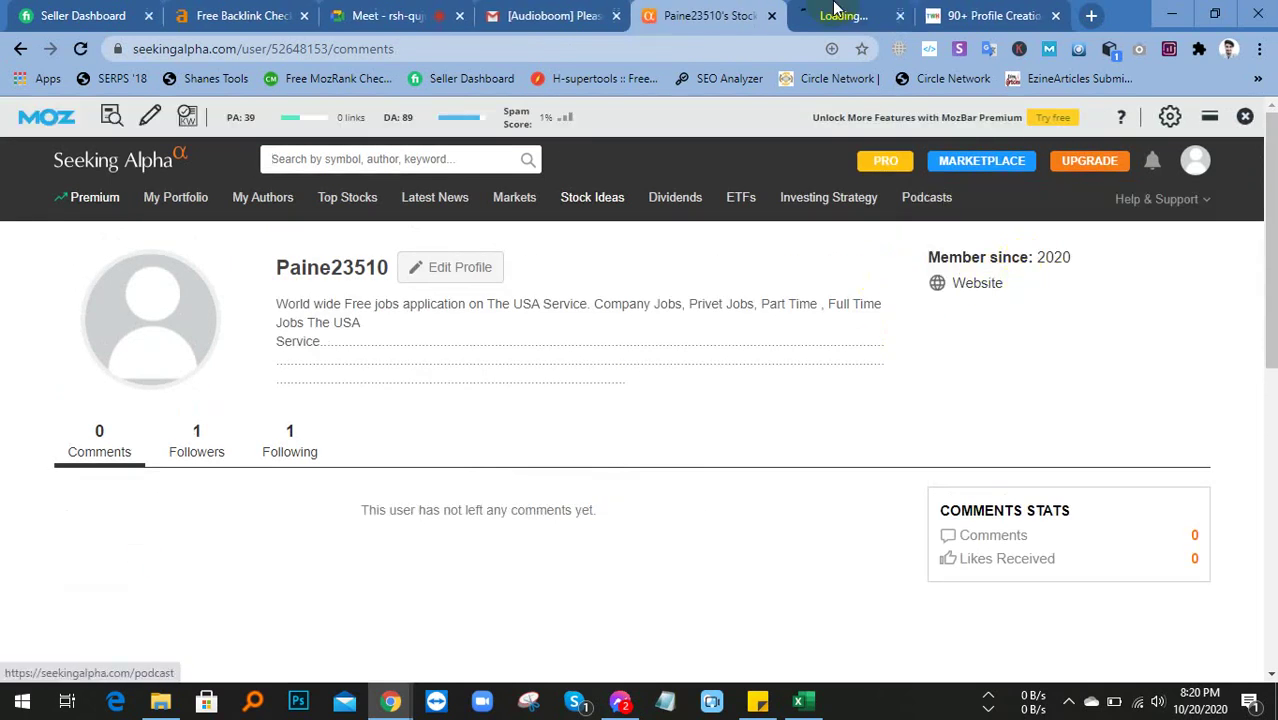
left_click(838, 12)
key("ctrl+w")
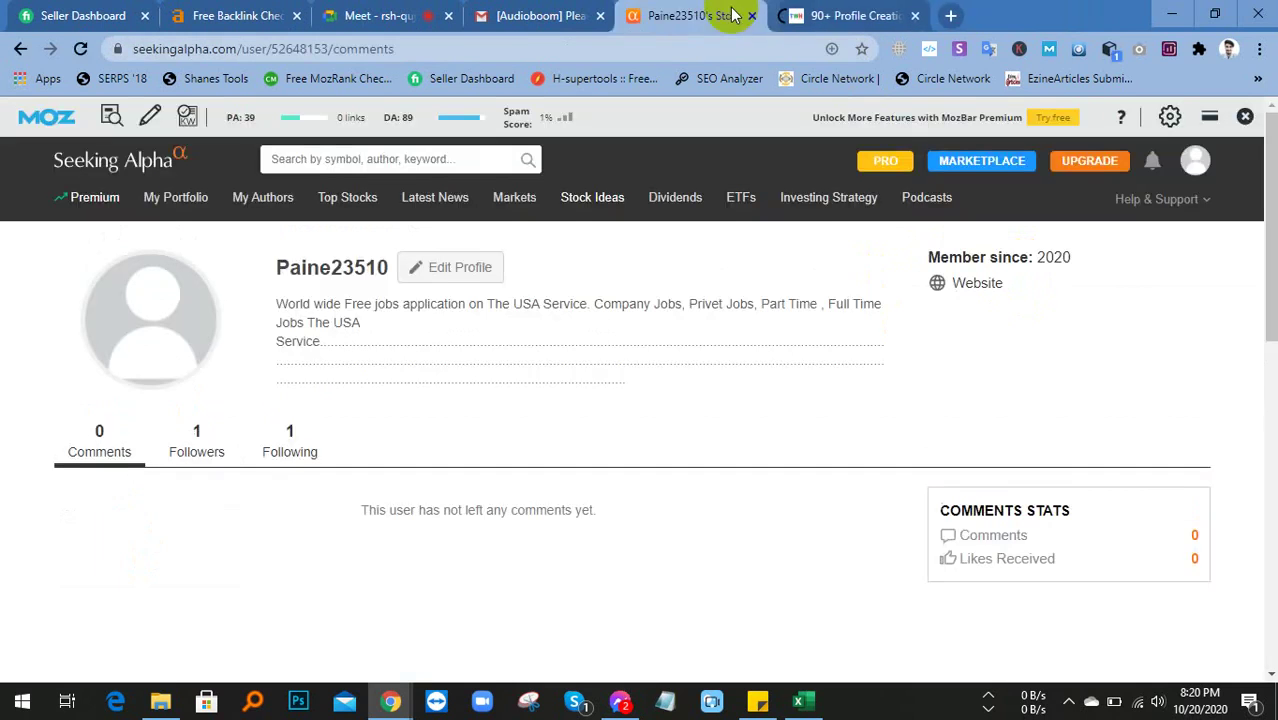
Copy the Seeking Alpha profile URL and load it in a new incognito window
left_click(465, 48)
right_click(466, 48)
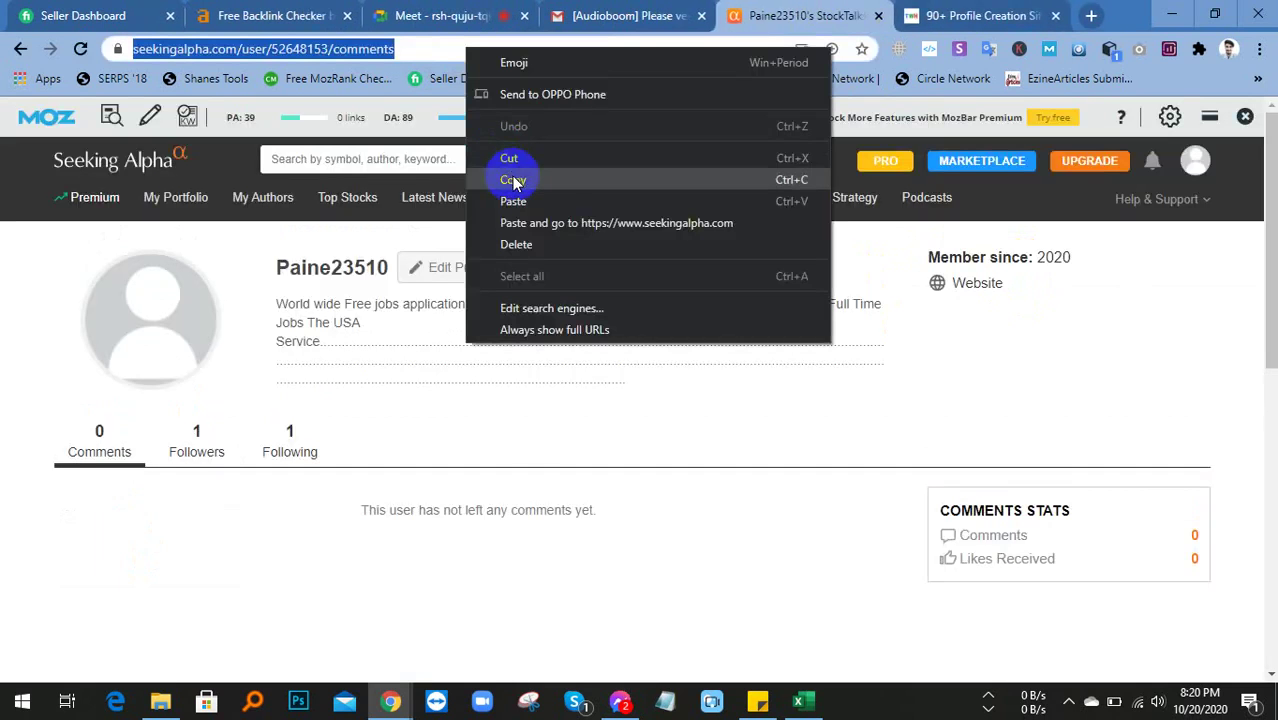
left_click(513, 183)
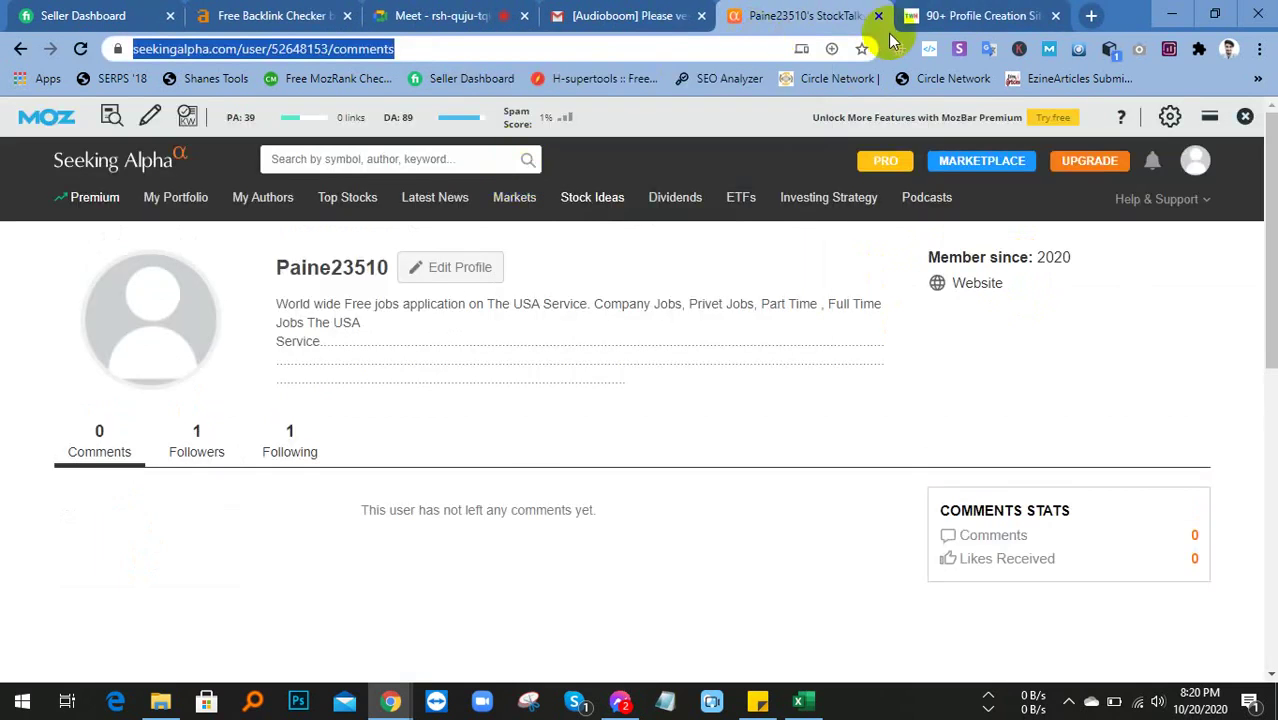
left_click(628, 10)
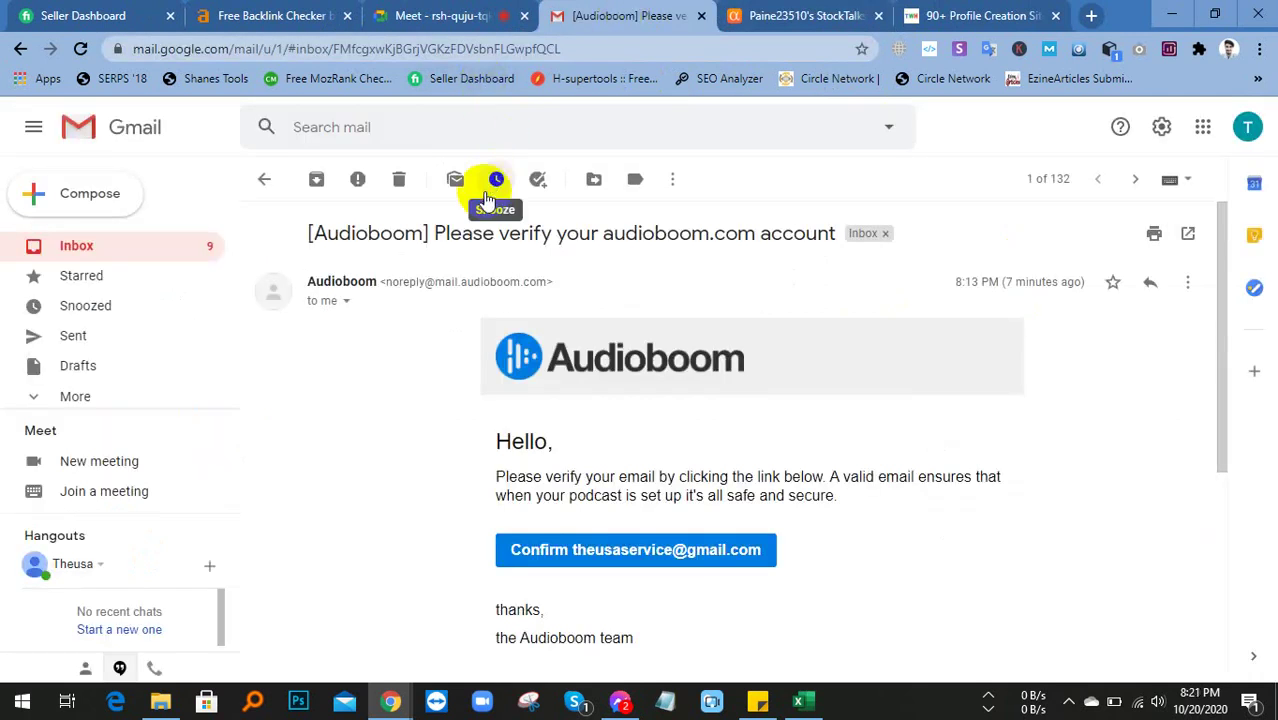
left_click(97, 250)
left_click(790, 10)
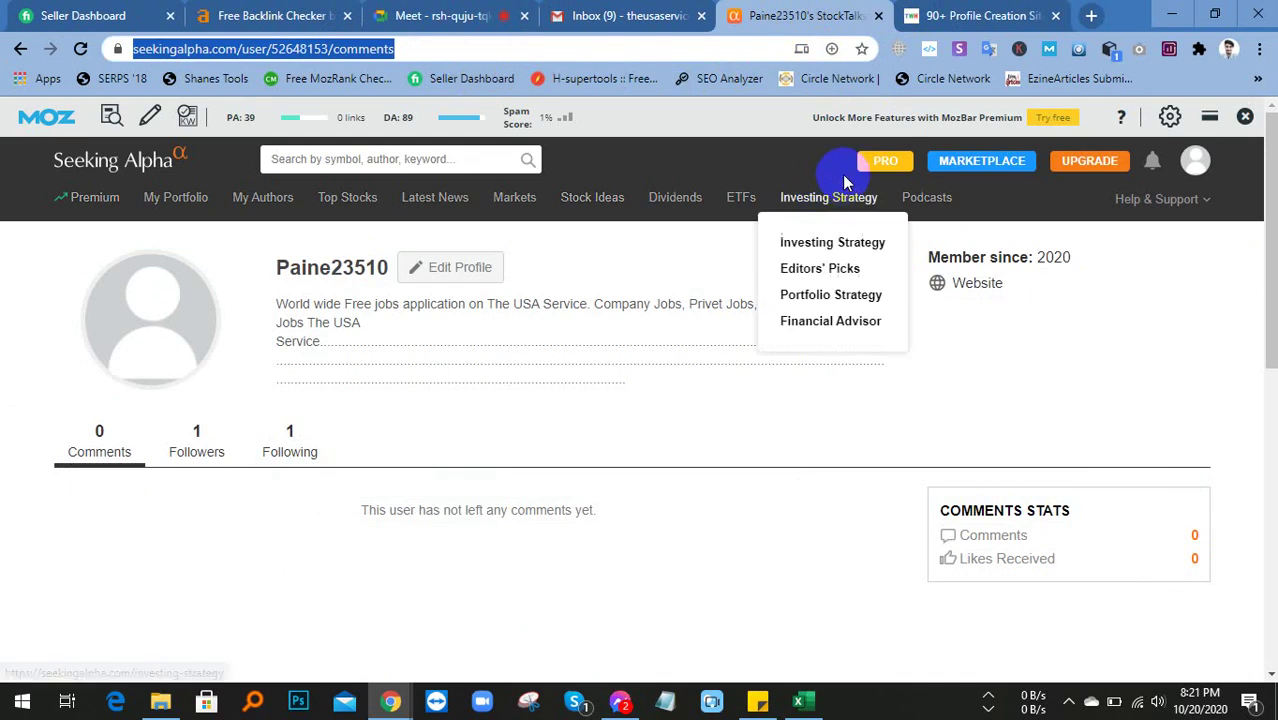
right_click(515, 45)
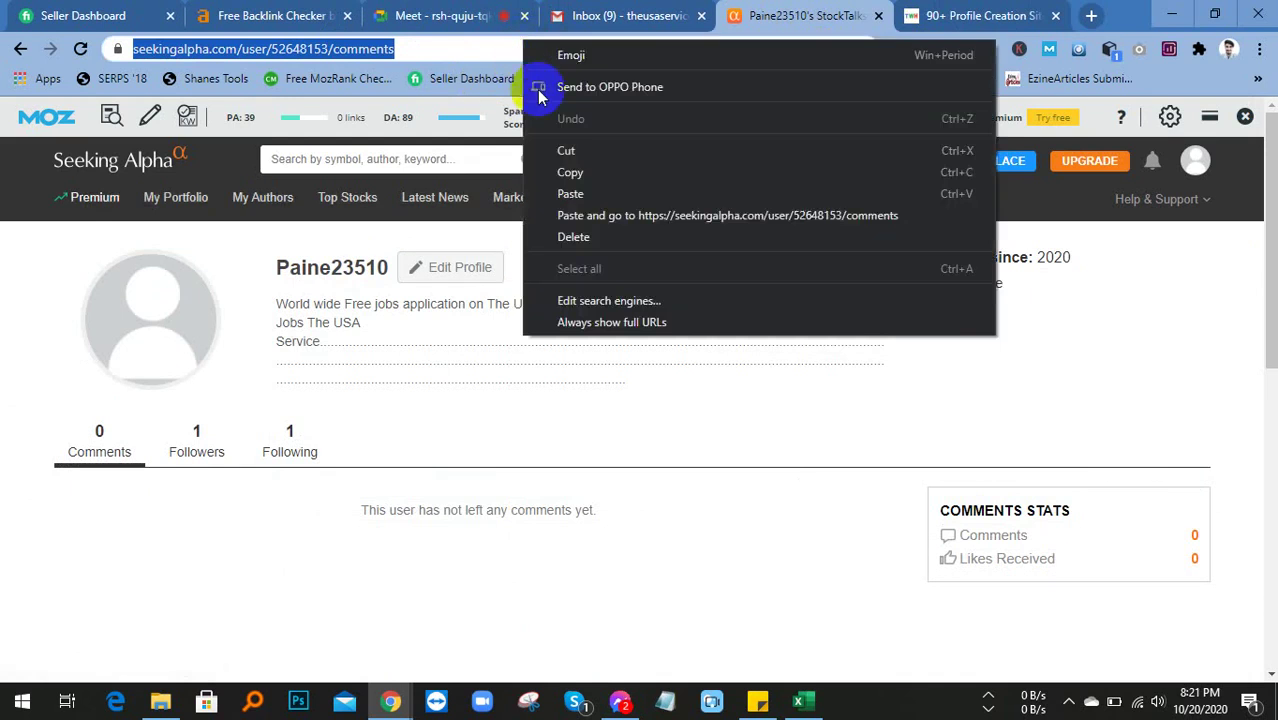
left_click(600, 163)
left_click(1254, 48)
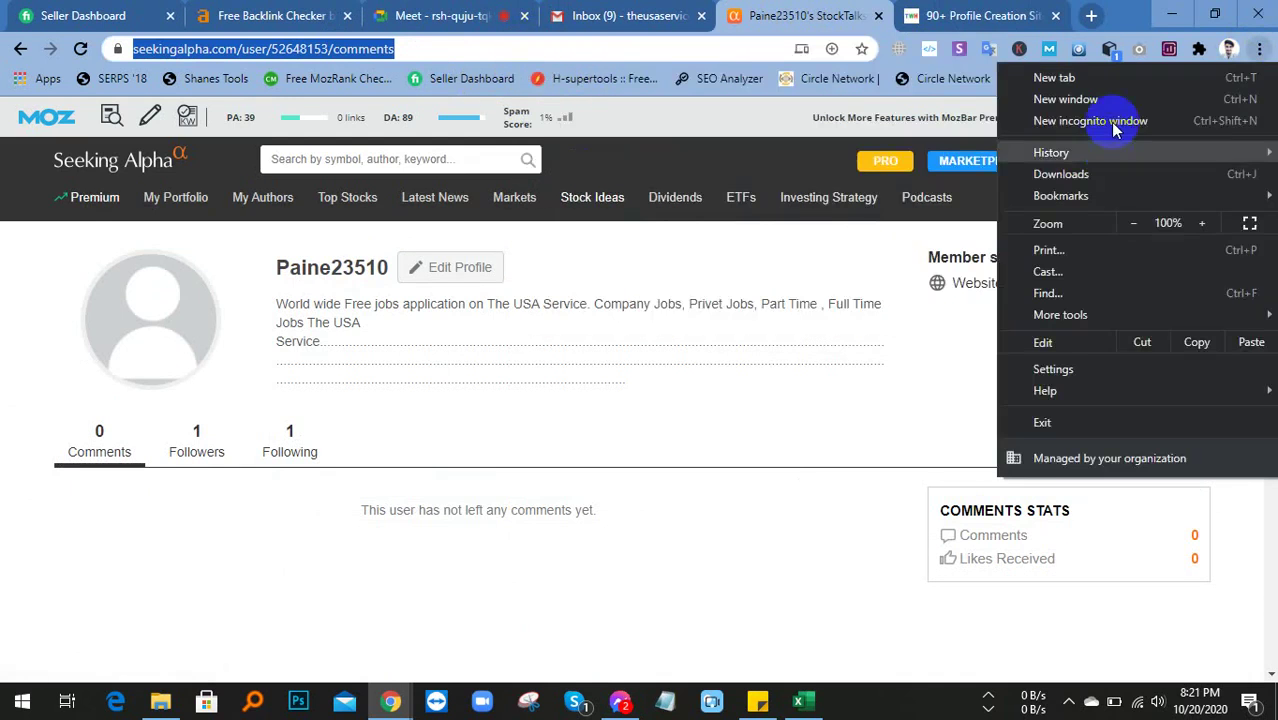
left_click(1121, 118)
key("ctrl+v")
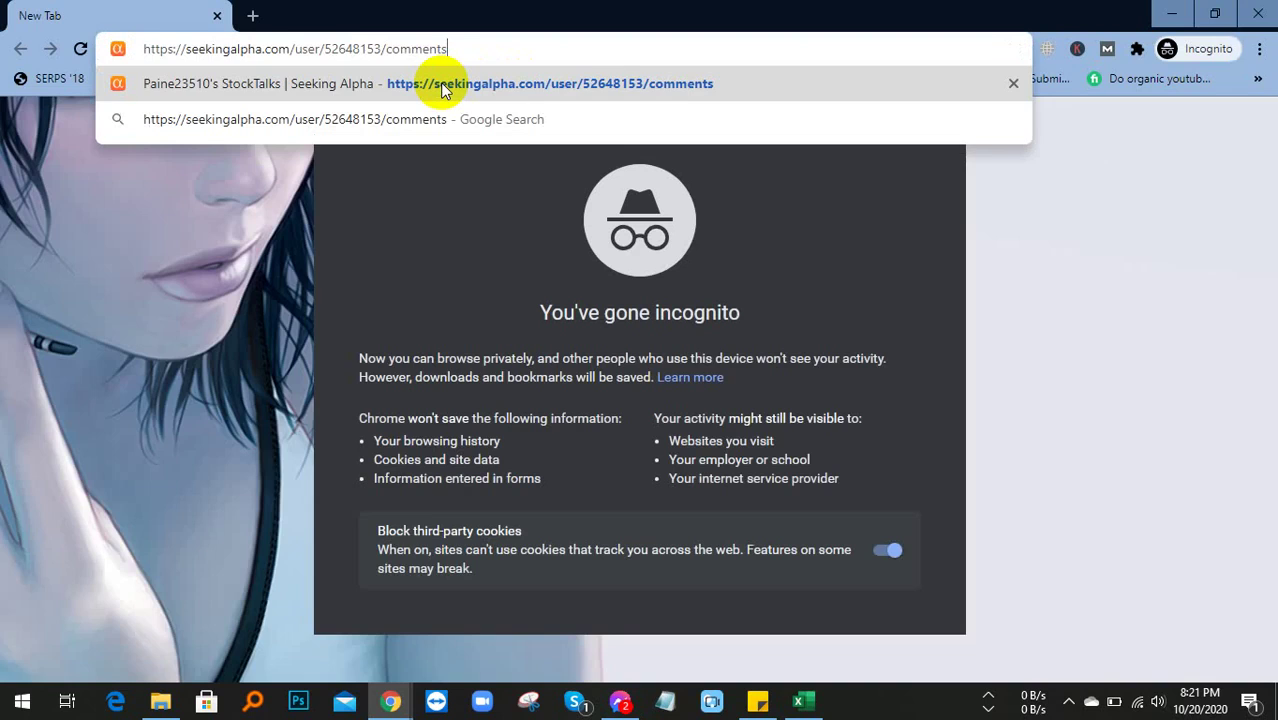
left_click(445, 86)
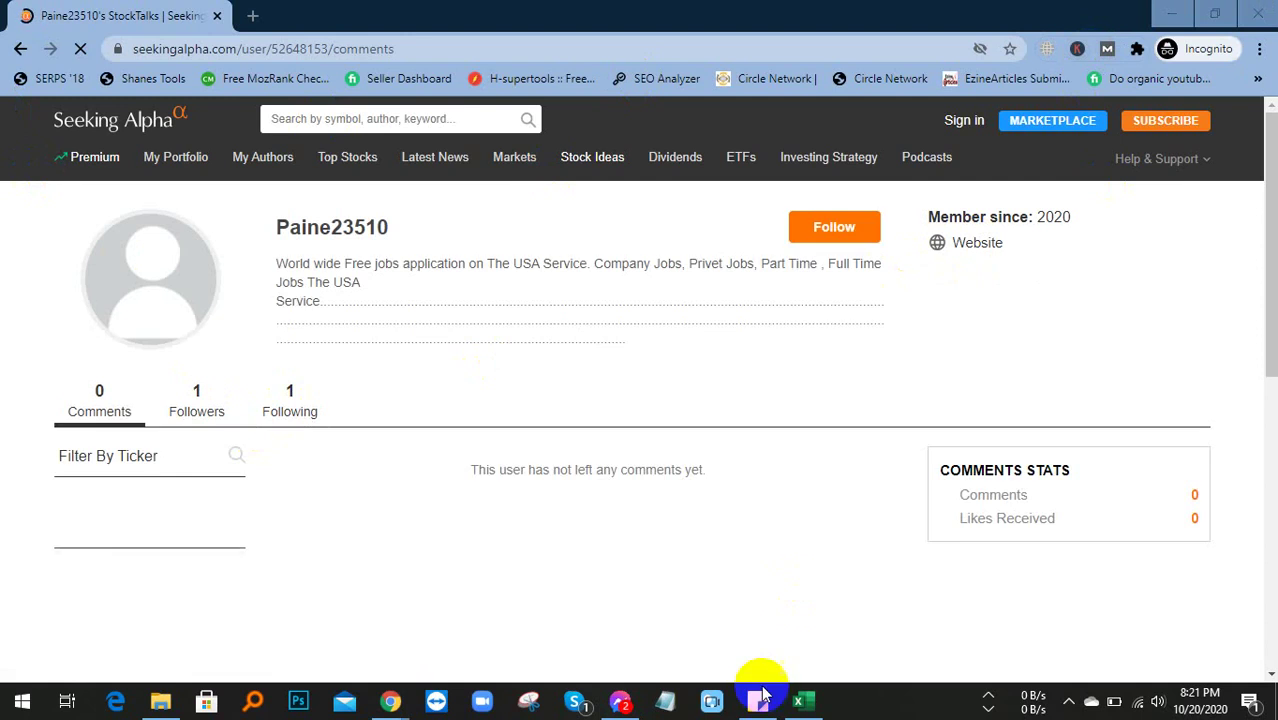
Paste the Seeking Alpha profile link into cell B3
left_click(799, 701)
left_click(171, 257)
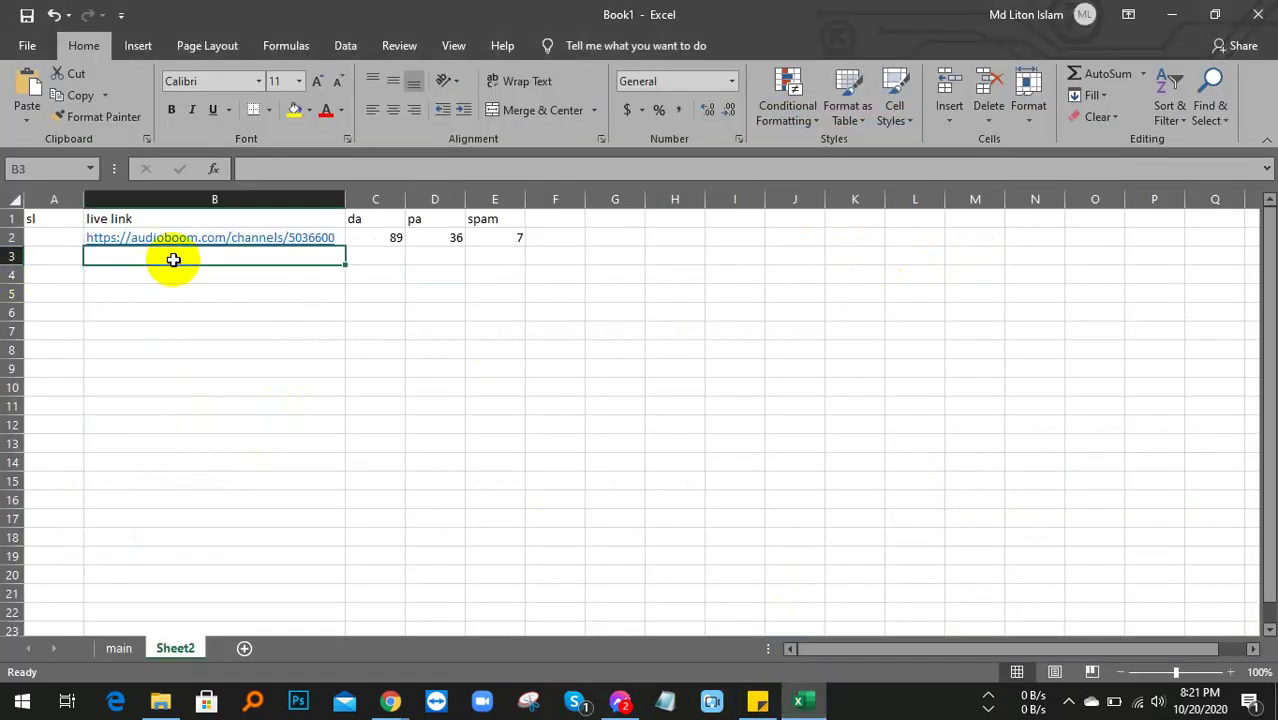
key("ctrl+v")
left_click(262, 305)
left_click(371, 256)
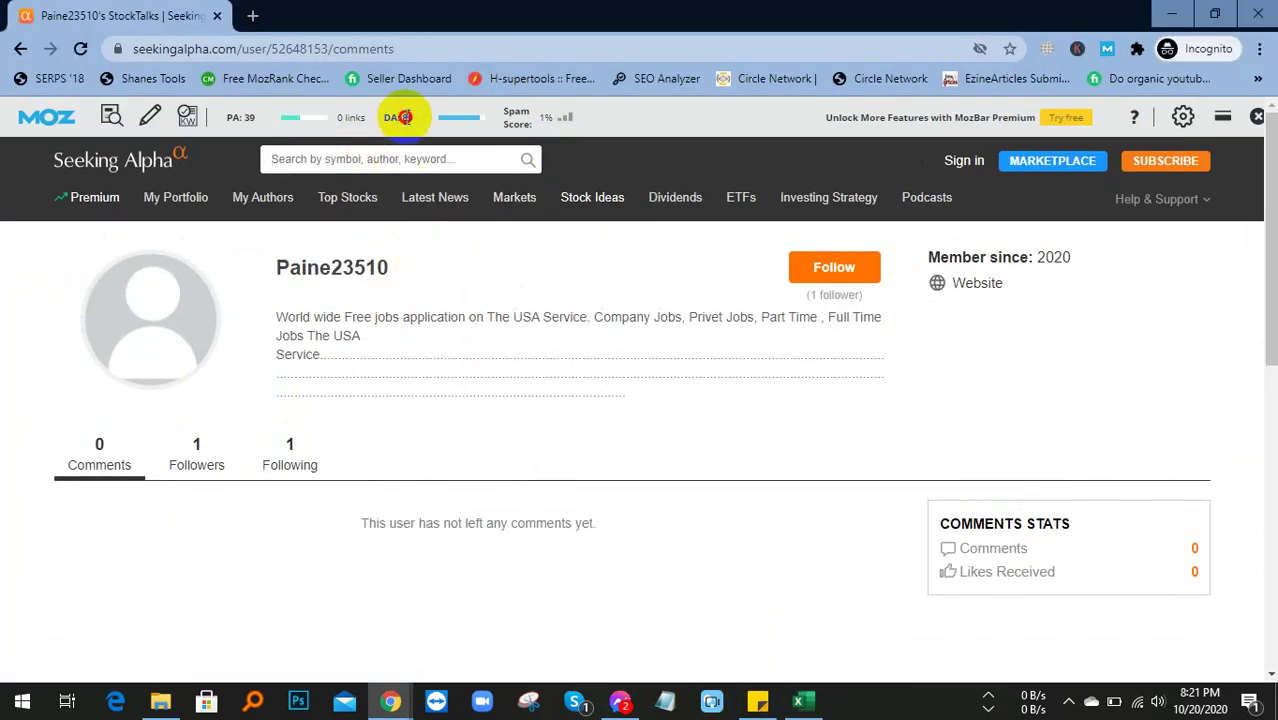
Copy the MozBar DA of 89 into C3
double_click(400, 117)
right_click(400, 117)
left_click(442, 128)
key("alt+Tab")
left_click(384, 260)
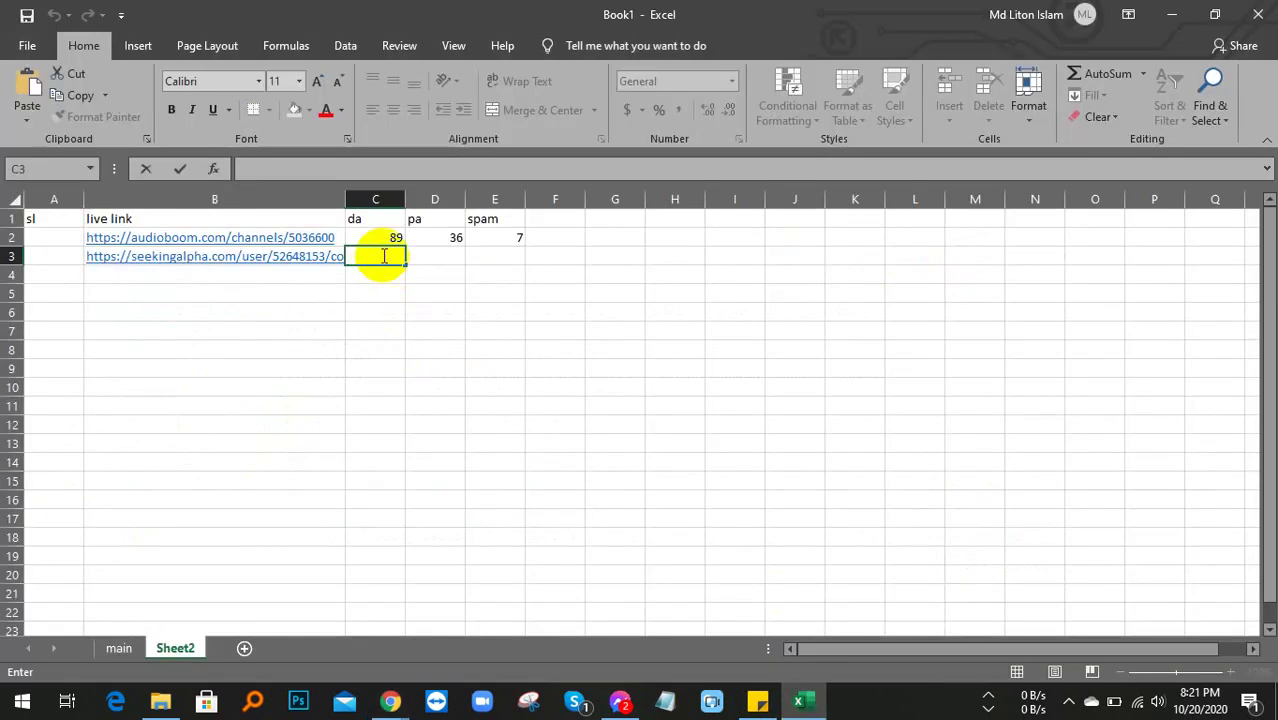
key("ctrl+v")
Copy the MozBar PA of 39 into D3
key("alt+Tab")
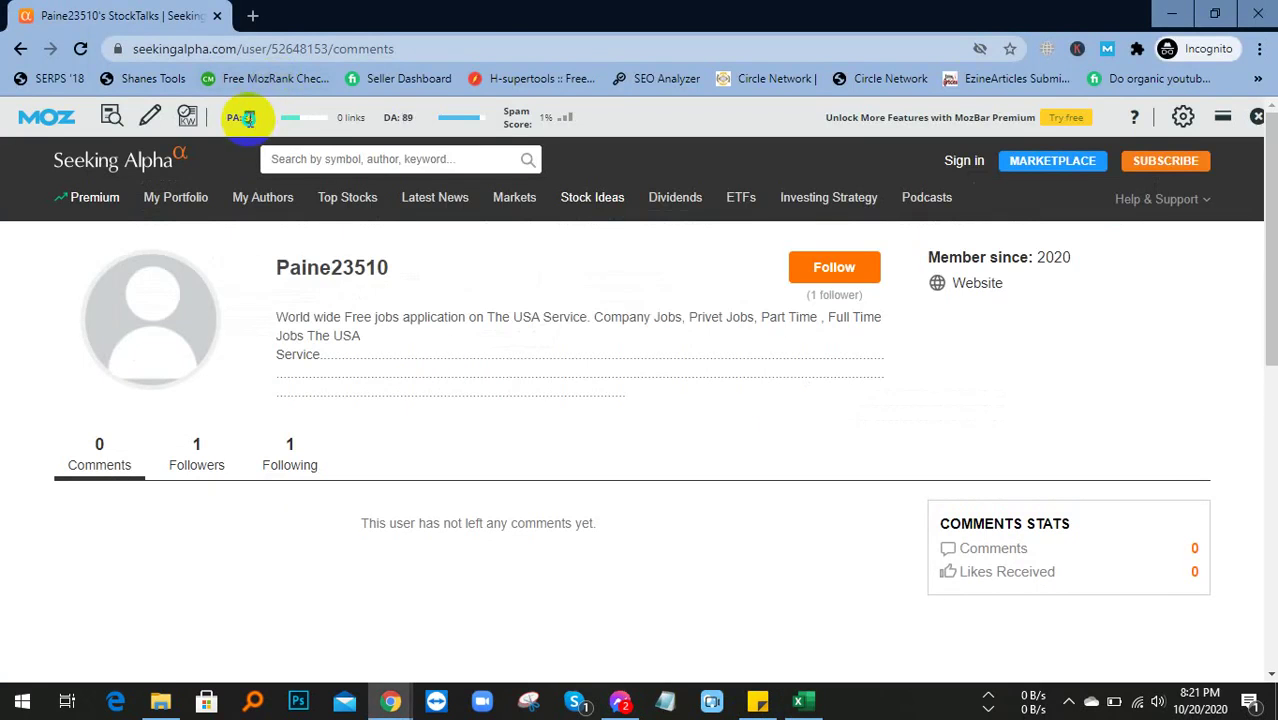
double_click(247, 118)
right_click(247, 118)
left_click(297, 131)
key("alt+Tab")
left_click(435, 256)
key("ctrl+v")
left_click(490, 256)
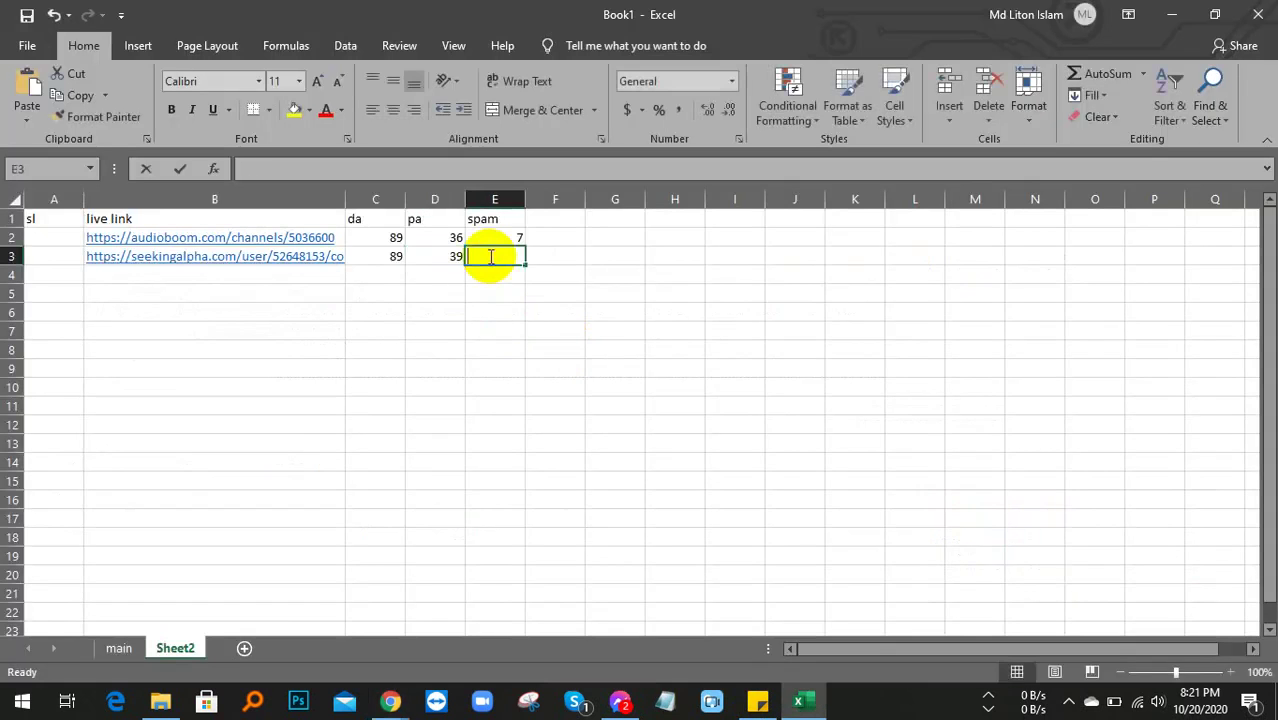
Record the spam score 1 in E3
key("alt+Tab")
key("alt+Tab")
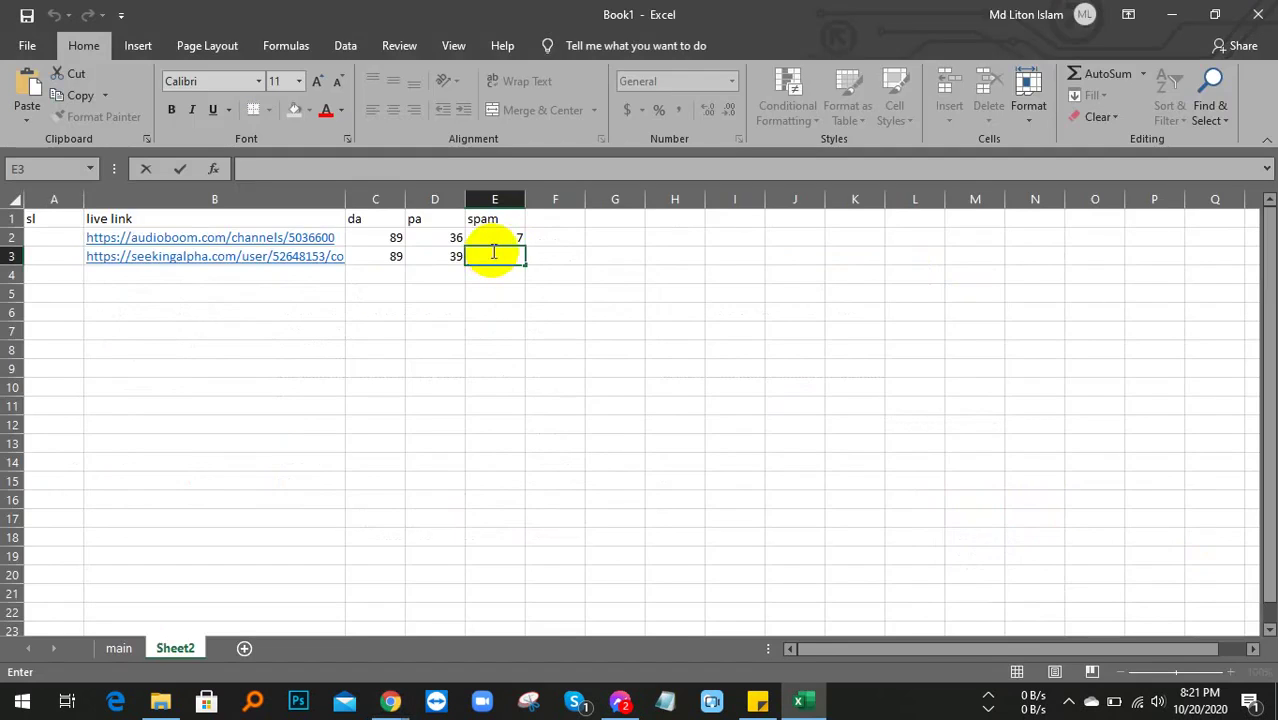
key("Return")
key("alt+Tab")
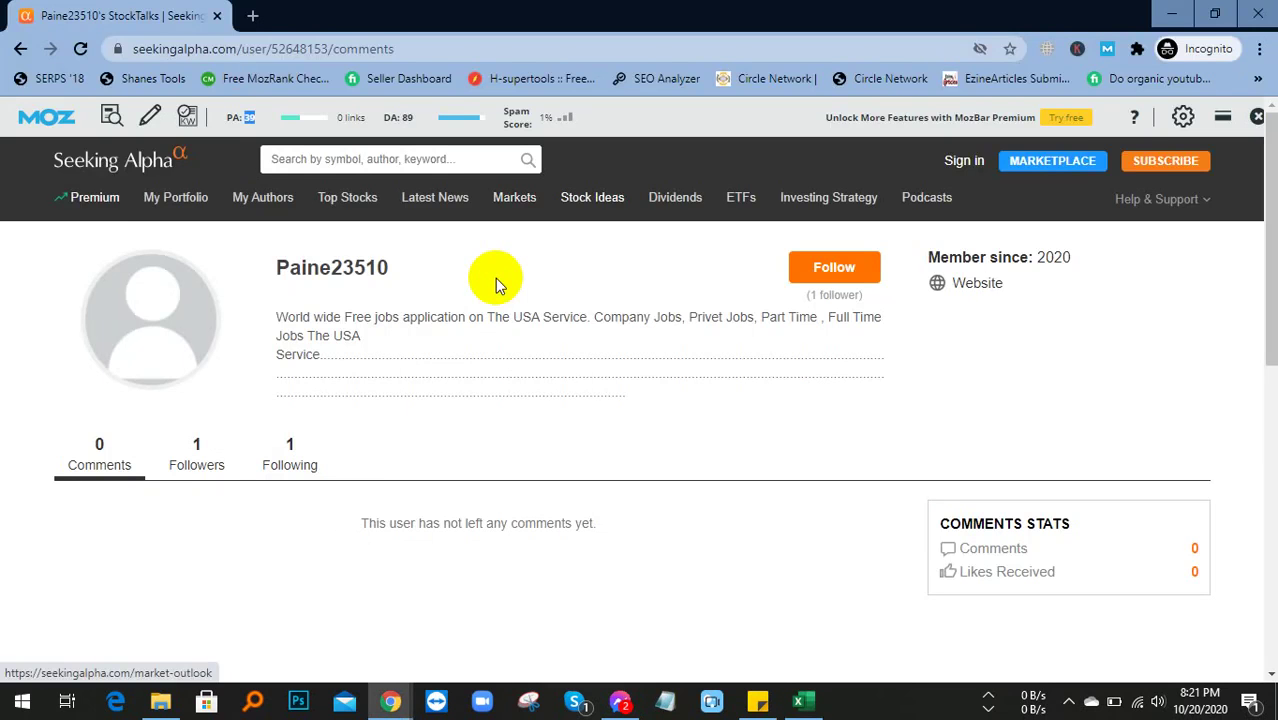
left_click(1245, 16)
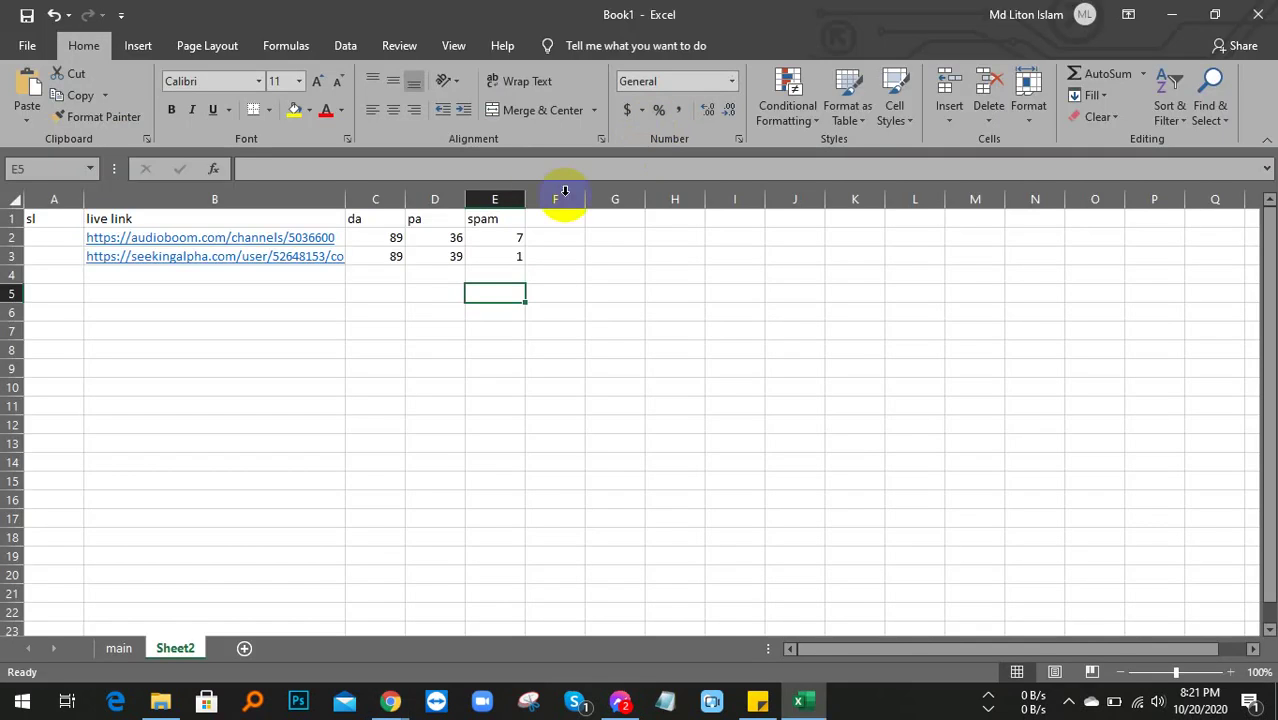
Return to the Seeking Alpha profile and turn off the backlink checker's link highlighting
left_click(398, 704)
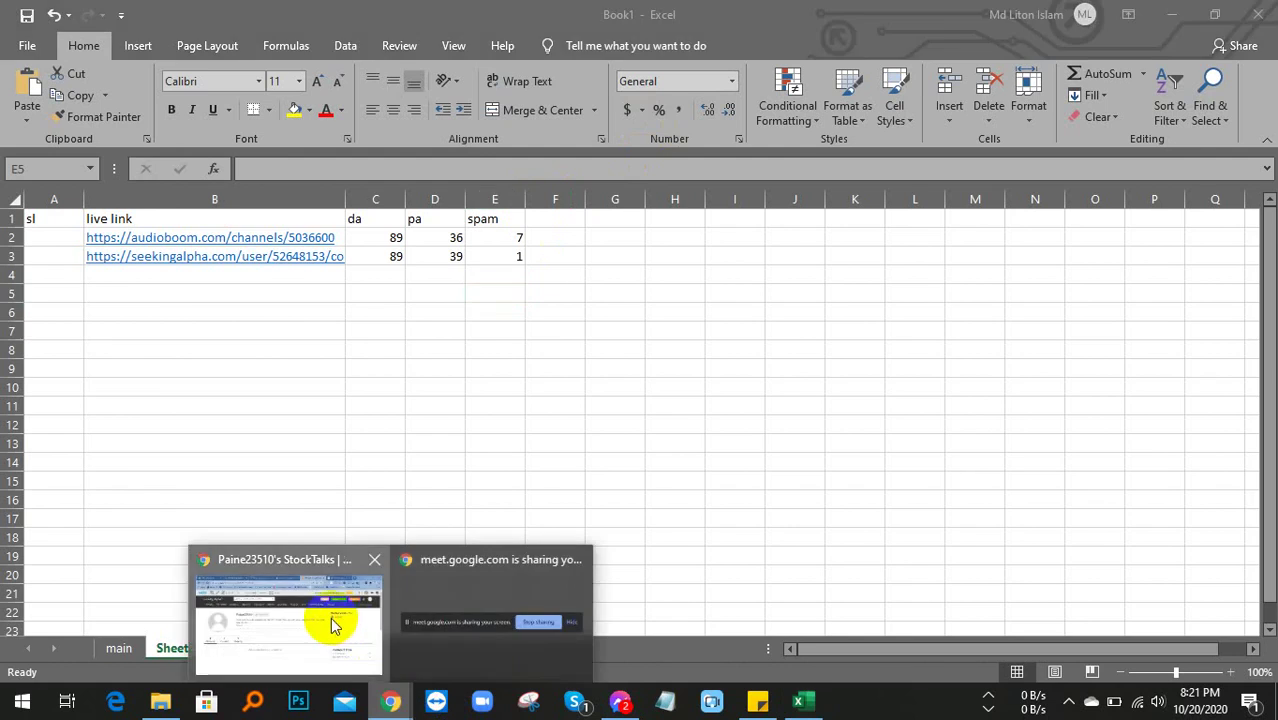
left_click(334, 617)
left_click(929, 48)
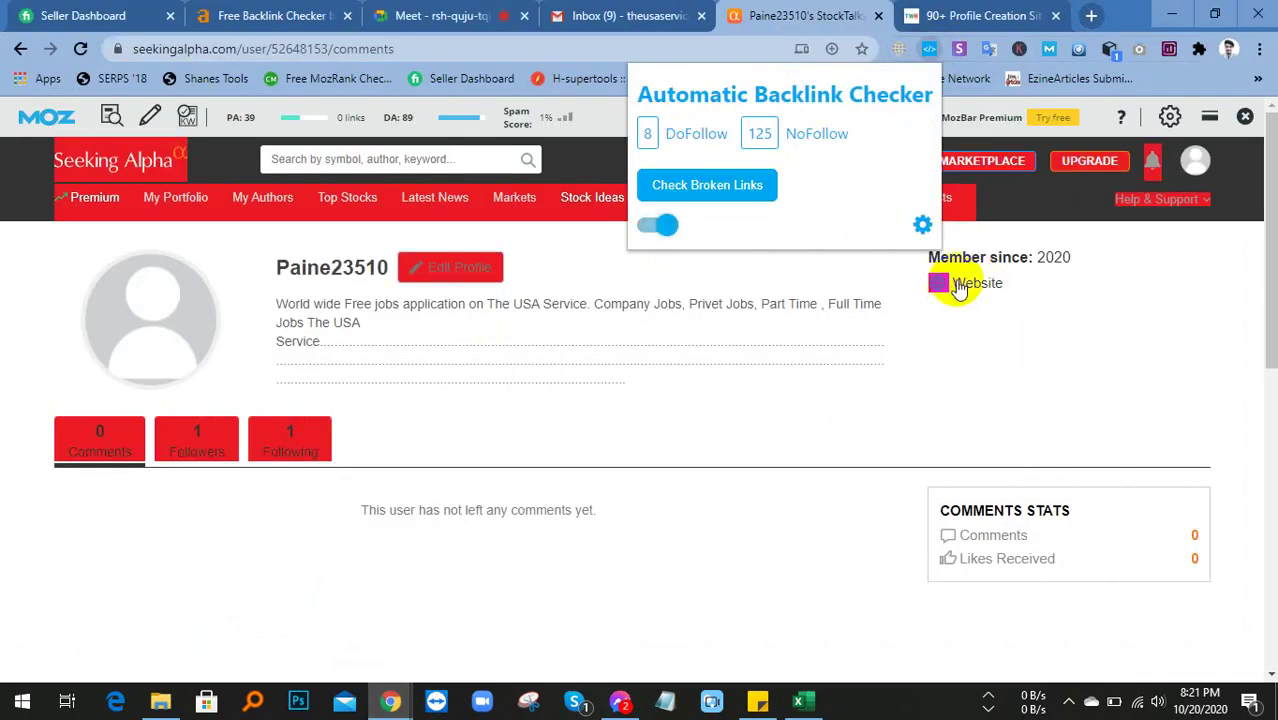
left_click(645, 235)
Copy knowyourmeme.com from the profile-sites list and load it in the Seeking Alpha tab
left_click(651, 400)
left_click(905, 15)
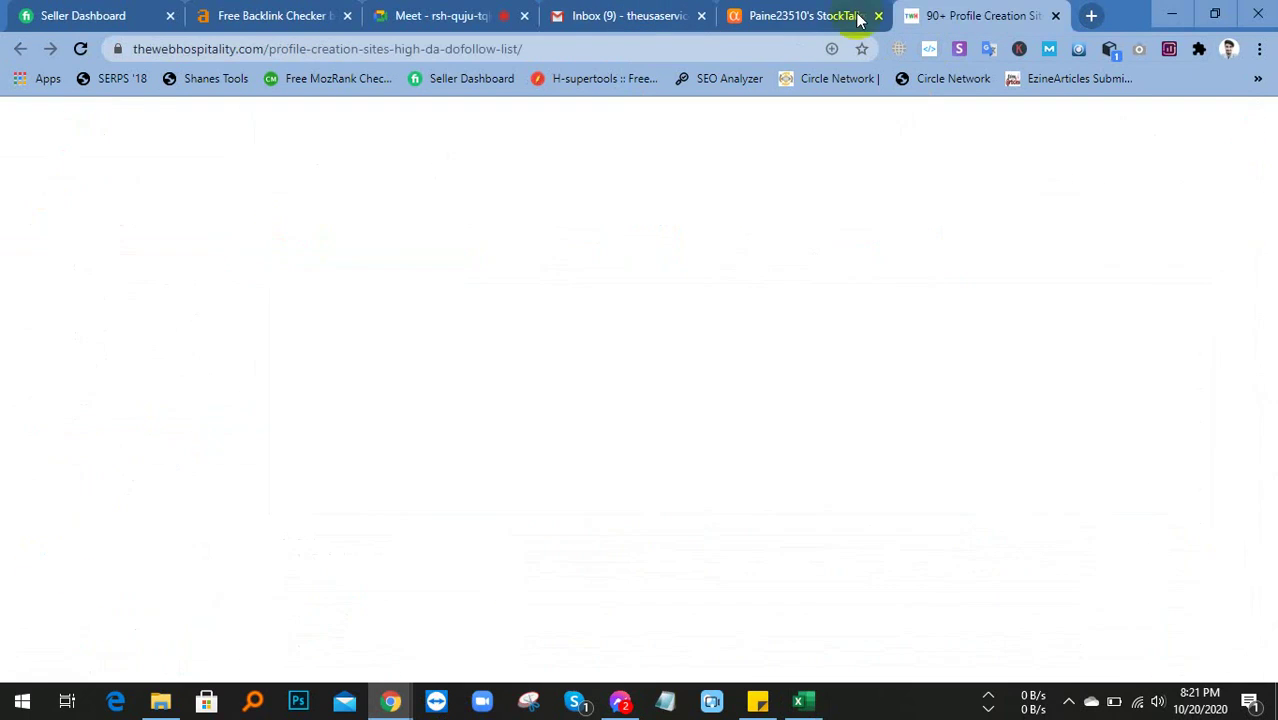
triple_click(374, 410)
right_click(380, 414)
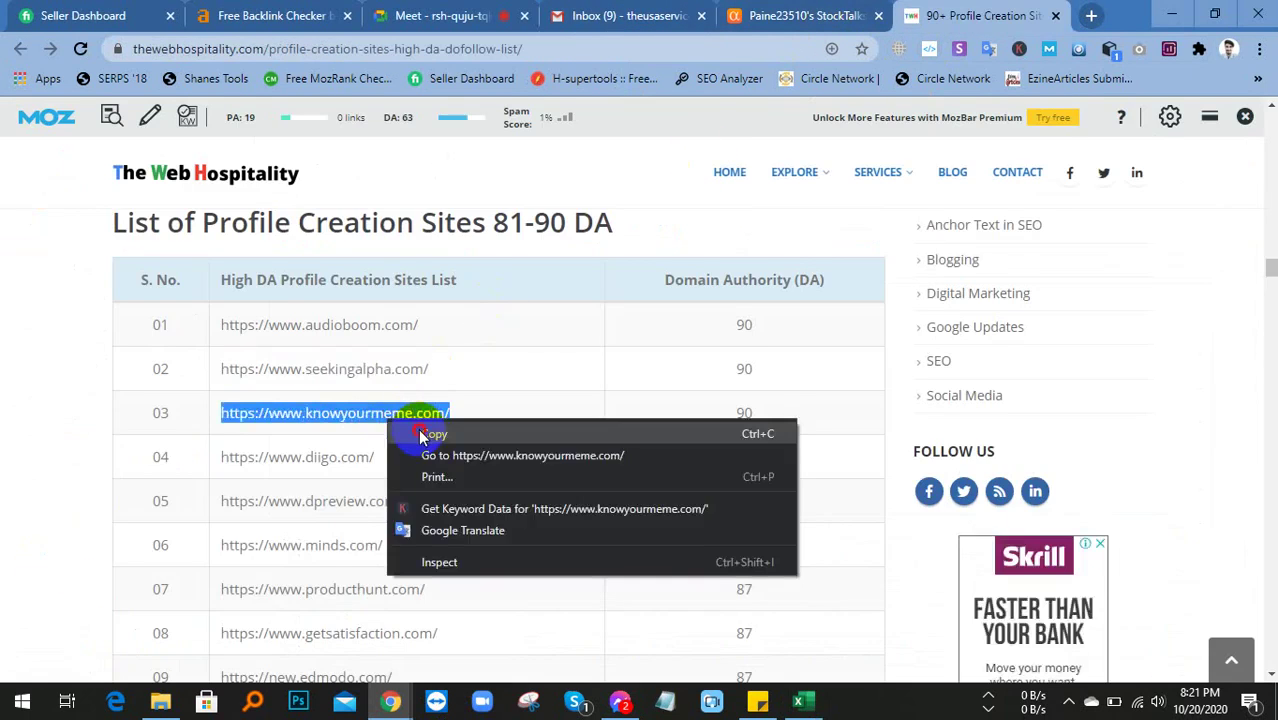
left_click(418, 430)
left_click(800, 15)
left_click(537, 48)
key("ctrl+v")
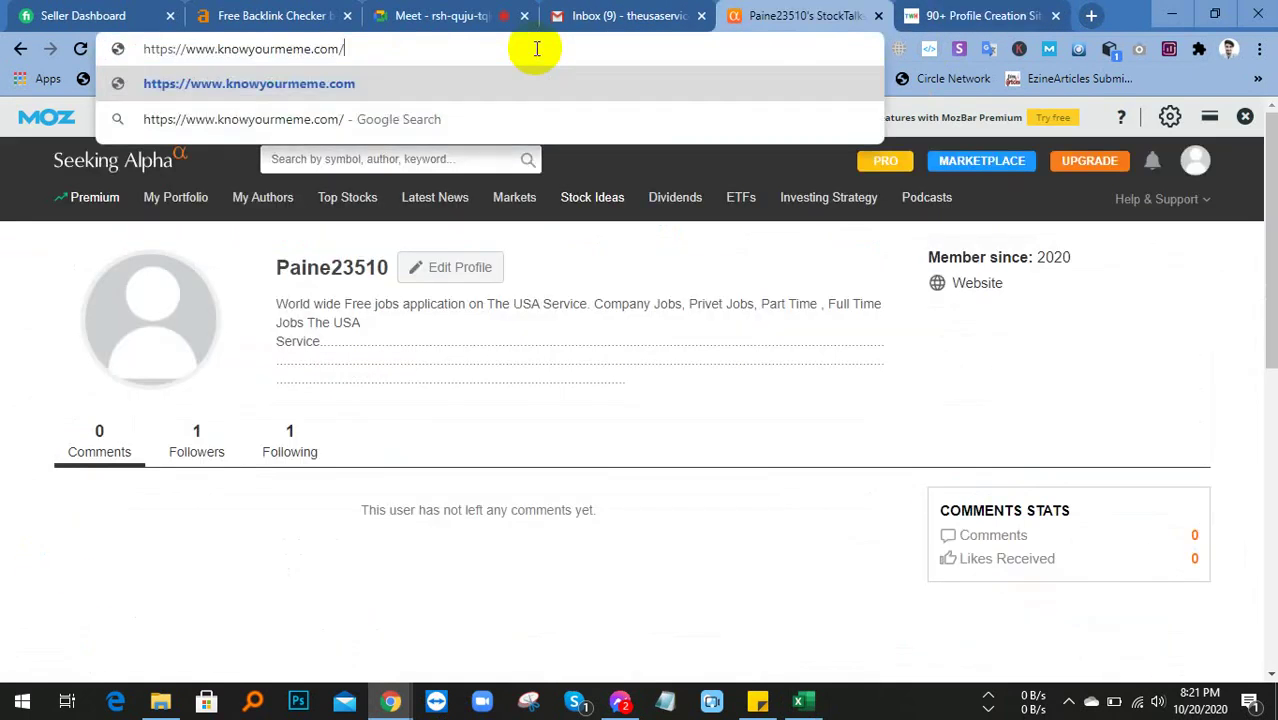
key("Return")
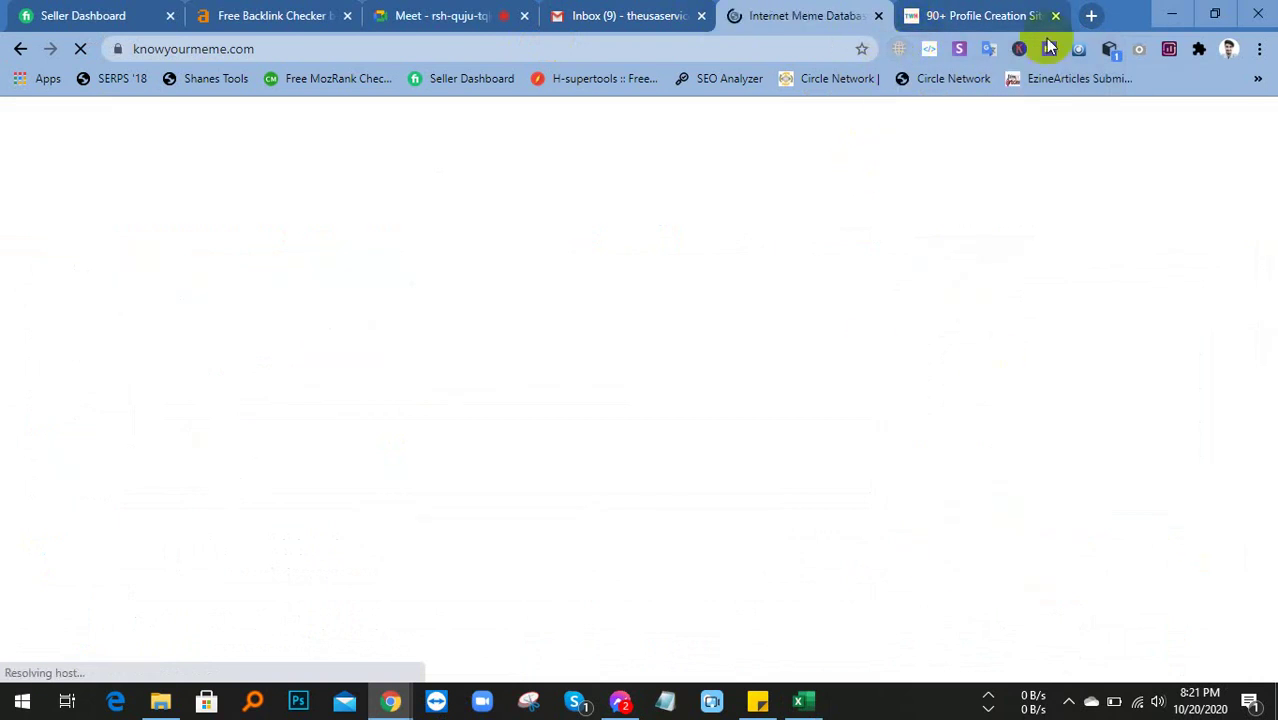
Review the profile creation sites list around the 81-90 DA heading
left_click(1000, 15)
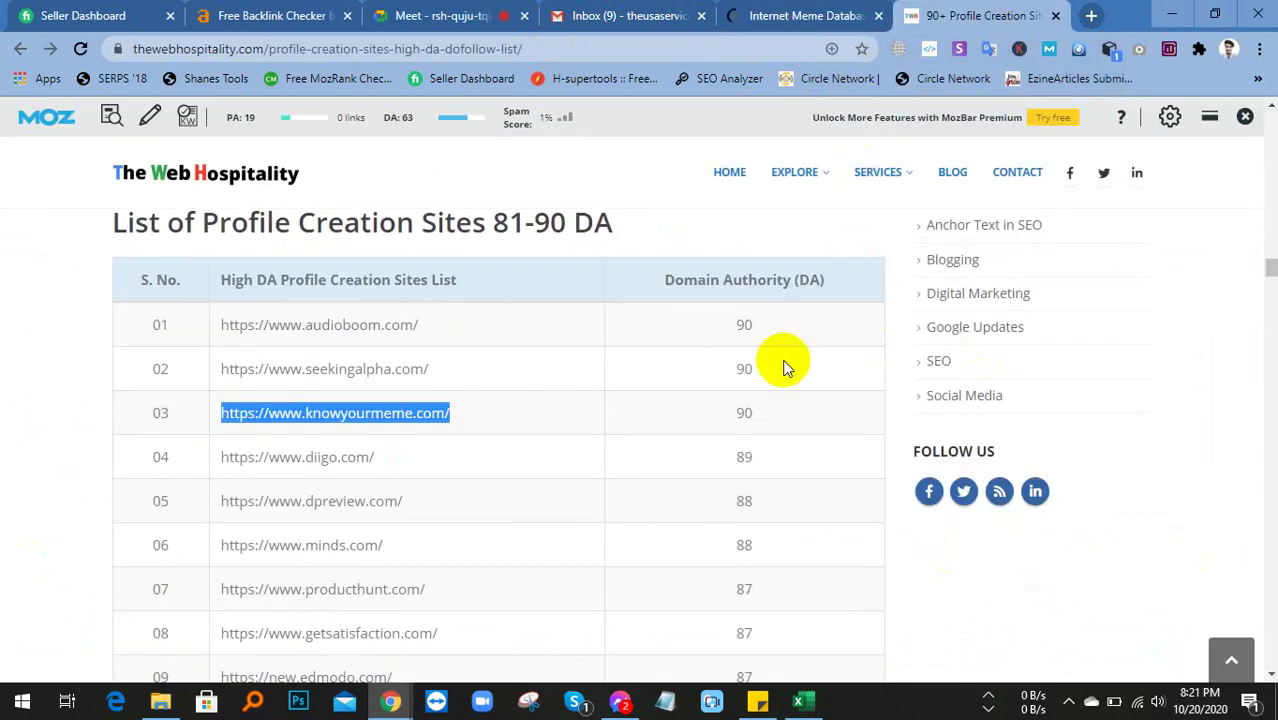
left_click(752, 10)
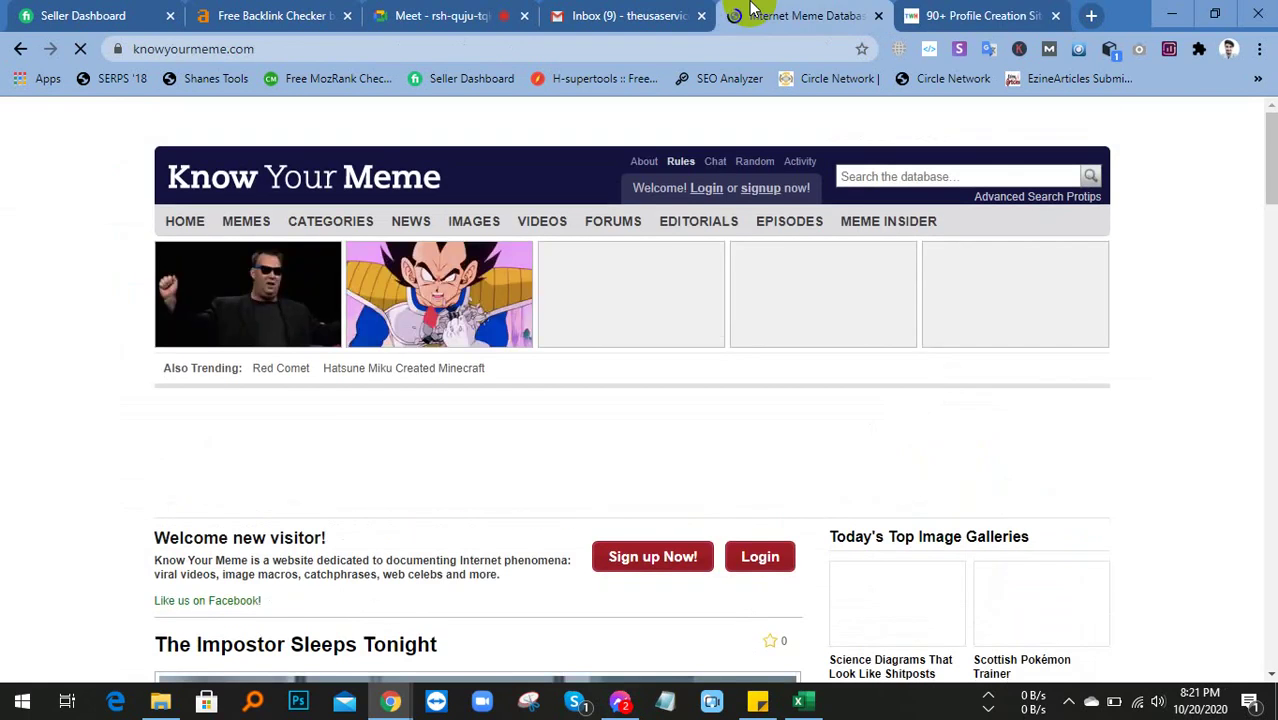
mouse_move(658, 224)
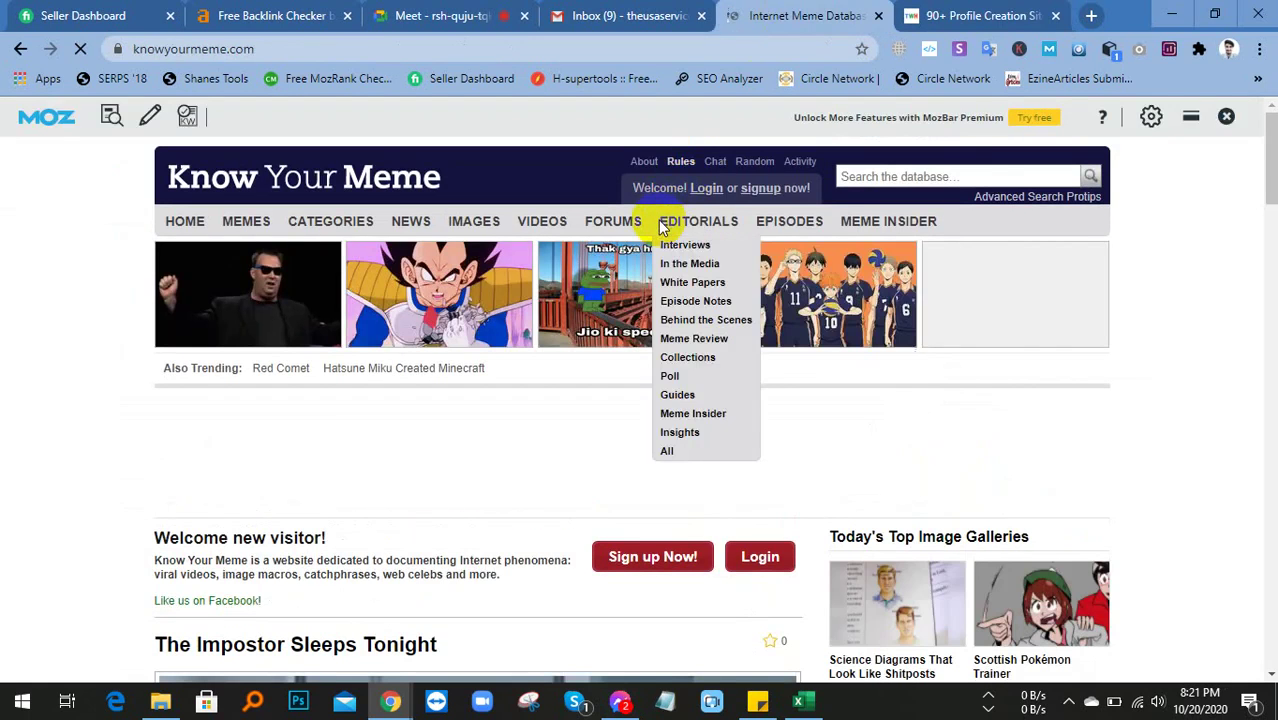
left_click(985, 15)
scroll(499, 385, "up", 2)
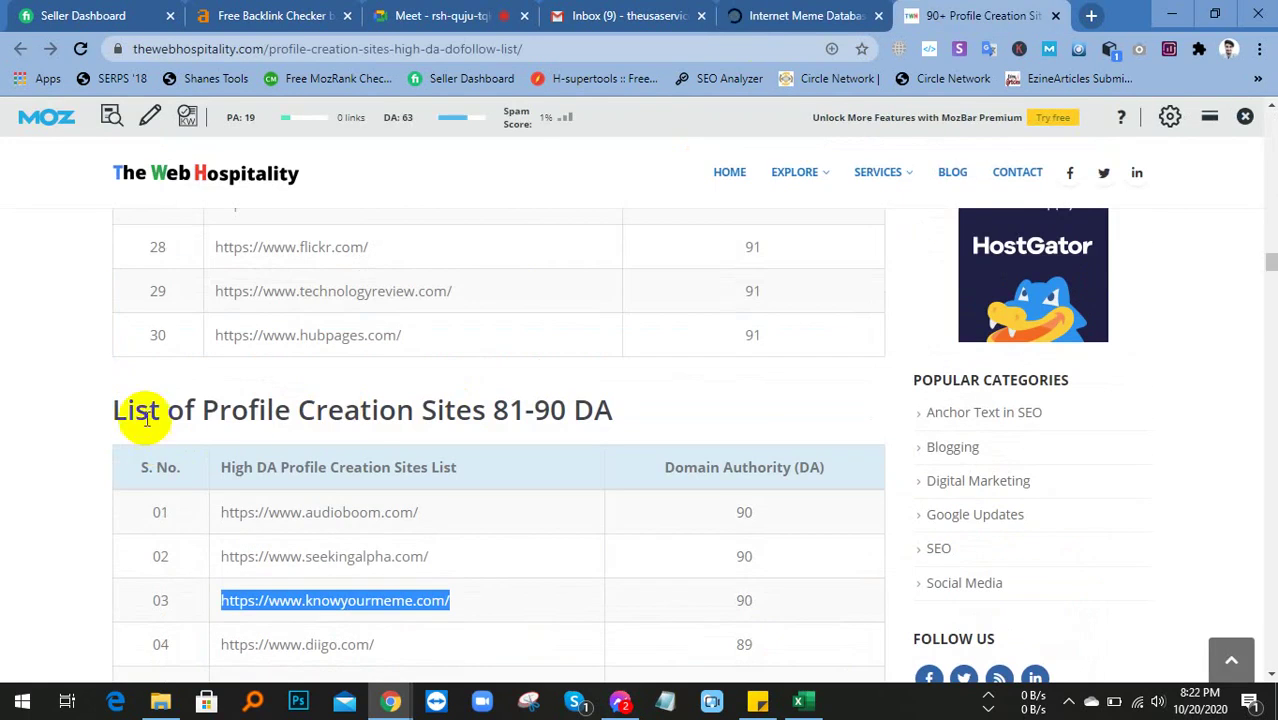
left_click_drag(146, 412, 422, 408)
scroll(379, 391, "up", 15)
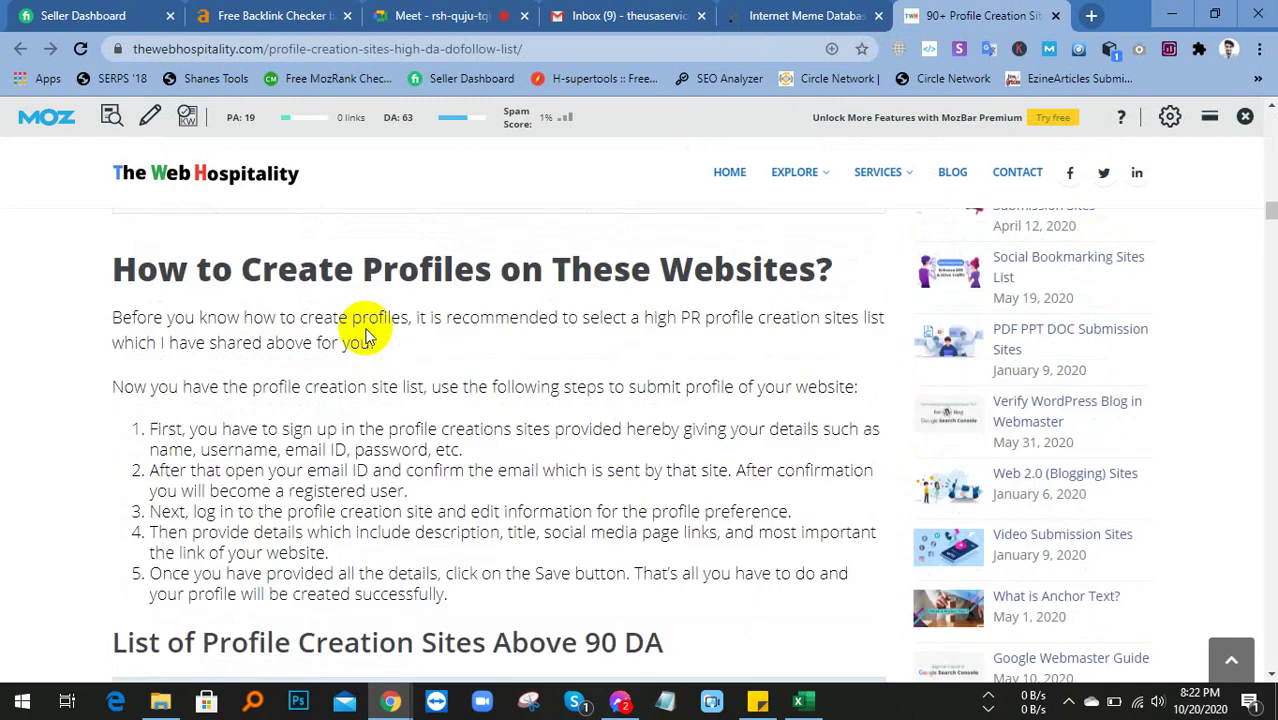
scroll(365, 340, "down", 15)
scroll(371, 345, "up", 1)
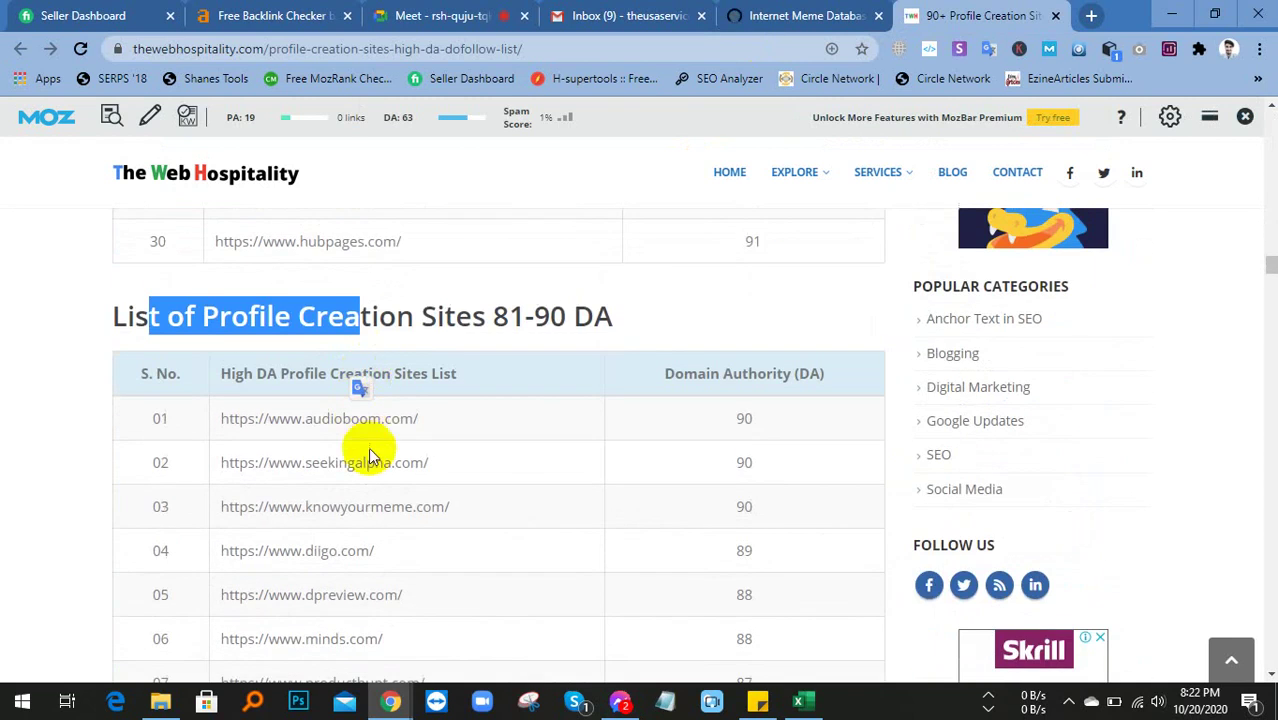
Bring the Google Meet presentation tab back into view
left_click(491, 12)
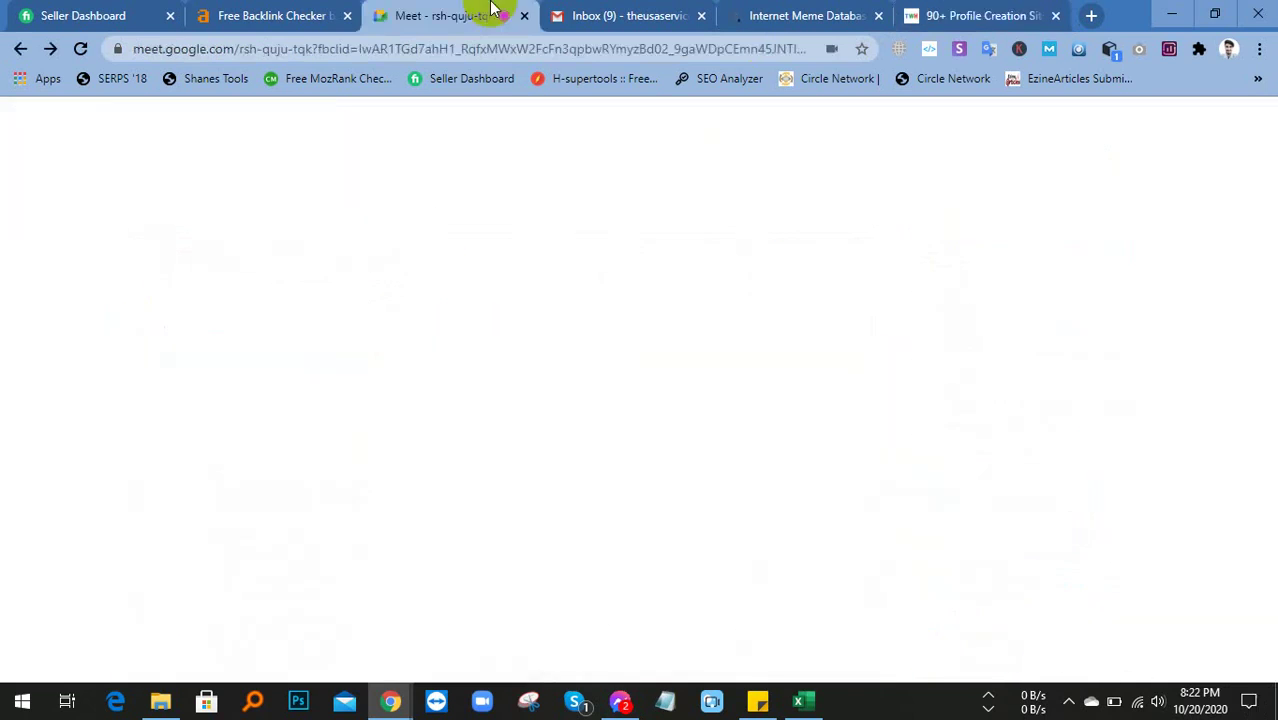
left_click(968, 12)
left_click(1068, 701)
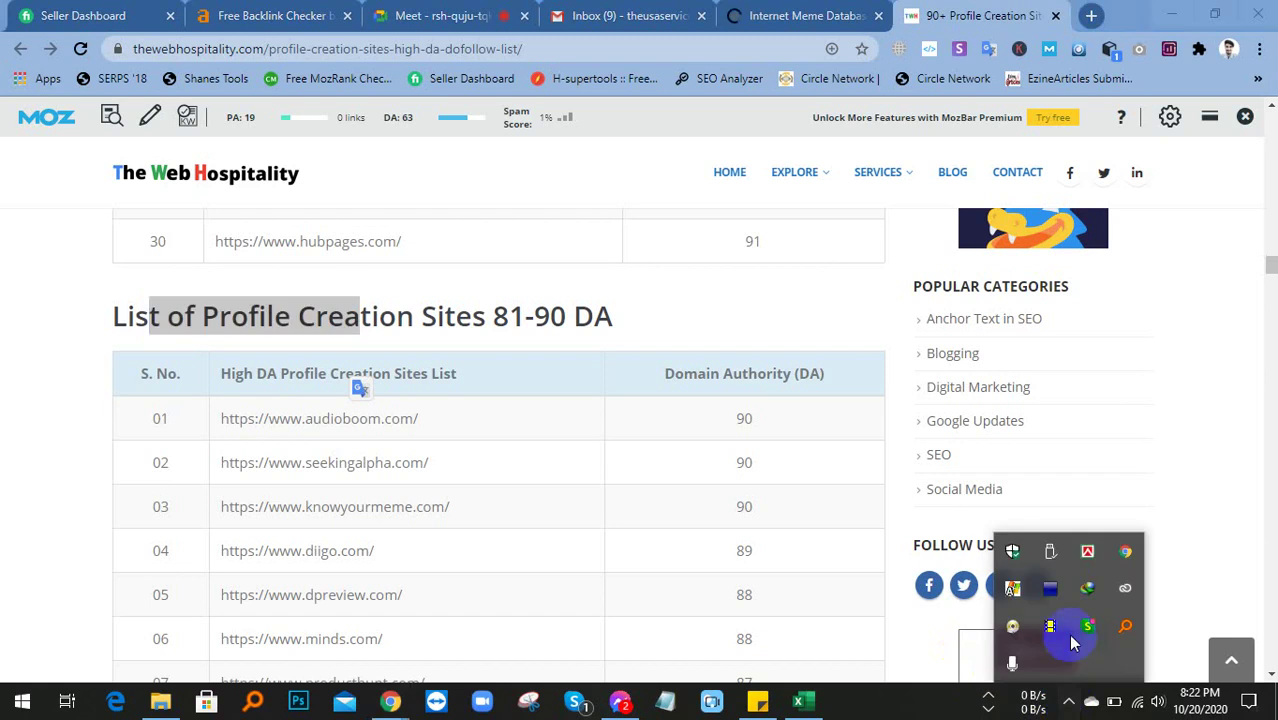
left_click(1049, 632)
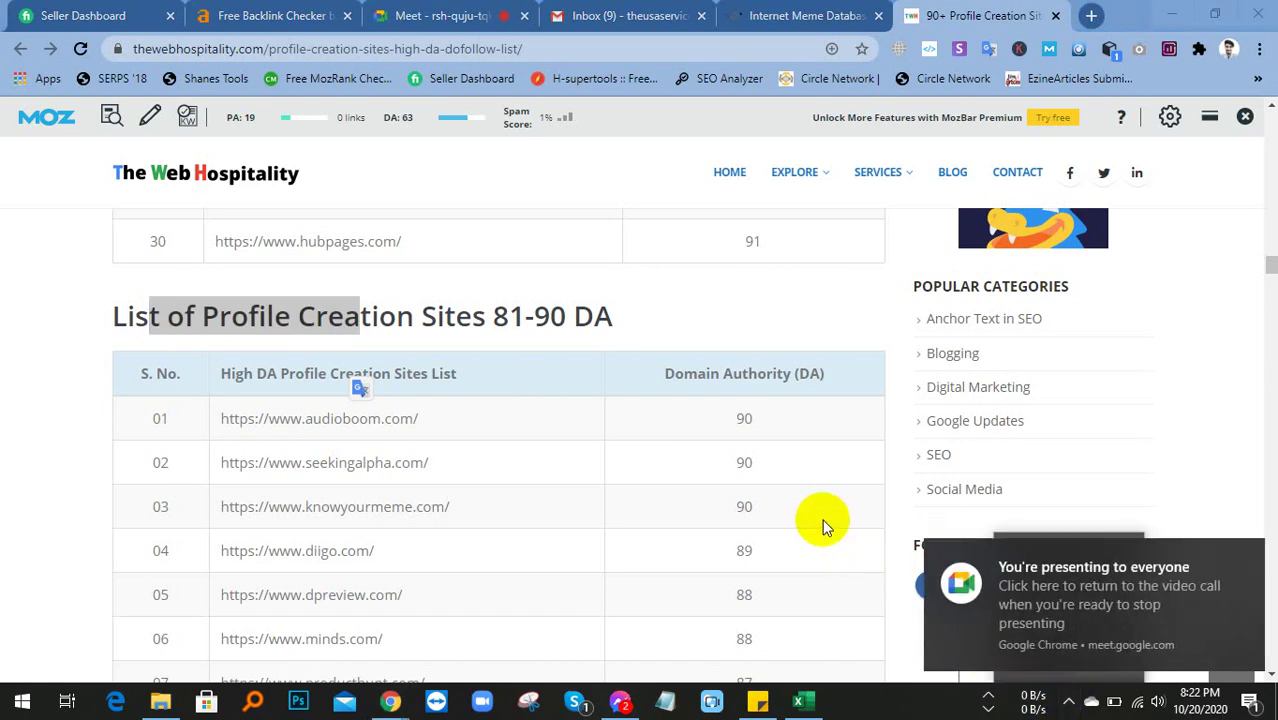
left_click(528, 314)
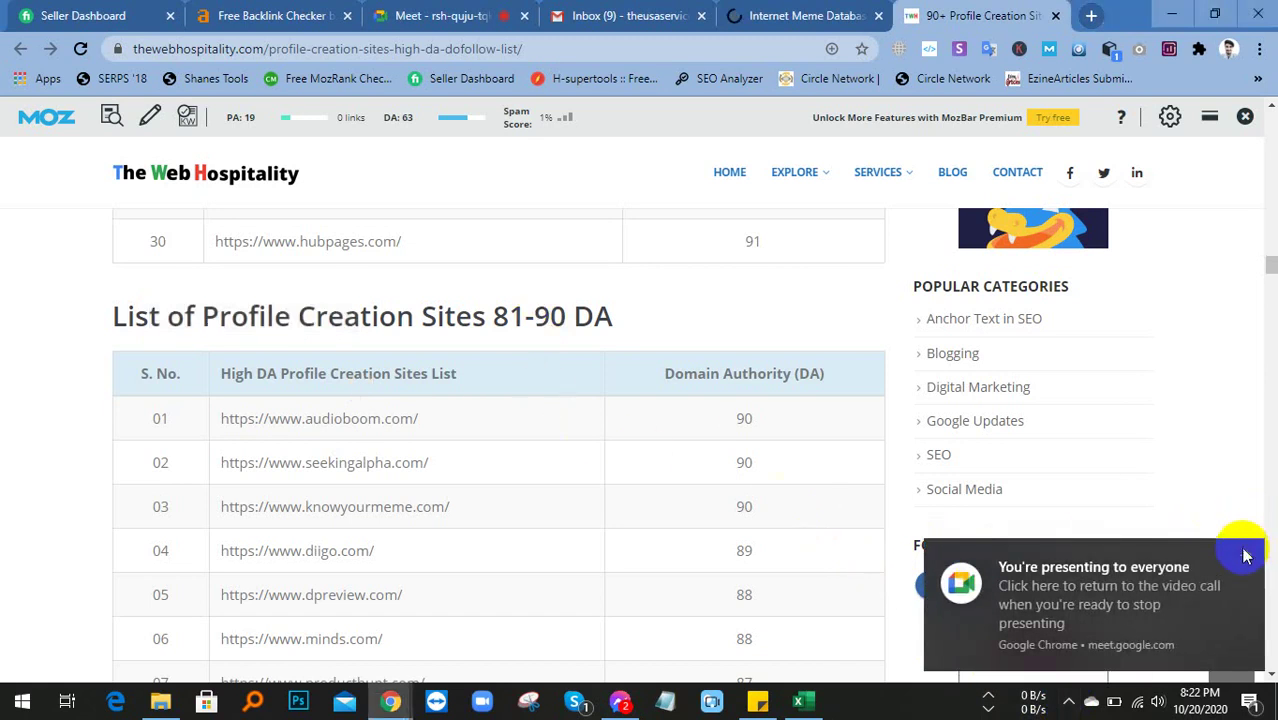
left_click(1242, 555)
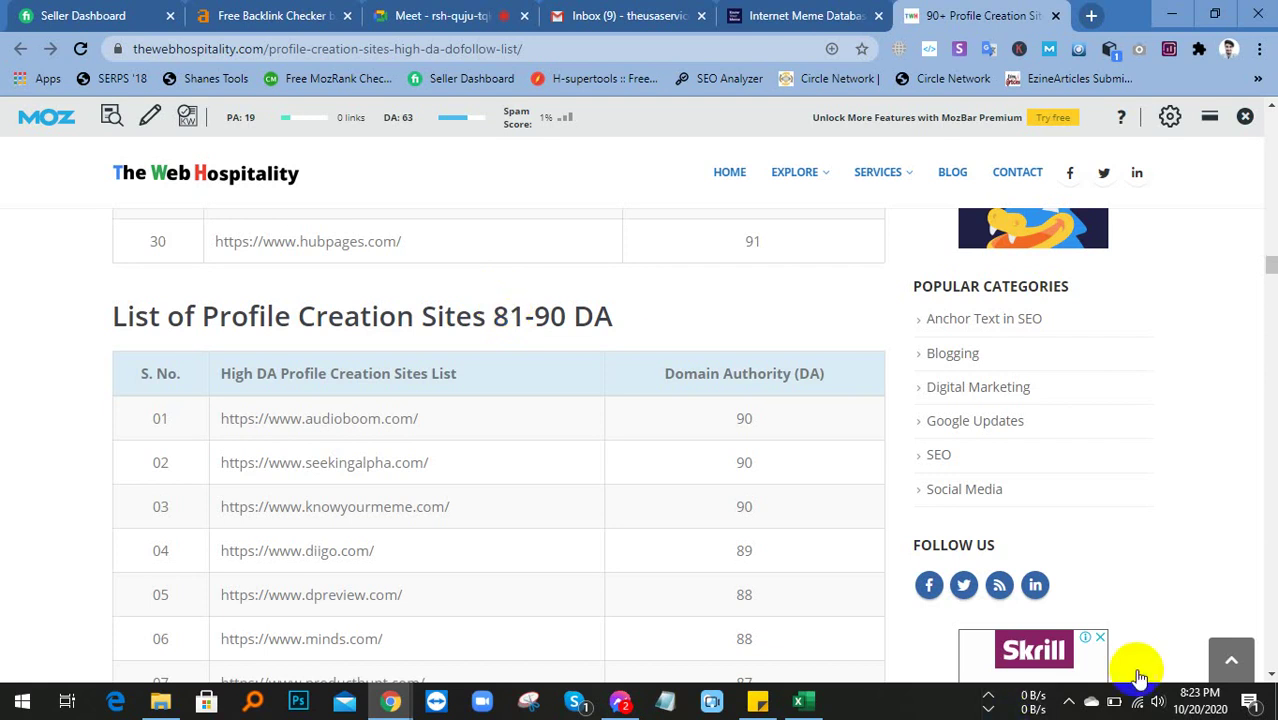
left_click(1066, 700)
left_click(1030, 636)
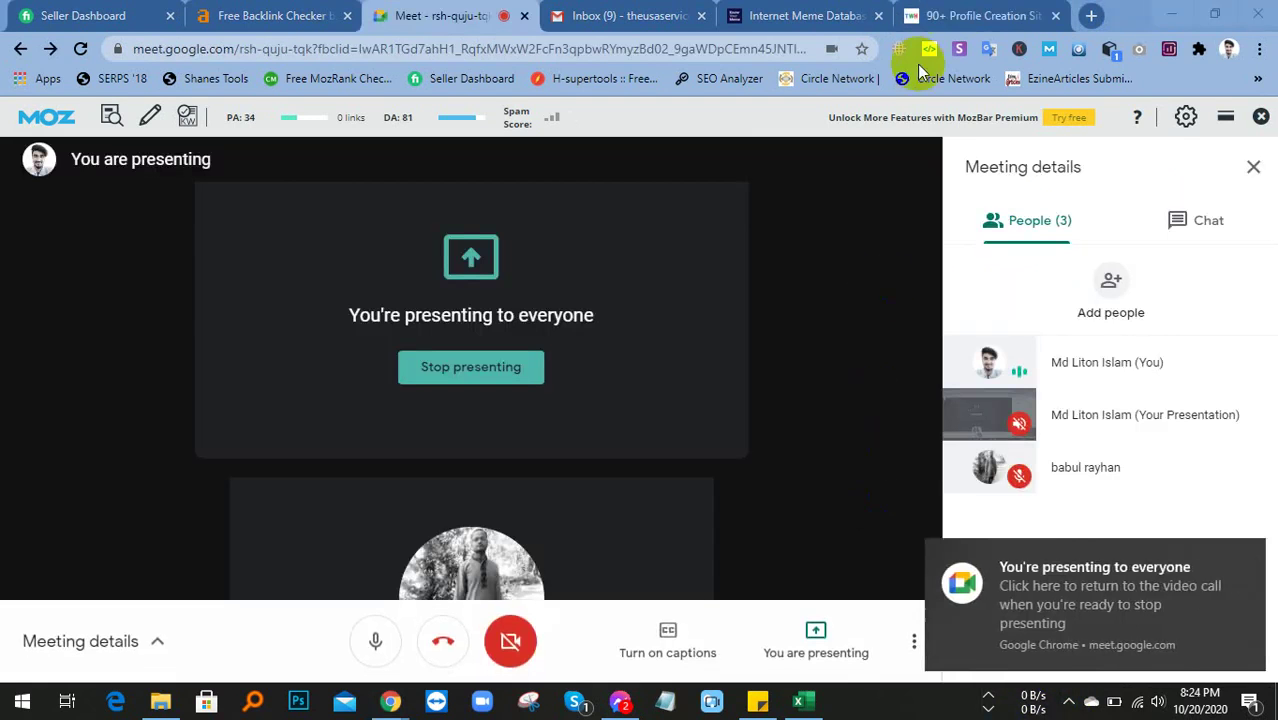
Open the Know Your Meme sign-up page from the Know Your Meme tab
left_click(805, 16)
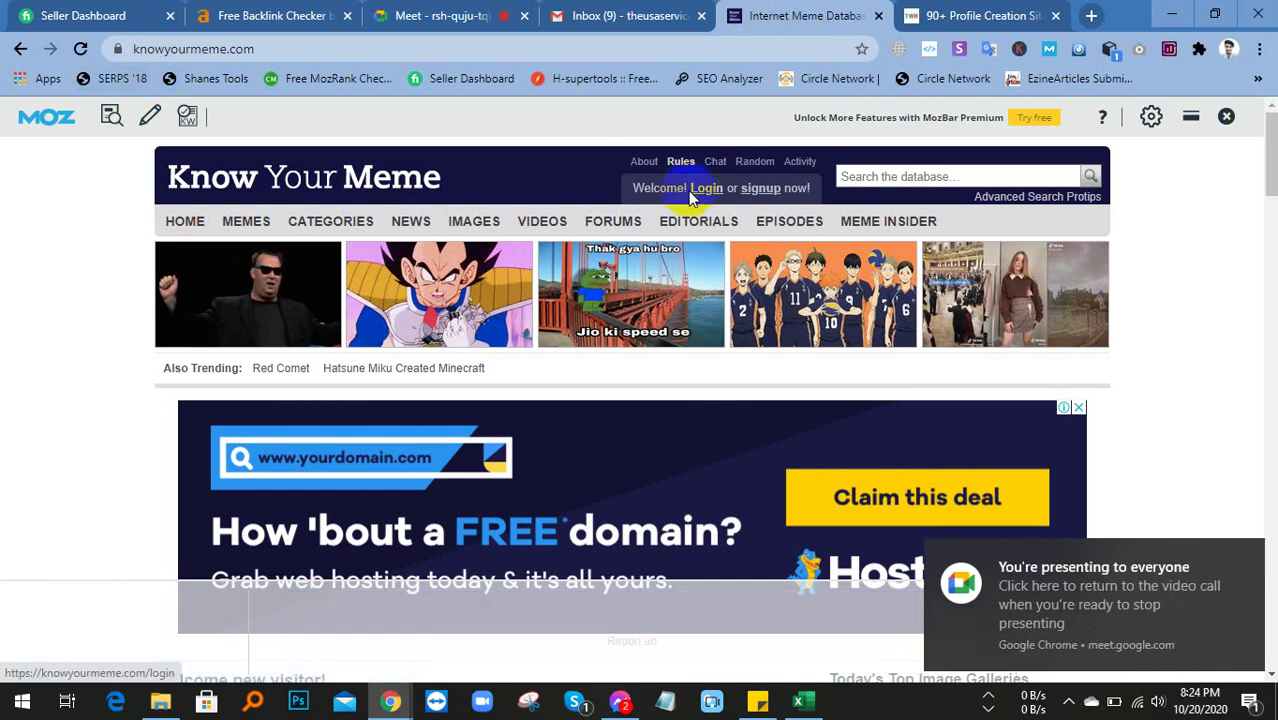
left_click(768, 192)
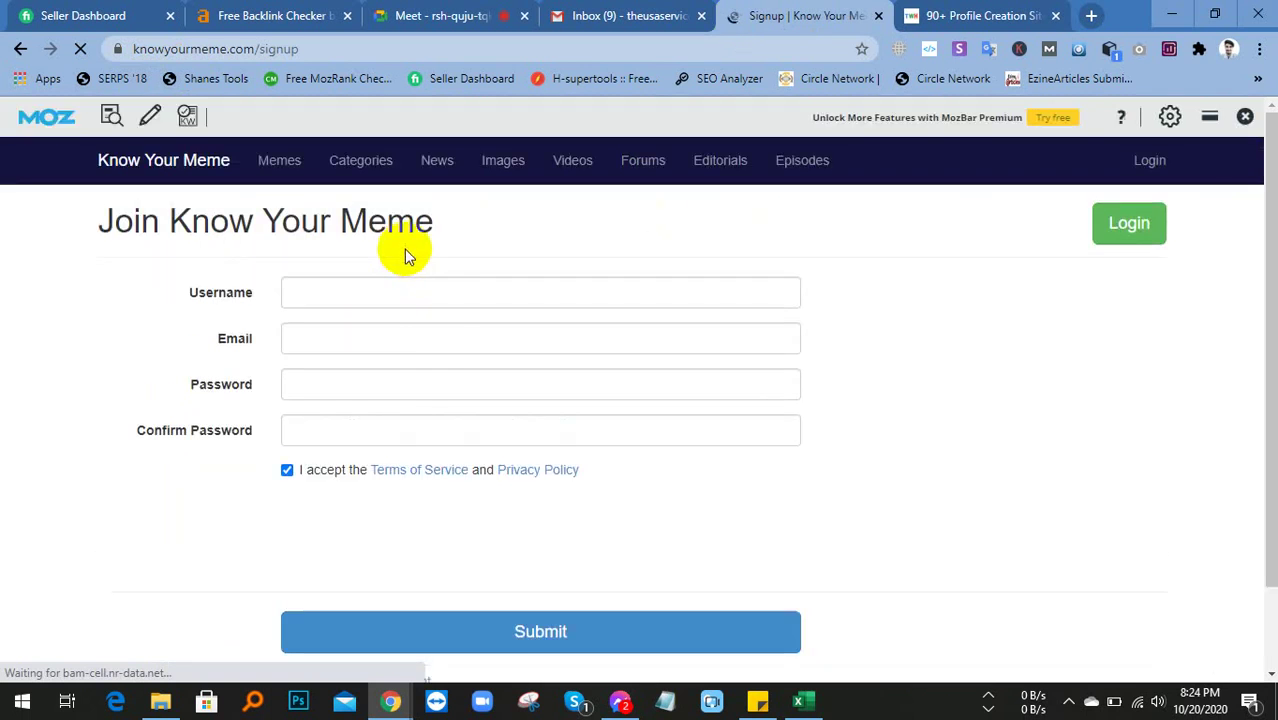
left_click(388, 302)
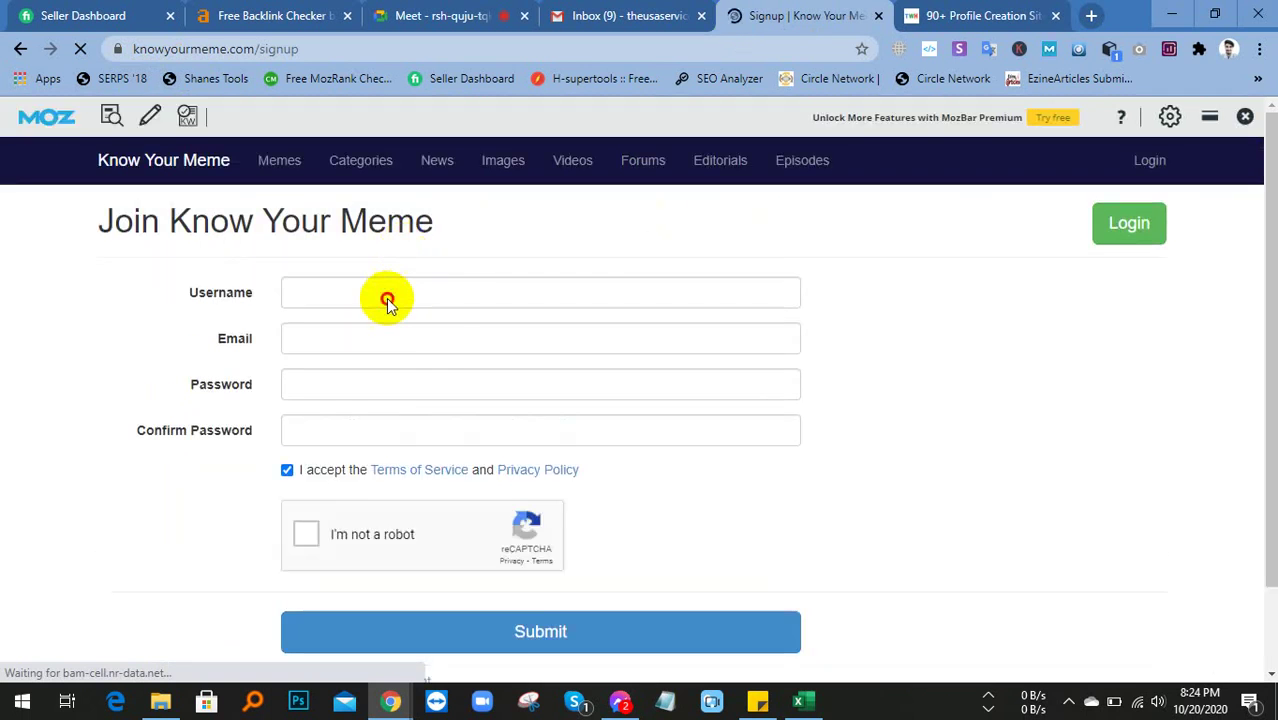
left_click(769, 407)
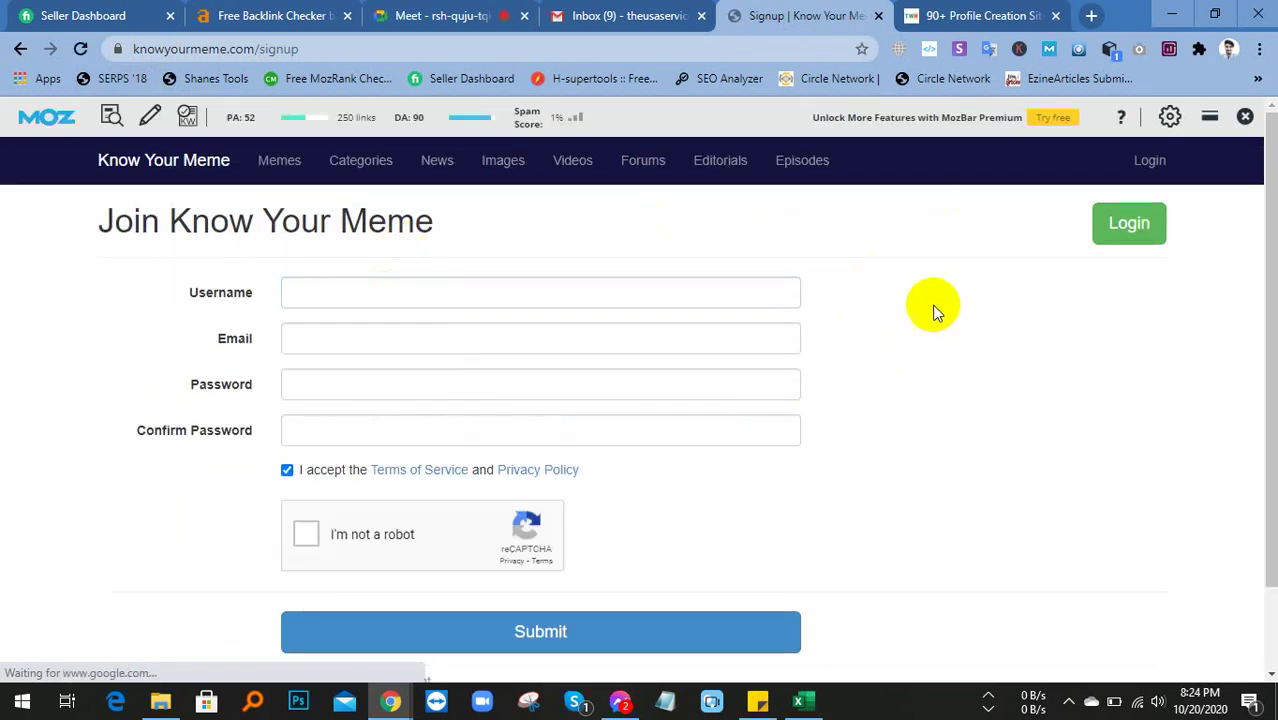
Search 'usa fake name' in a new tab and open the male American Fake Name Generator
left_click(1090, 17)
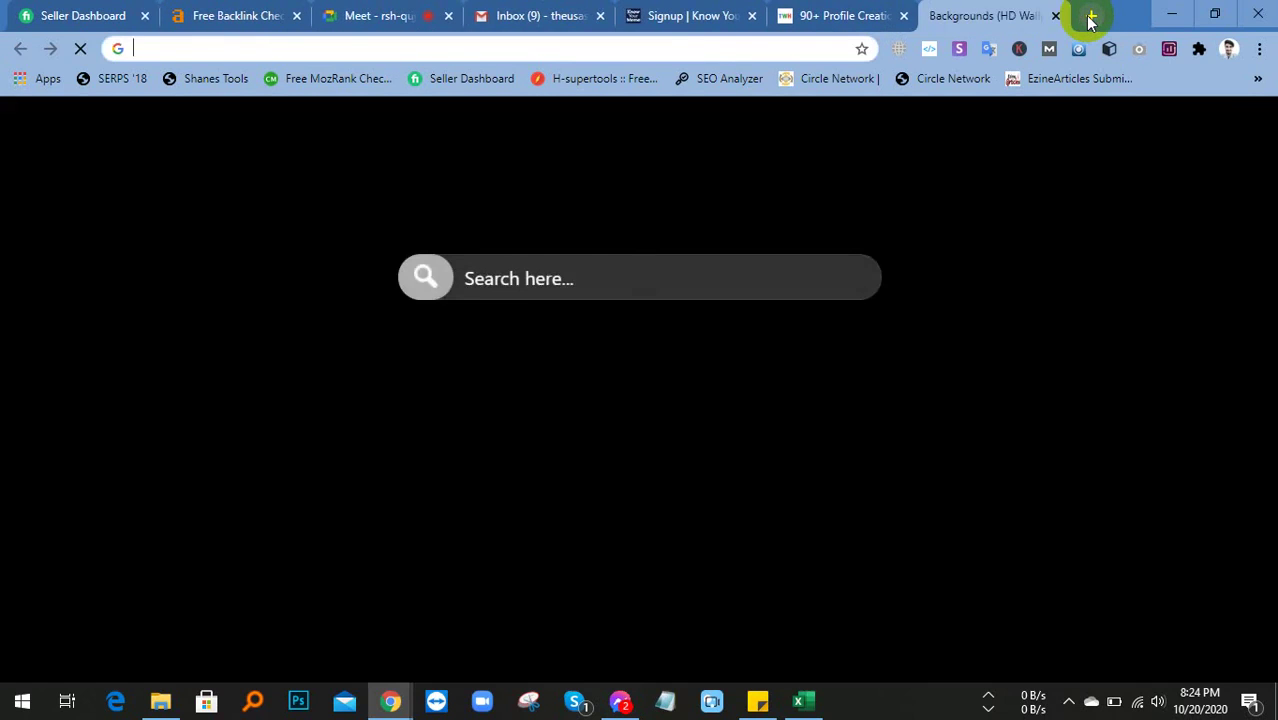
type("us")
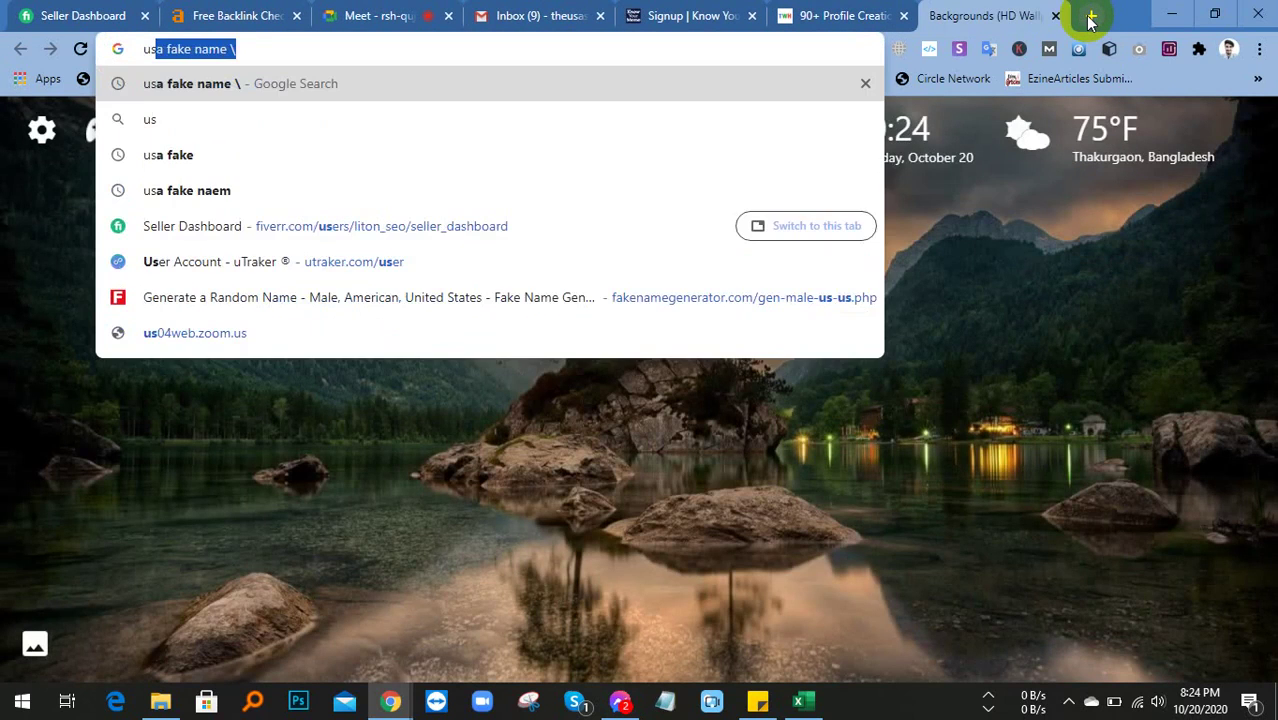
key("Return")
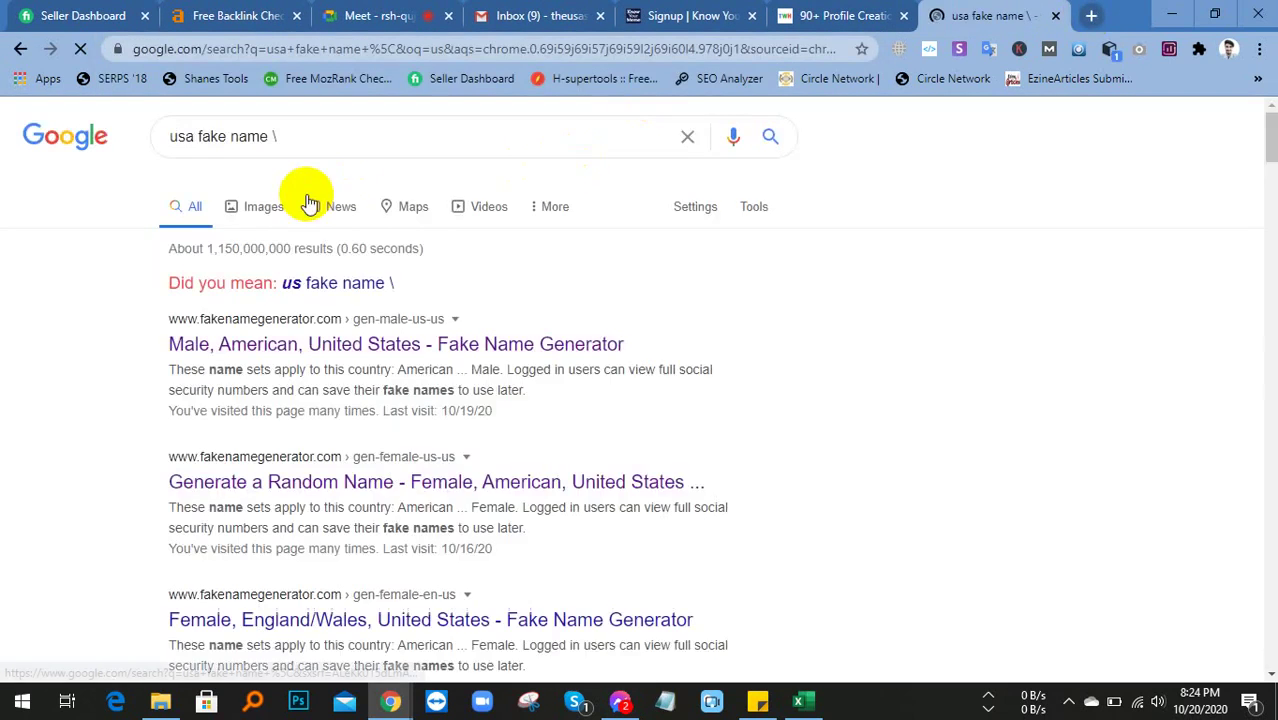
left_click(305, 345)
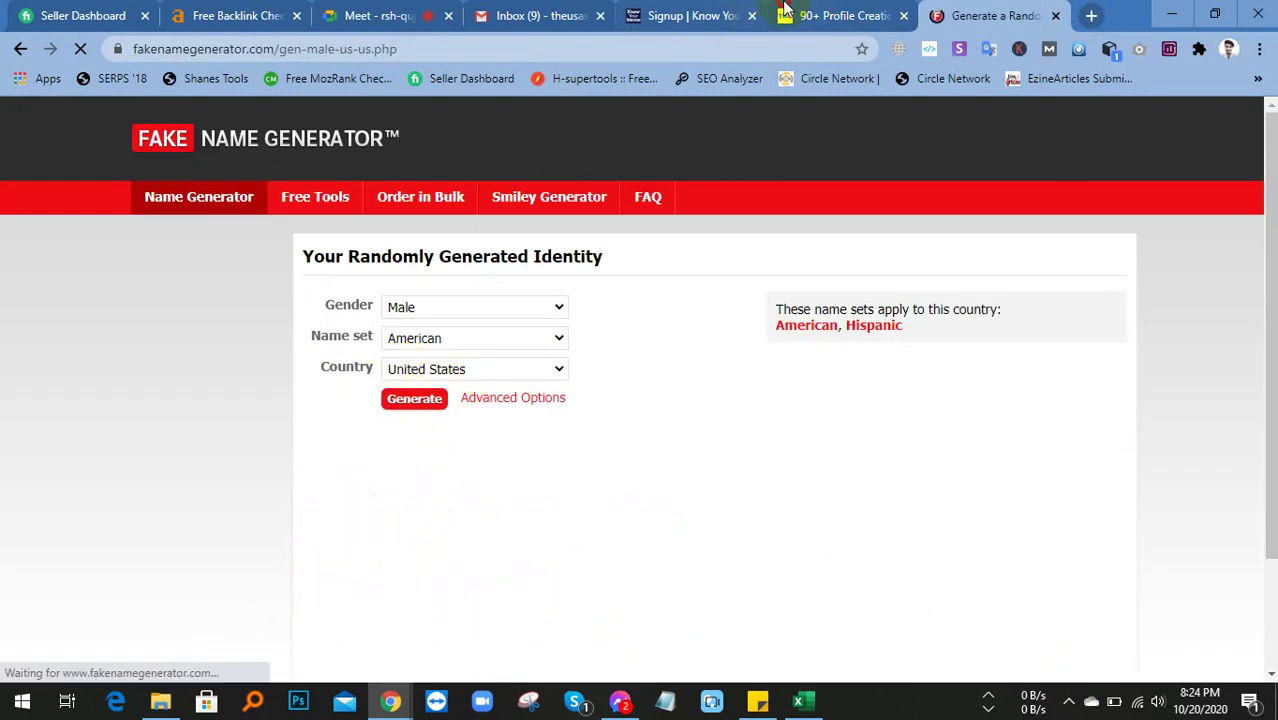
Place the signup tab beside the name generator and bring up the empty signup form
left_click(785, 8)
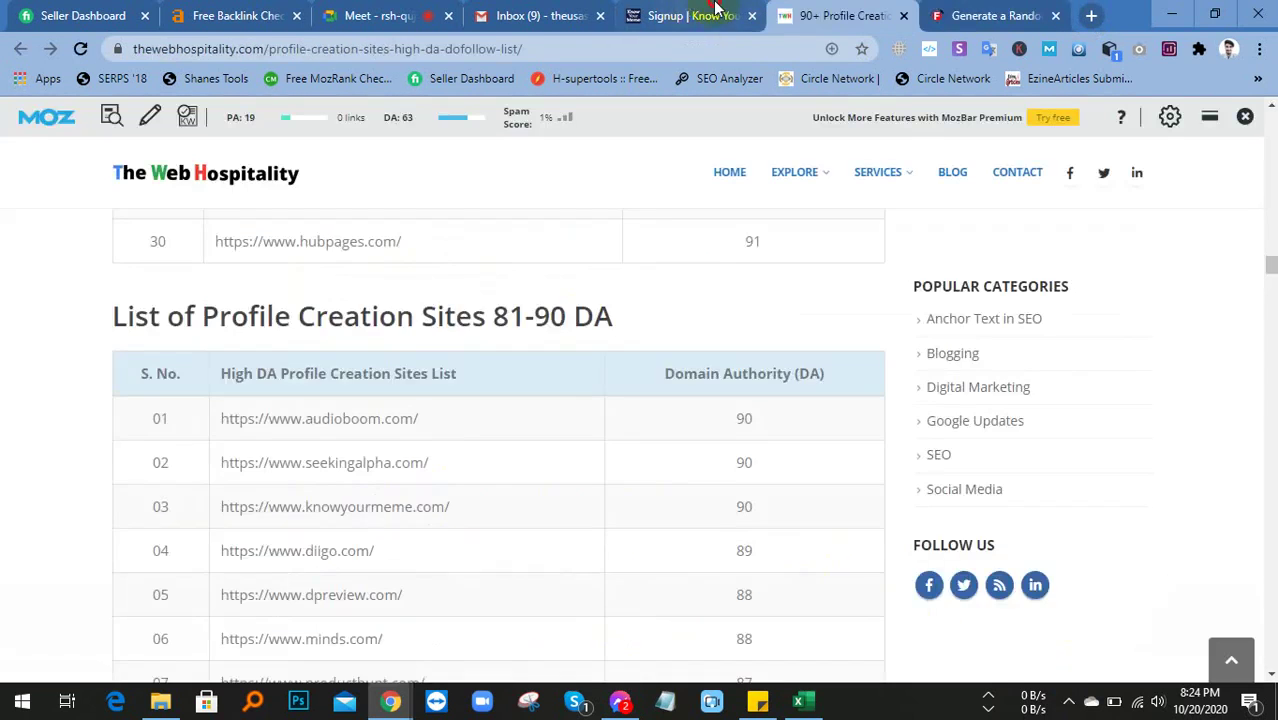
left_click_drag(690, 15, 807, 10)
left_click(394, 294)
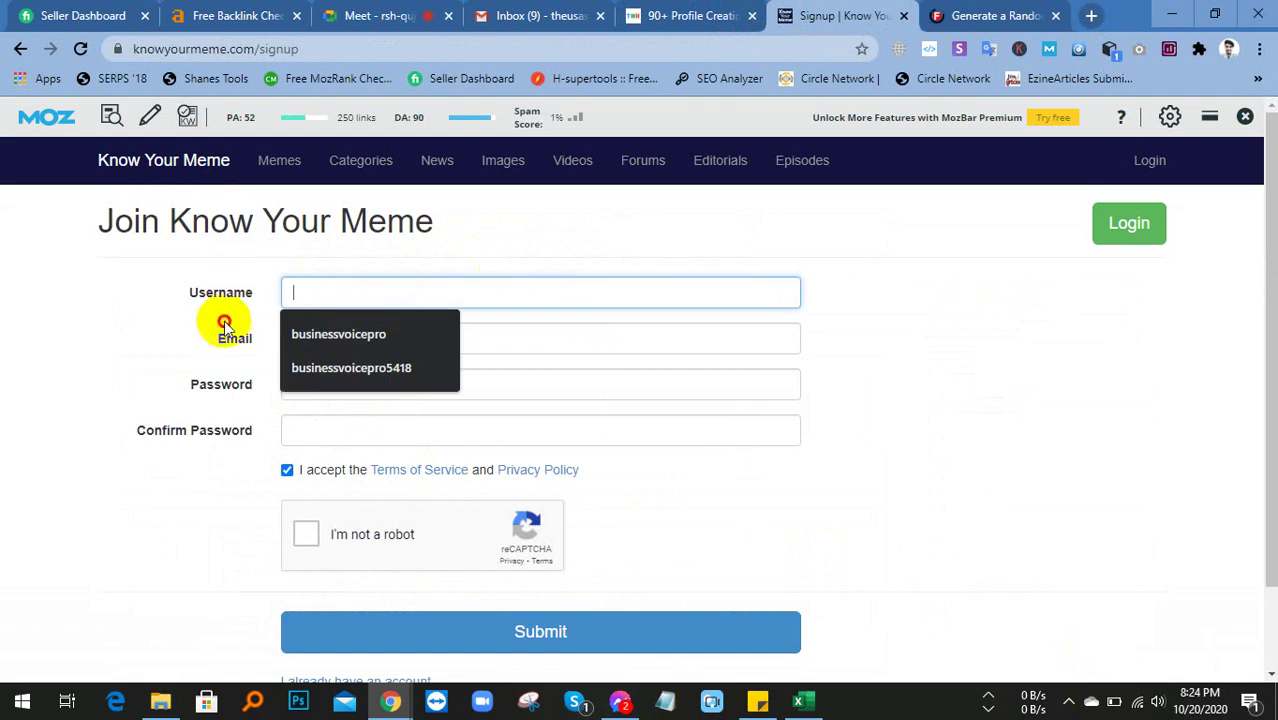
left_click(331, 337)
left_click(955, 15)
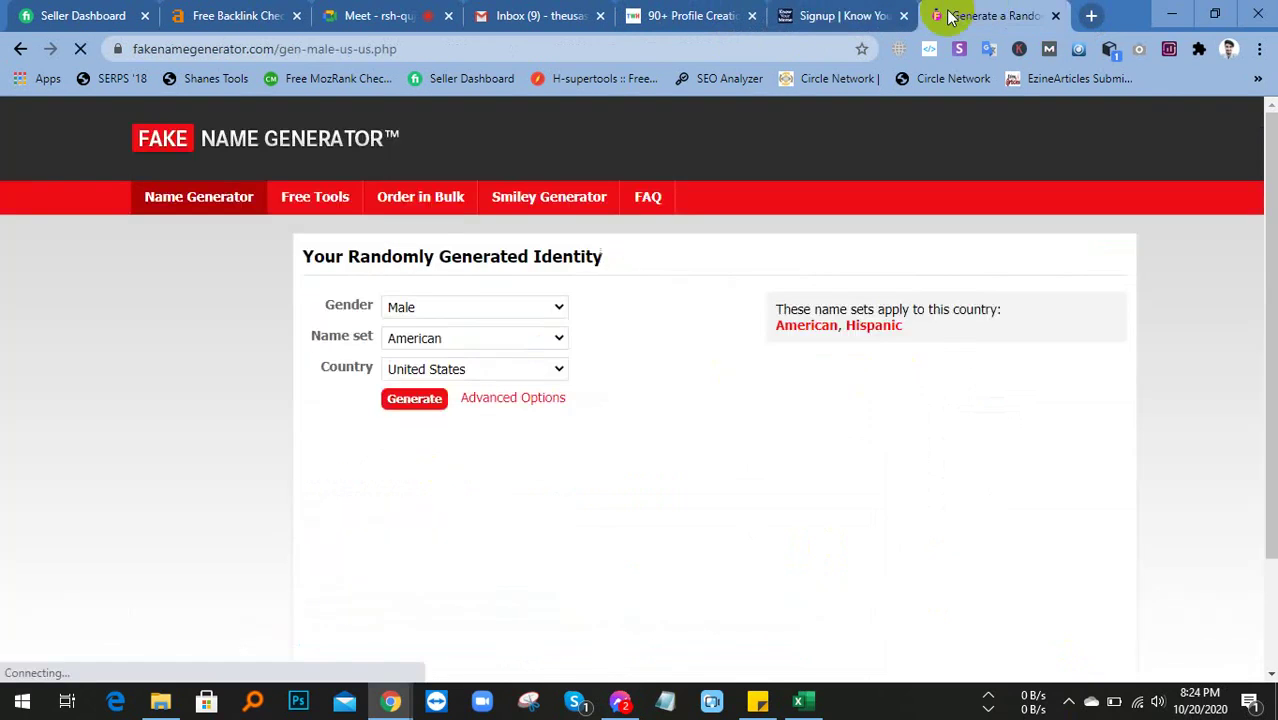
left_click(855, 14)
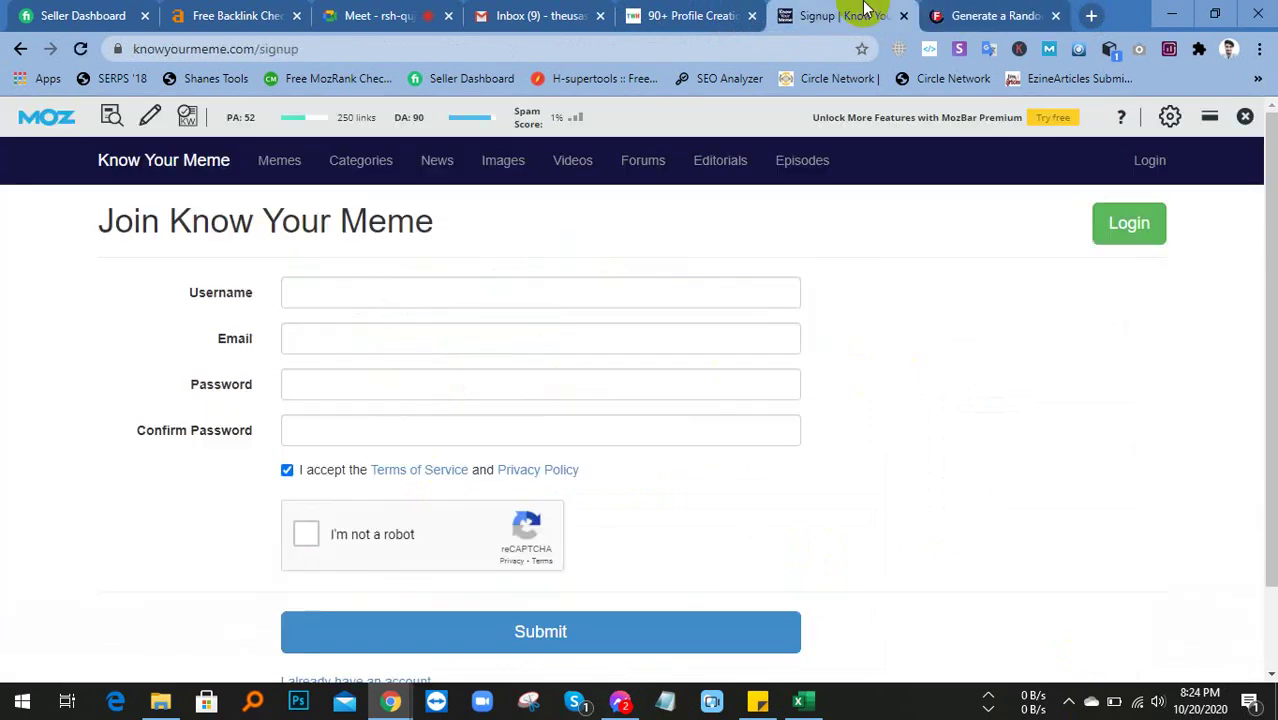
Copy the stored email from Excel cell B1 into the signup Email field
left_click(800, 701)
left_click(127, 653)
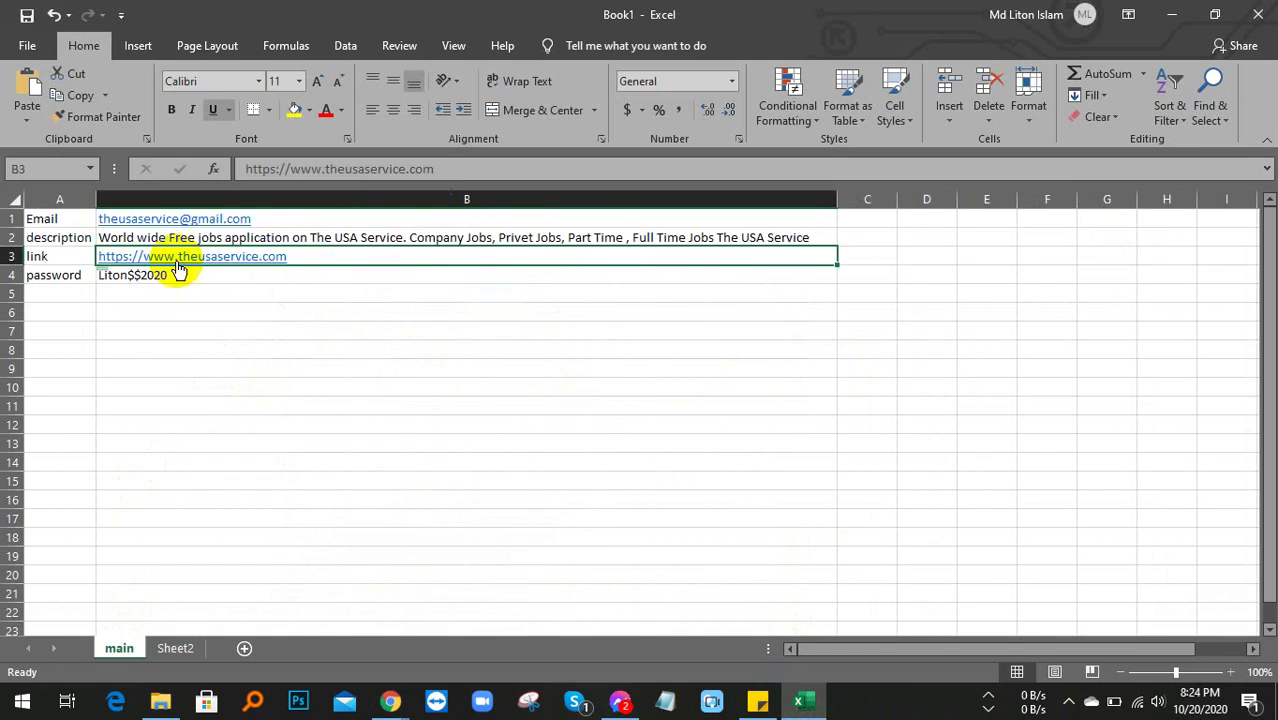
left_click(289, 220)
double_click(289, 222)
key("ctrl+c")
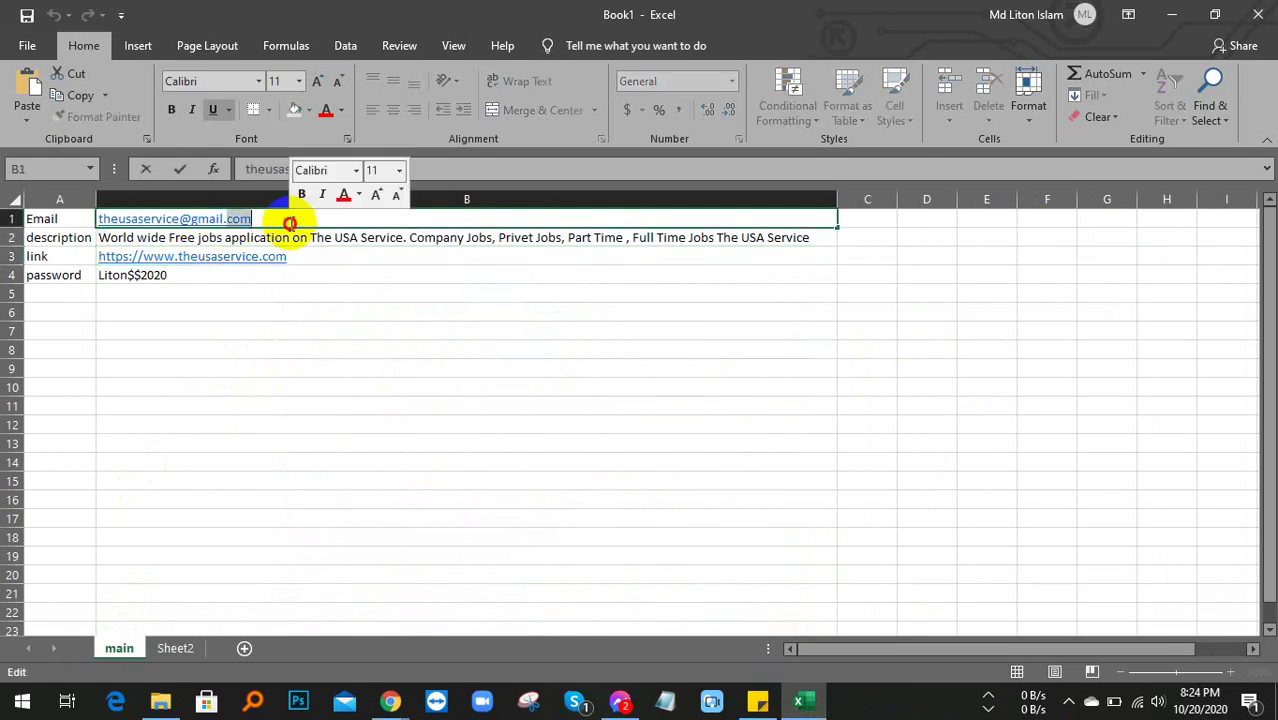
mouse_move(385, 703)
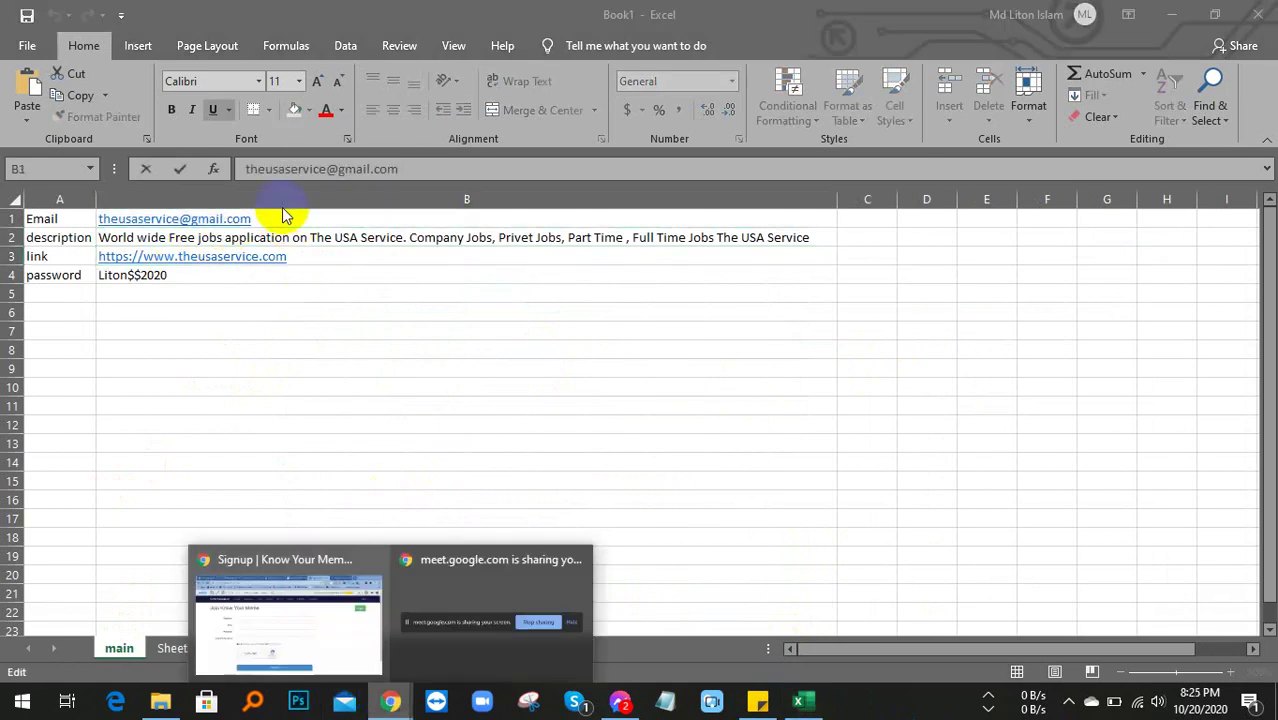
left_click(345, 620)
left_click(324, 294)
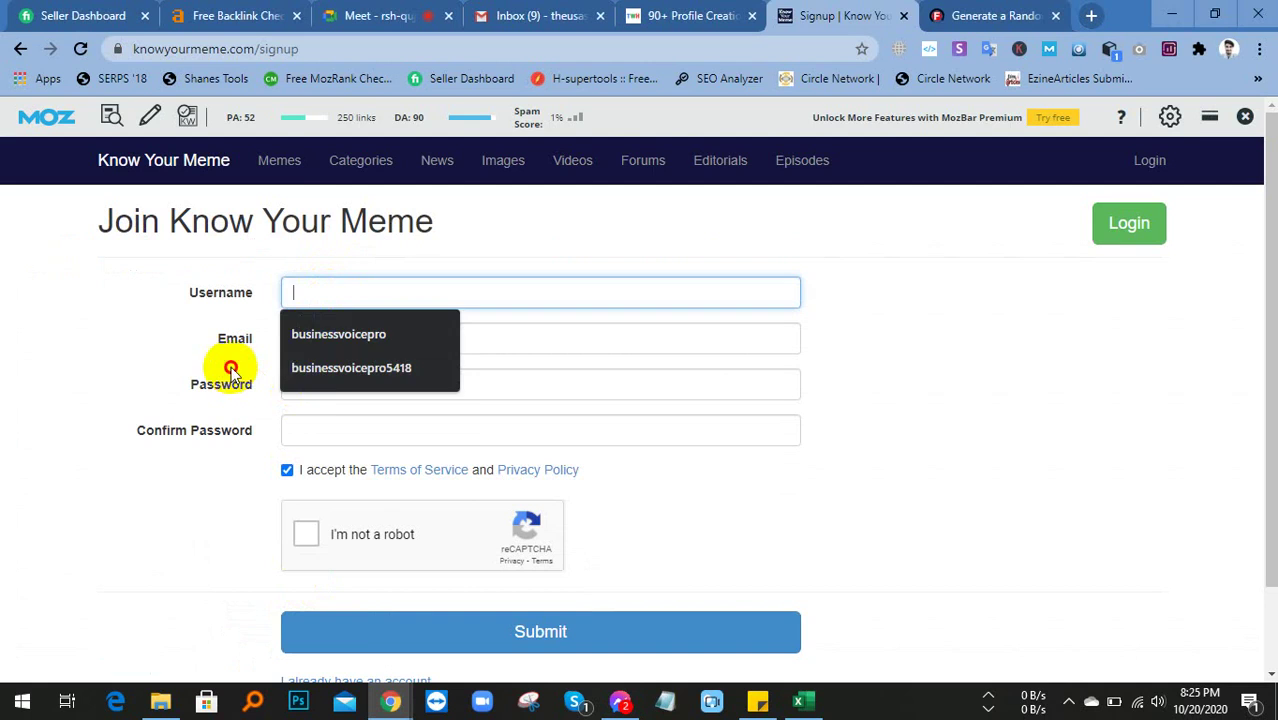
left_click(322, 340)
key("ctrl+v")
mouse_move(390, 703)
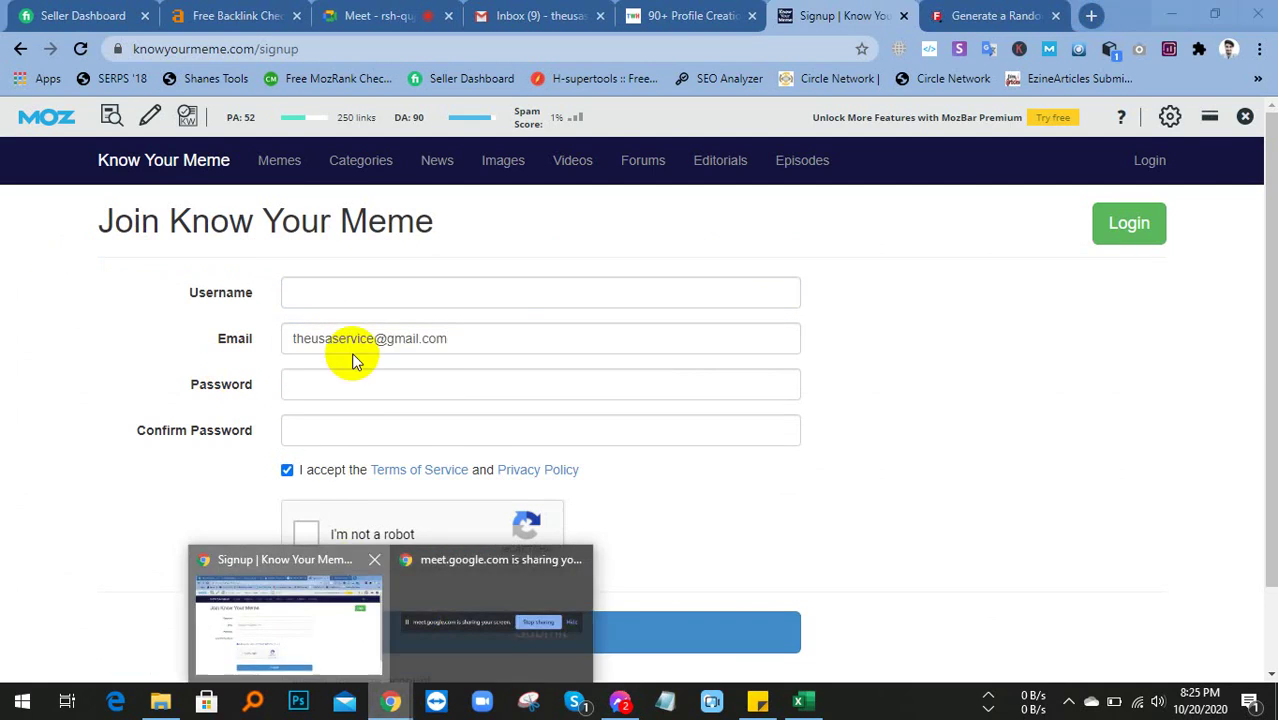
left_click(351, 350)
Copy the stored password from cell B4 into both Password and Confirm Password fields
left_click(805, 703)
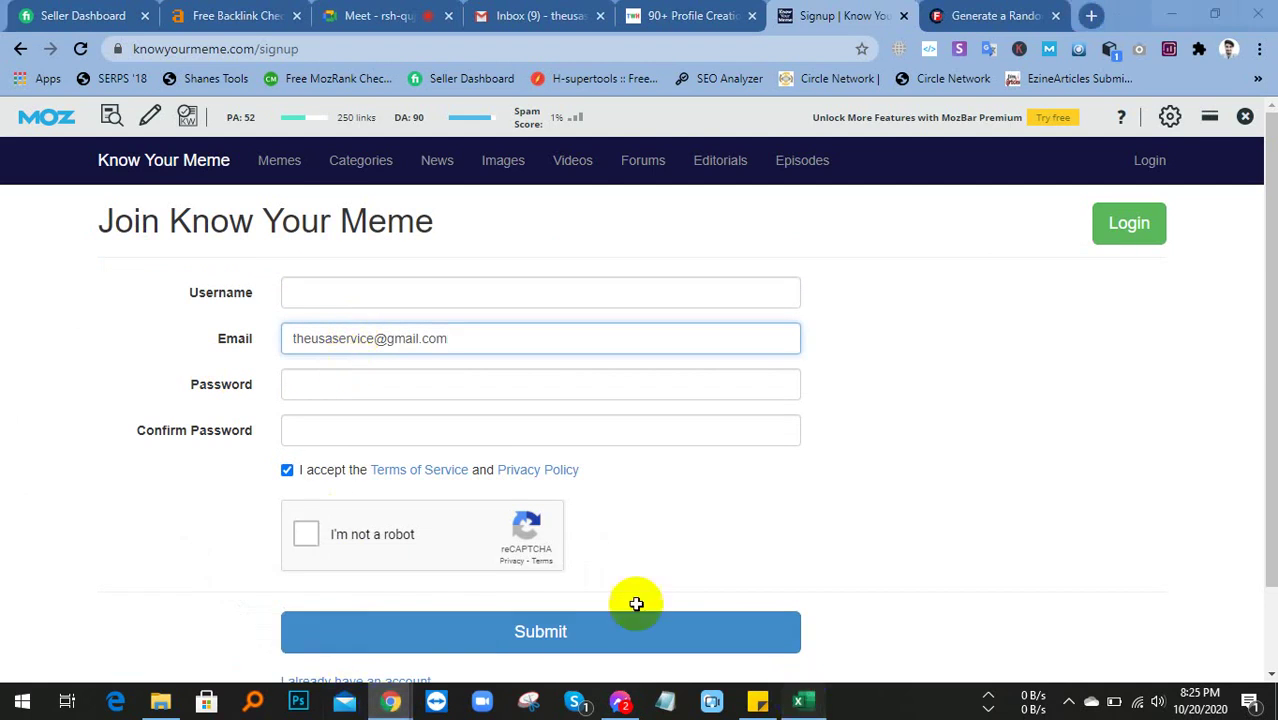
left_click(183, 274)
double_click(185, 274)
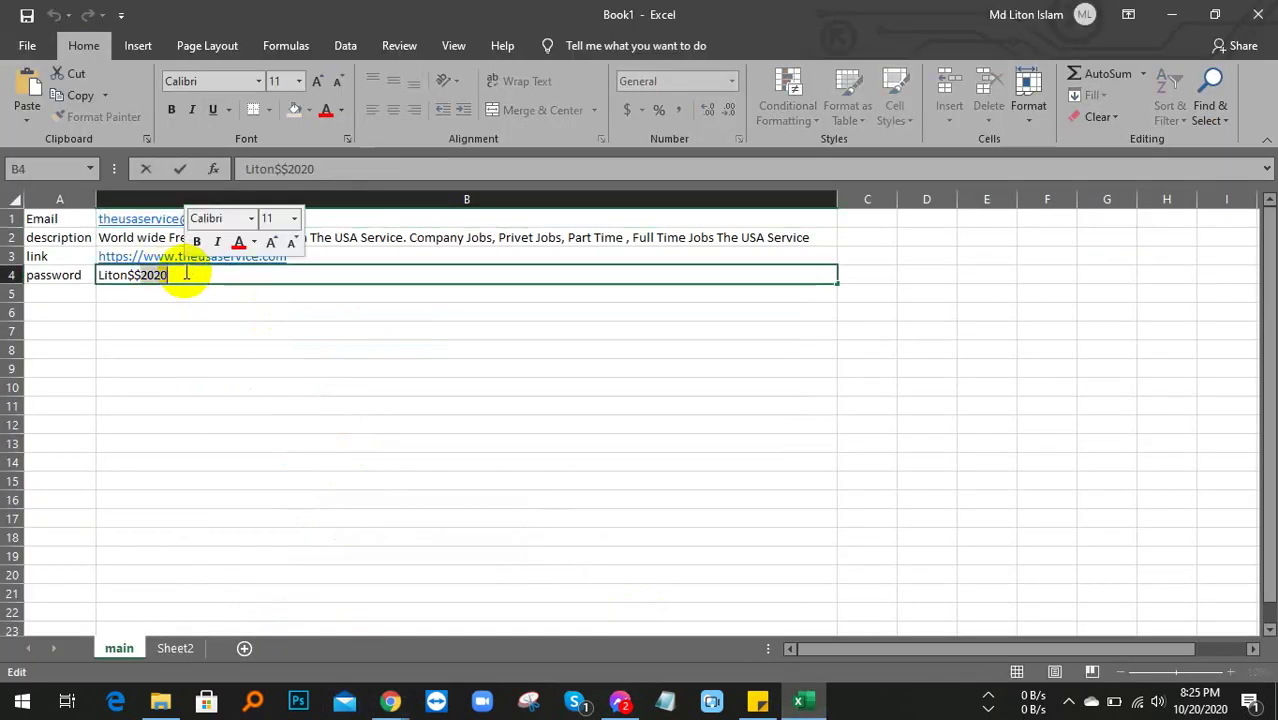
left_click(405, 700)
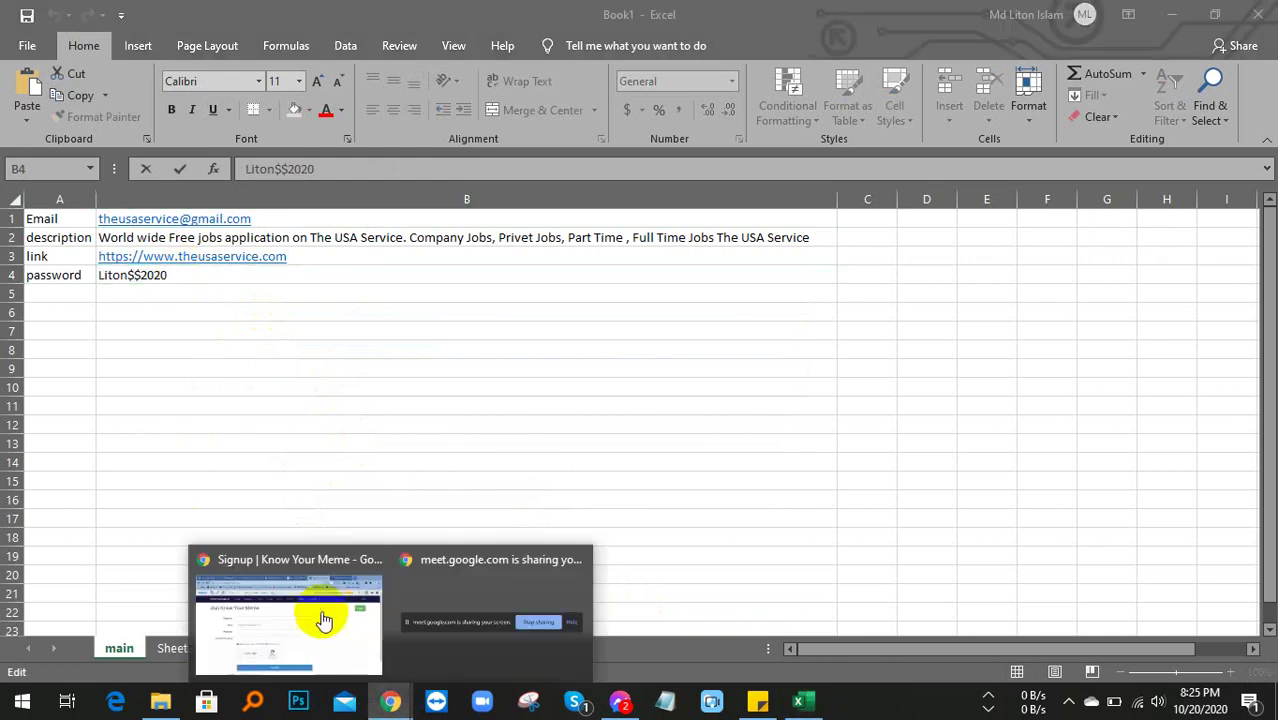
left_click(322, 613)
left_click(340, 384)
key("ctrl+v")
left_click(331, 430)
key("ctrl+v")
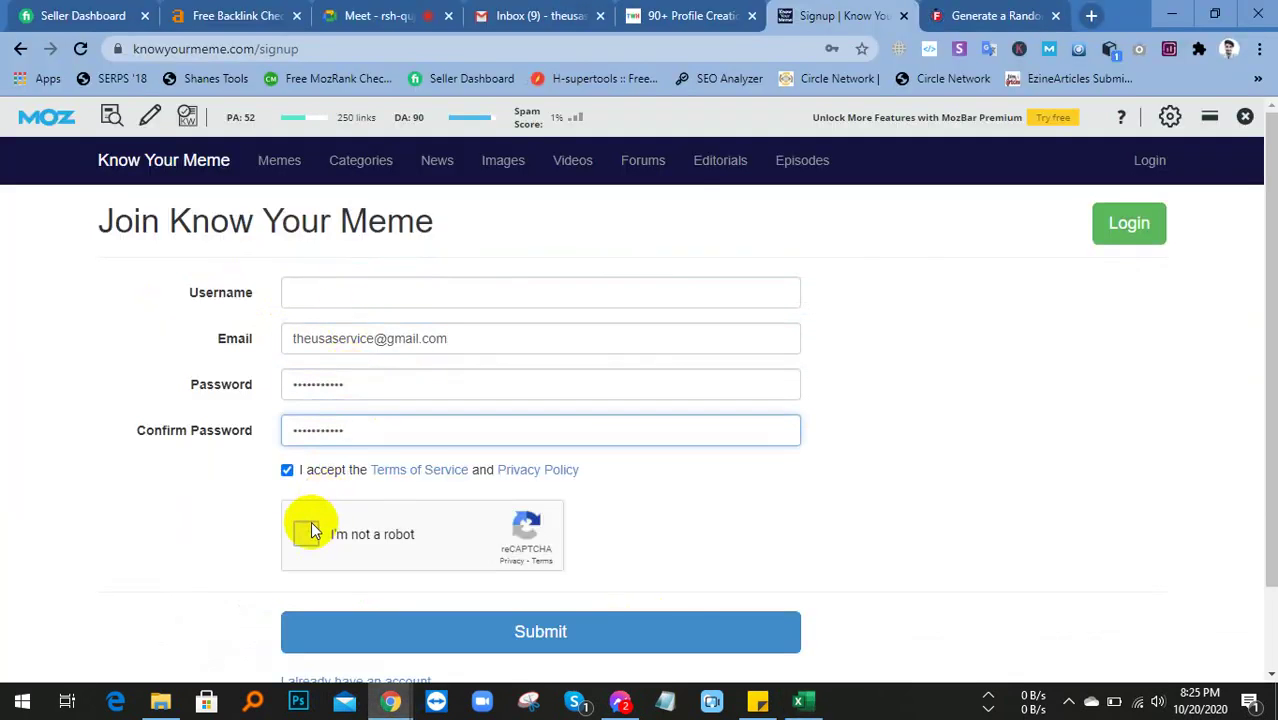
Solve the reCAPTCHA by selecting the palm tree images
left_click(310, 528)
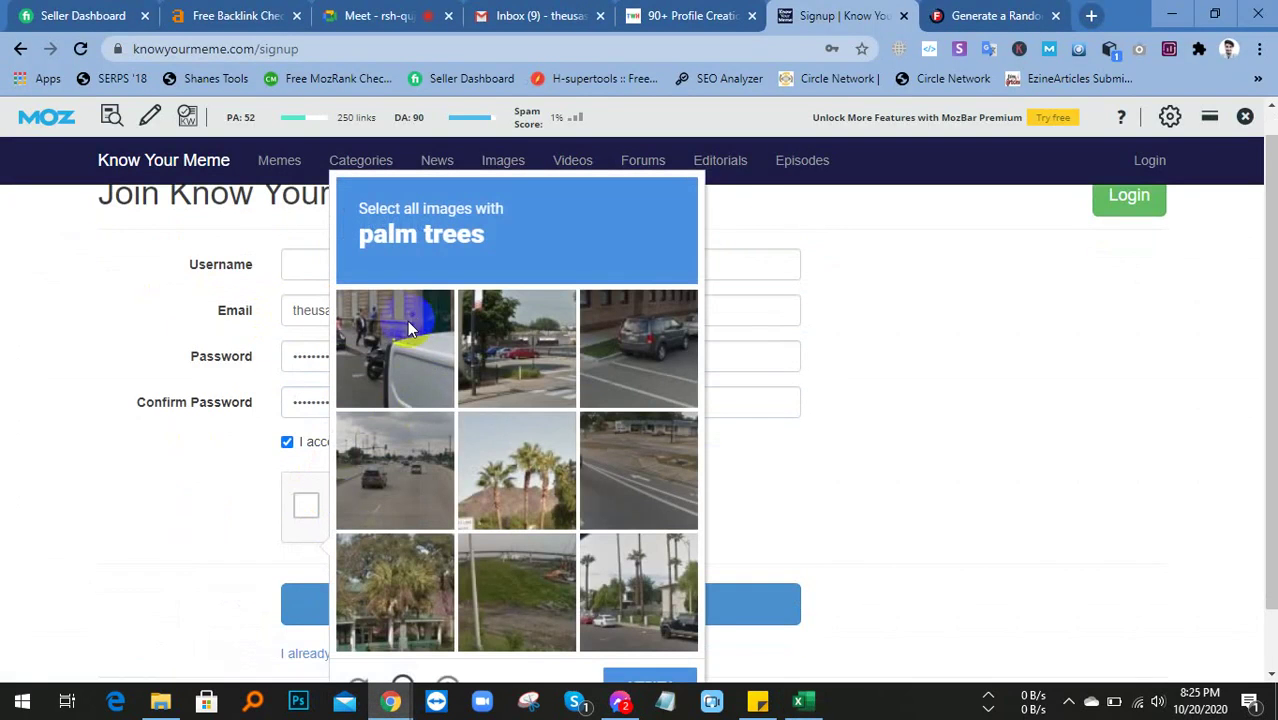
left_click(517, 349)
left_click(516, 492)
left_click(520, 588)
left_click(520, 588)
left_click(431, 577)
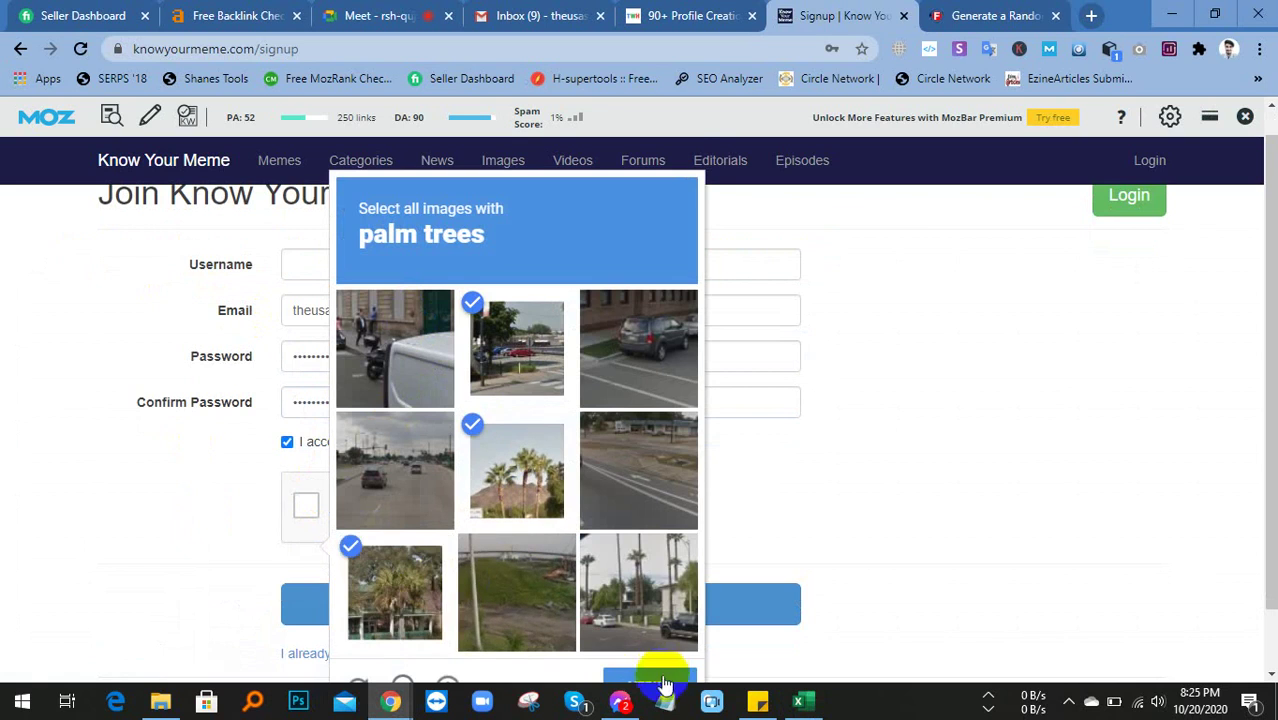
left_click(658, 676)
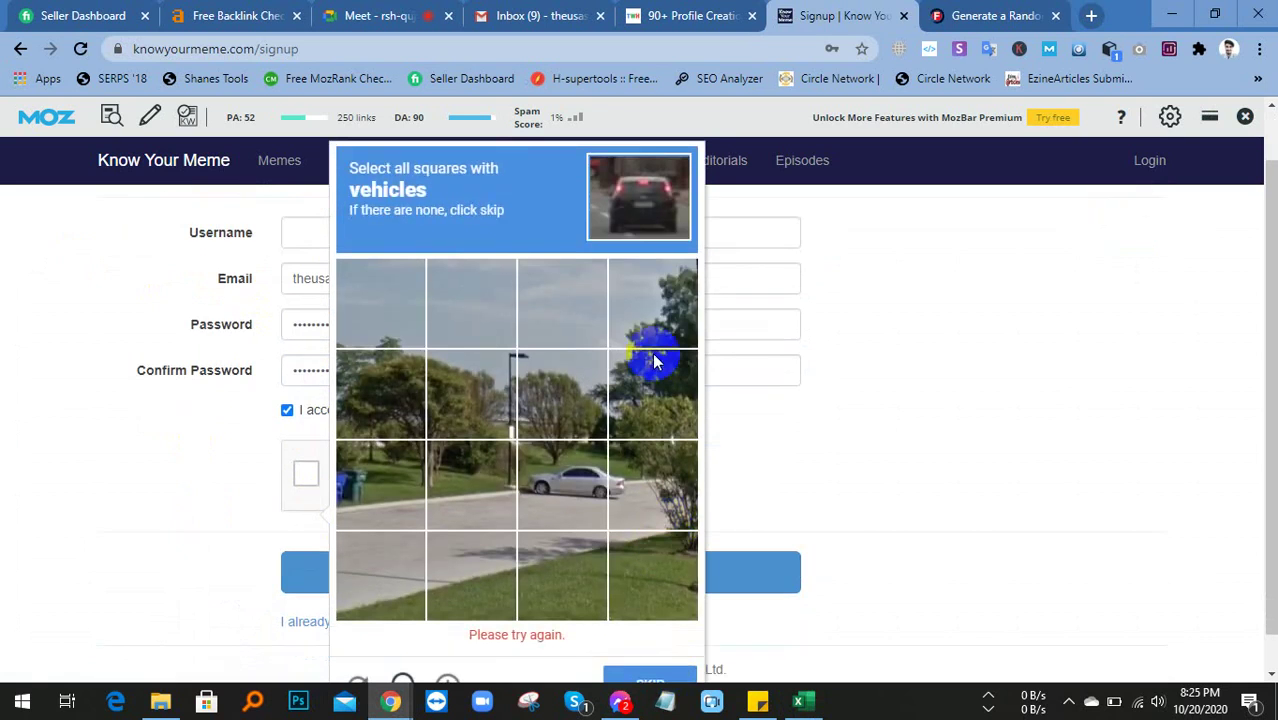
left_click(1093, 706)
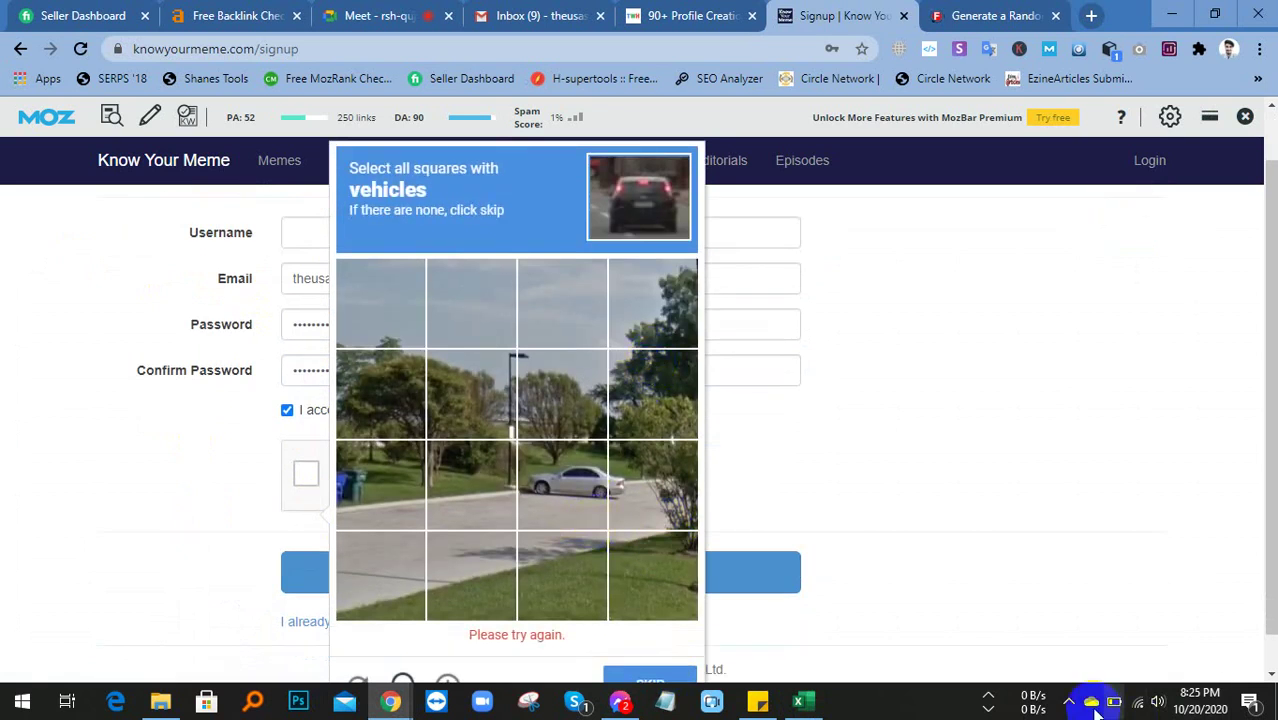
left_click(1068, 701)
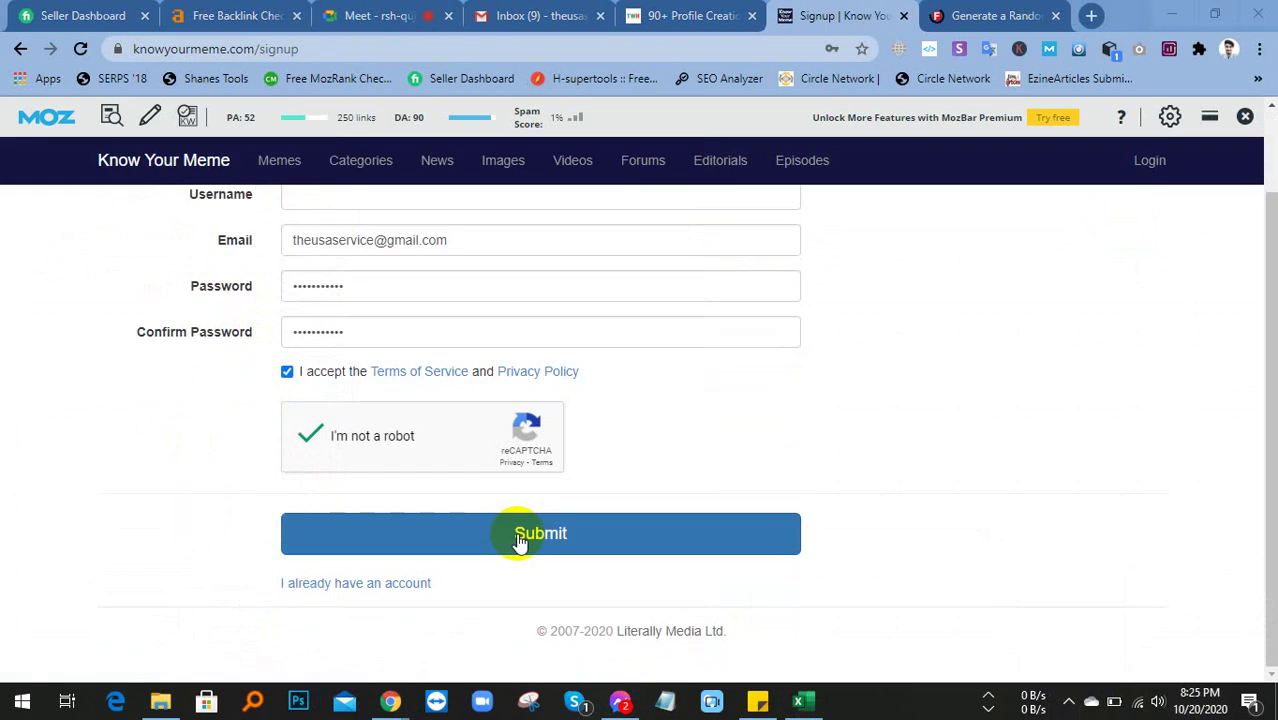
Paste the generated surname from Fake Name Generator into the Username field
left_click(520, 540)
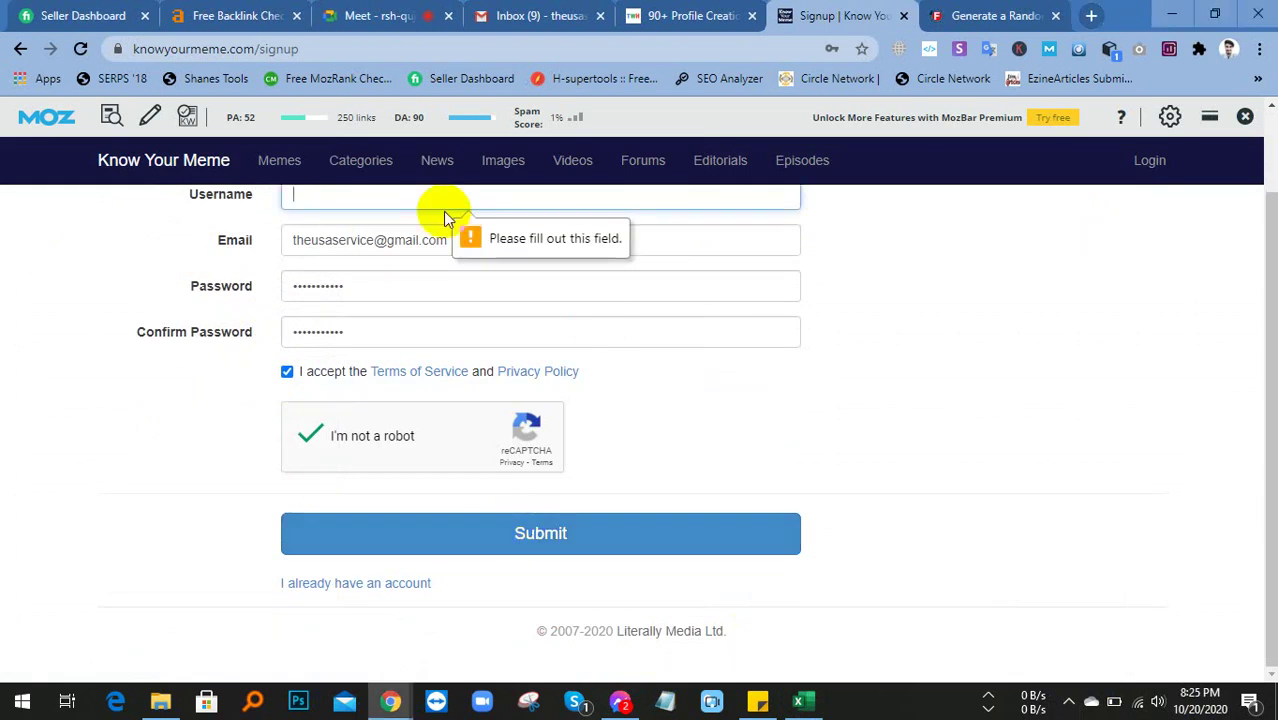
scroll(430, 260, "up", 1)
left_click(985, 15)
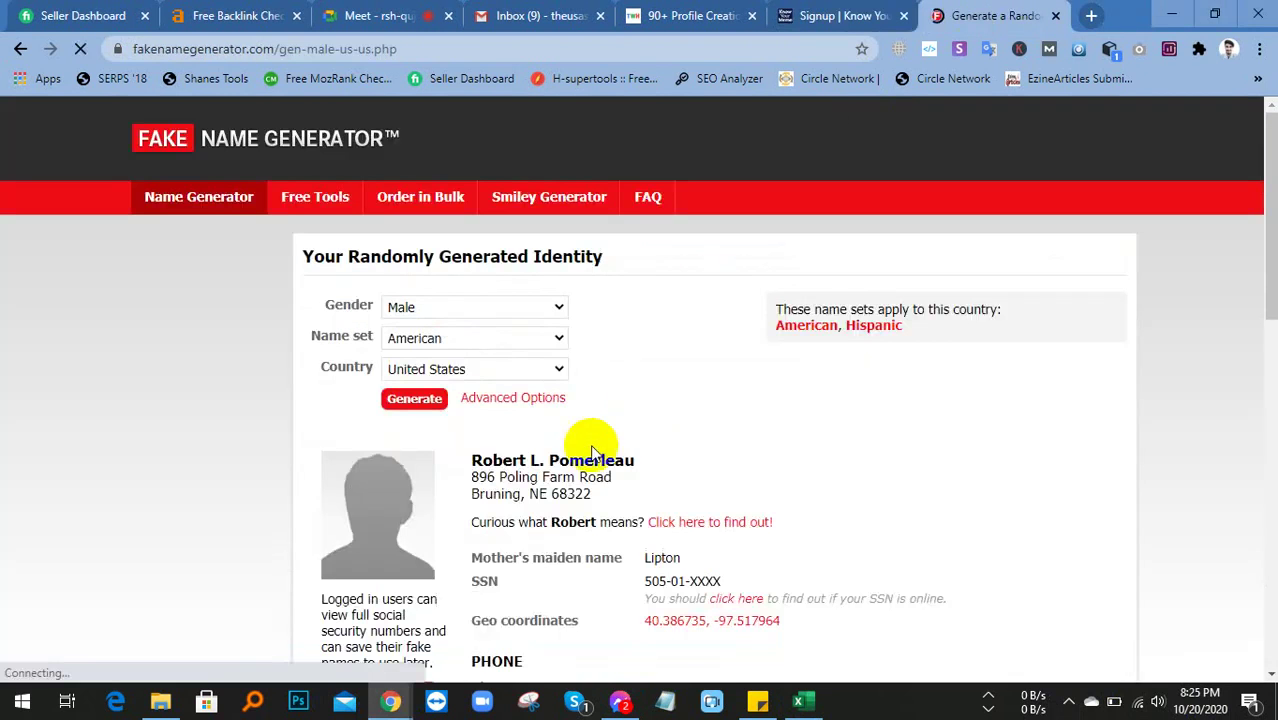
double_click(592, 458)
right_click(593, 450)
left_click(614, 462)
left_click(705, 15)
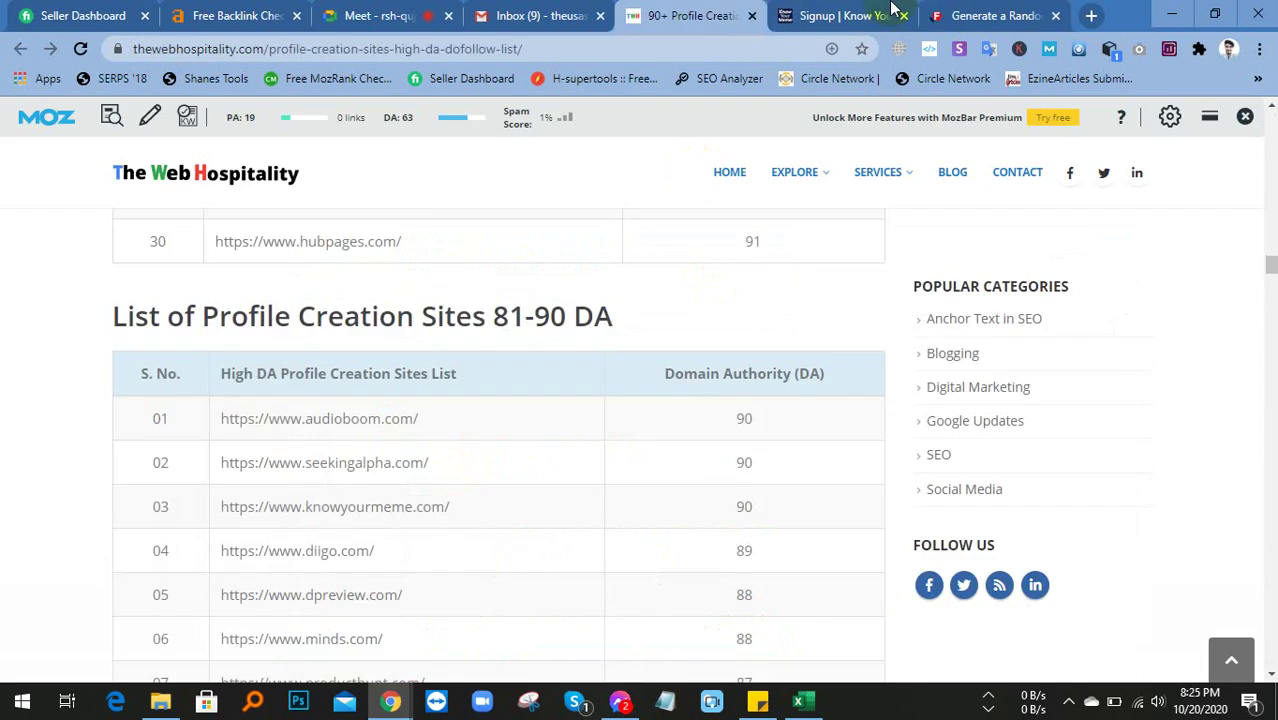
left_click(845, 15)
key("ctrl+v")
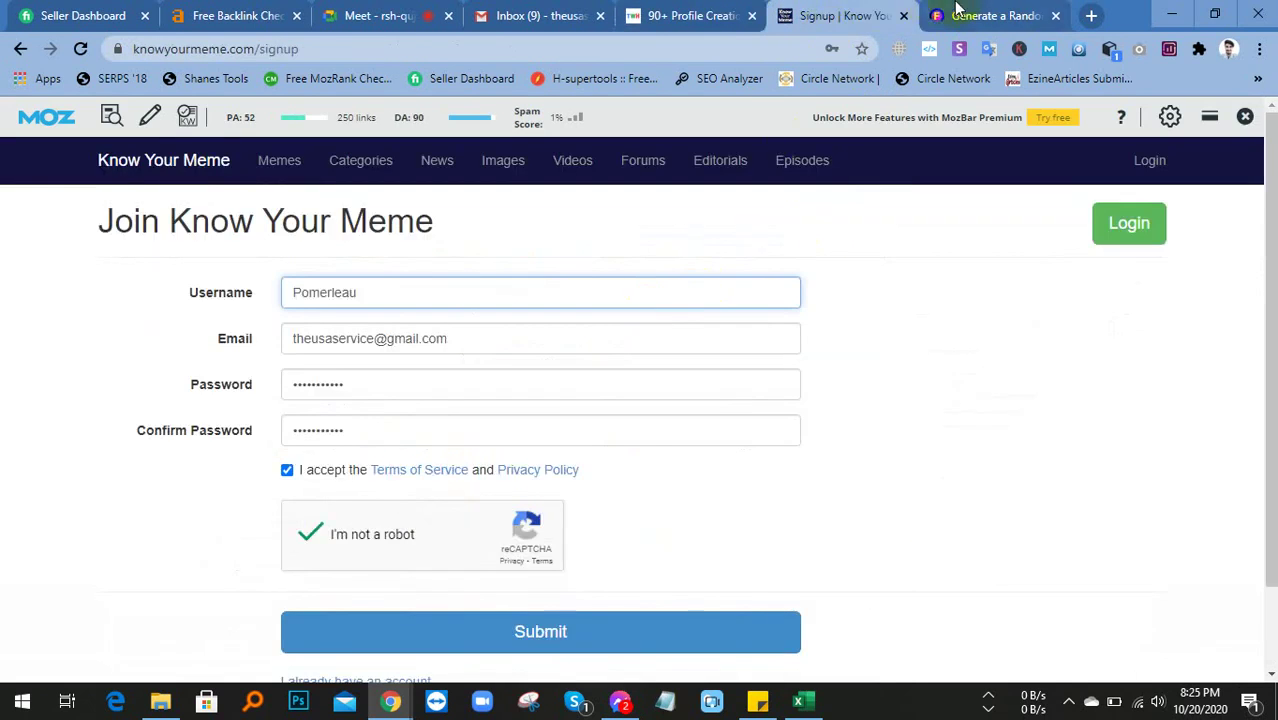
Append the generated ZIP code to the username and submit the signup form
left_click(945, 15)
double_click(580, 495)
right_click(583, 497)
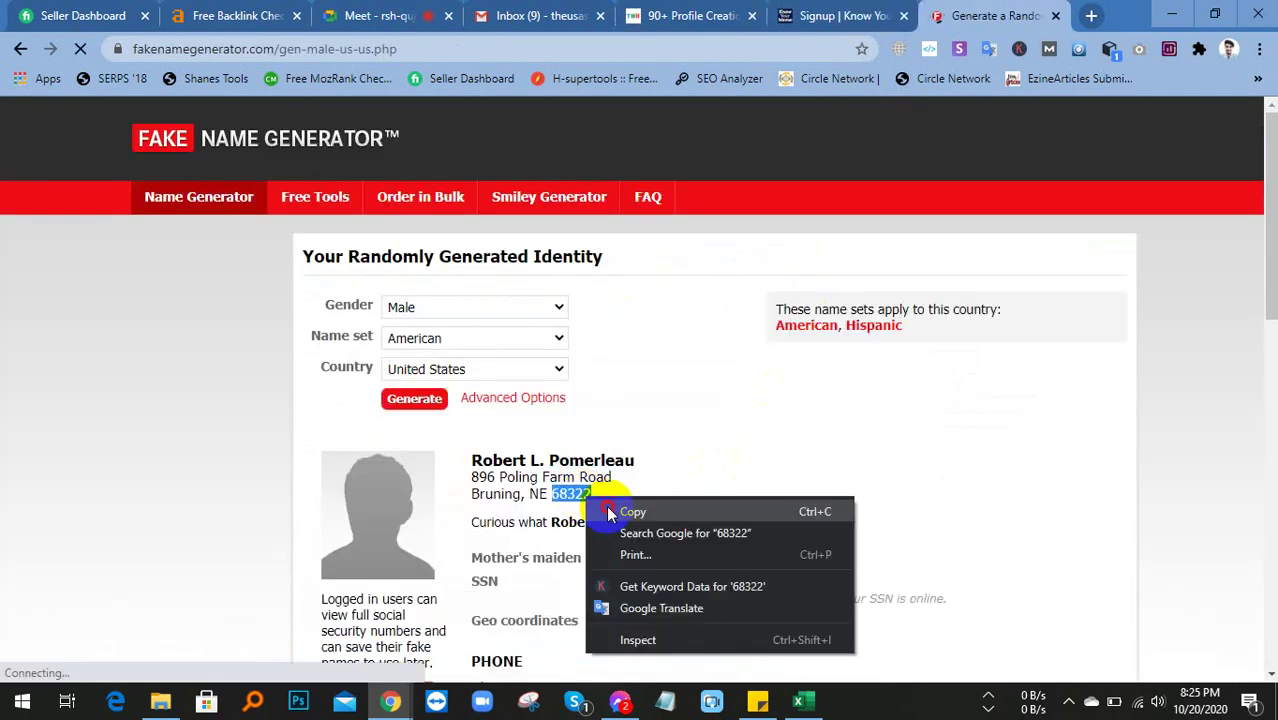
left_click(620, 512)
left_click(845, 15)
key("ctrl+v")
left_click(505, 628)
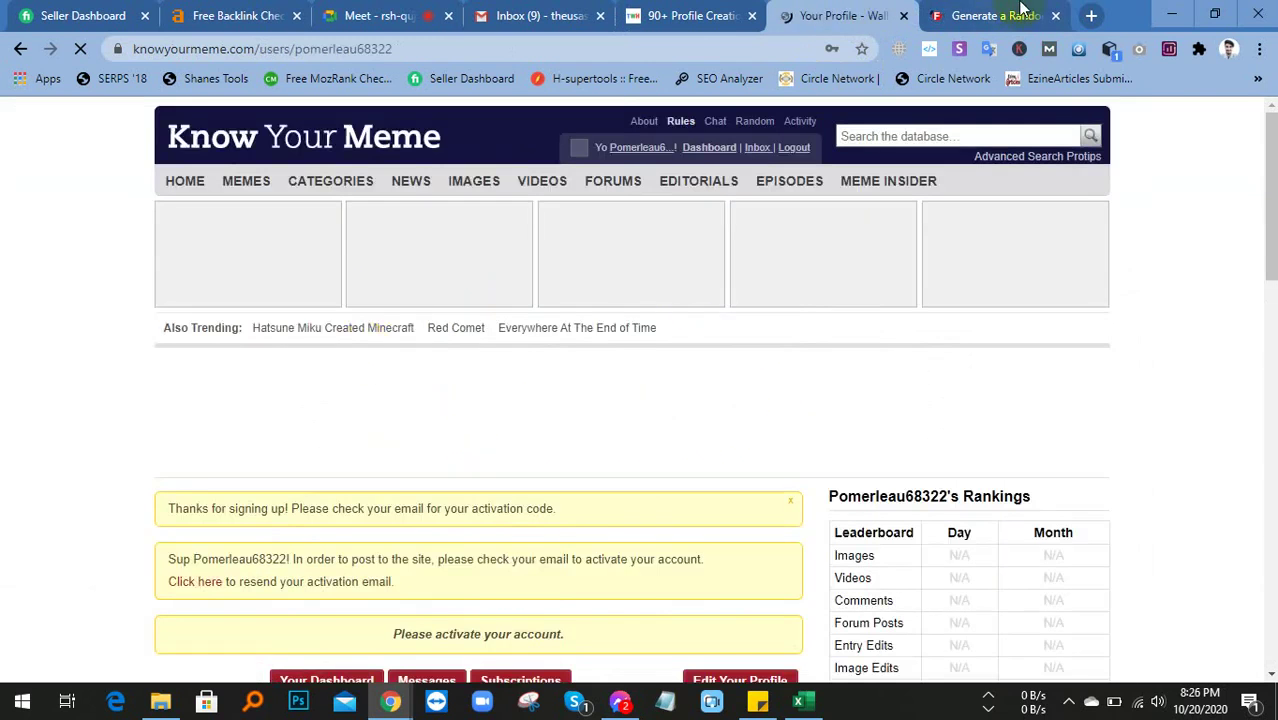
Recheck the generated surname and ZIP, then decline Chrome's save-password prompt on the new profile
left_click(990, 15)
double_click(578, 460)
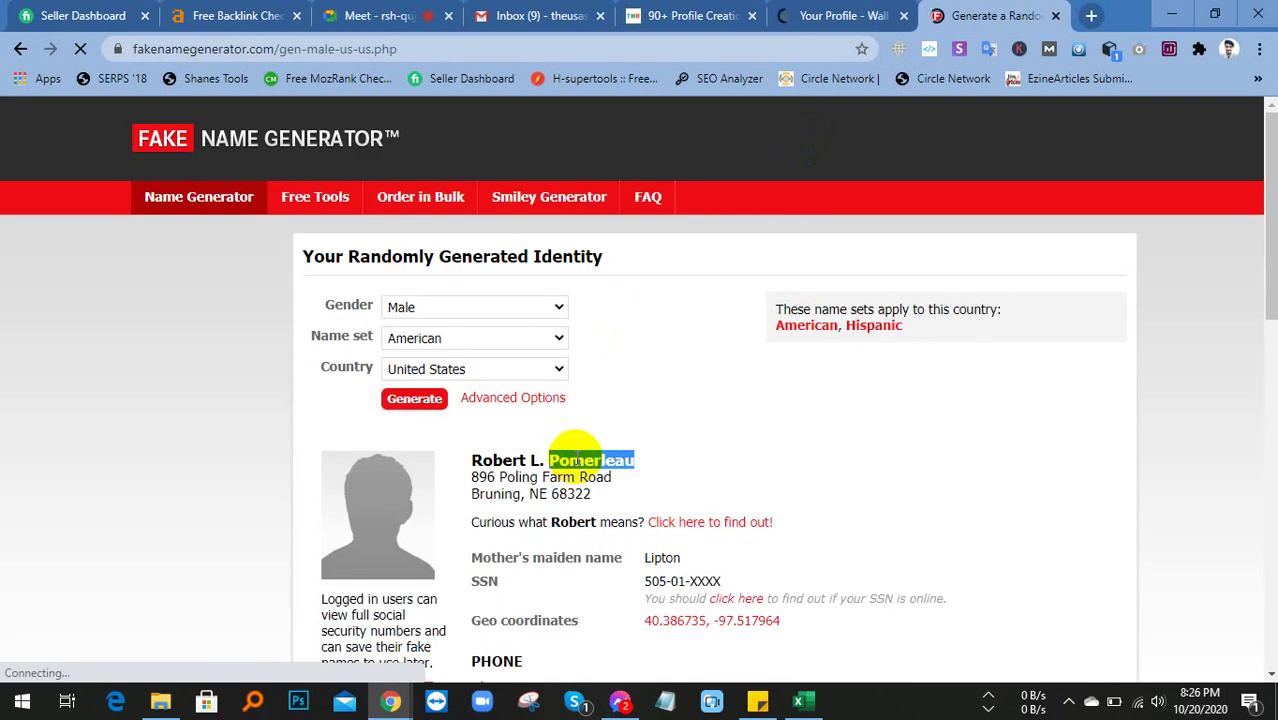
double_click(571, 494)
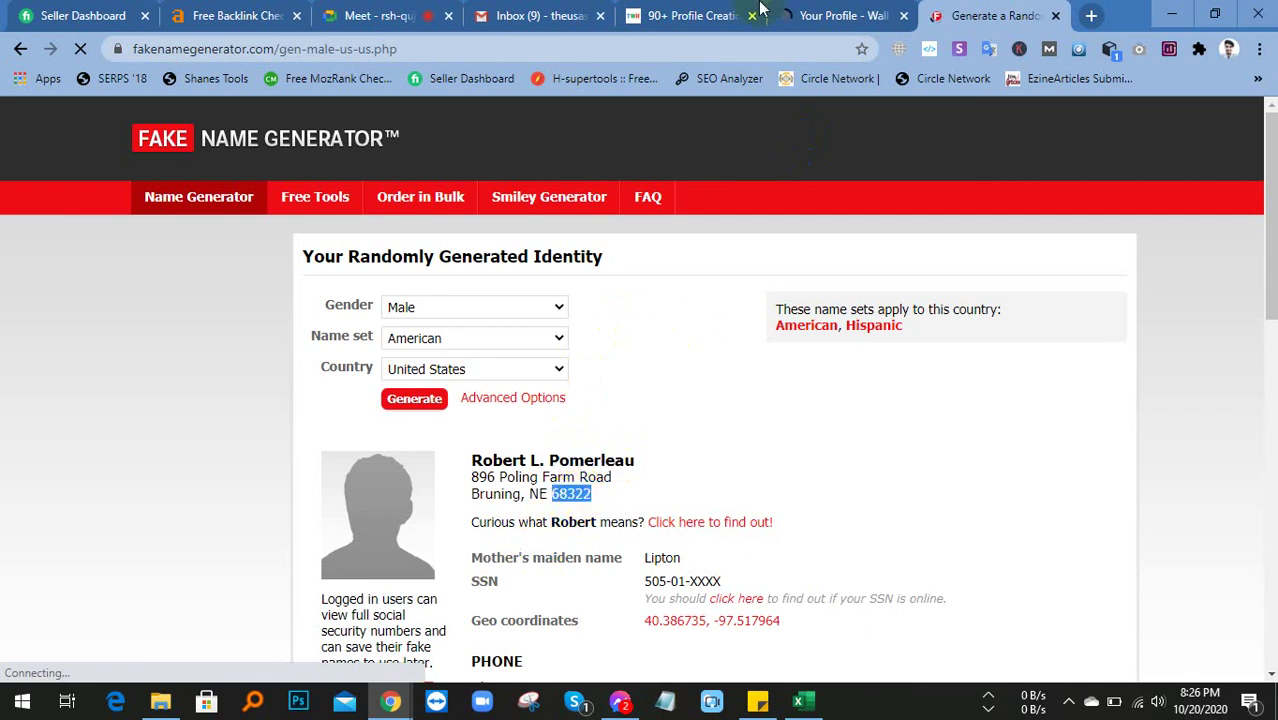
left_click(780, 14)
scroll(337, 410, "down", 2)
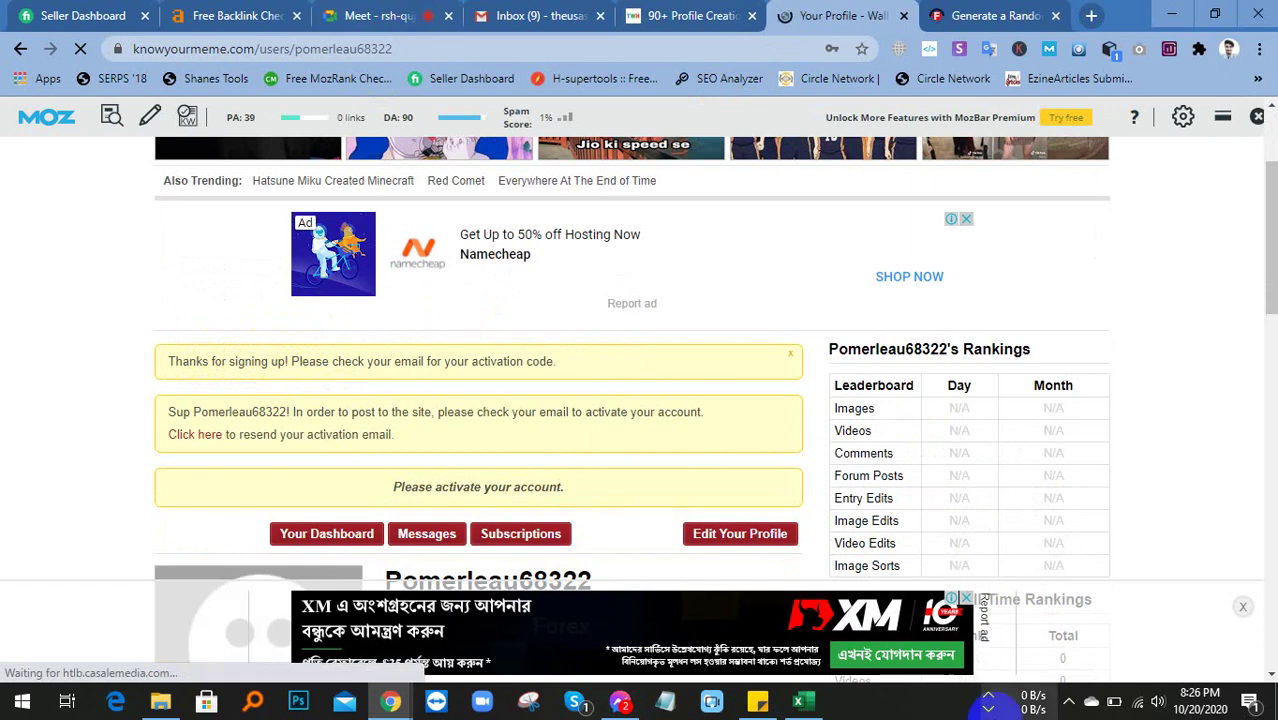
left_click(1068, 701)
left_click(1050, 622)
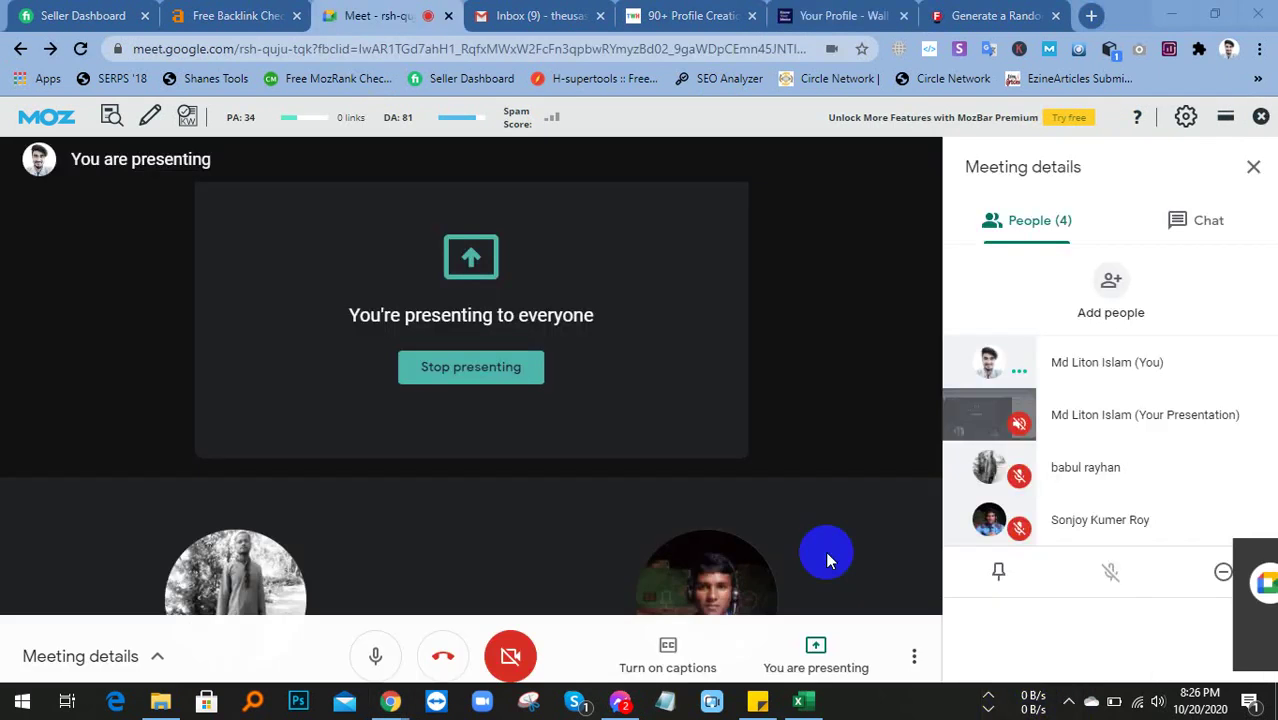
left_click(833, 14)
left_click(838, 350)
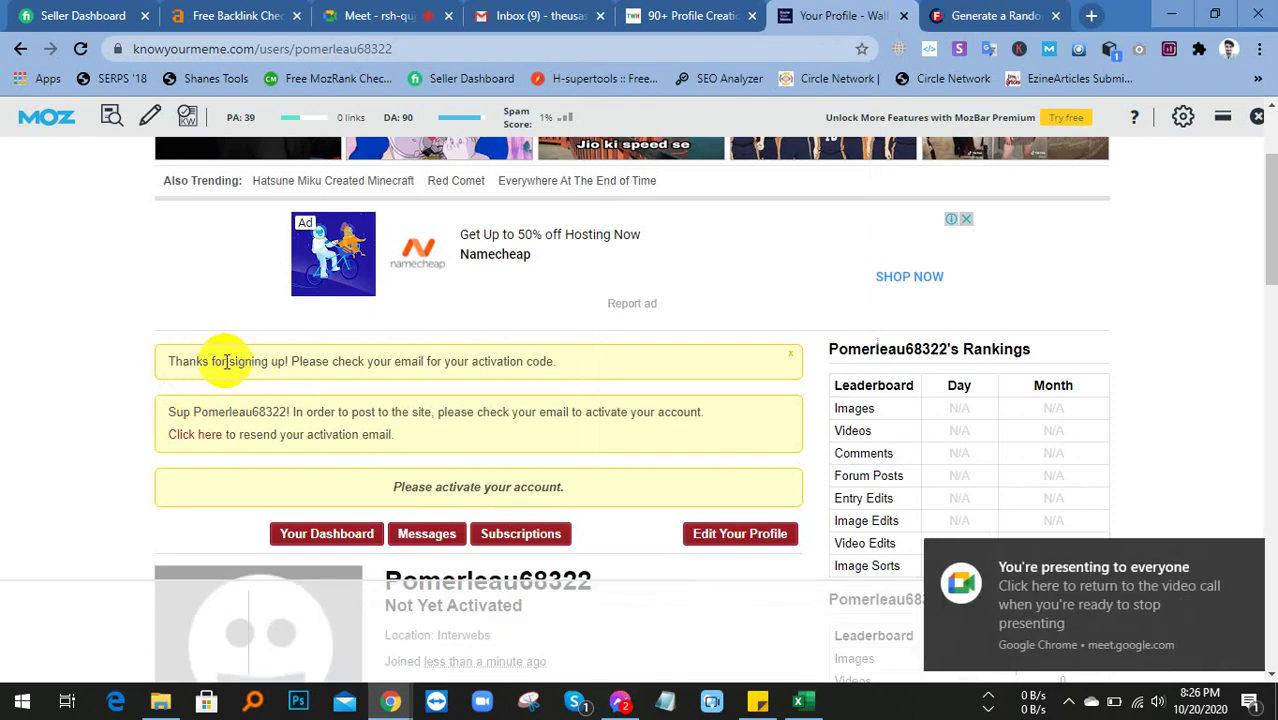
Read the 'check your email for your activation code' notice and move to the Gmail inbox
left_click_drag(228, 361, 477, 360)
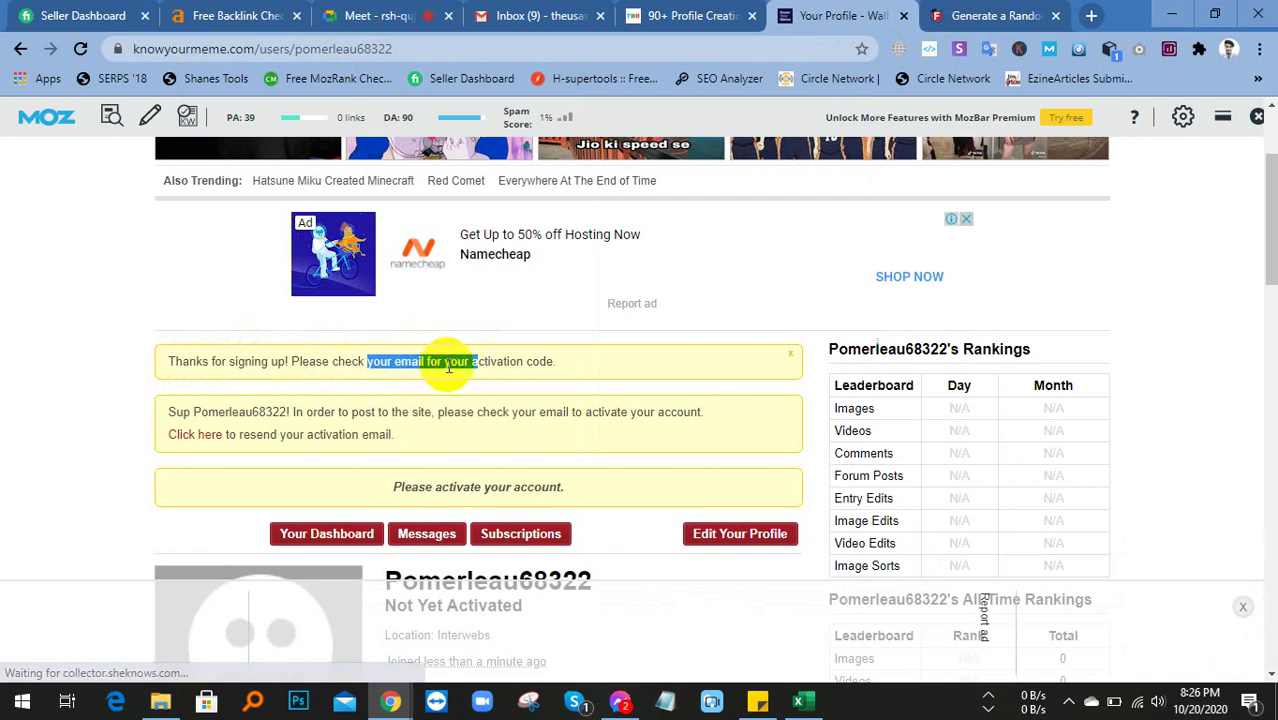
scroll(538, 316, "down", 1)
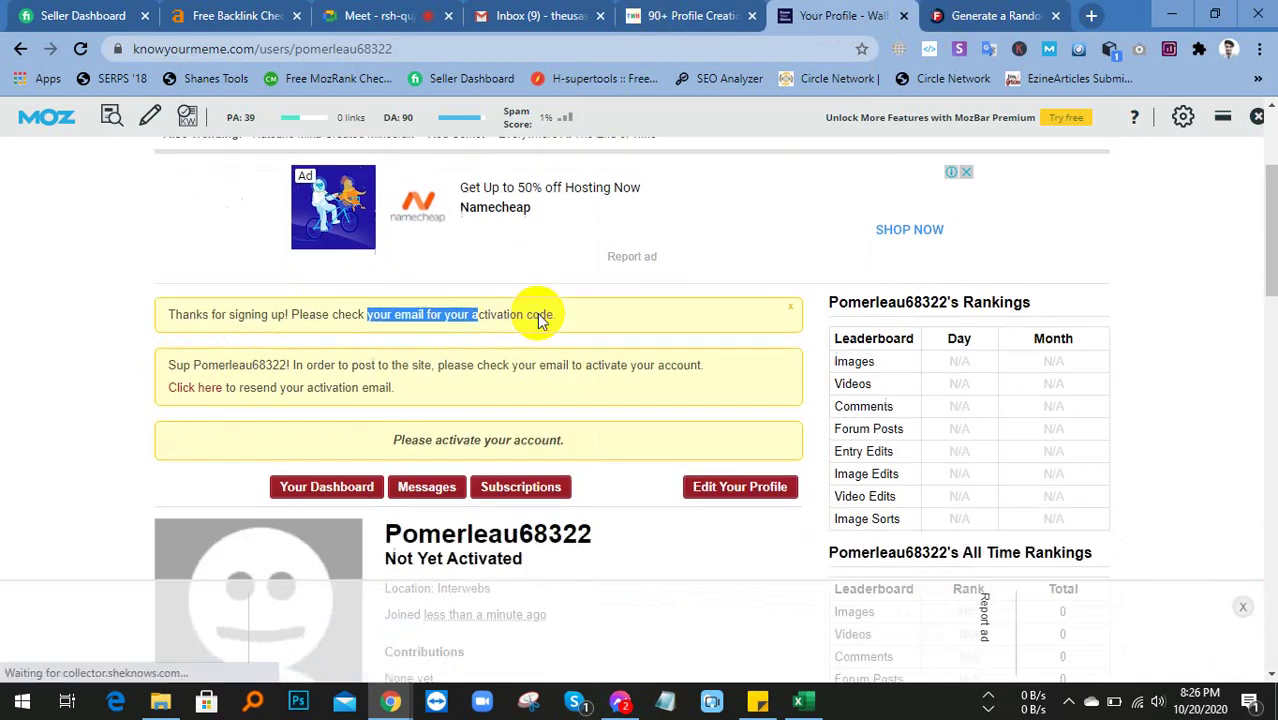
scroll(538, 316, "down", 1)
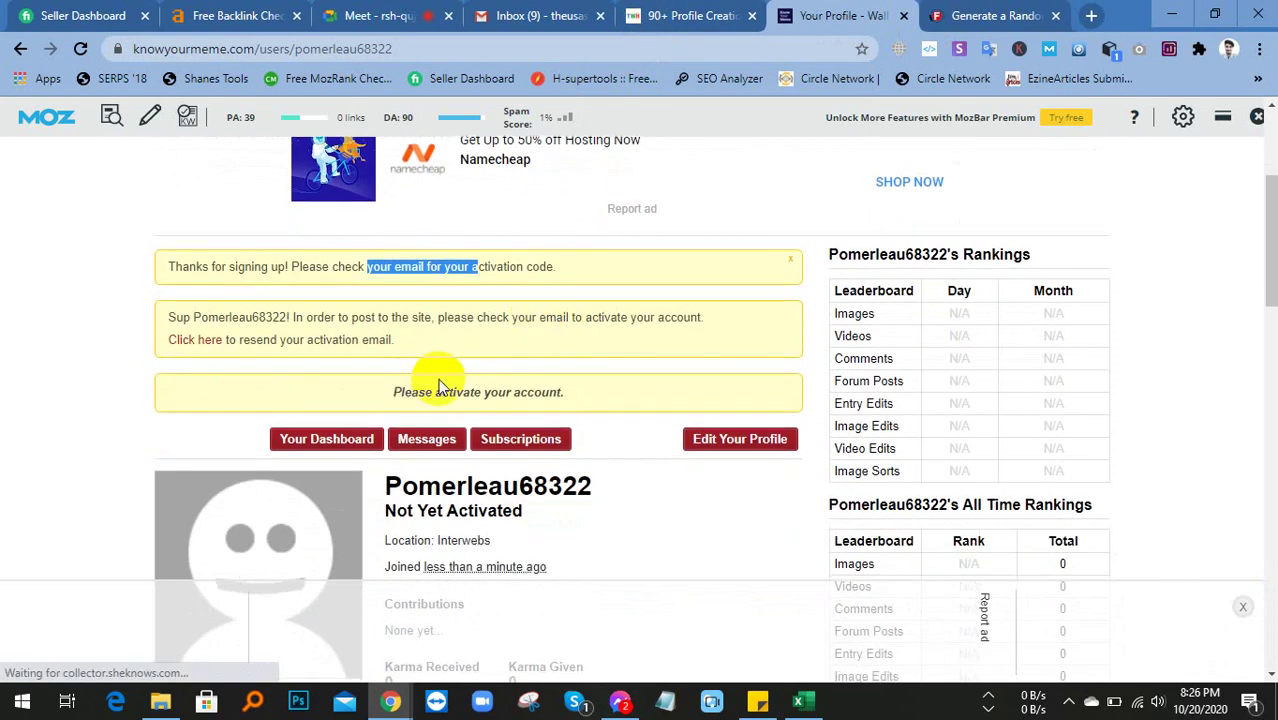
scroll(445, 374, "down", 4)
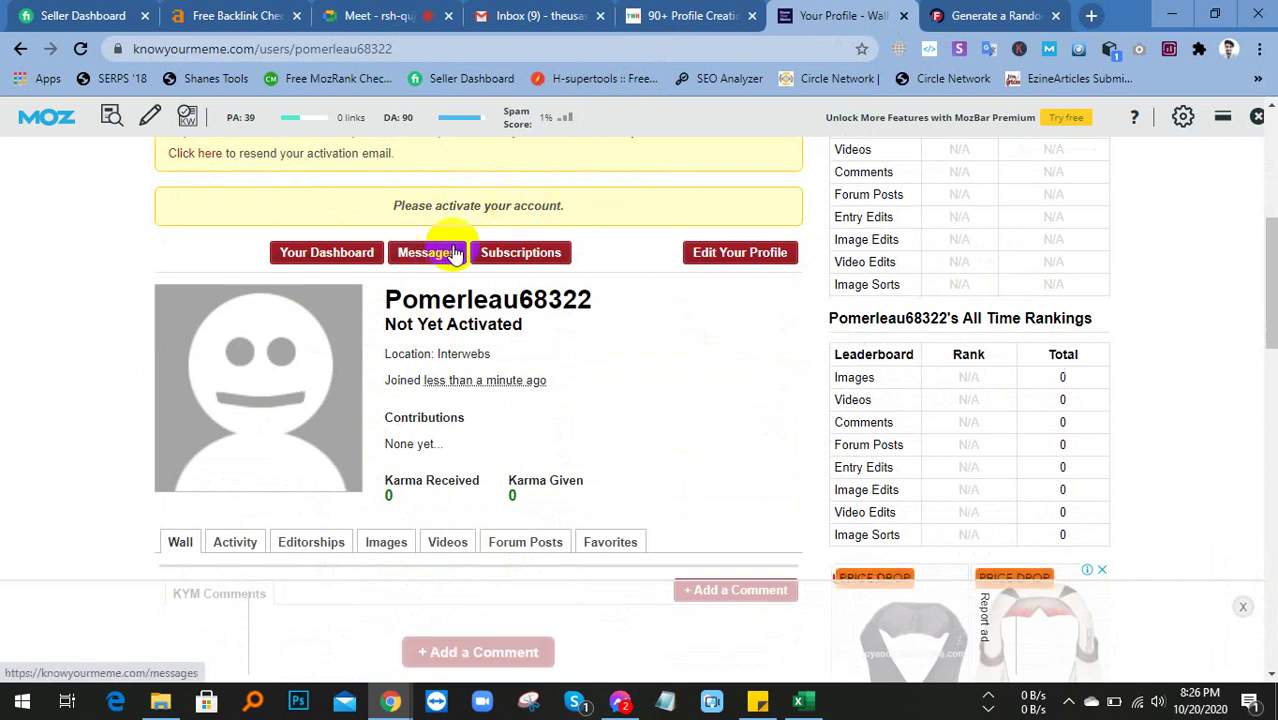
scroll(450, 251, "down", 4)
left_click(680, 12)
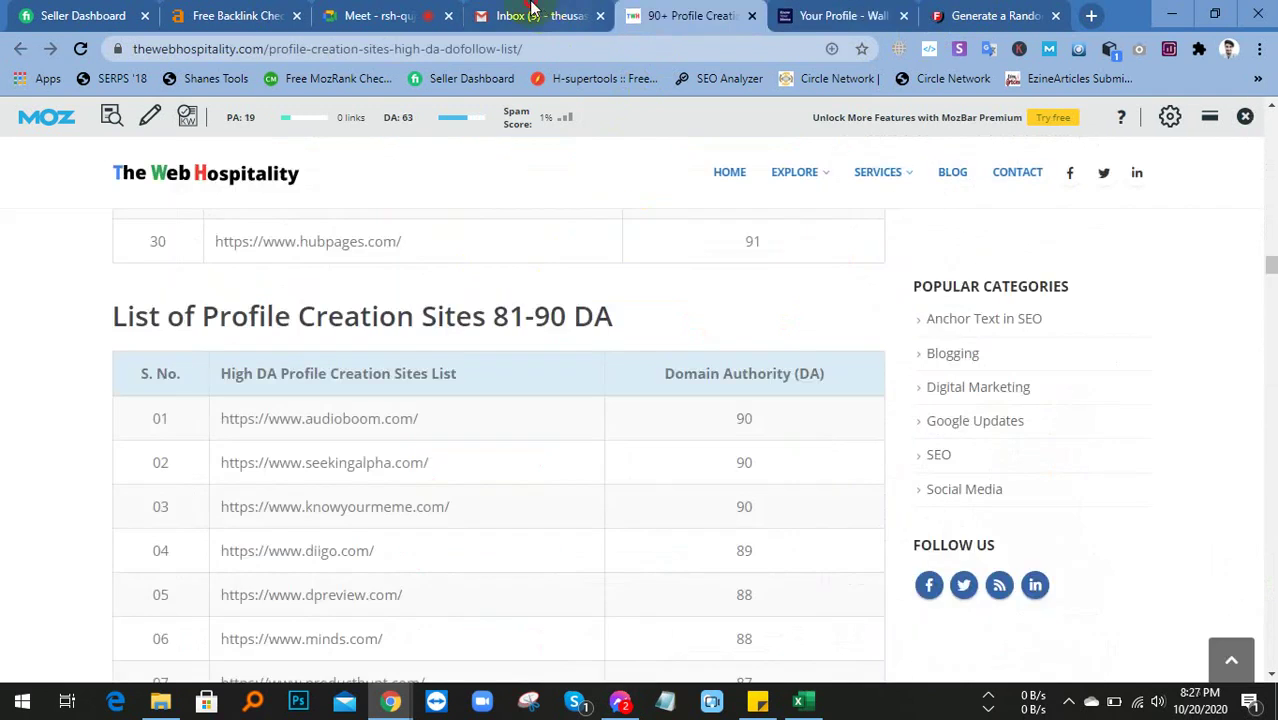
left_click(535, 15)
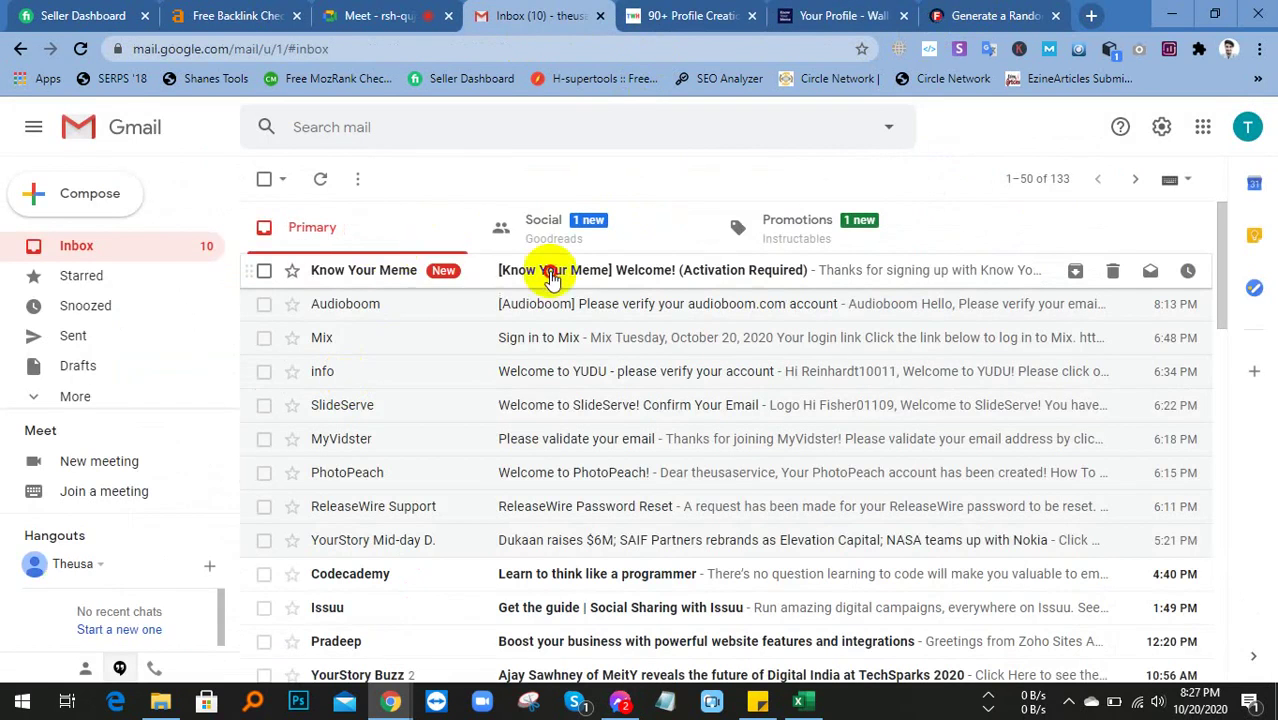
Open the Know Your Meme 'Welcome! (Activation Required)' email and follow its activation link
left_click(550, 271)
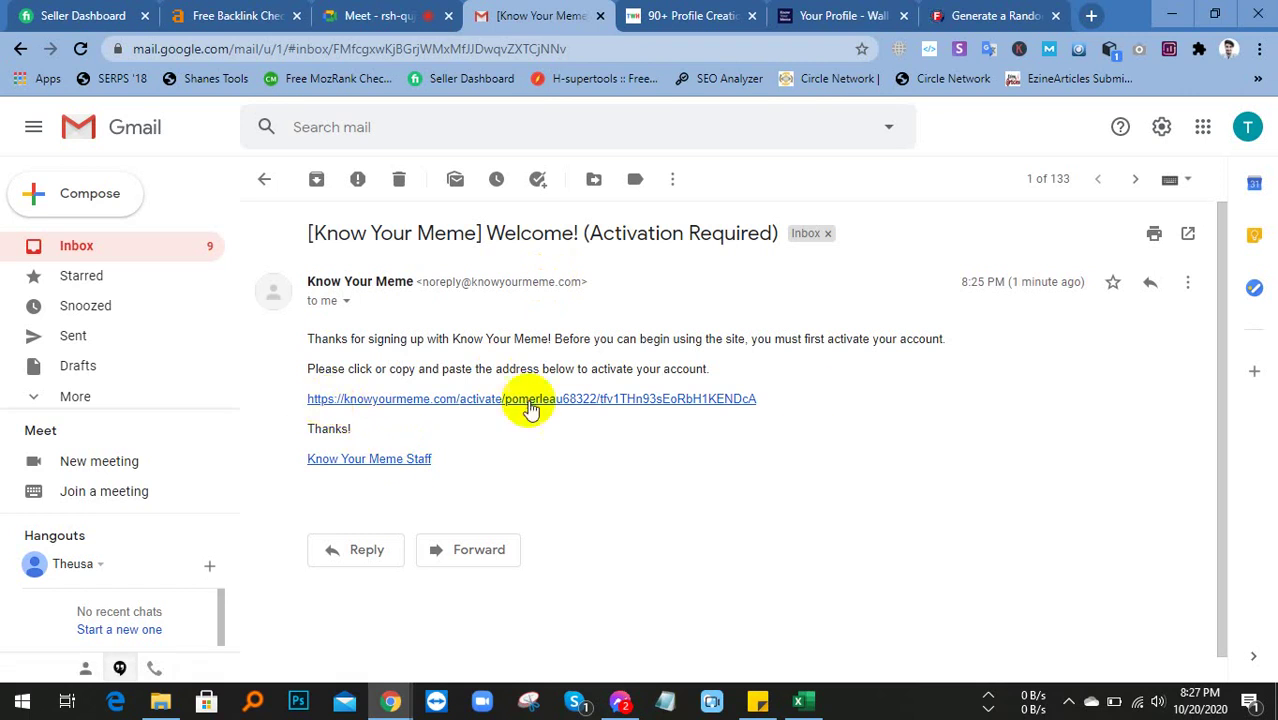
left_click_drag(801, 396, 528, 391)
left_click(545, 432)
left_click(543, 406)
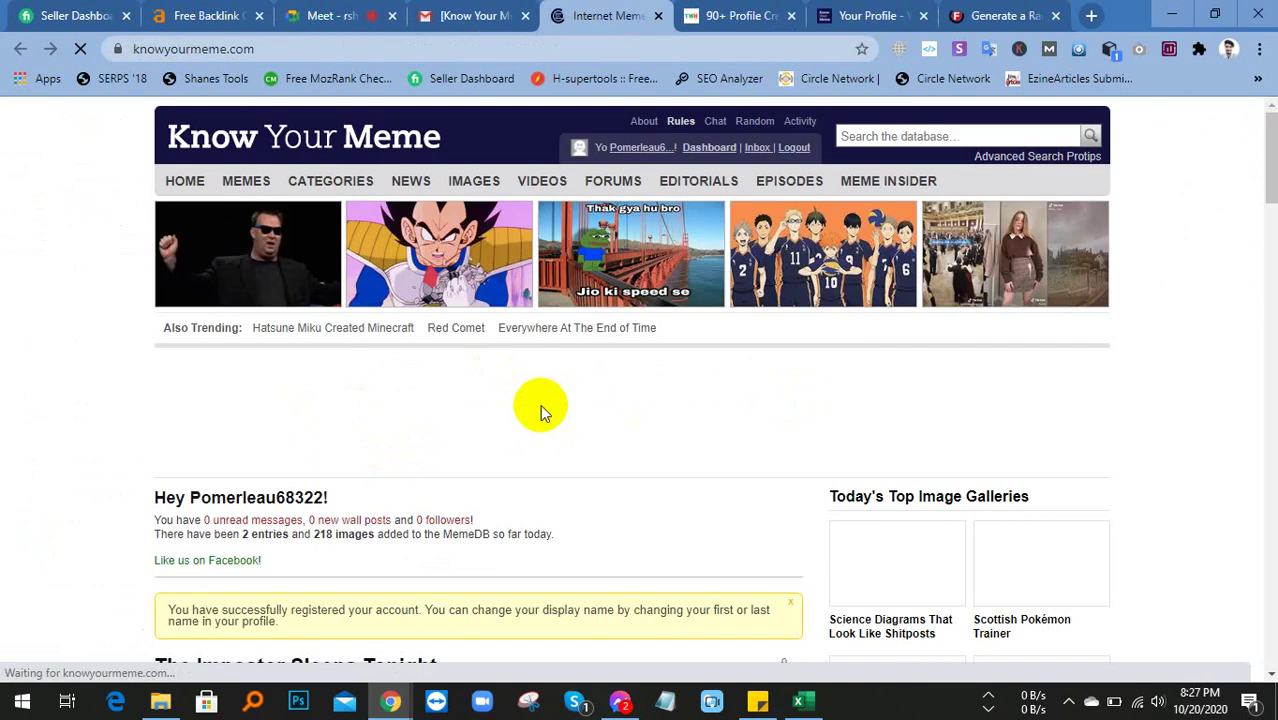
scroll(190, 572, "down", 1)
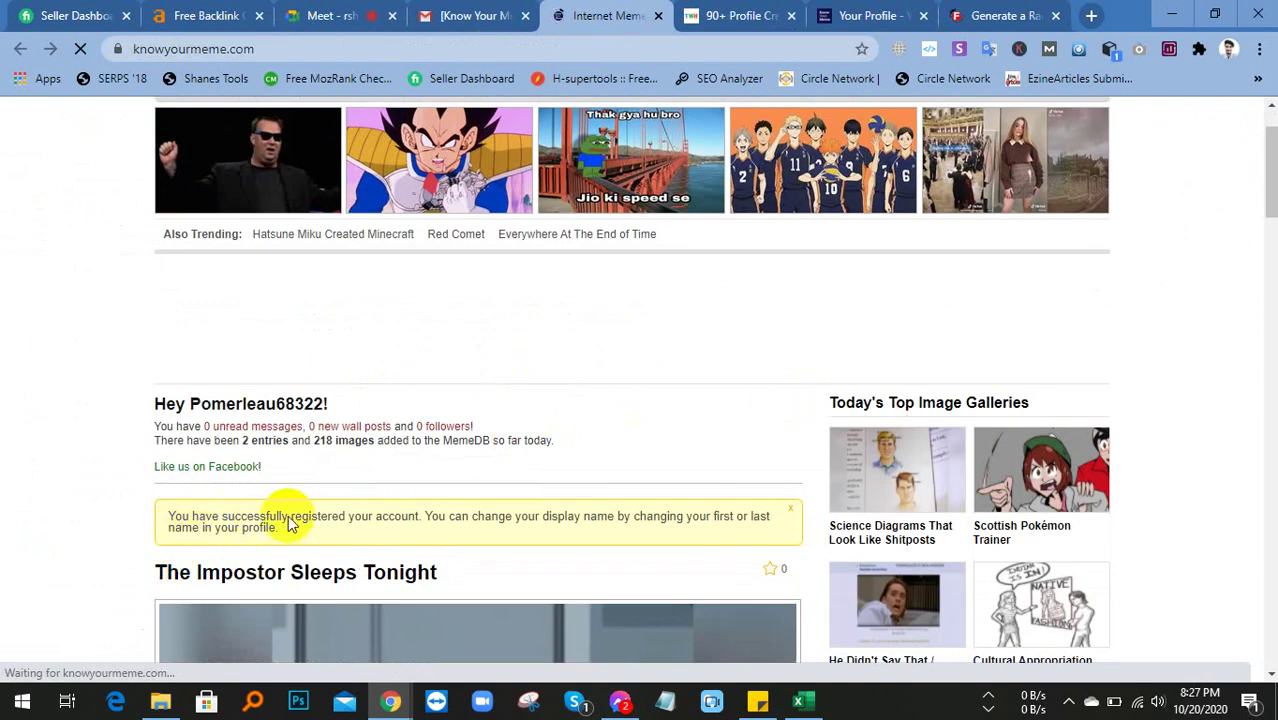
scroll(560, 400, "down", 2)
scroll(596, 368, "down", 5)
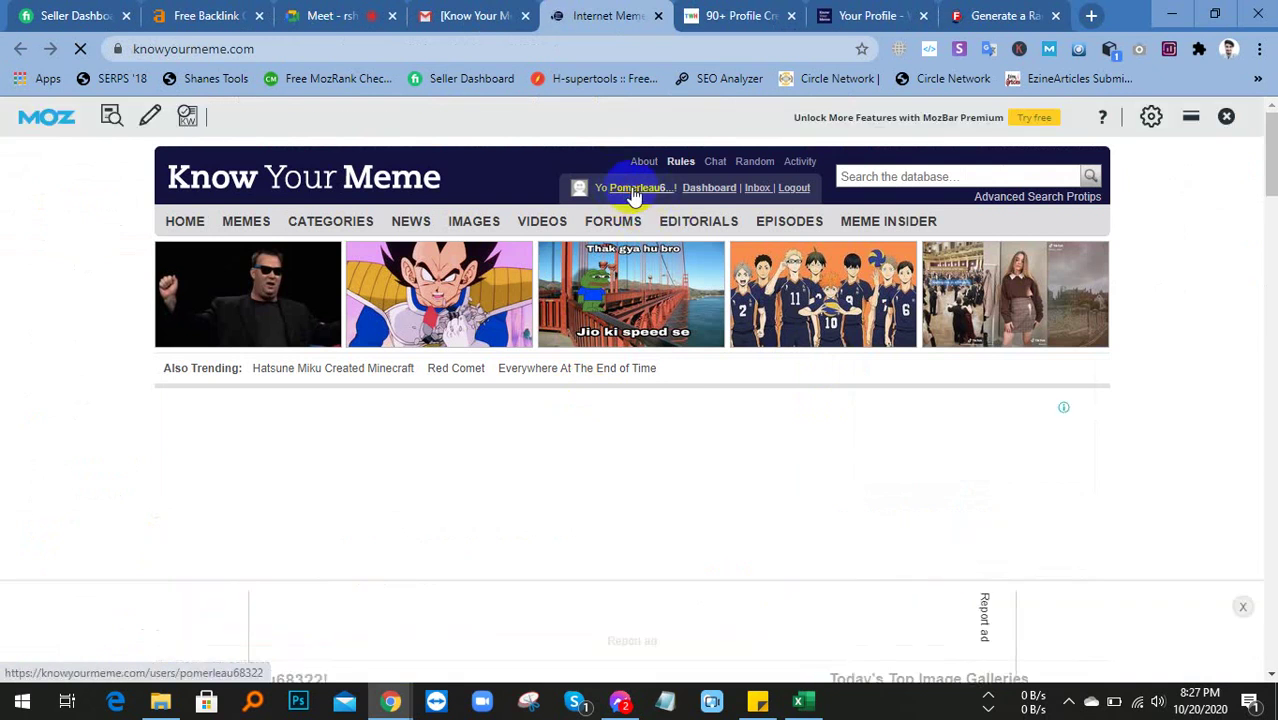
Go from the header username link to the new profile page and its Edit Profile form
left_click(632, 194)
mouse_move(632, 196)
scroll(408, 380, "down", 4)
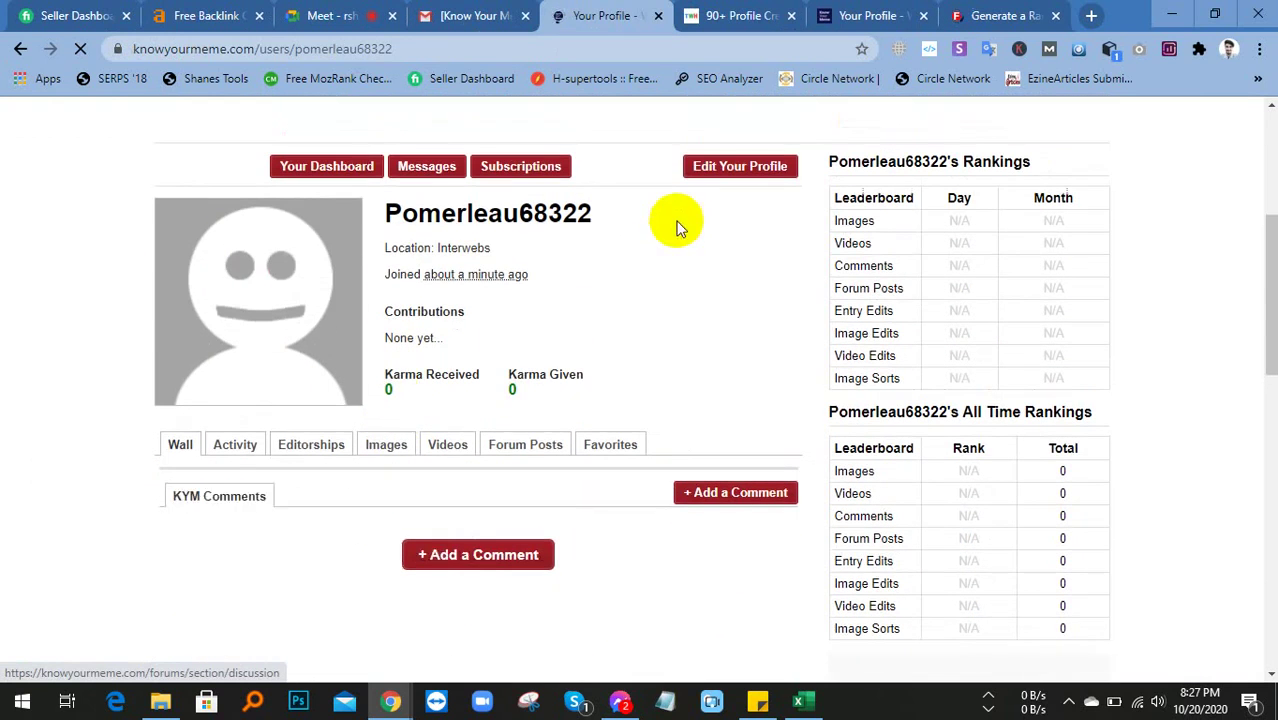
left_click(731, 176)
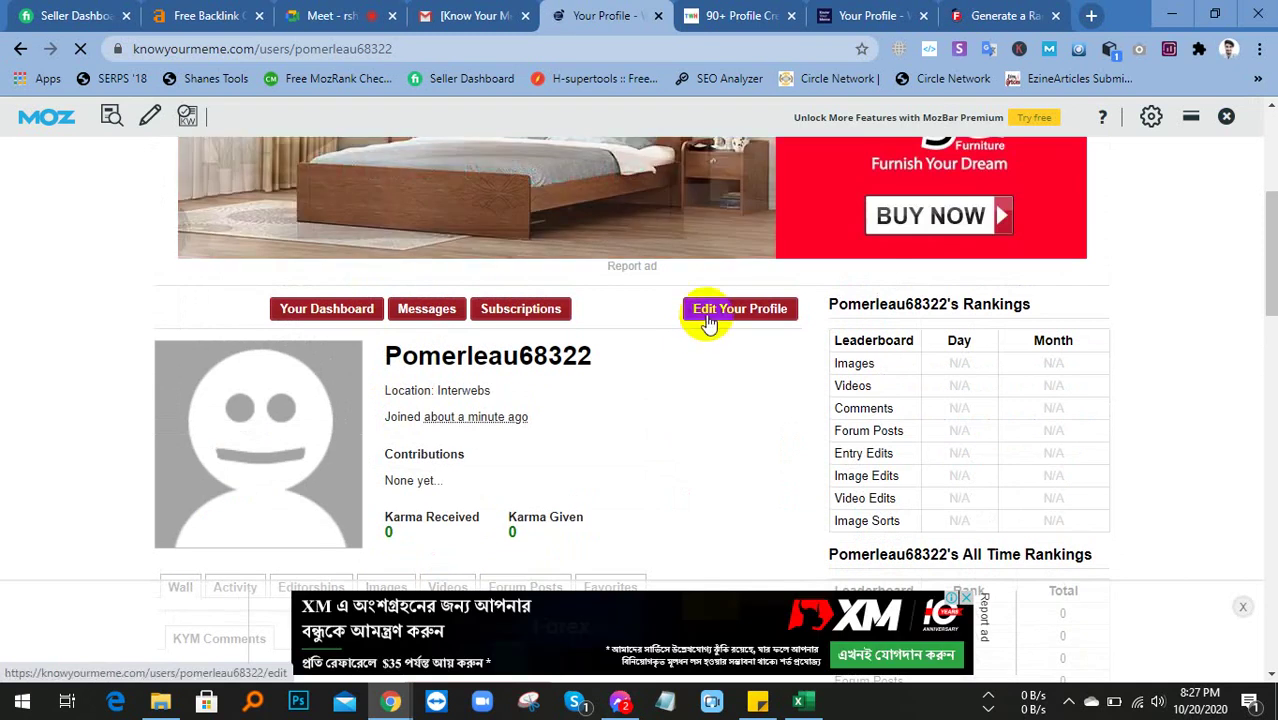
scroll(705, 318, "down", 3)
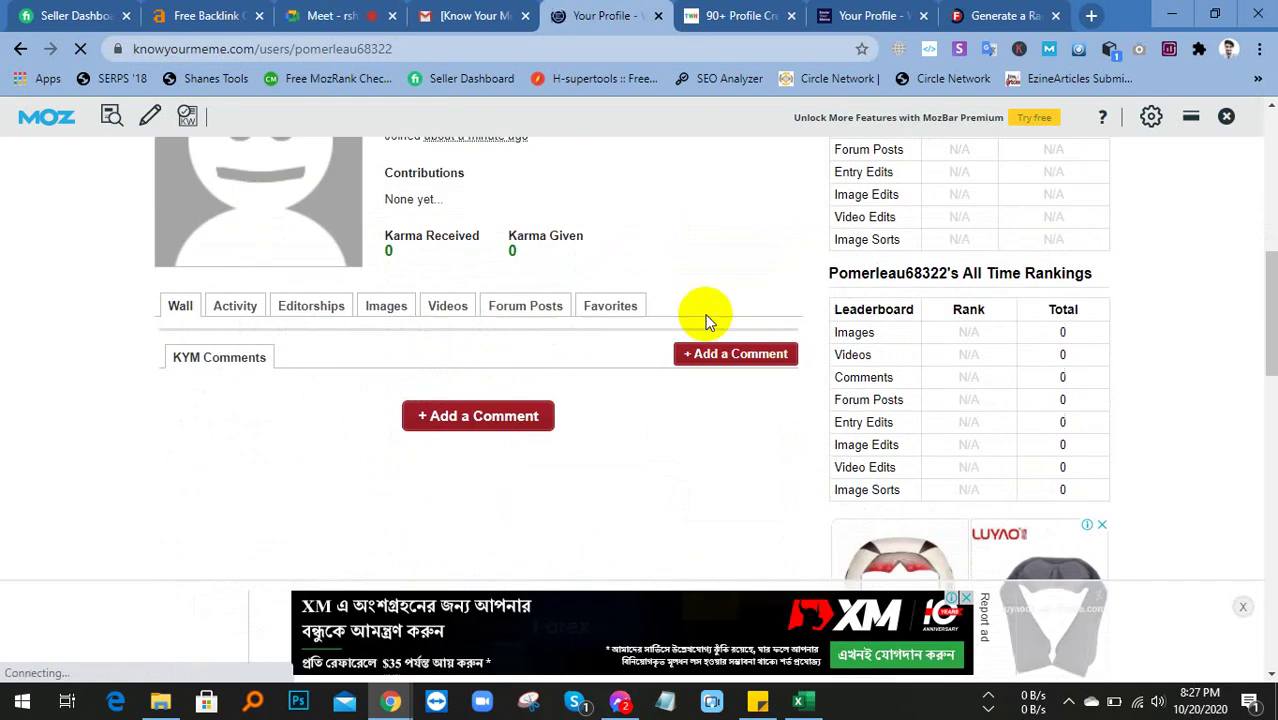
scroll(535, 215, "up", 2)
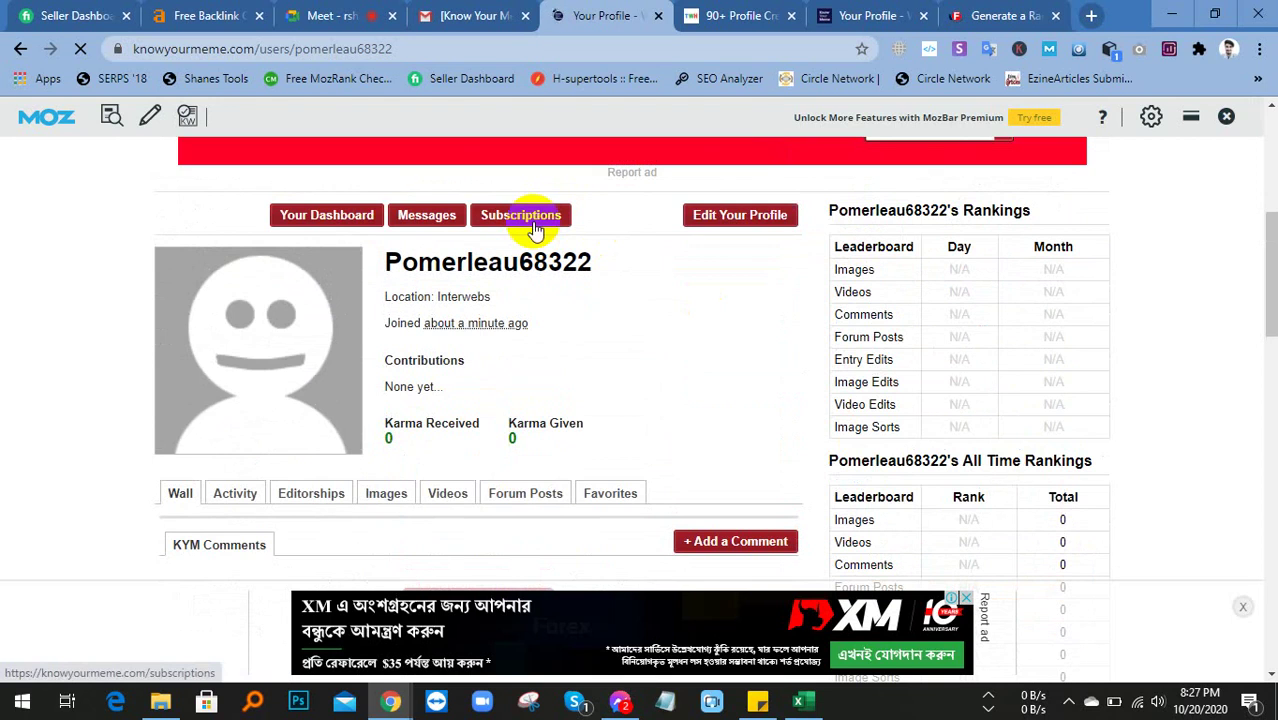
left_click(763, 222)
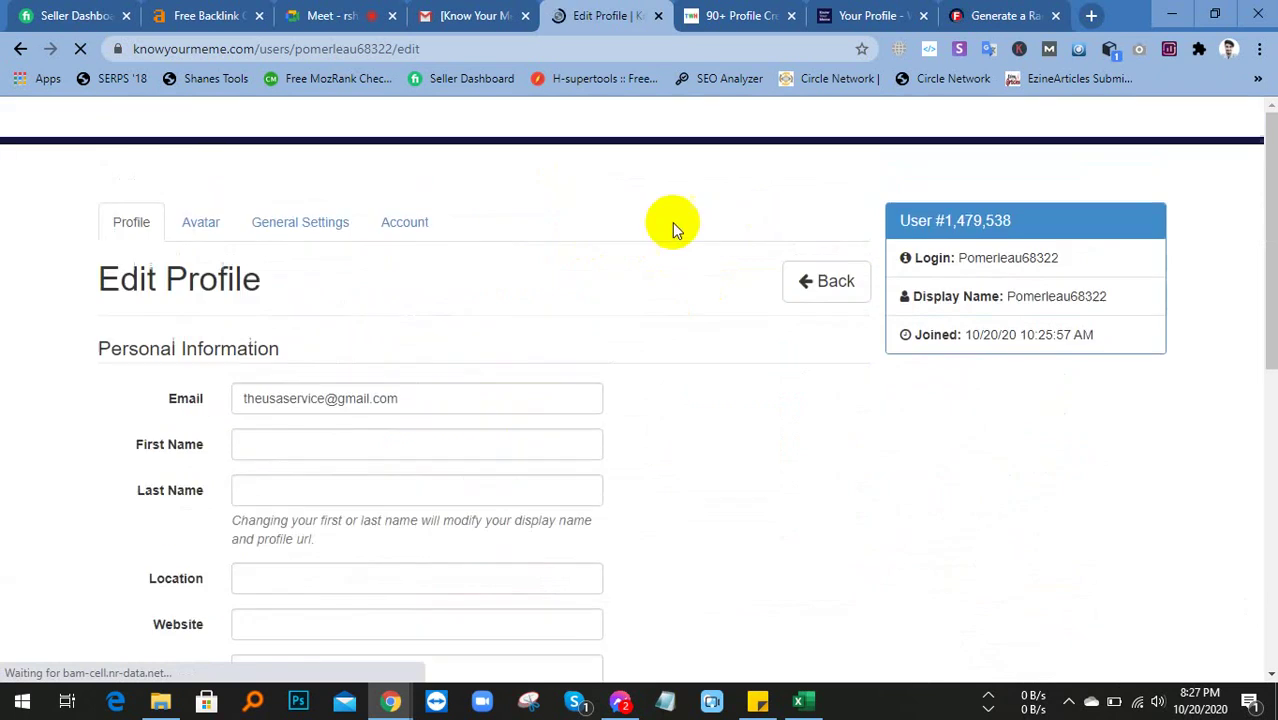
scroll(600, 215, "down", 2)
Copy the random name generator's first name into the Know Your Meme First Name field
left_click(302, 258)
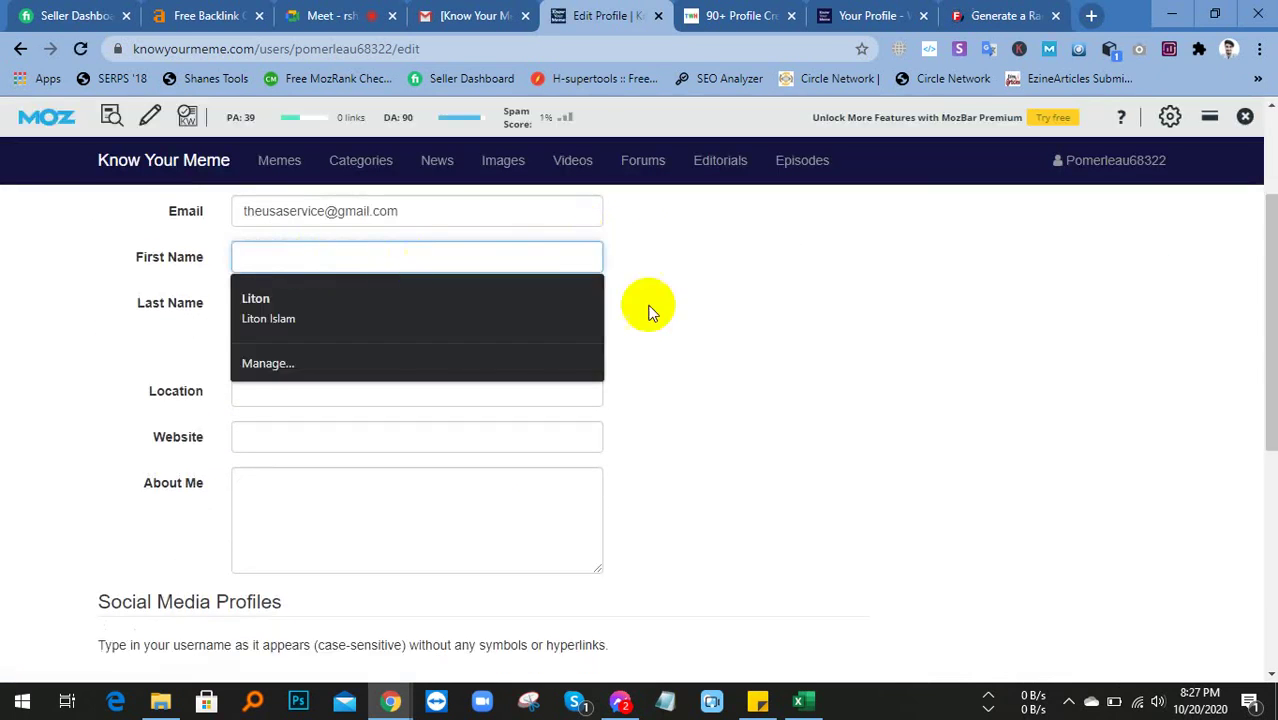
left_click(768, 303)
left_click_drag(726, 8, 605, 14)
left_click(738, 16)
left_click_drag(985, 8, 736, 17)
right_click(493, 503)
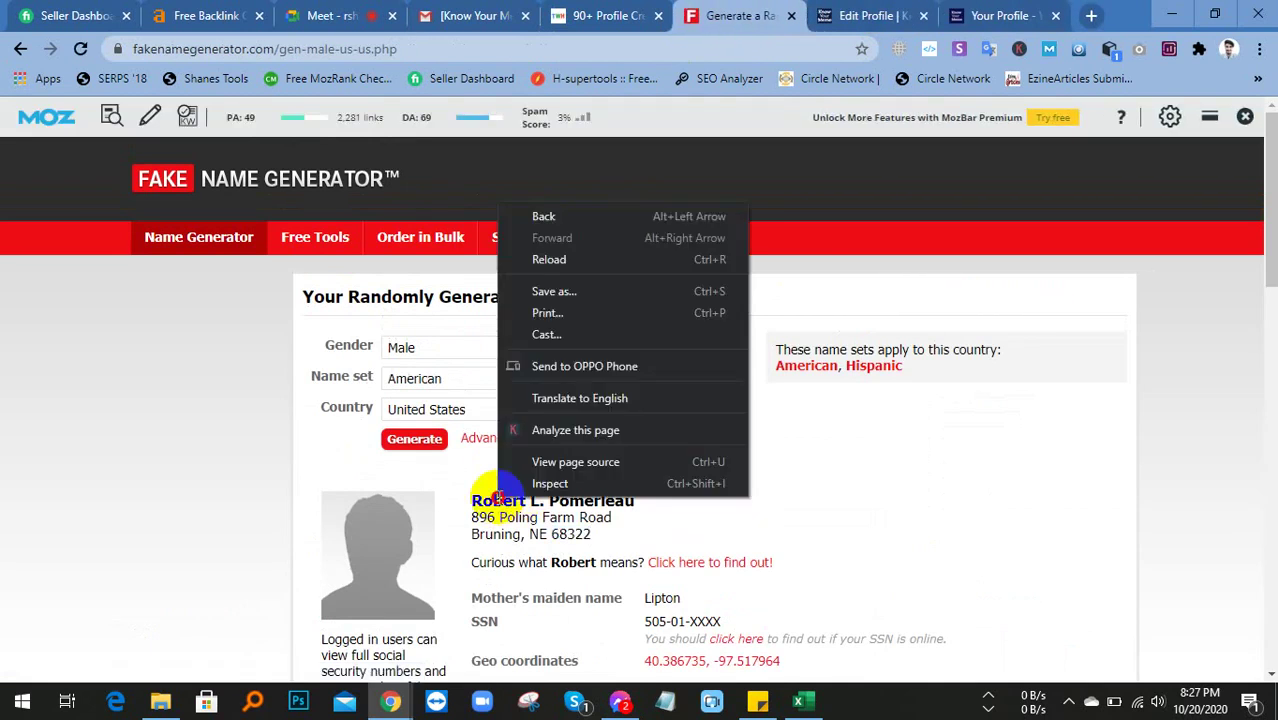
double_click(497, 500)
right_click(495, 502)
left_click(537, 511)
left_click(815, 15)
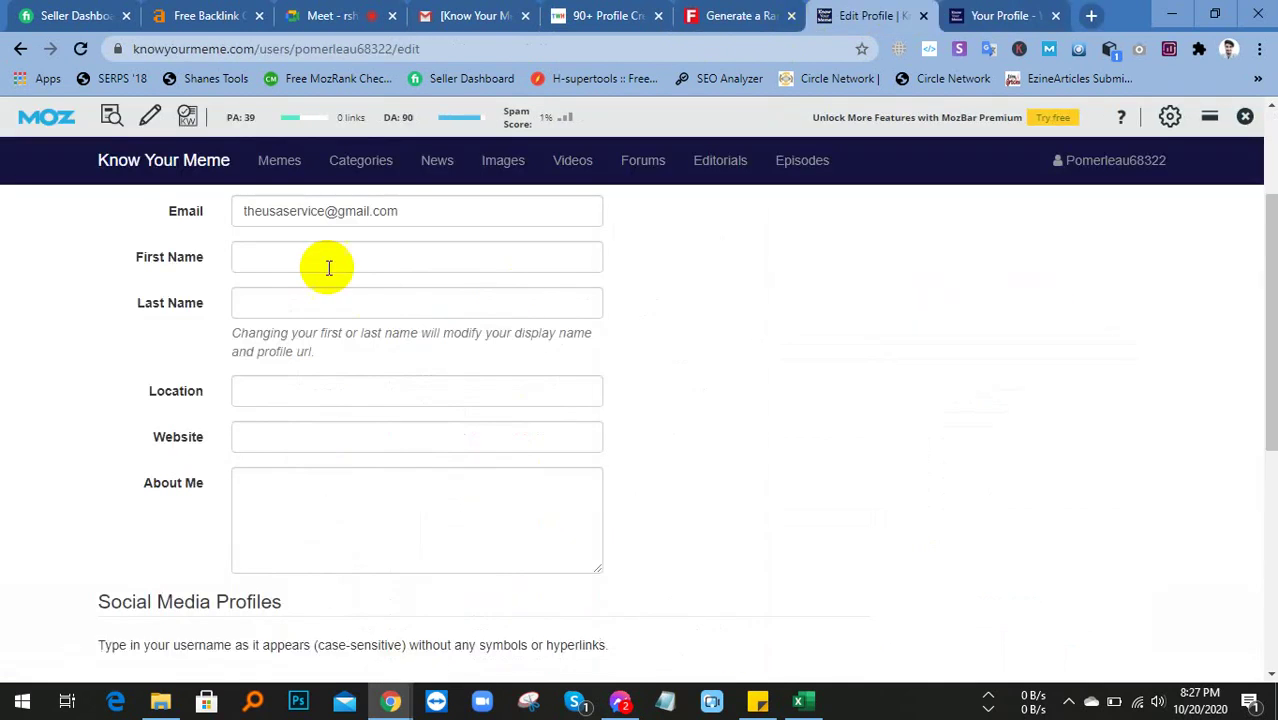
left_click(271, 262)
key("ctrl+v")
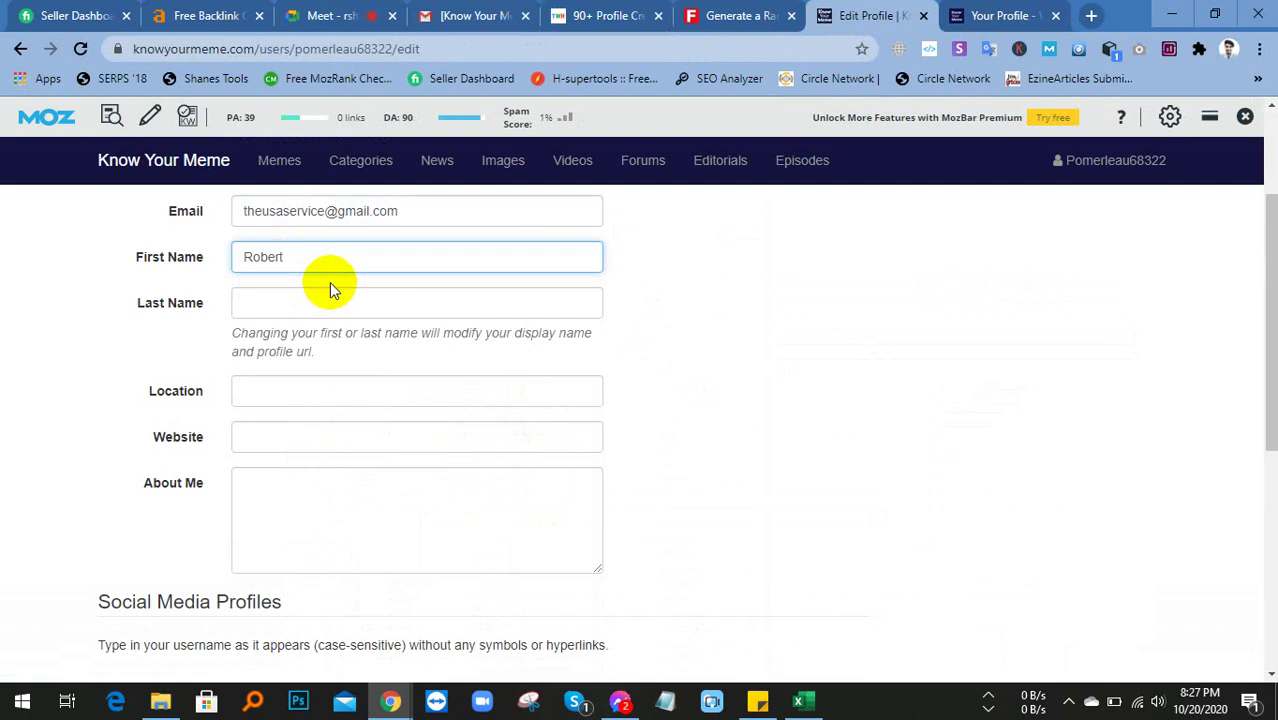
Copy the generated surname into the Last Name field
left_click(329, 293)
left_click(757, 10)
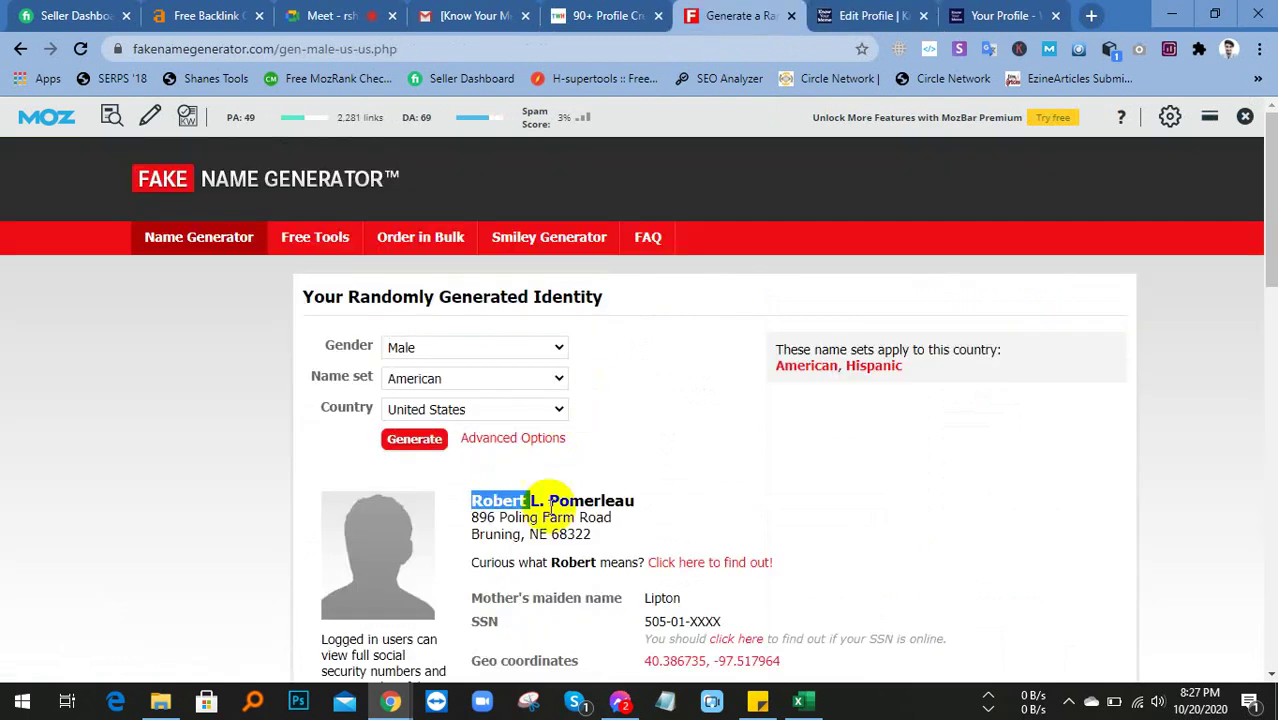
double_click(567, 502)
right_click(567, 502)
left_click(600, 522)
left_click(868, 15)
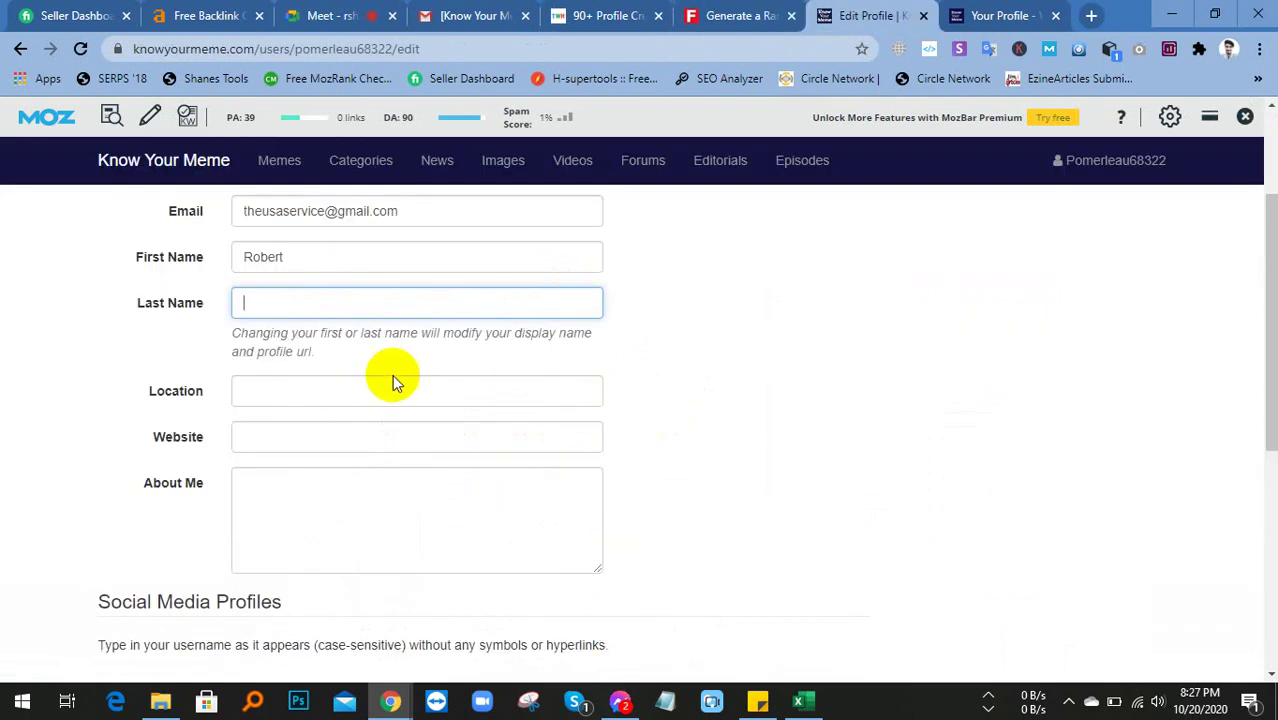
key("ctrl+v")
Move to the Location field and try selecting the generated address lines in the name generator
left_click(360, 382)
left_click(757, 12)
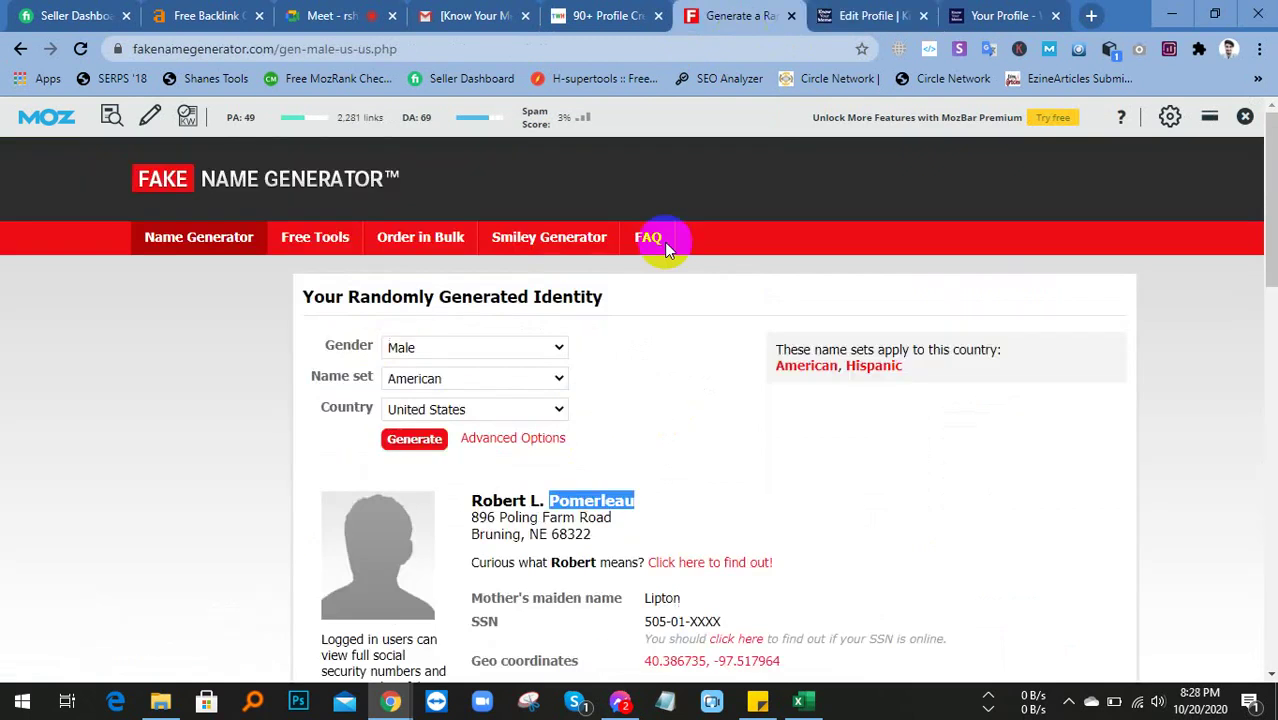
left_click_drag(590, 563, 456, 514)
left_click(480, 470)
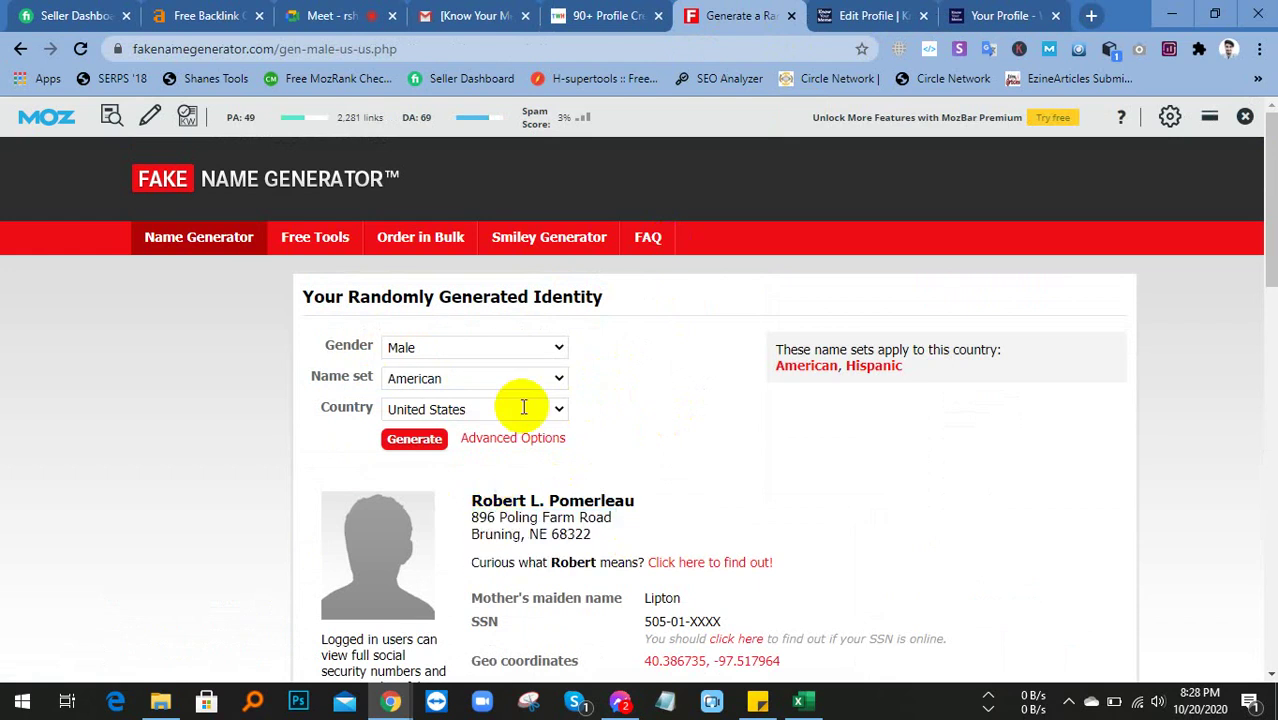
Mute a Meet call participant for everyone, then show the hidden system tray apps
left_click(346, 8)
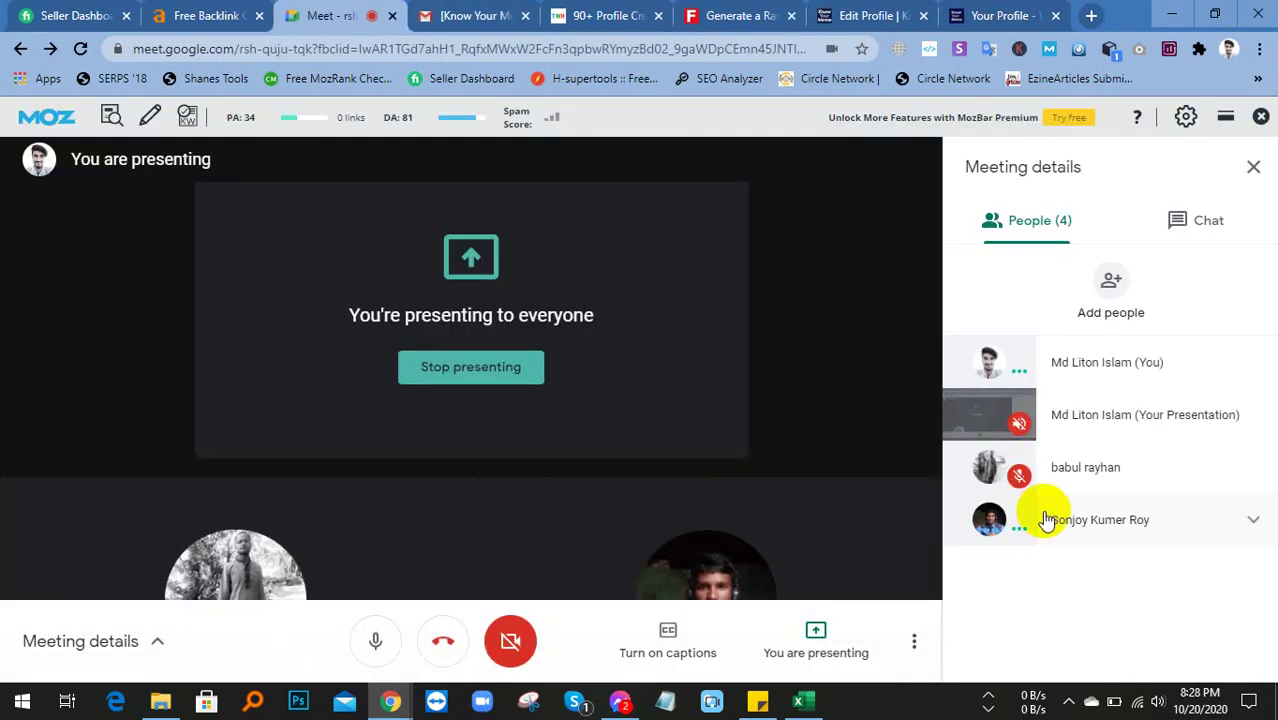
left_click(1253, 524)
left_click(1110, 570)
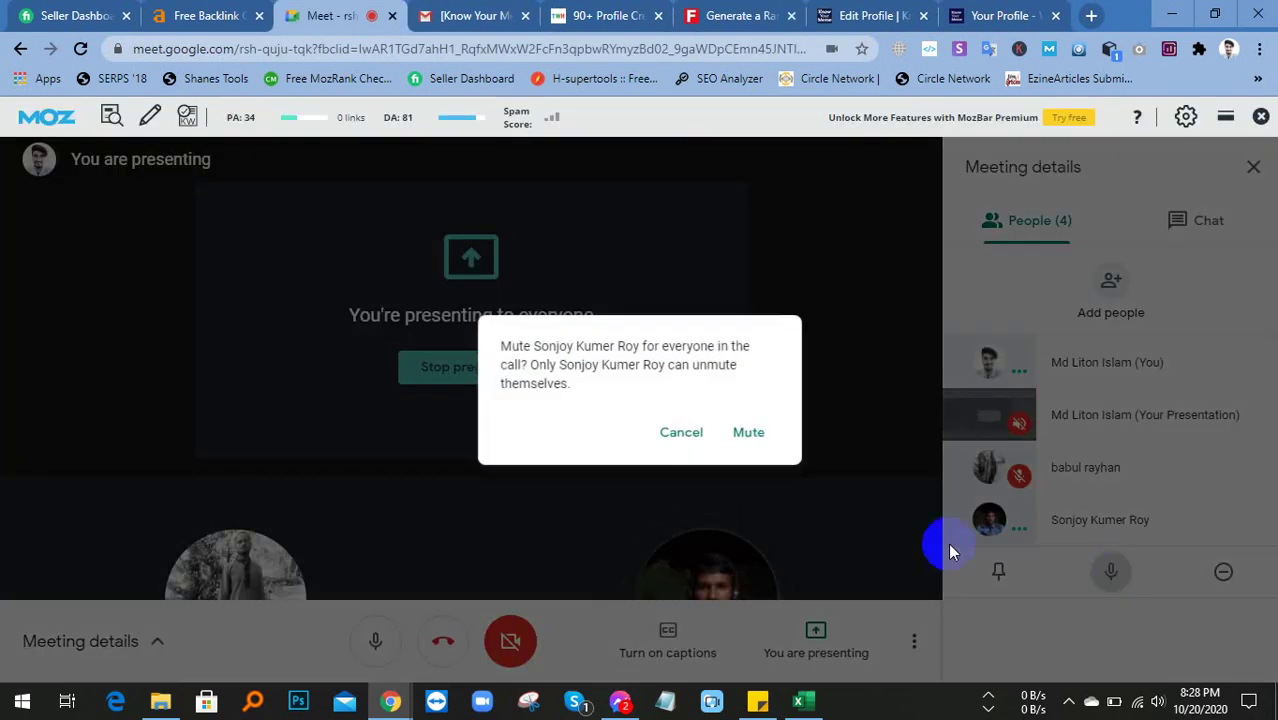
left_click(745, 436)
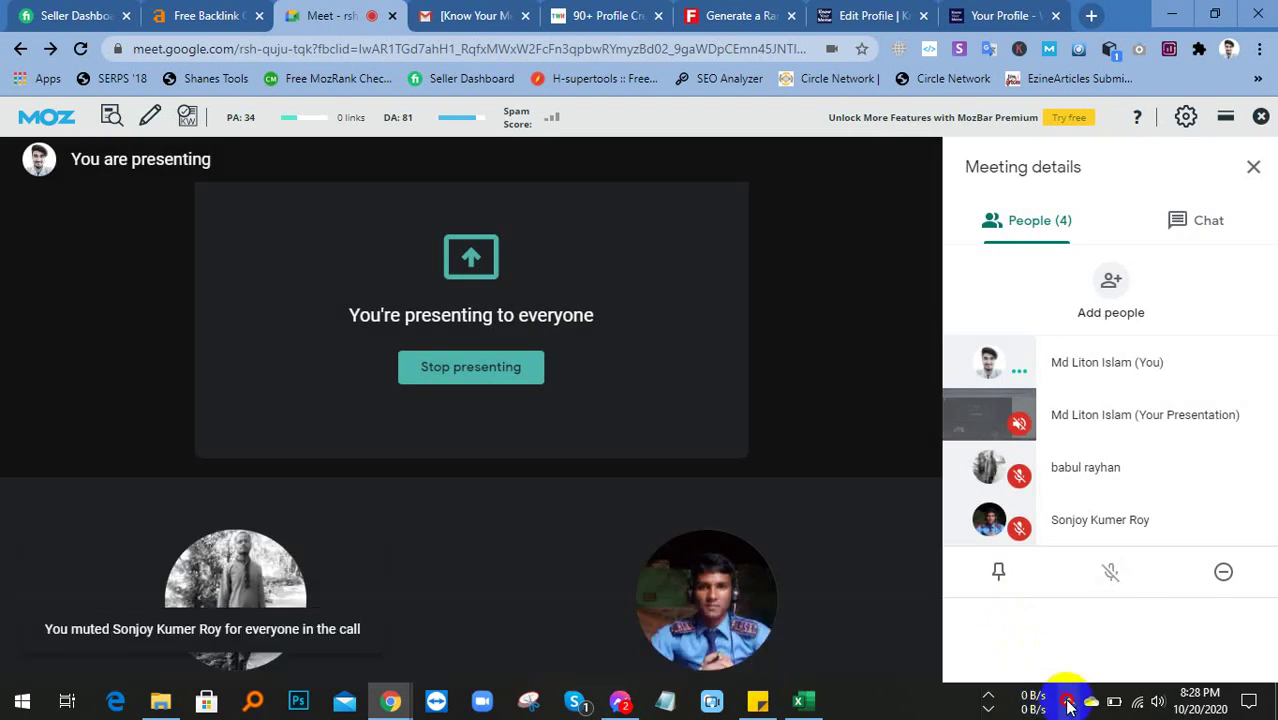
left_click(1068, 701)
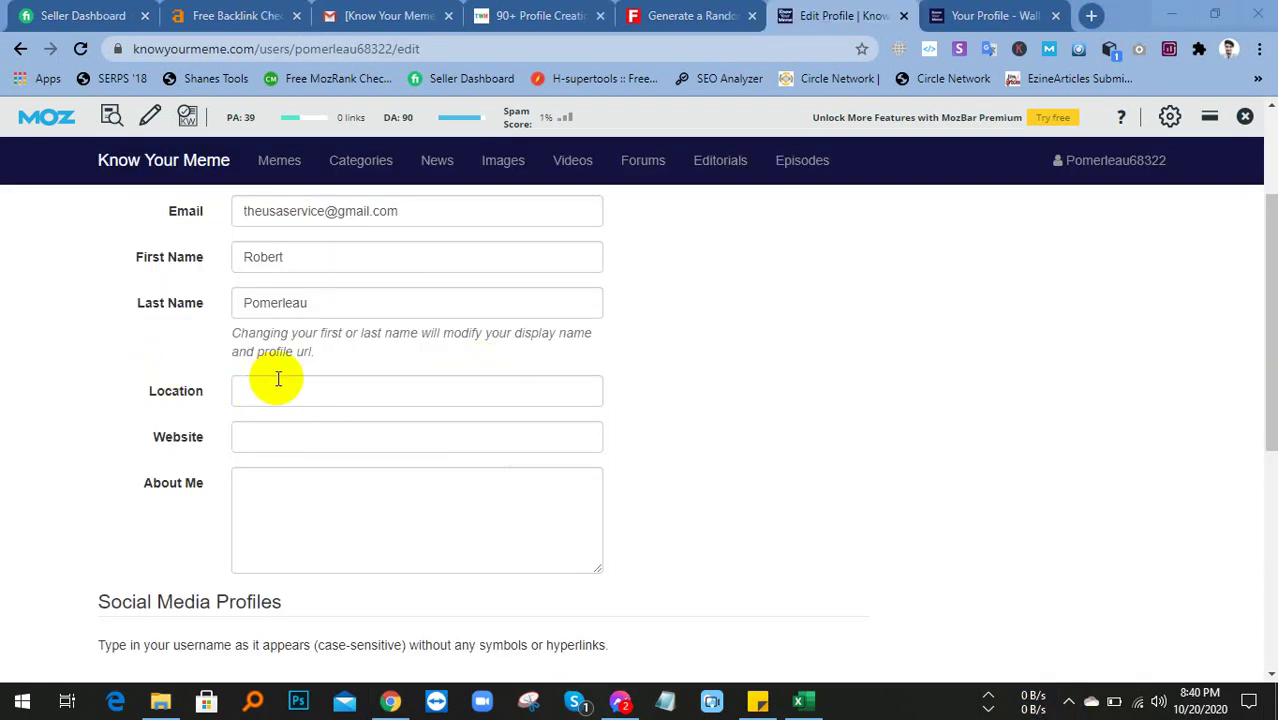
Paste the fake name generator's street address into the profile's Location field
left_click(268, 390)
left_click(690, 10)
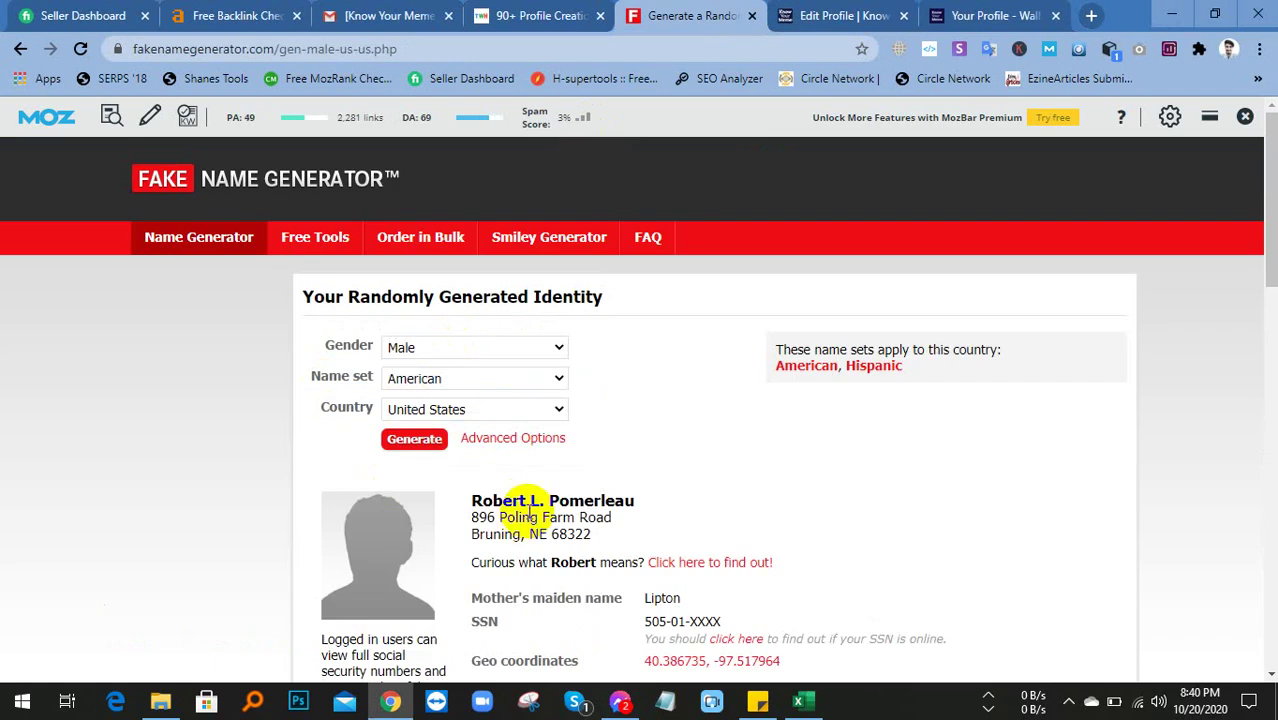
scroll(530, 510, "down", 1)
triple_click(550, 441)
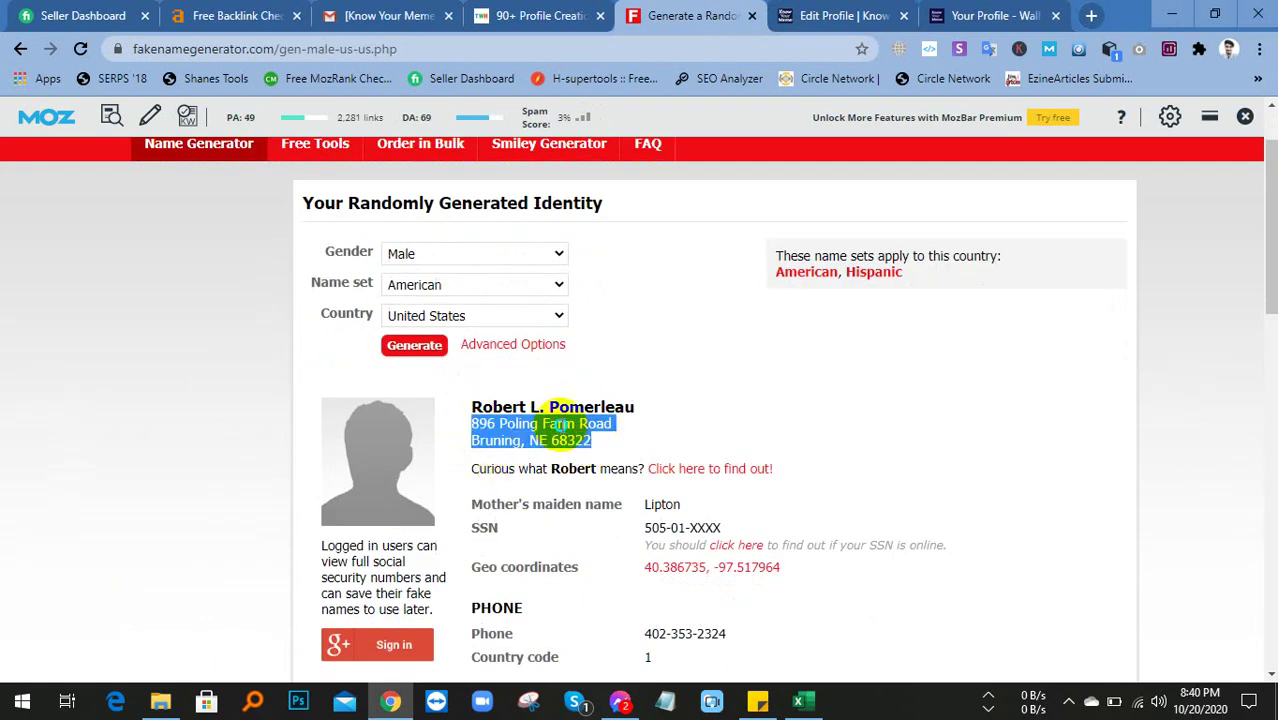
left_click(833, 12)
key("ctrl+v")
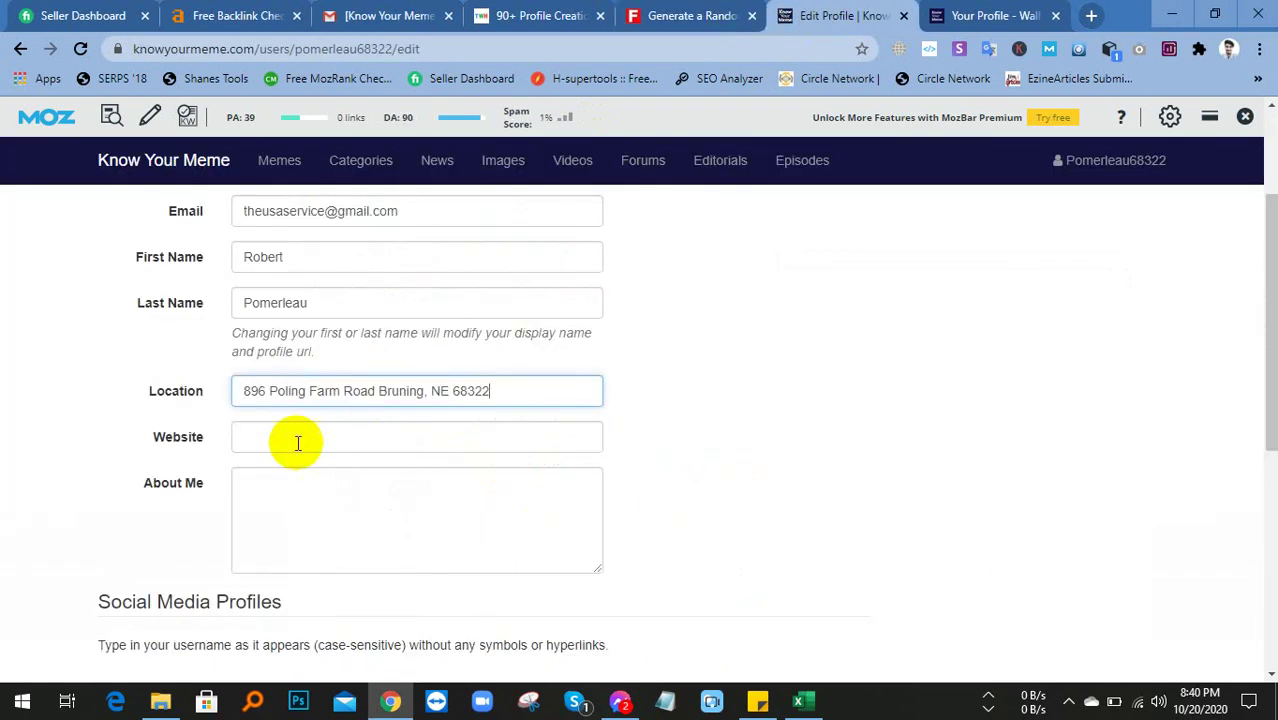
left_click(294, 442)
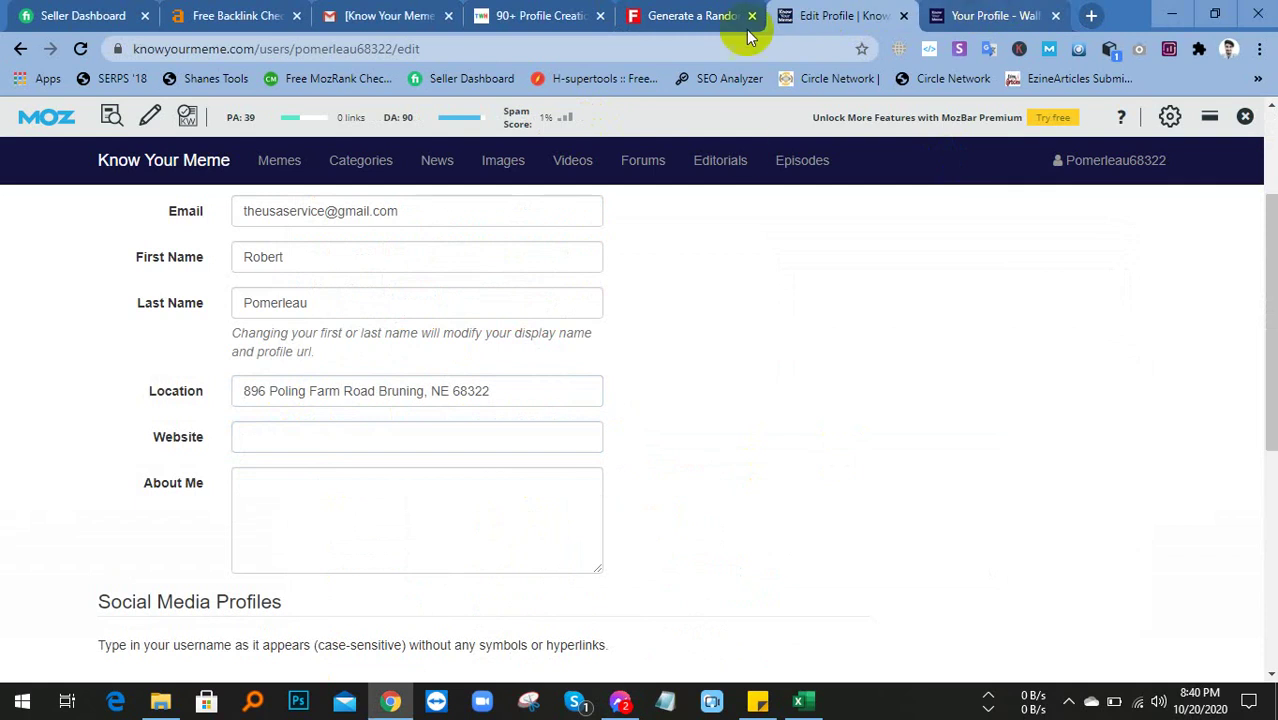
left_click(800, 700)
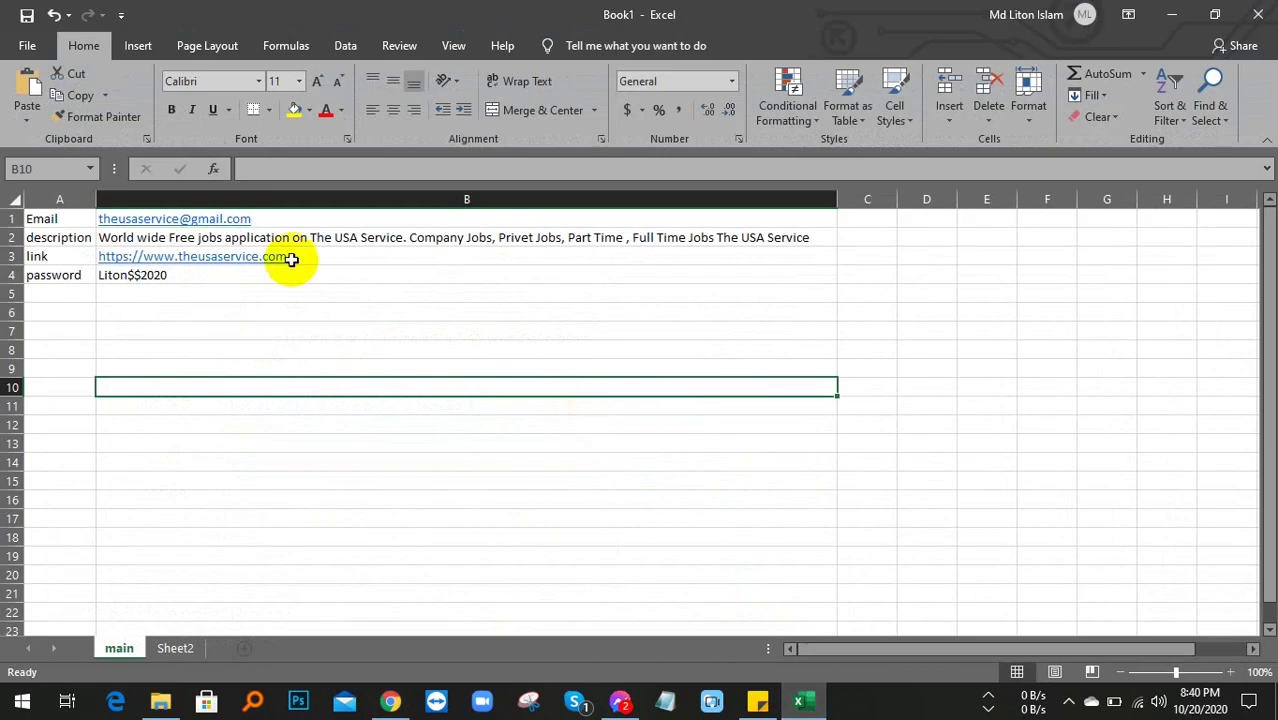
left_click(325, 260)
double_click(328, 260)
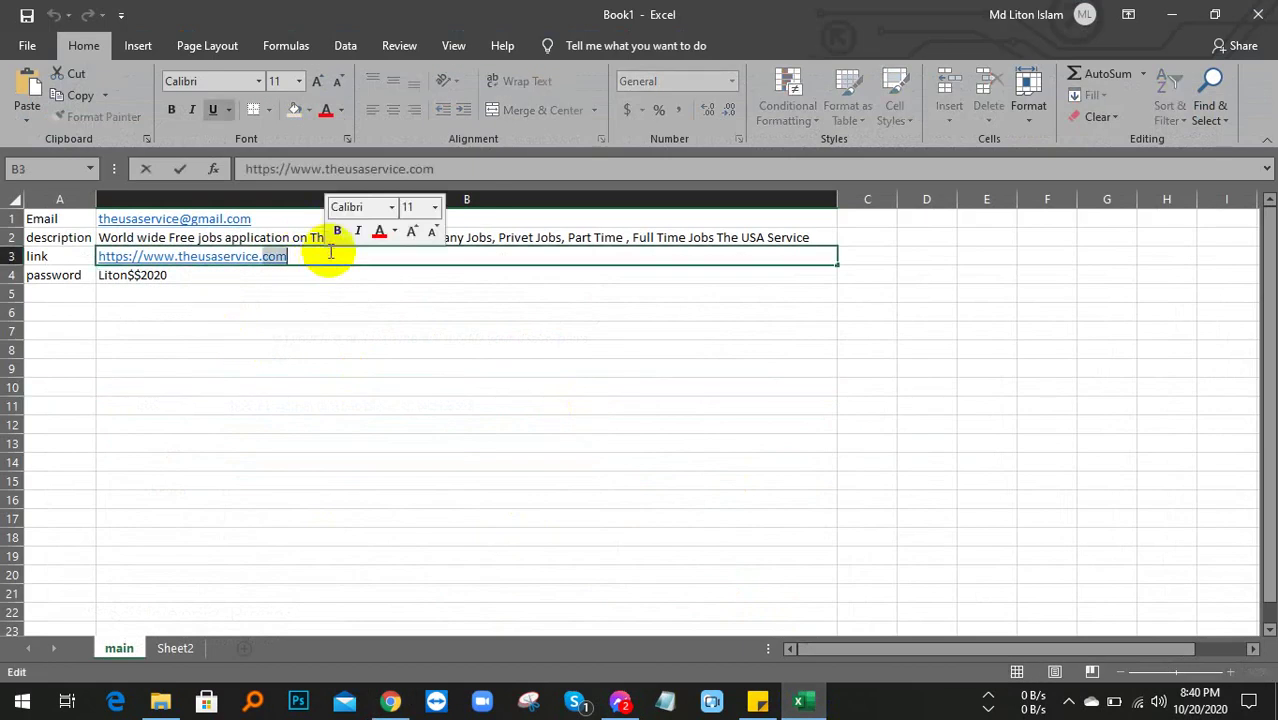
left_click_drag(468, 170, 206, 170)
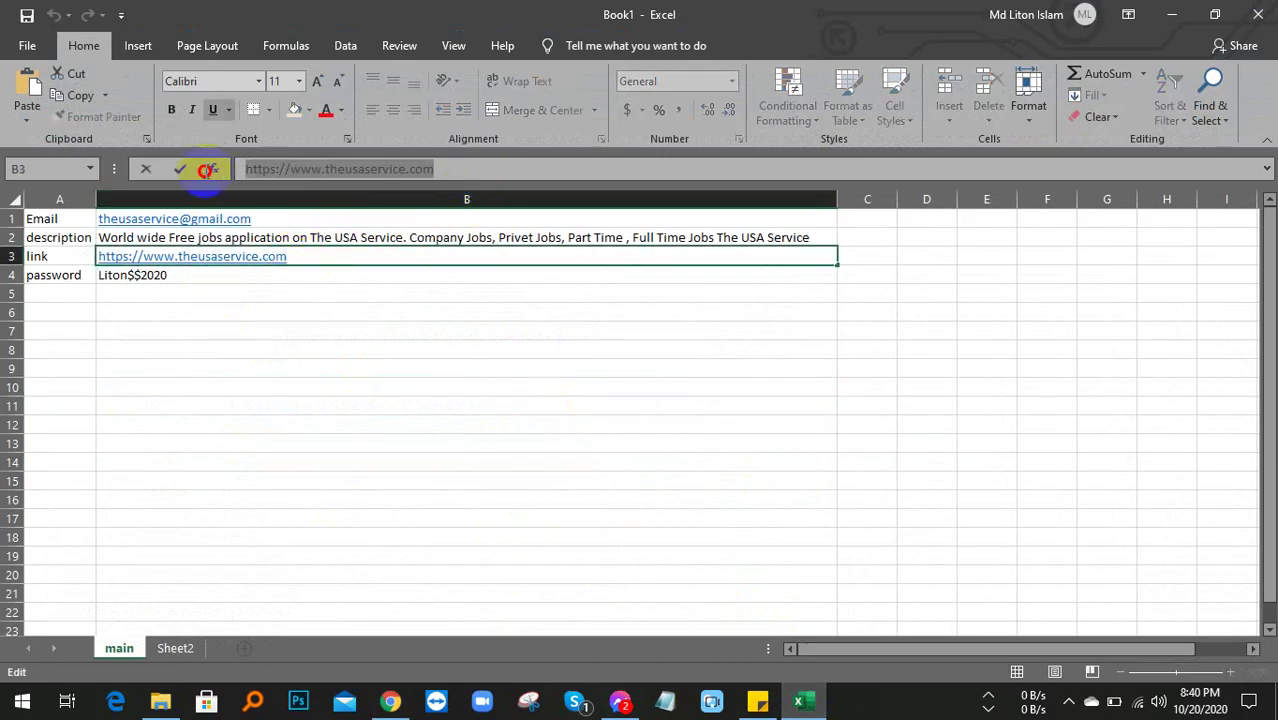
left_click(1175, 8)
left_click(328, 440)
key("ctrl+v")
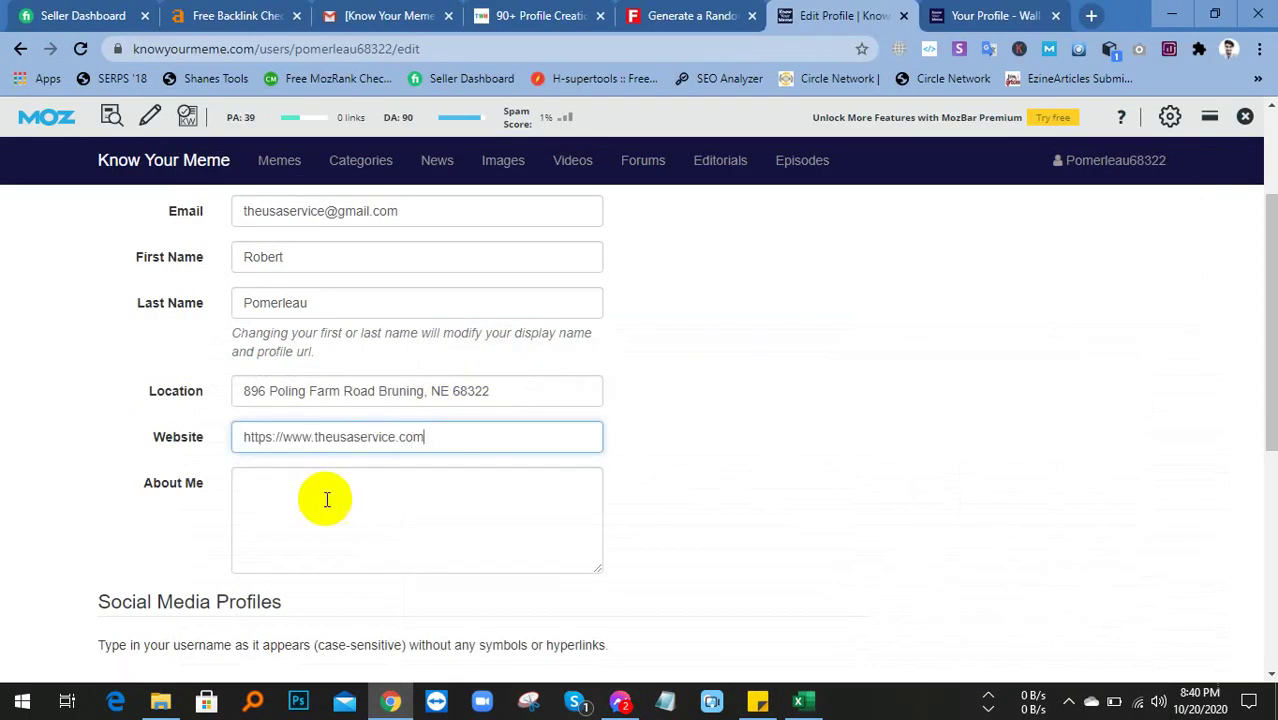
left_click(431, 560)
Copy the B2 description from Excel into the About Me box
left_click(802, 699)
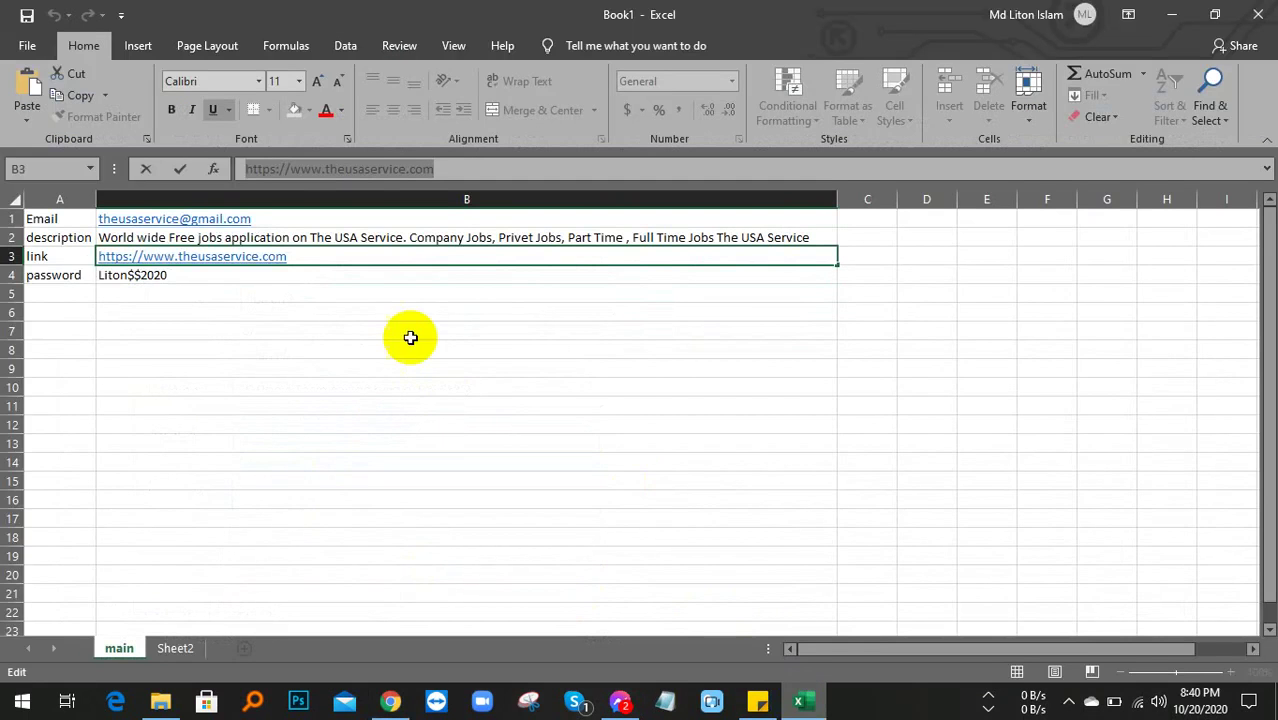
left_click(337, 238)
left_click(412, 170)
triple_click(455, 168)
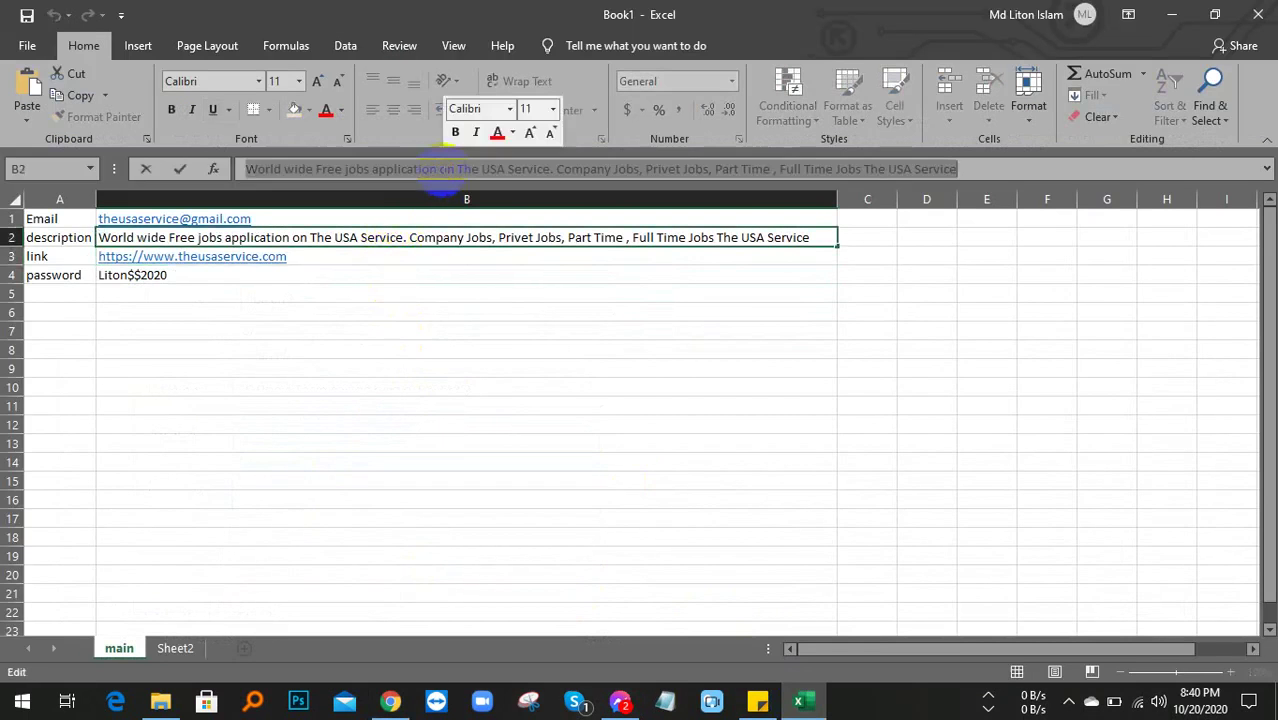
left_click(1175, 8)
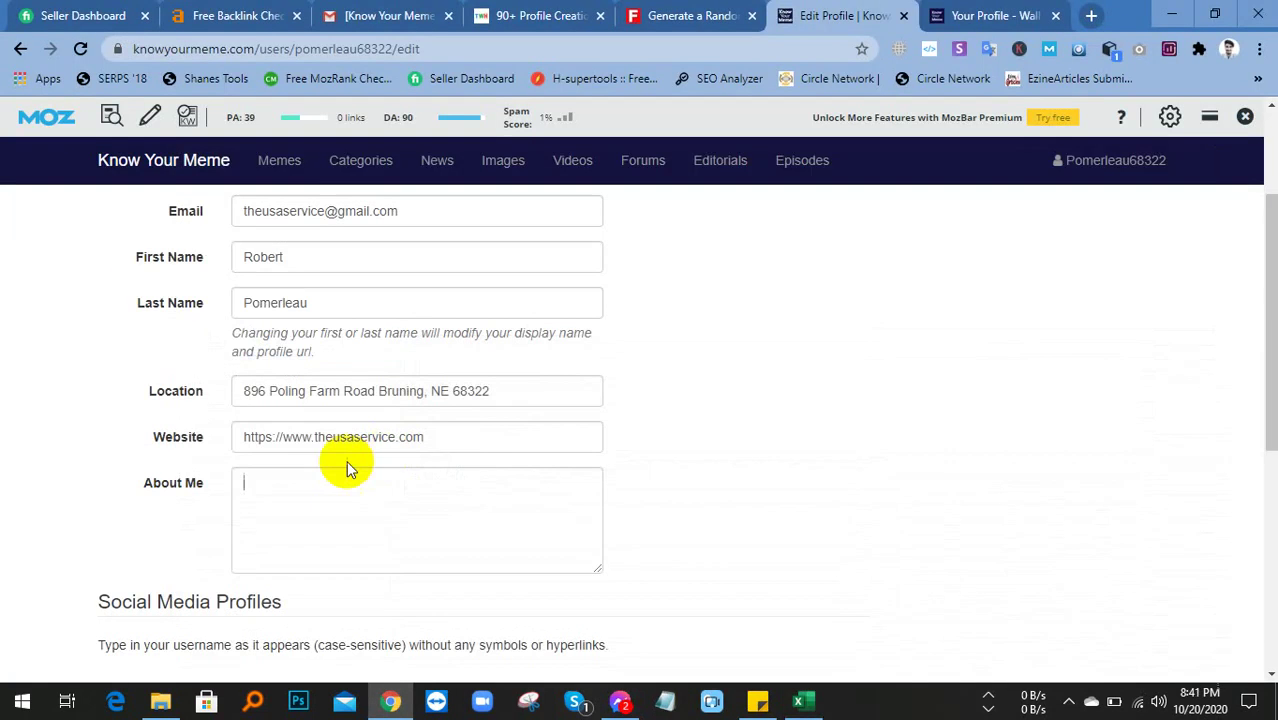
left_click(346, 470)
key("ctrl+v")
scroll(395, 333, "down", 3)
scroll(395, 333, "down", 1)
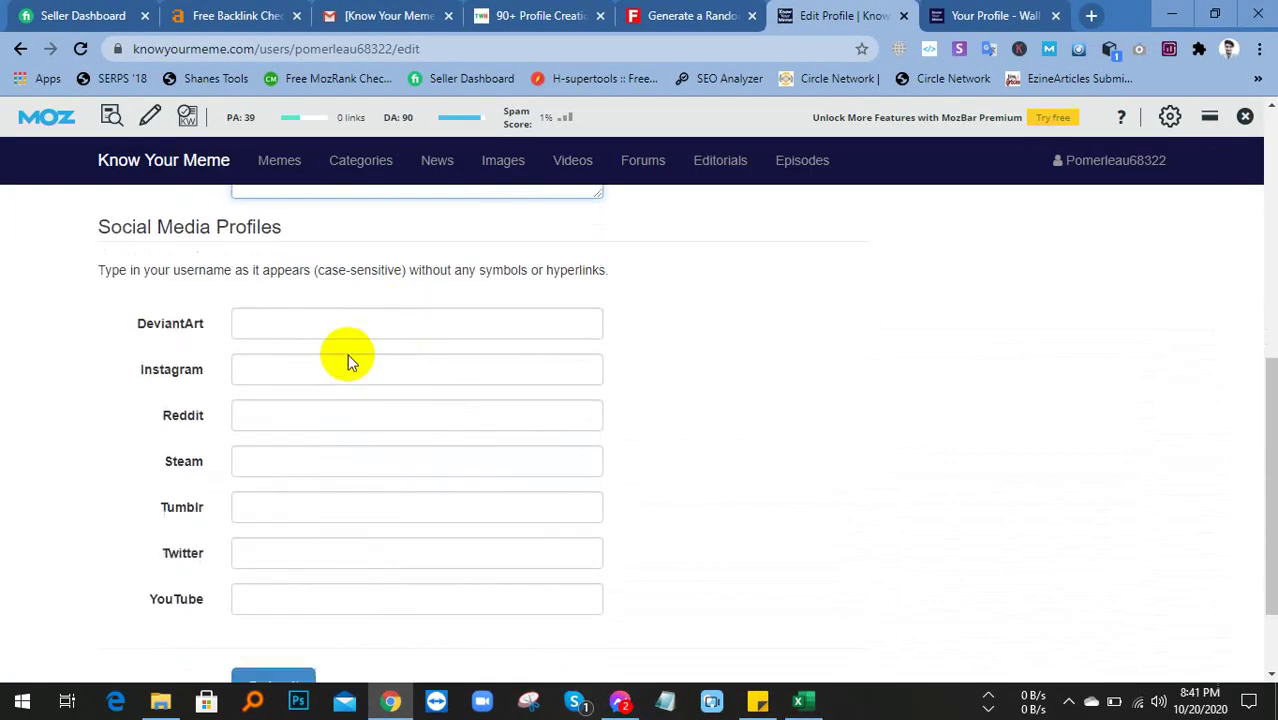
scroll(260, 285, "down", 1)
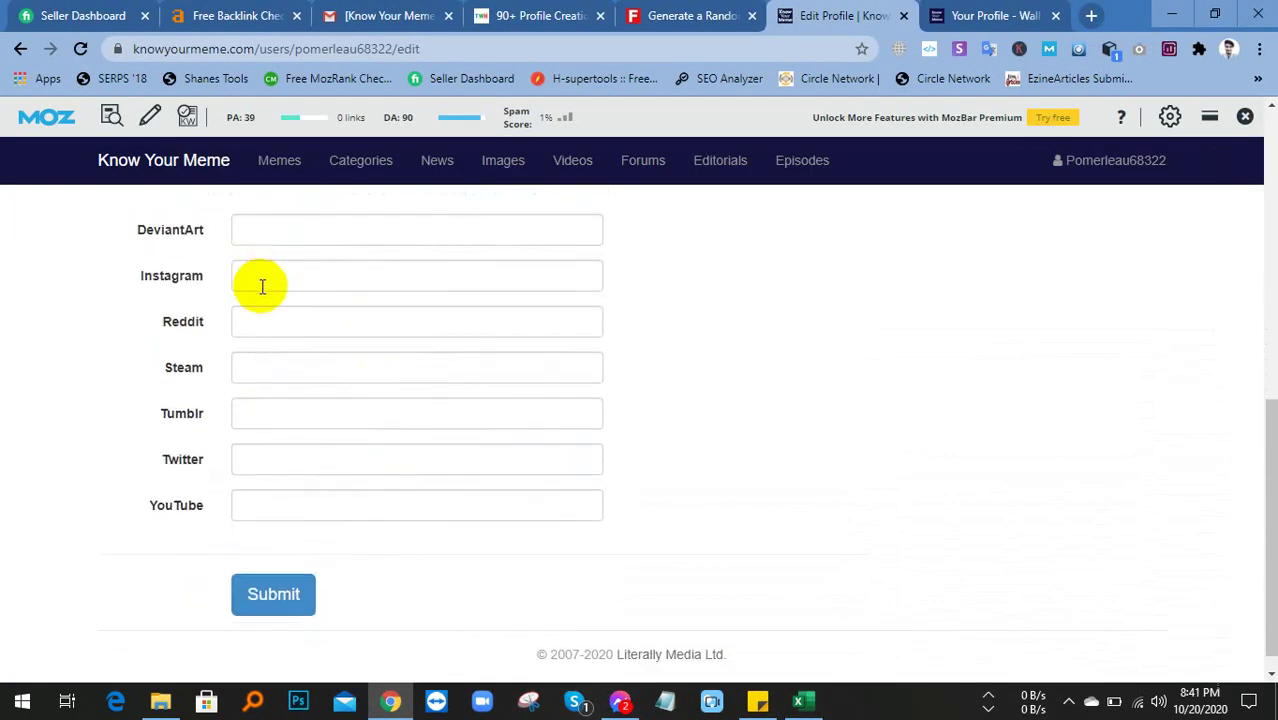
scroll(261, 310, "up", 1)
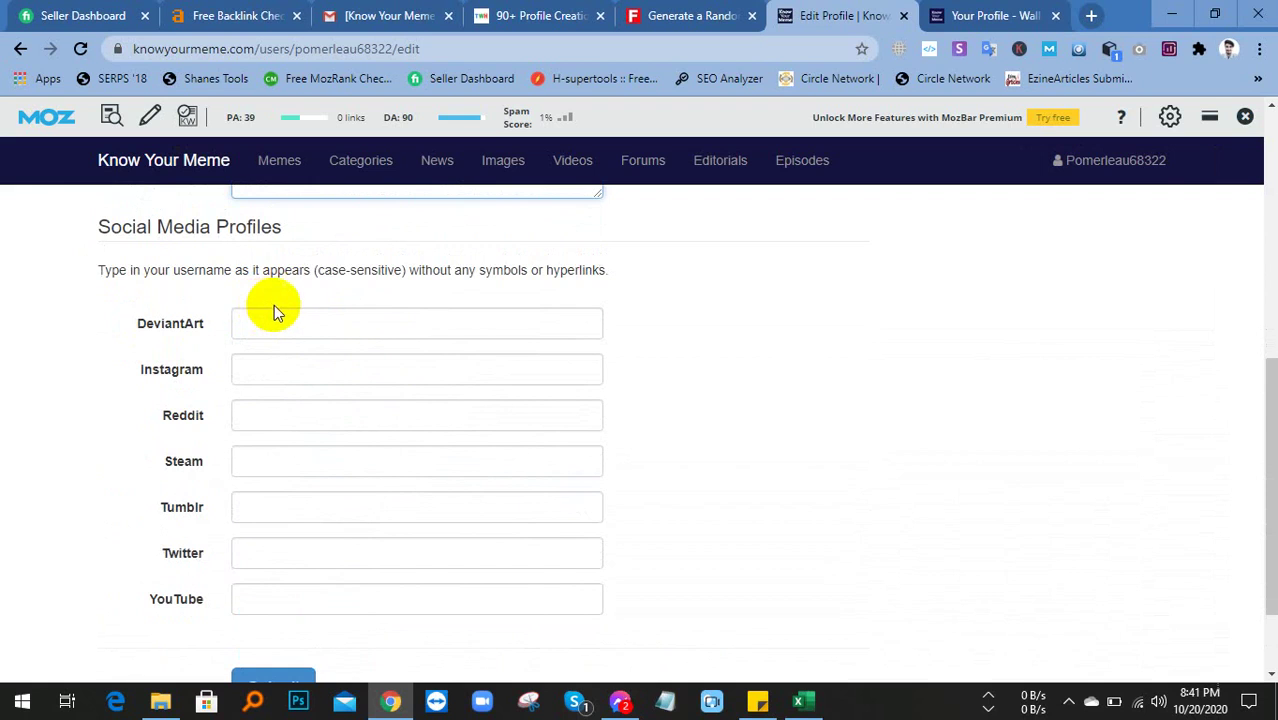
Review the filled Website and About Me fields, then submit the profile form
scroll(274, 400, "down", 1)
scroll(288, 542, "up", 7)
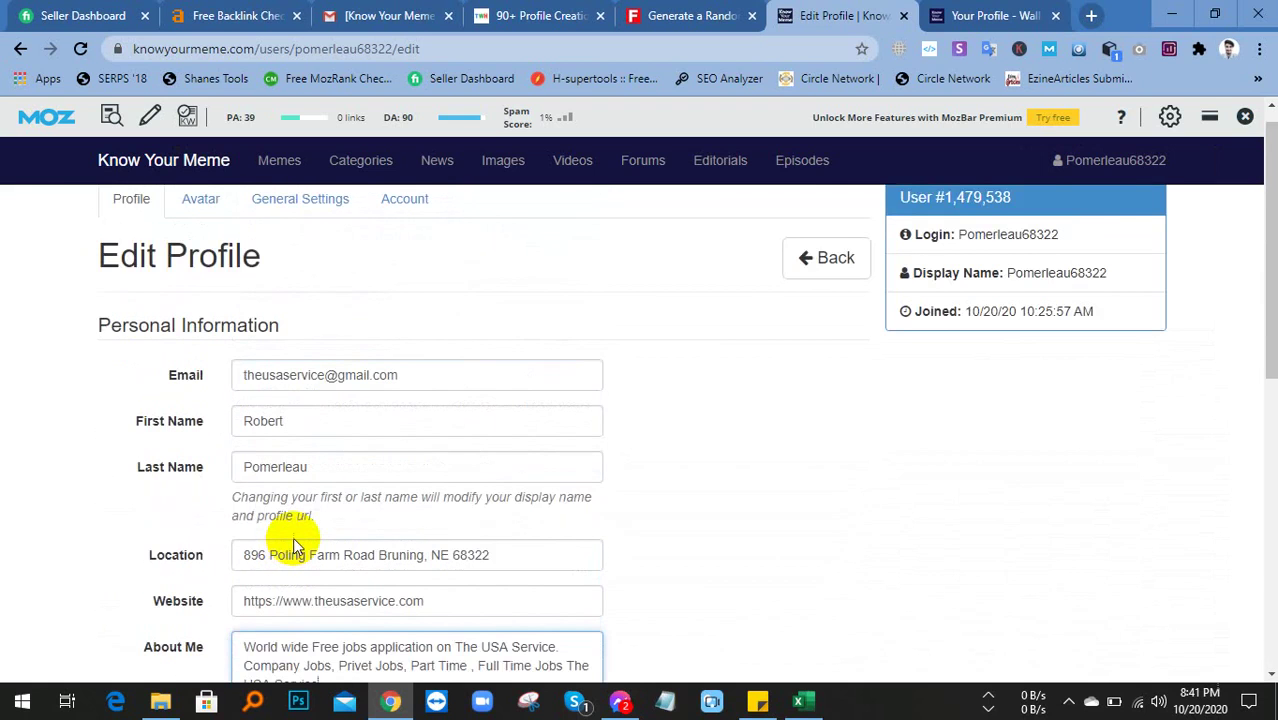
scroll(297, 535, "up", 1)
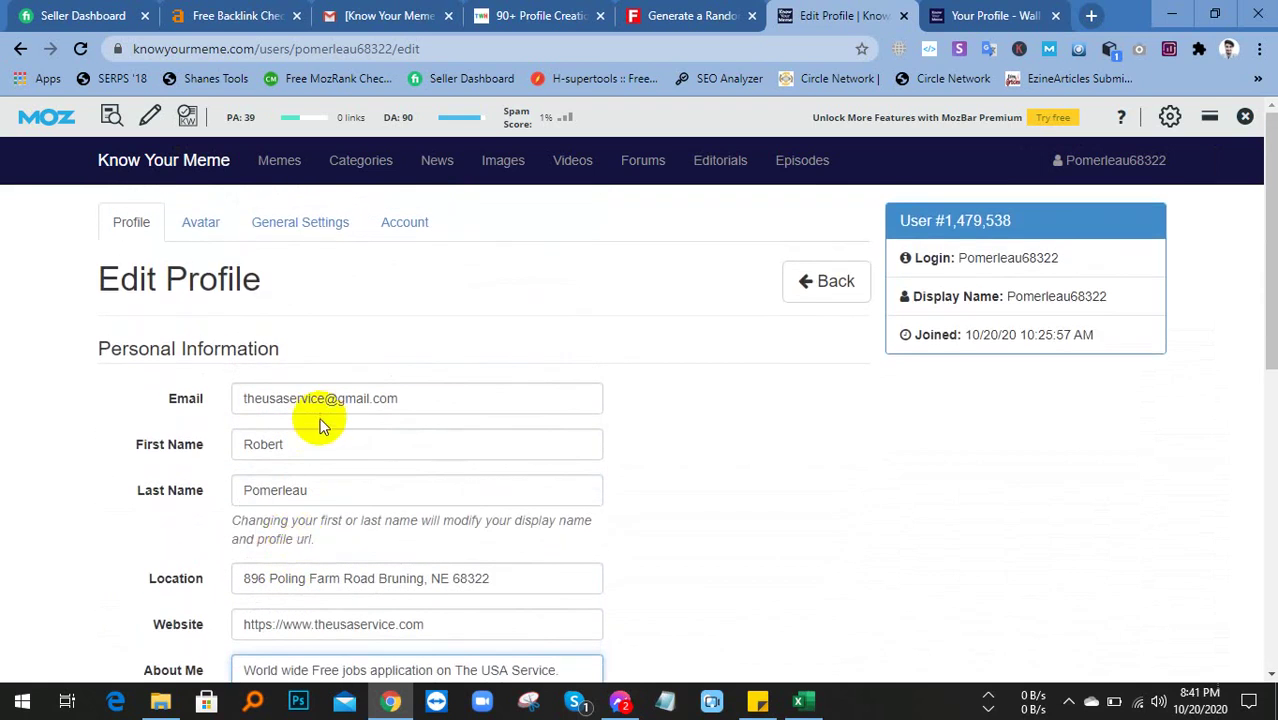
scroll(330, 424, "down", 2)
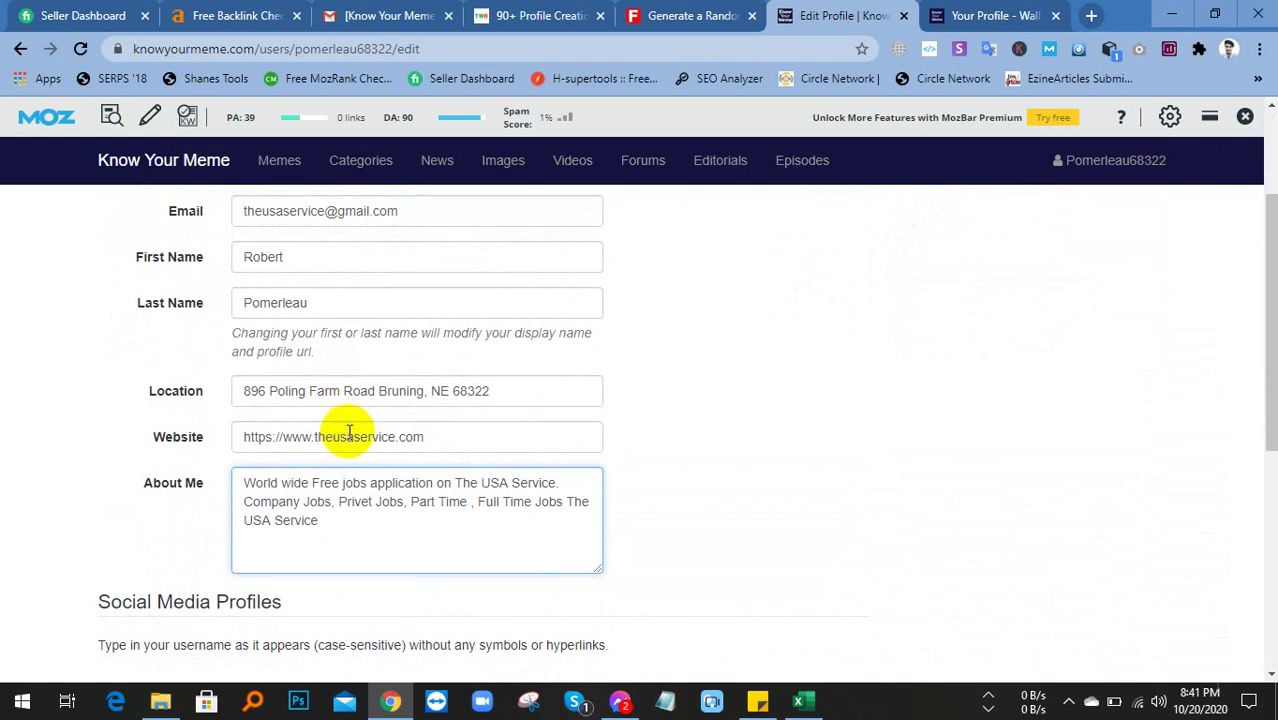
triple_click(336, 434)
left_click(354, 480)
scroll(160, 405, "down", 3)
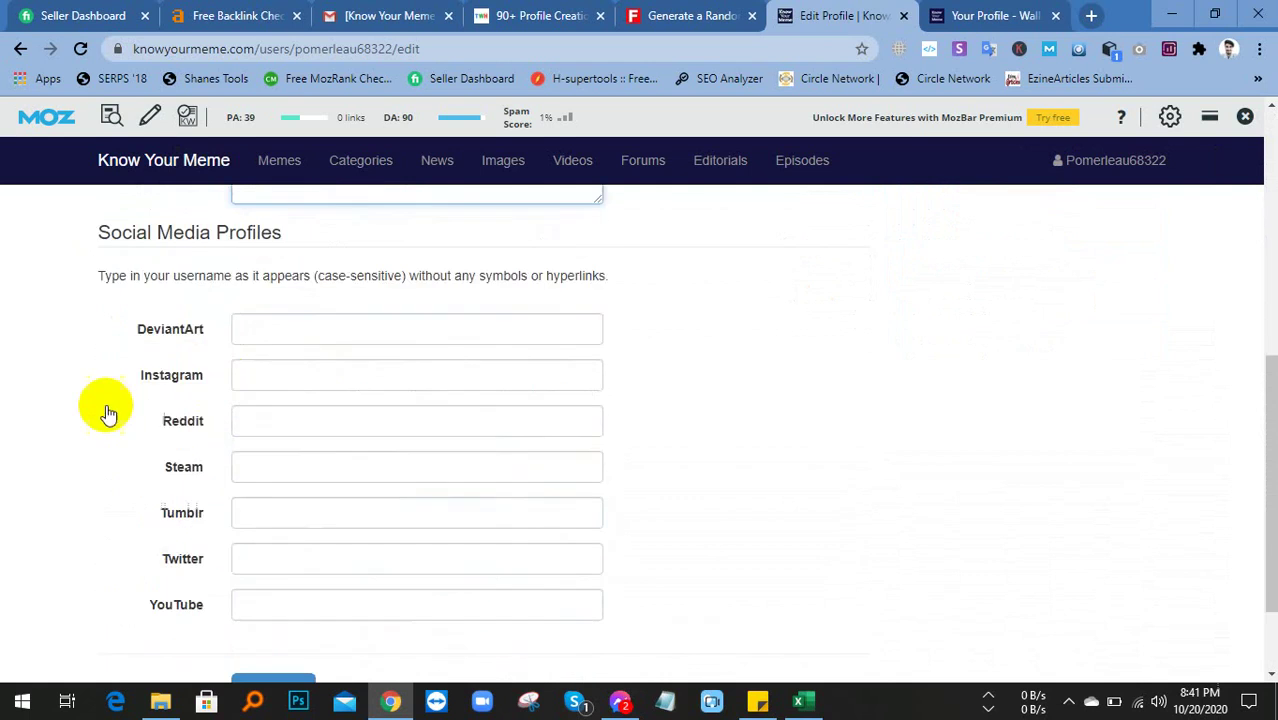
scroll(267, 453, "down", 2)
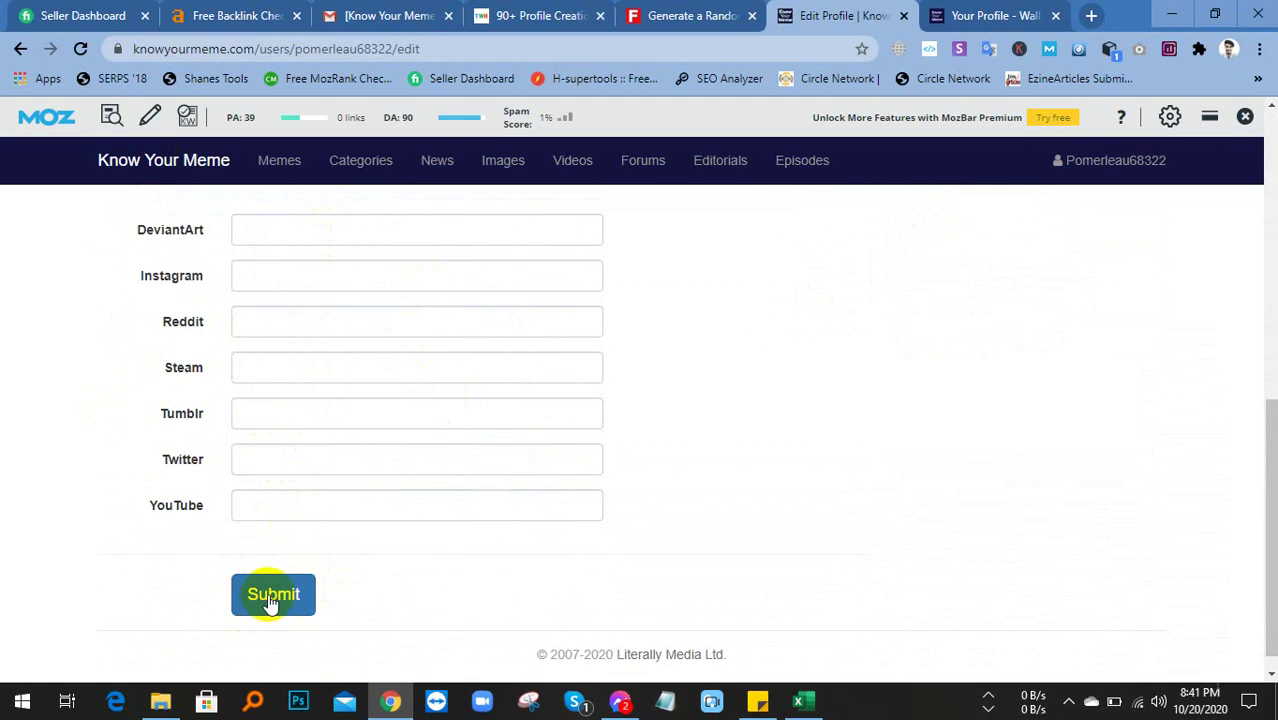
left_click(273, 598)
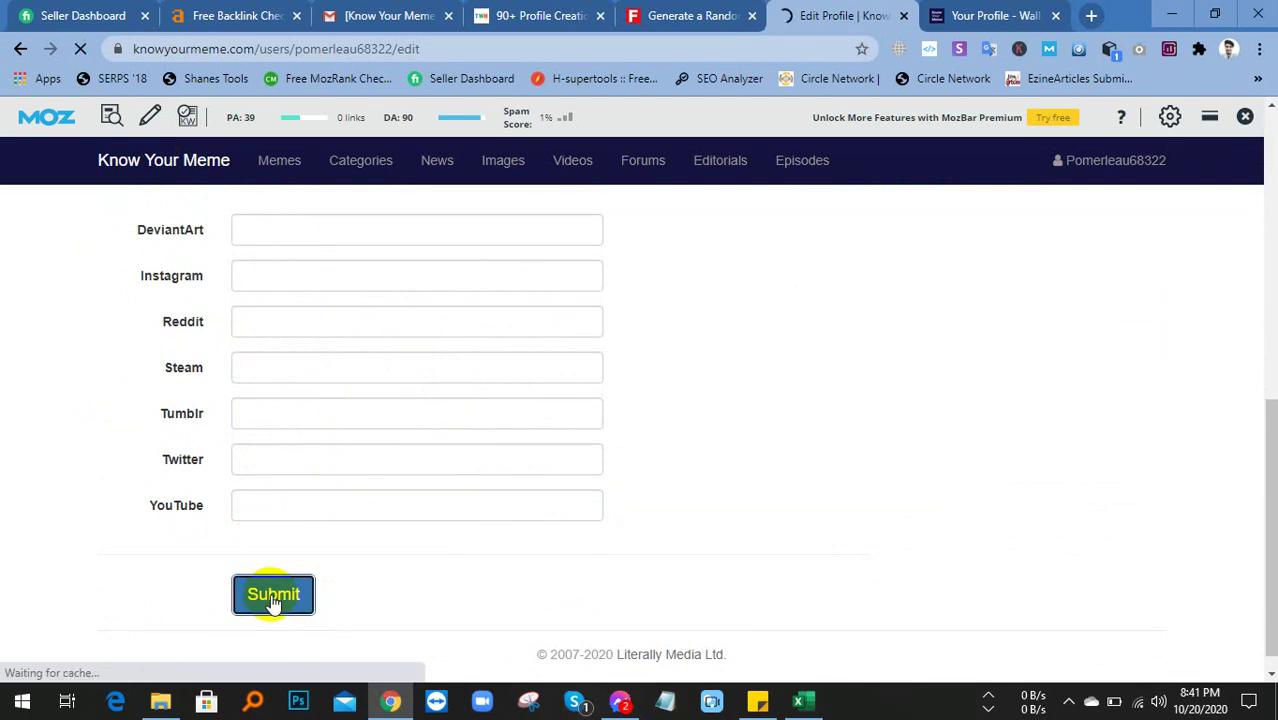
Choose Your Profile from the account menu to view the updated public profile page
scroll(294, 330, "up", 4)
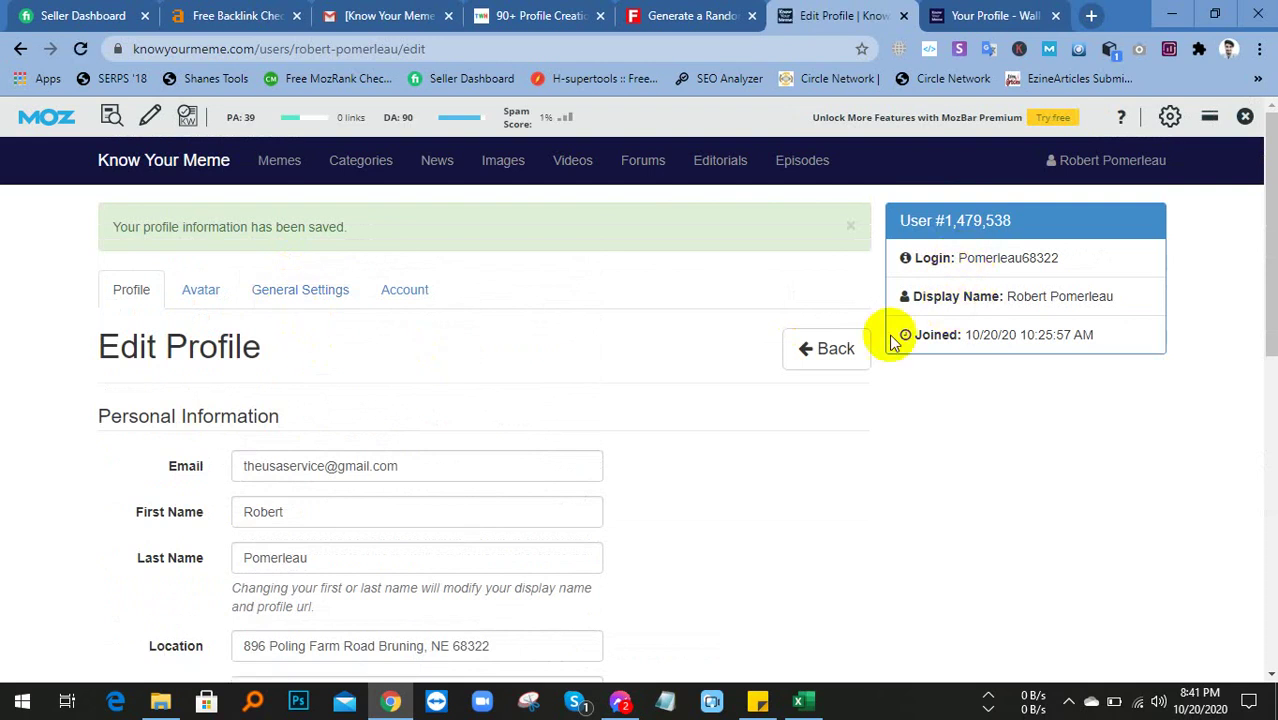
scroll(229, 348, "down", 6)
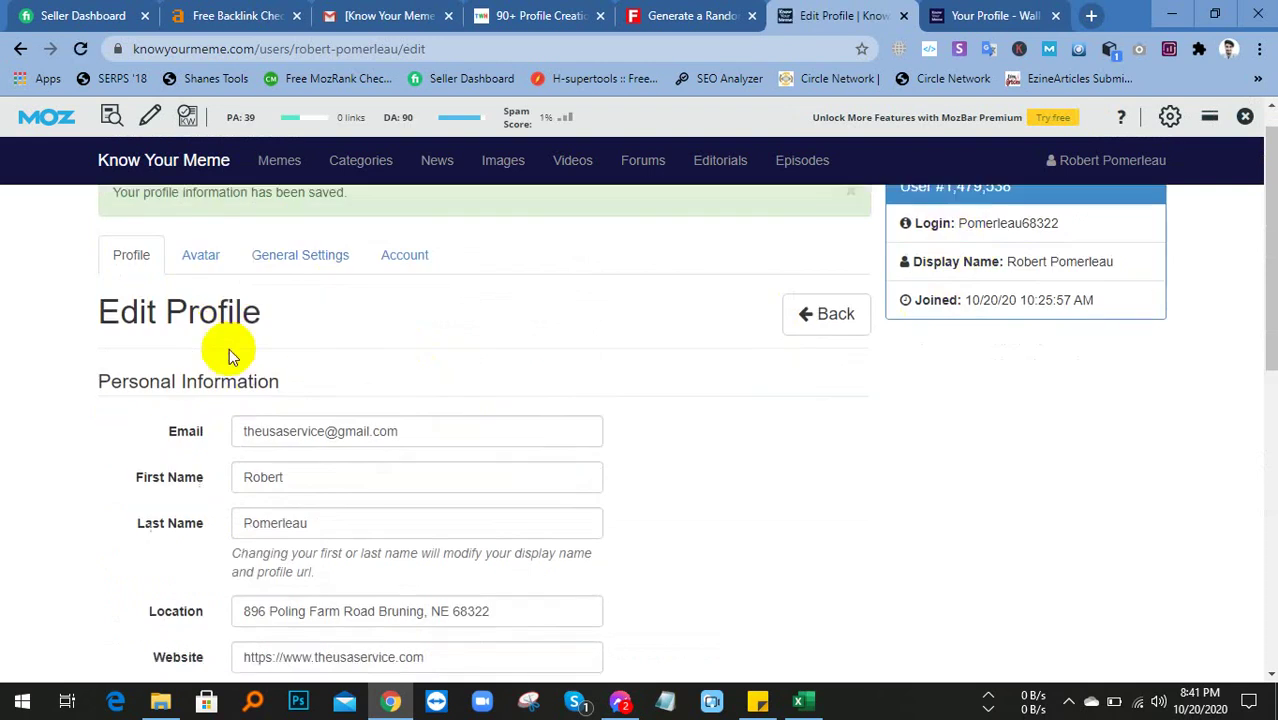
scroll(279, 421, "up", 6)
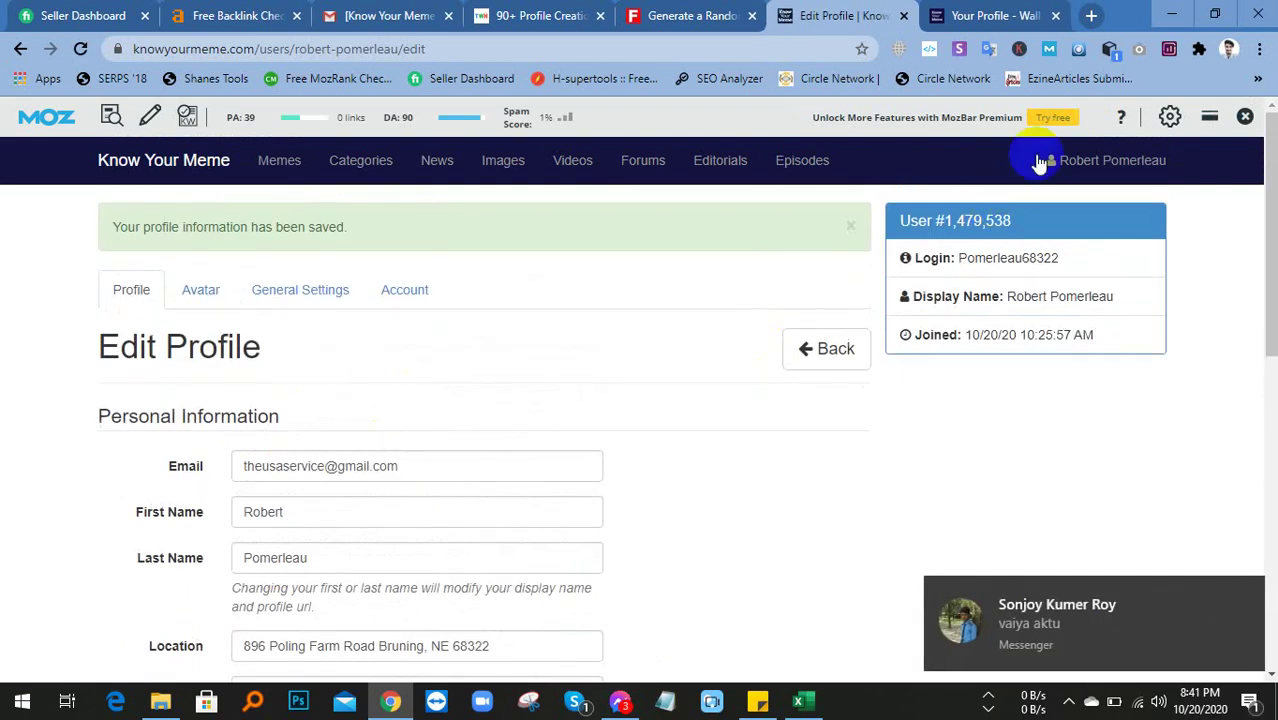
left_click(1090, 162)
left_click(414, 415)
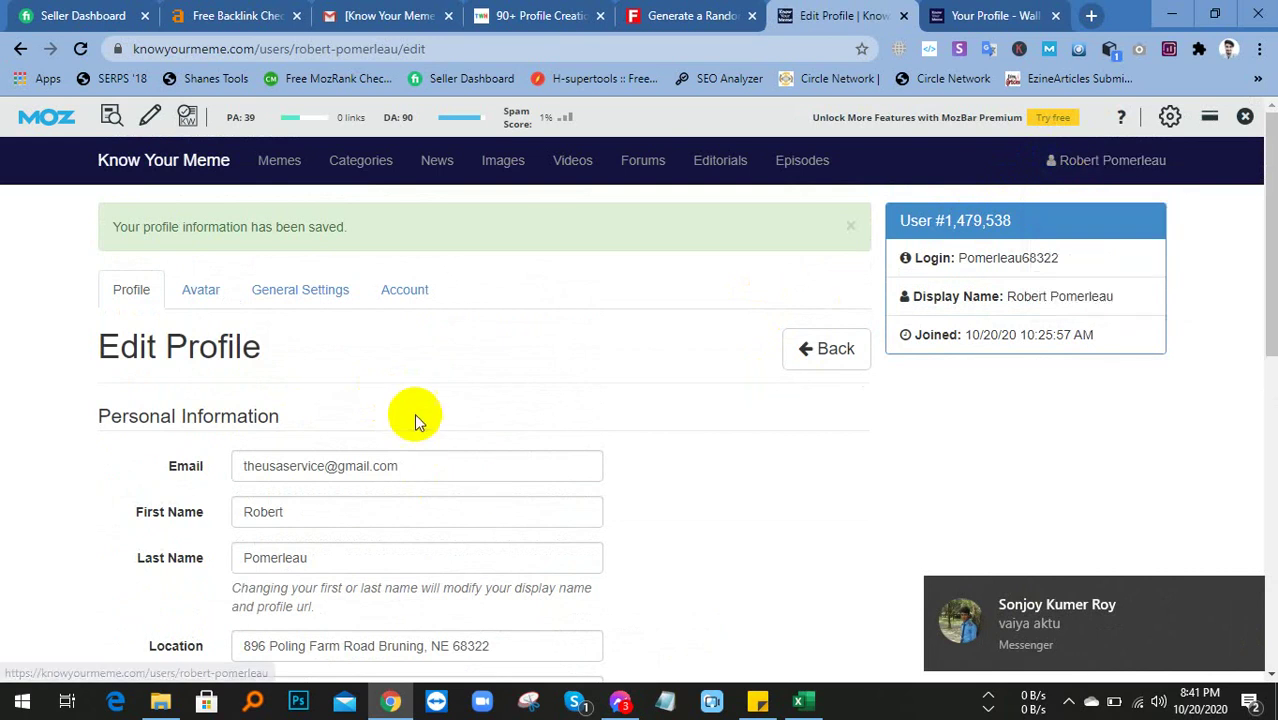
scroll(456, 362, "down", 4)
scroll(782, 440, "up", 4)
left_click(1058, 161)
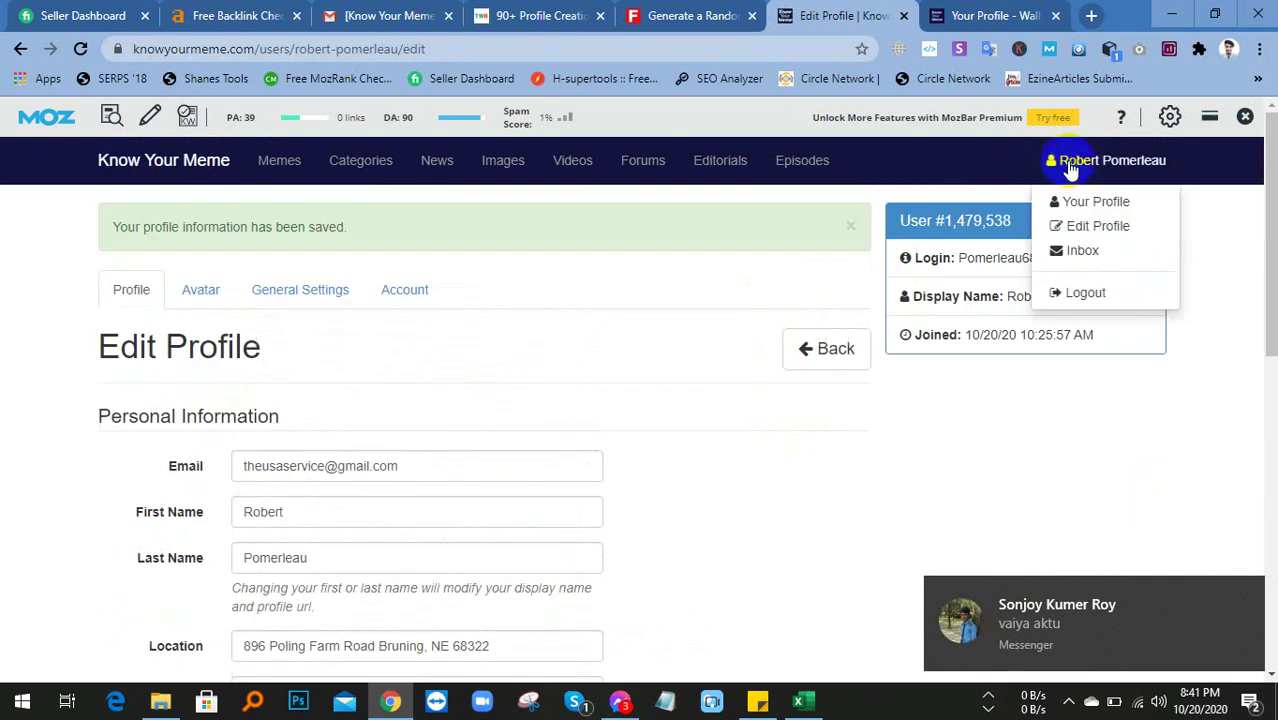
left_click(1097, 205)
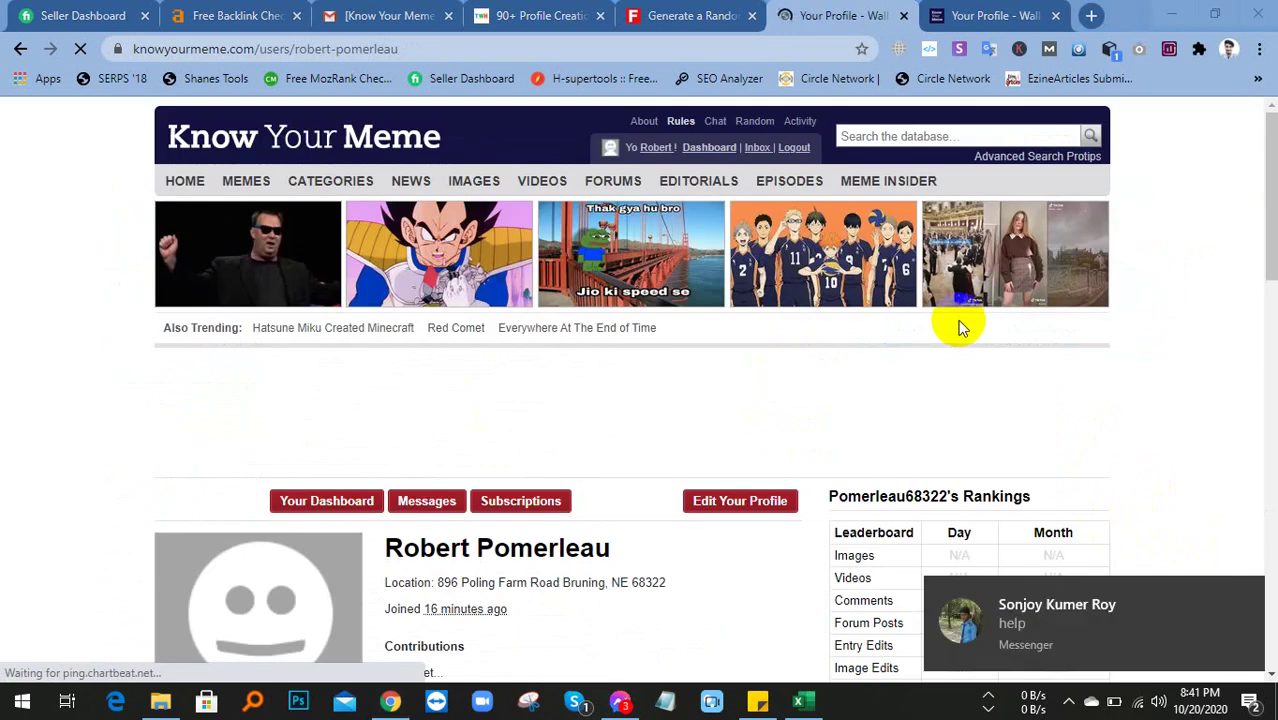
scroll(462, 342, "down", 3)
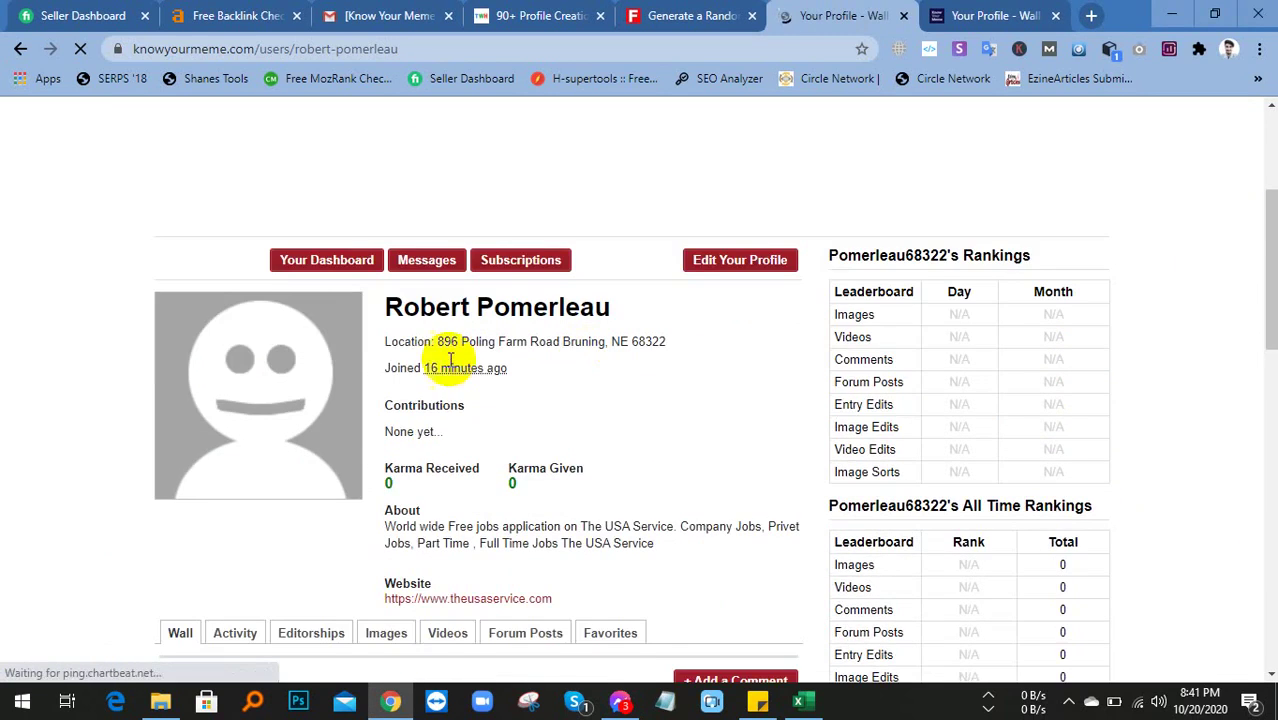
scroll(576, 320, "down", 1)
scroll(576, 320, "up", 4)
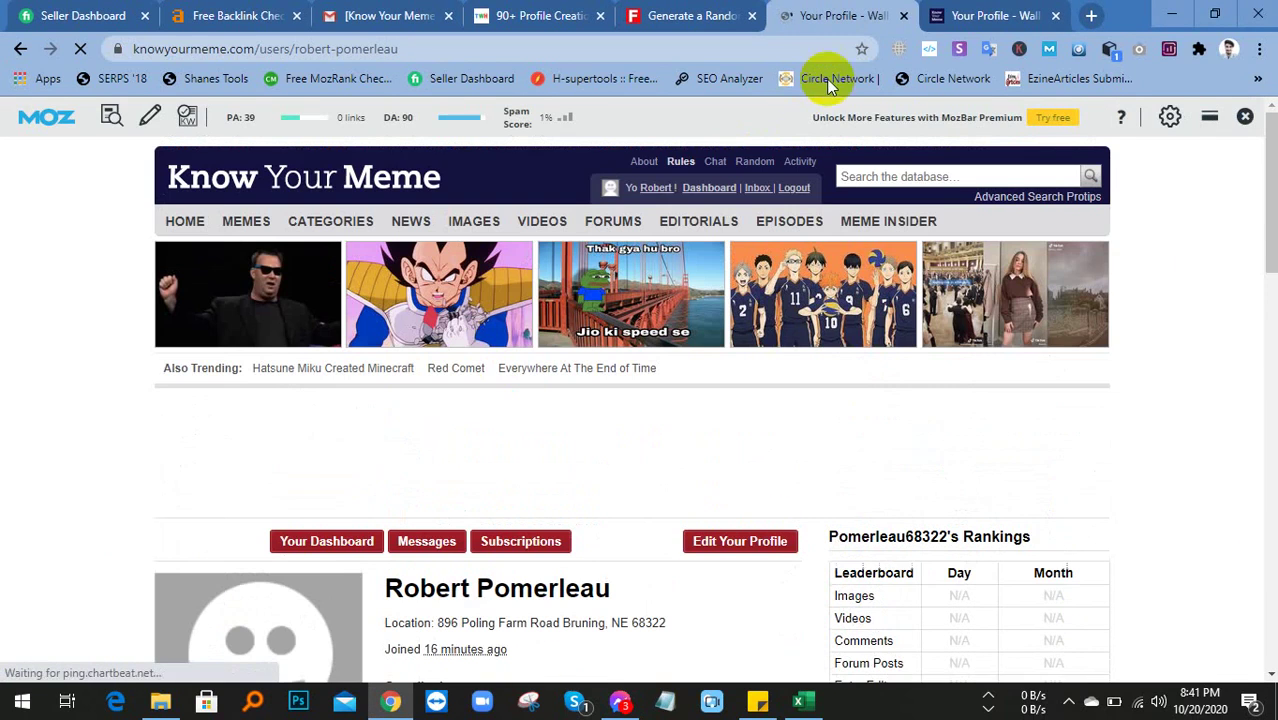
Check the page's dofollow and nofollow links with the backlink checker, then turn highlighting off
left_click(930, 50)
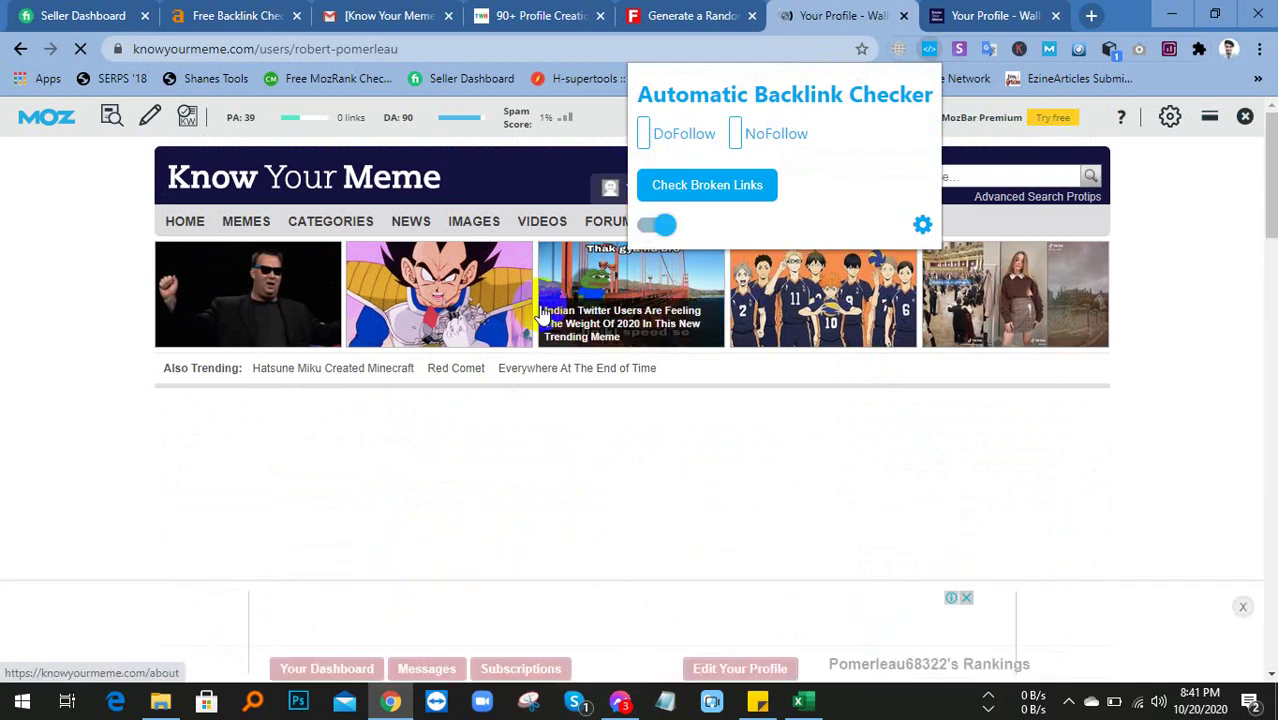
scroll(533, 318, "down", 5)
scroll(538, 322, "down", 1)
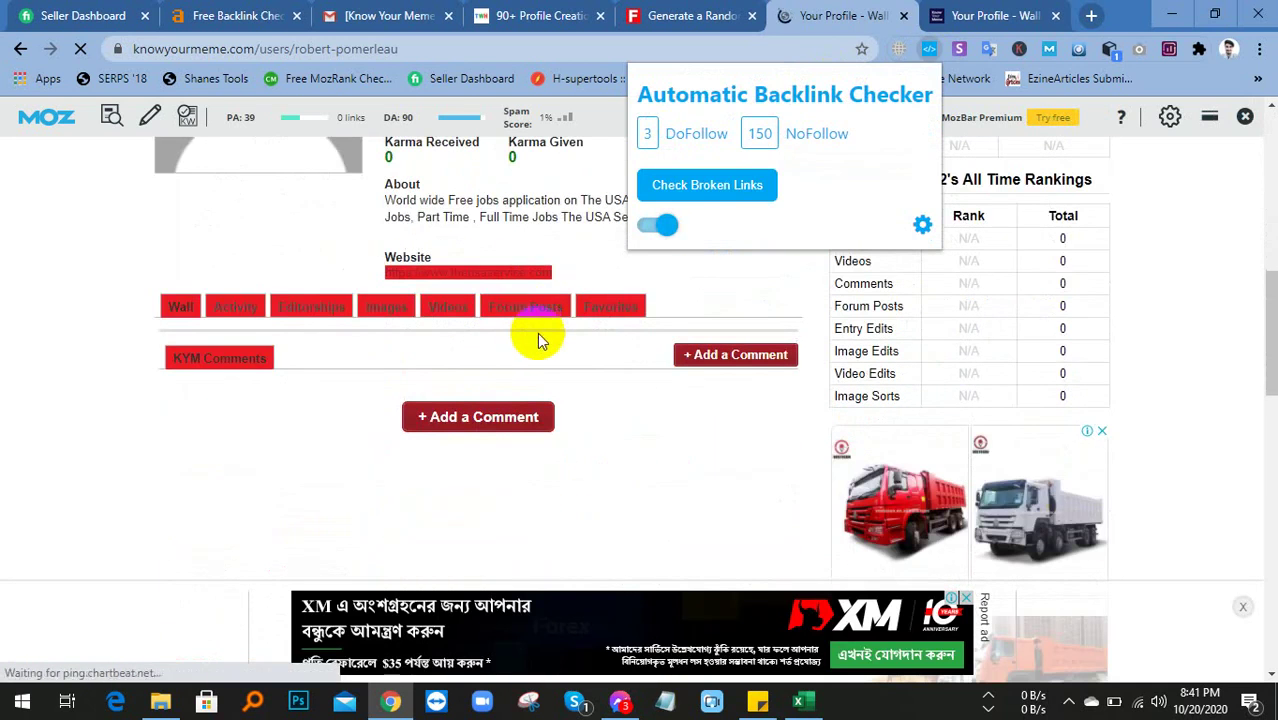
left_click(648, 228)
left_click(658, 134)
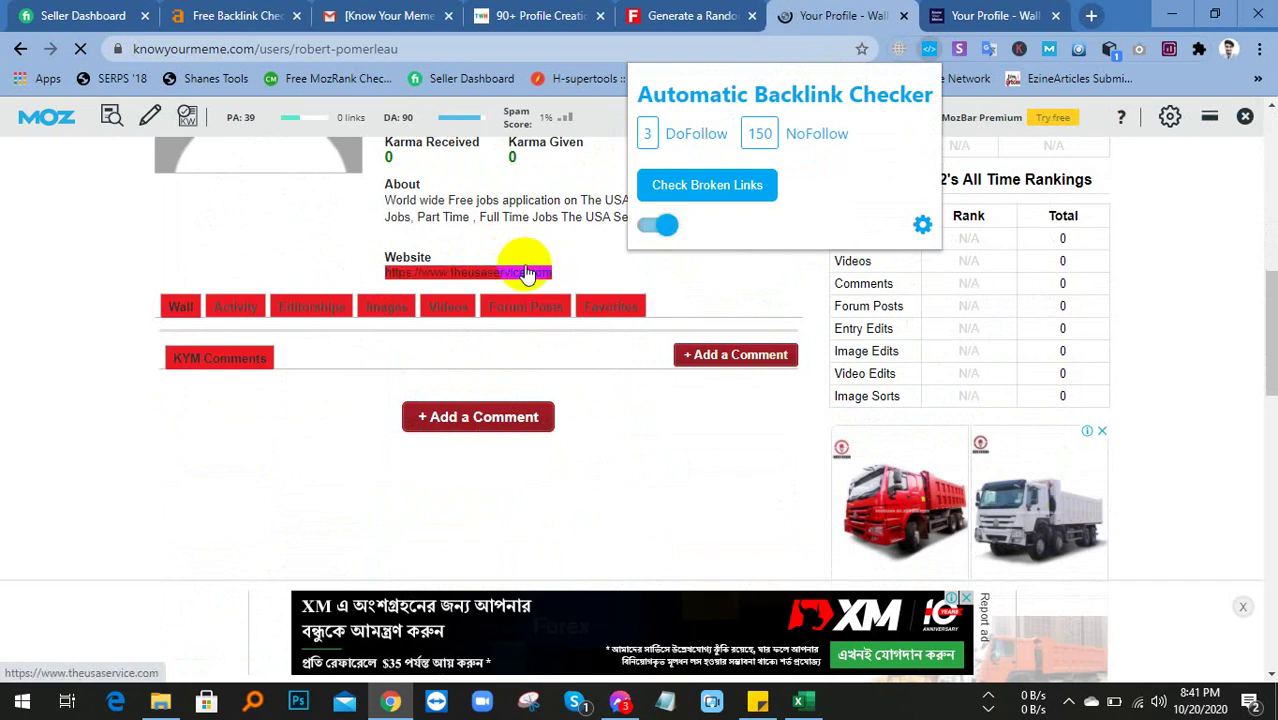
left_click(645, 230)
scroll(510, 248, "up", 1)
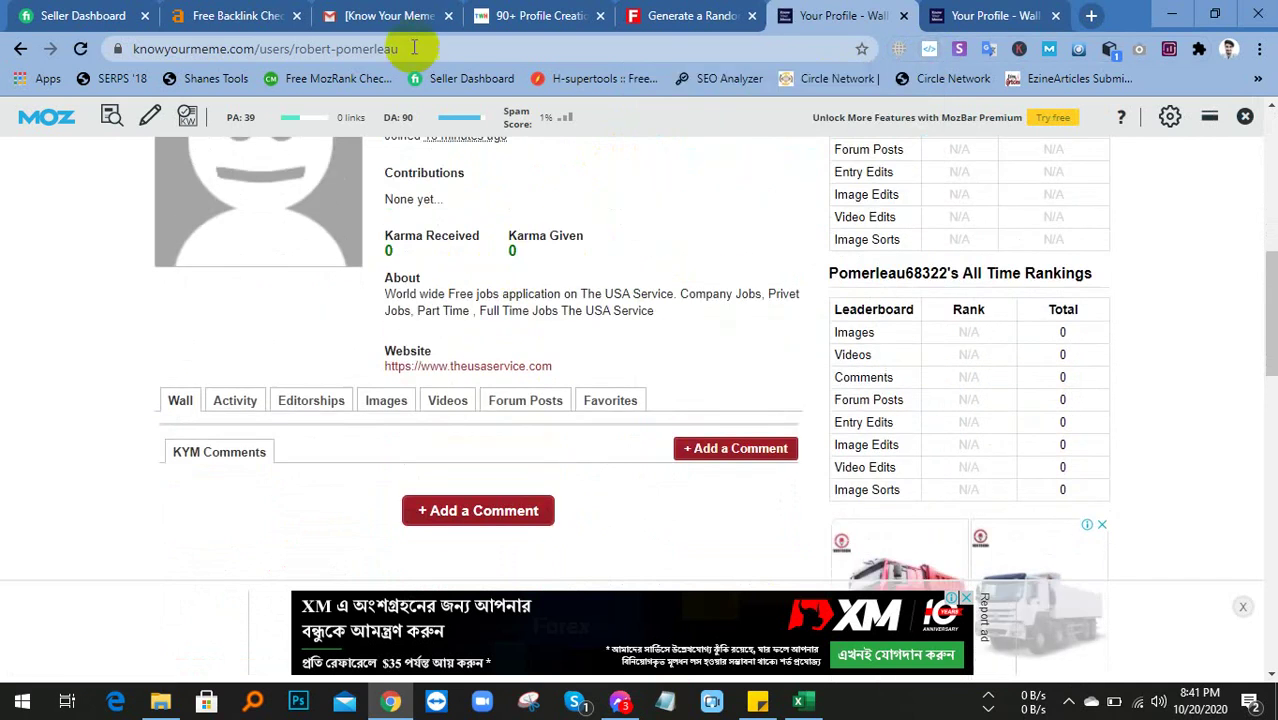
Copy the profile page address and minimize Chrome
right_click(413, 49)
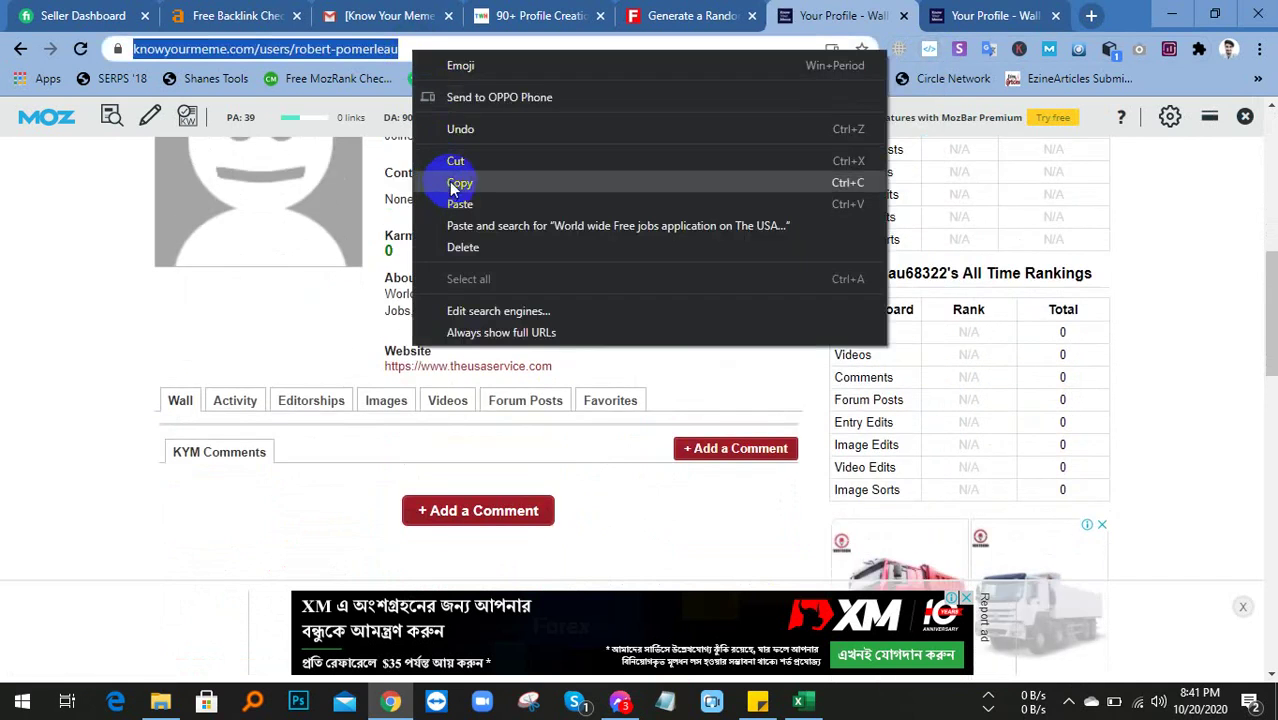
left_click(456, 184)
left_click(1168, 16)
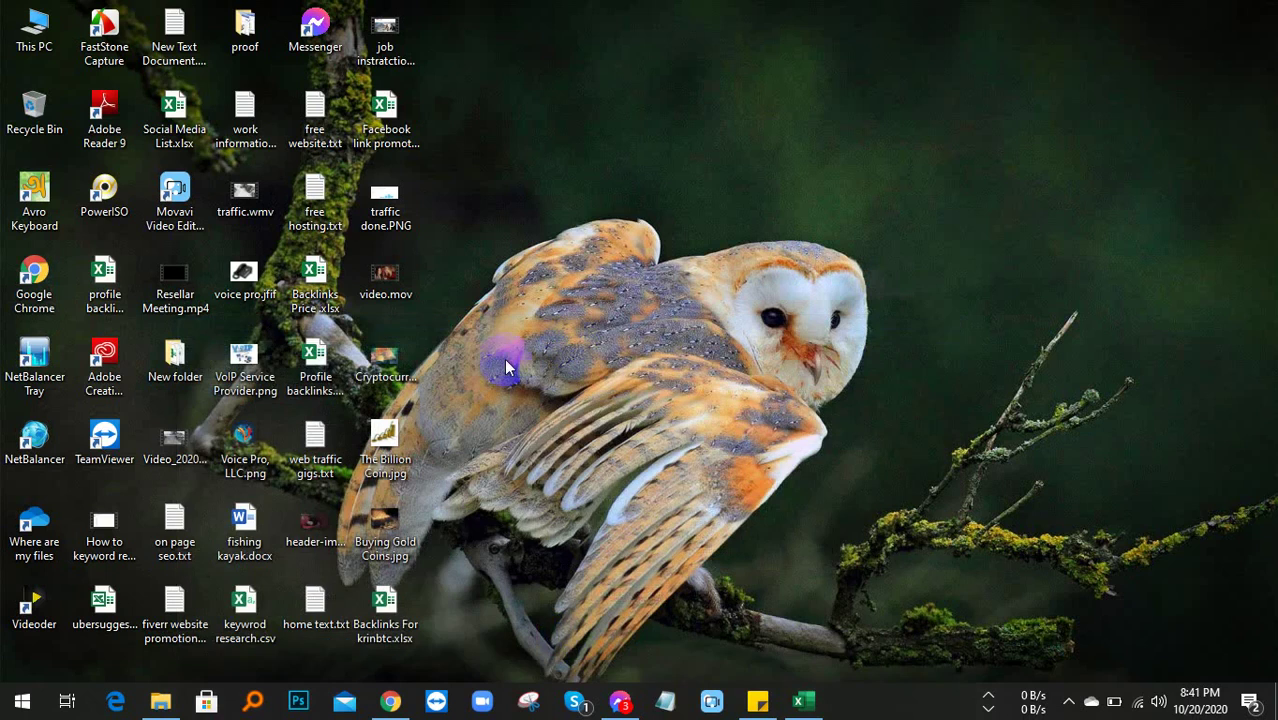
Paste the profile link into Sheet2 cell B4 and auto-fit column B
left_click(798, 700)
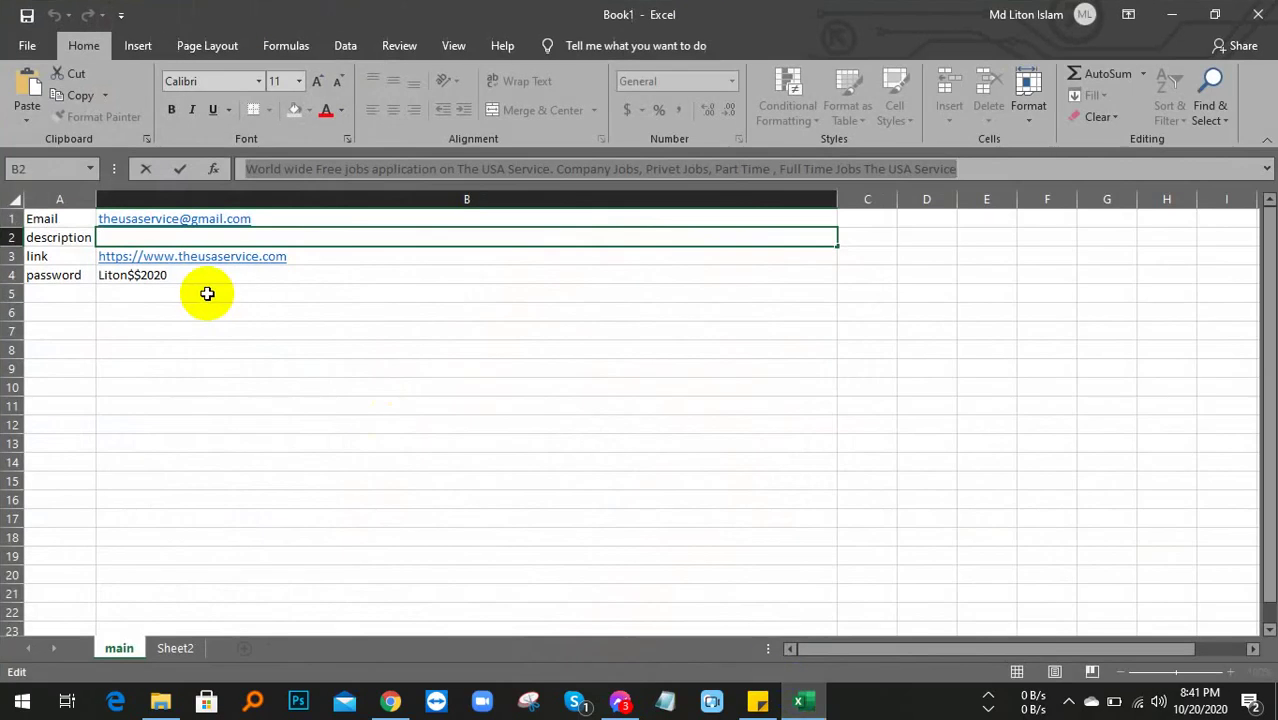
left_click(170, 649)
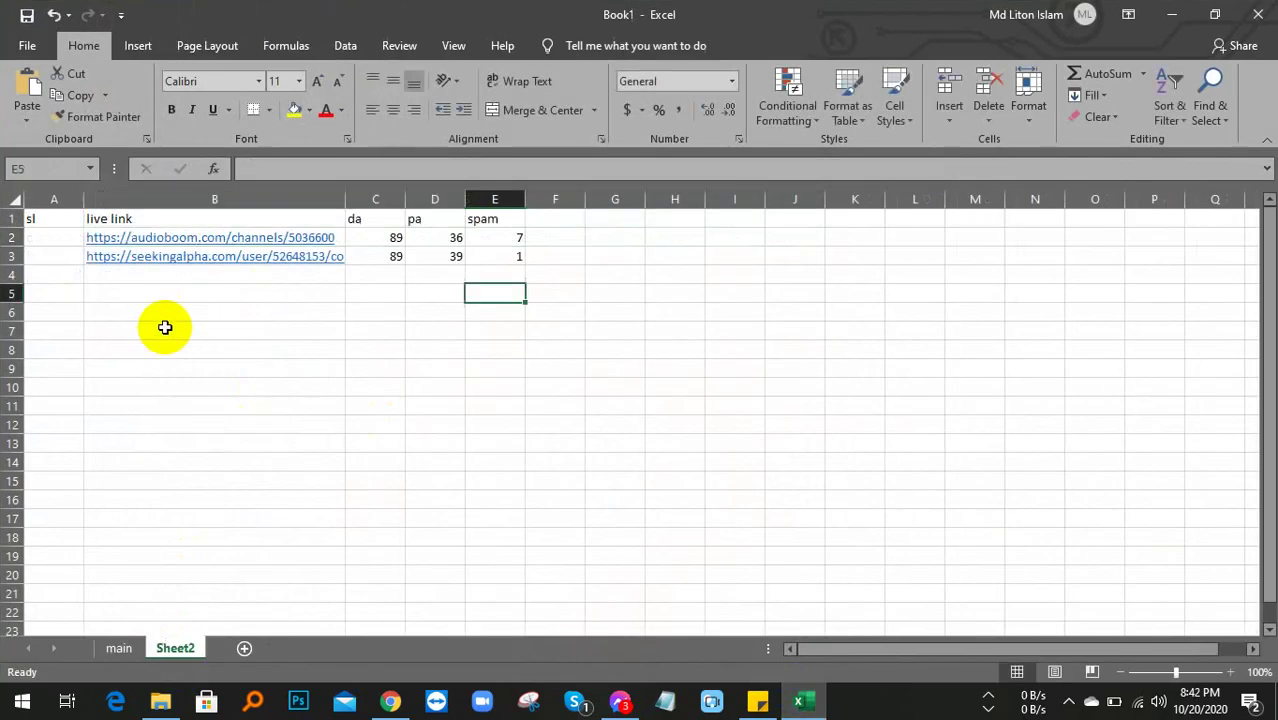
left_click(197, 274)
key("ctrl+v")
key("Return")
double_click(346, 199)
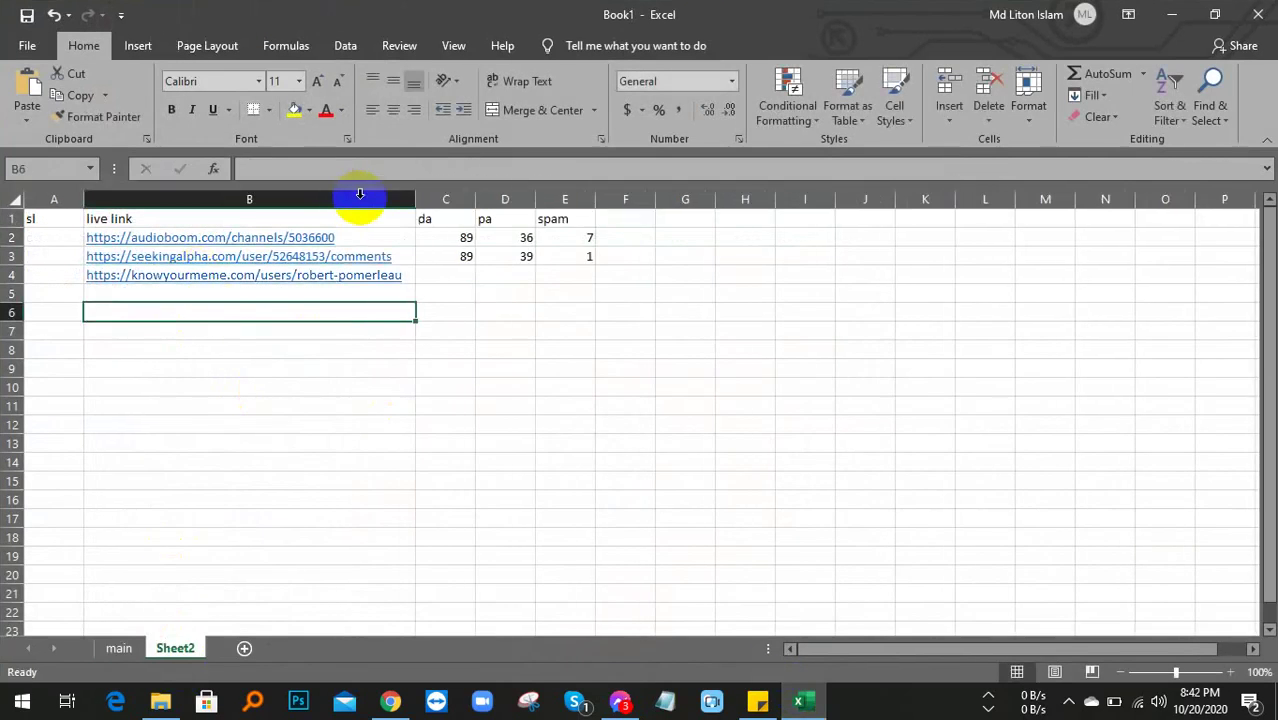
left_click(447, 270)
Read DA 90 from MozBar on the profile page and enter 90 in C4
left_click(391, 700)
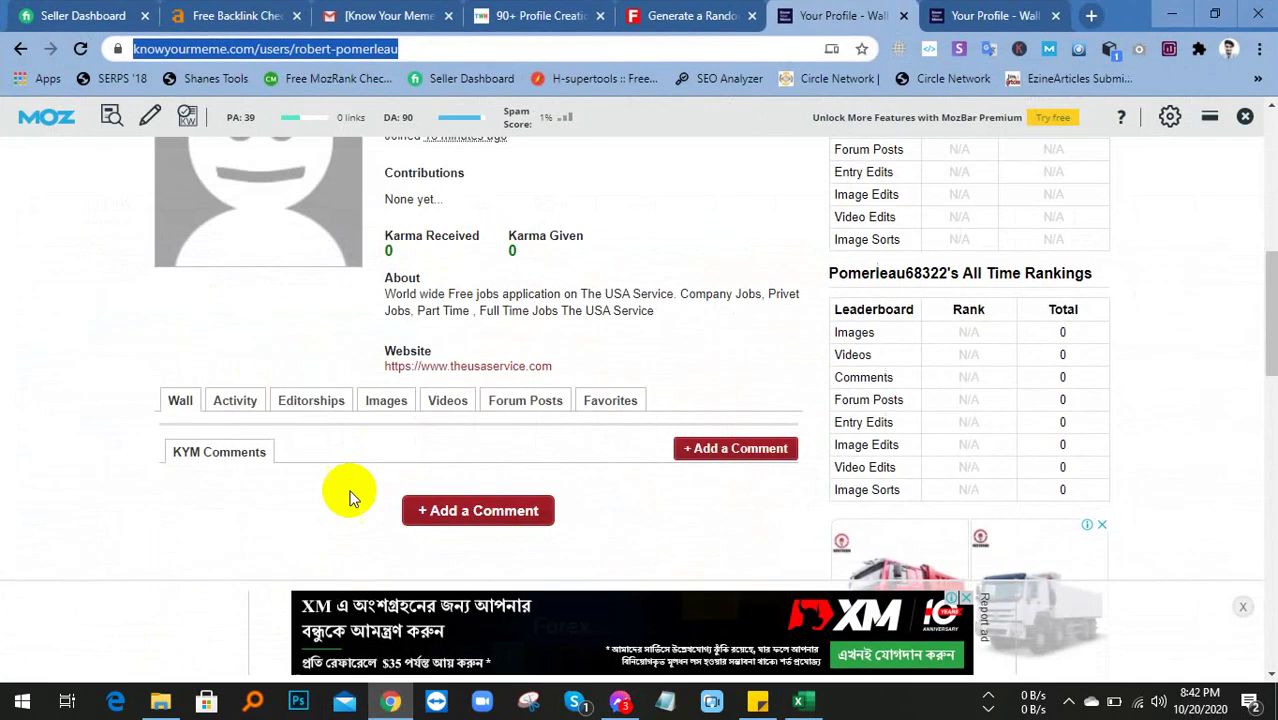
scroll(829, 126, "up", 2)
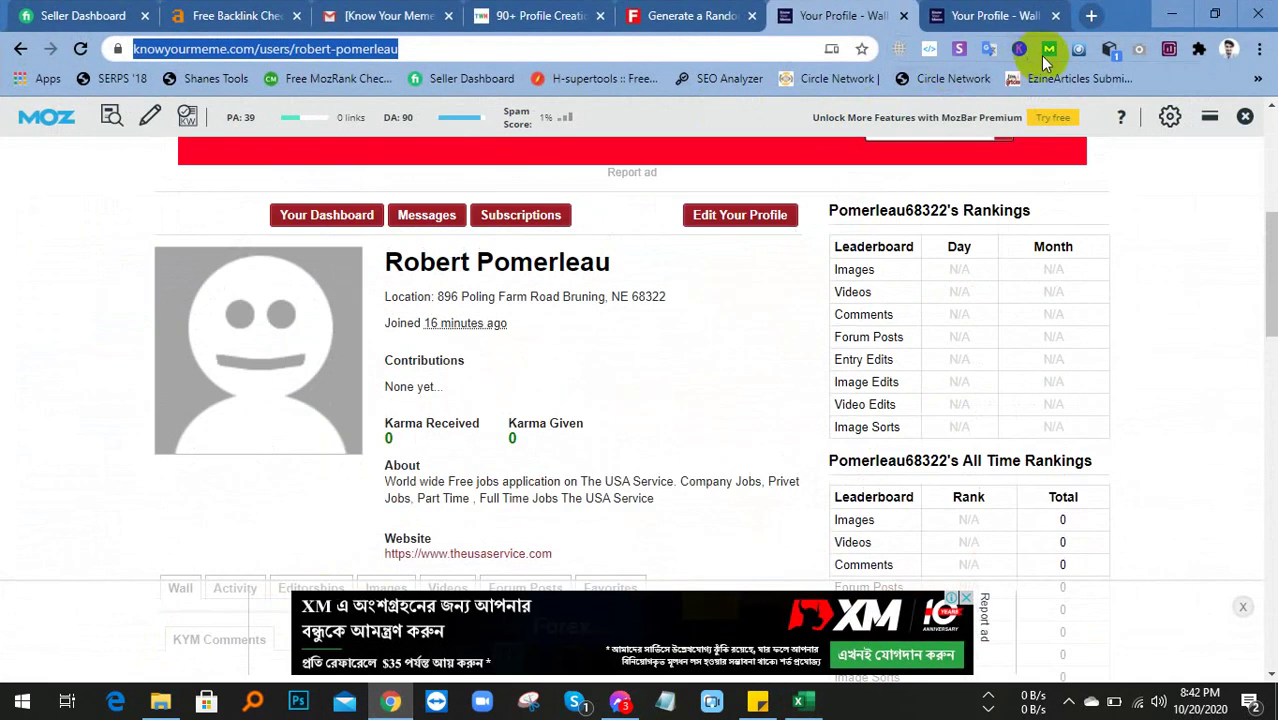
scroll(993, 128, "down", 1)
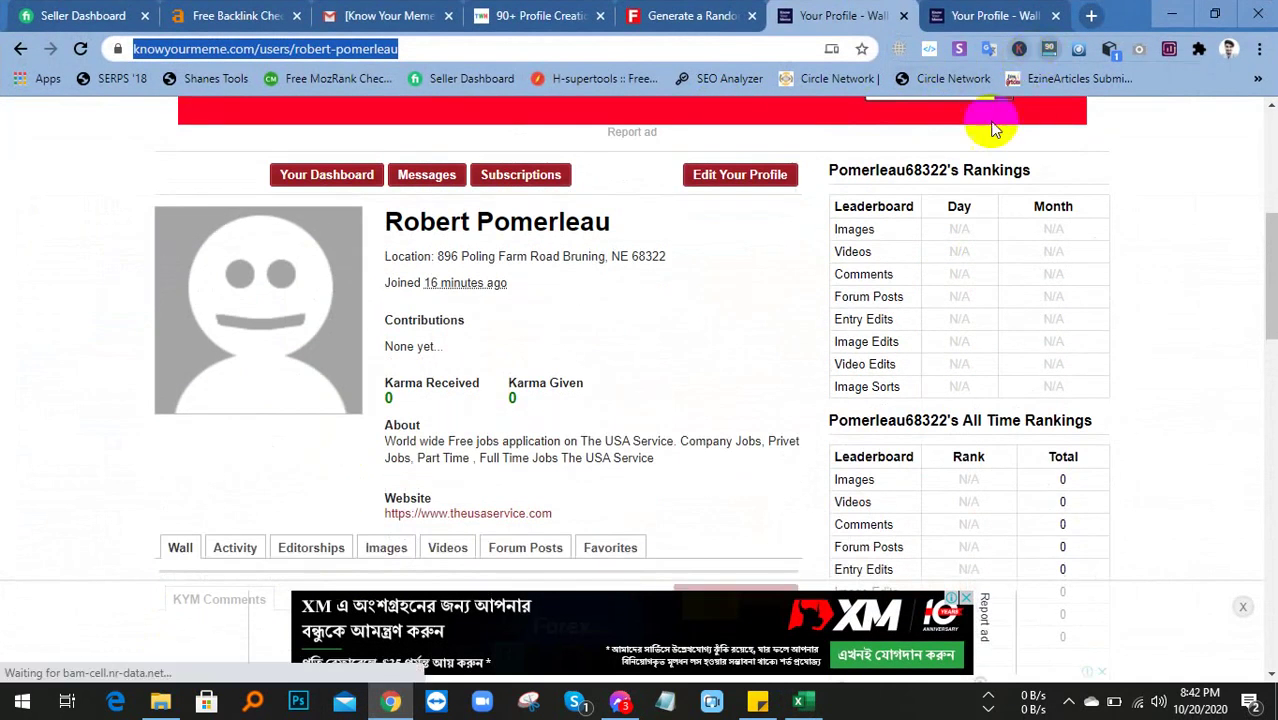
left_click(1049, 50)
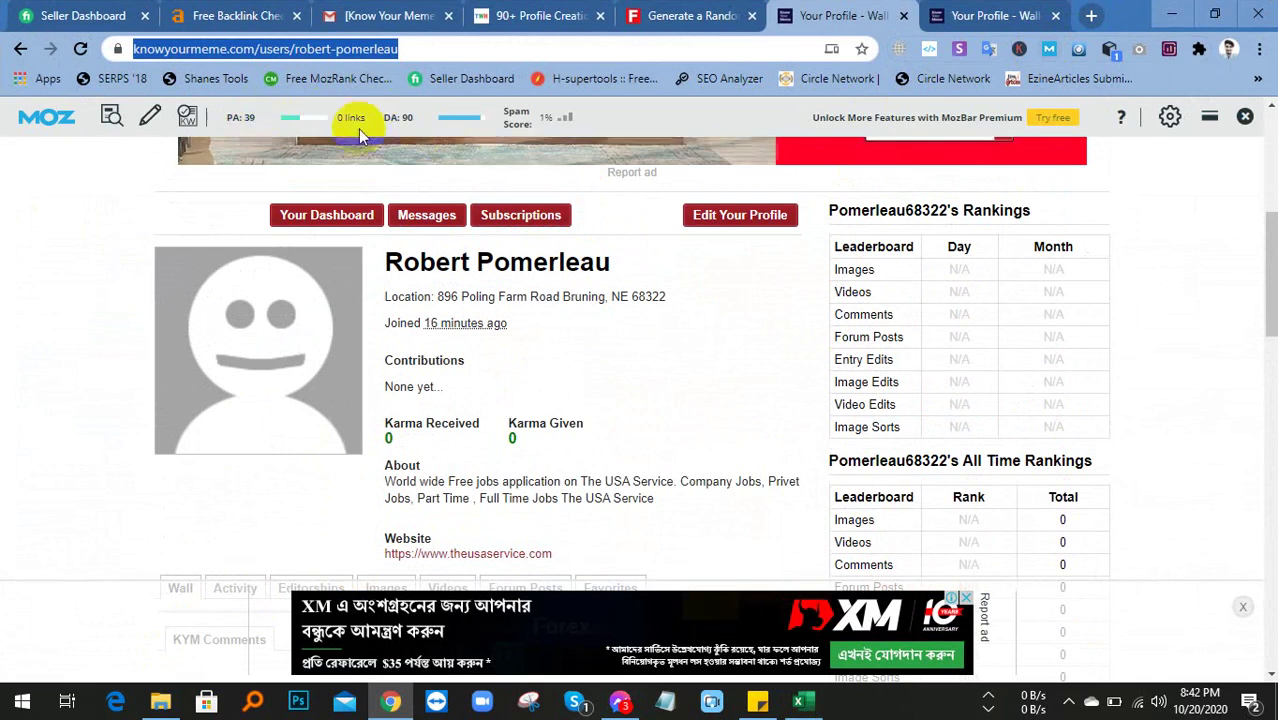
double_click(404, 117)
right_click(408, 118)
left_click(440, 131)
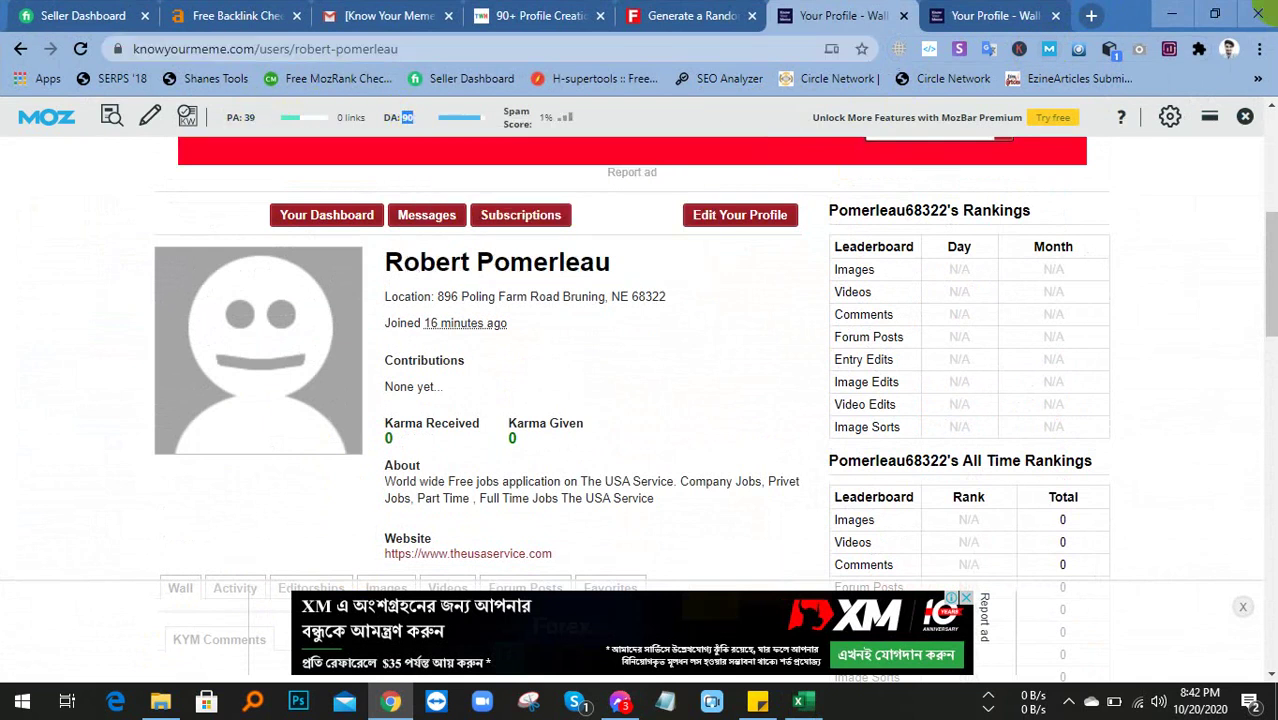
left_click(1171, 15)
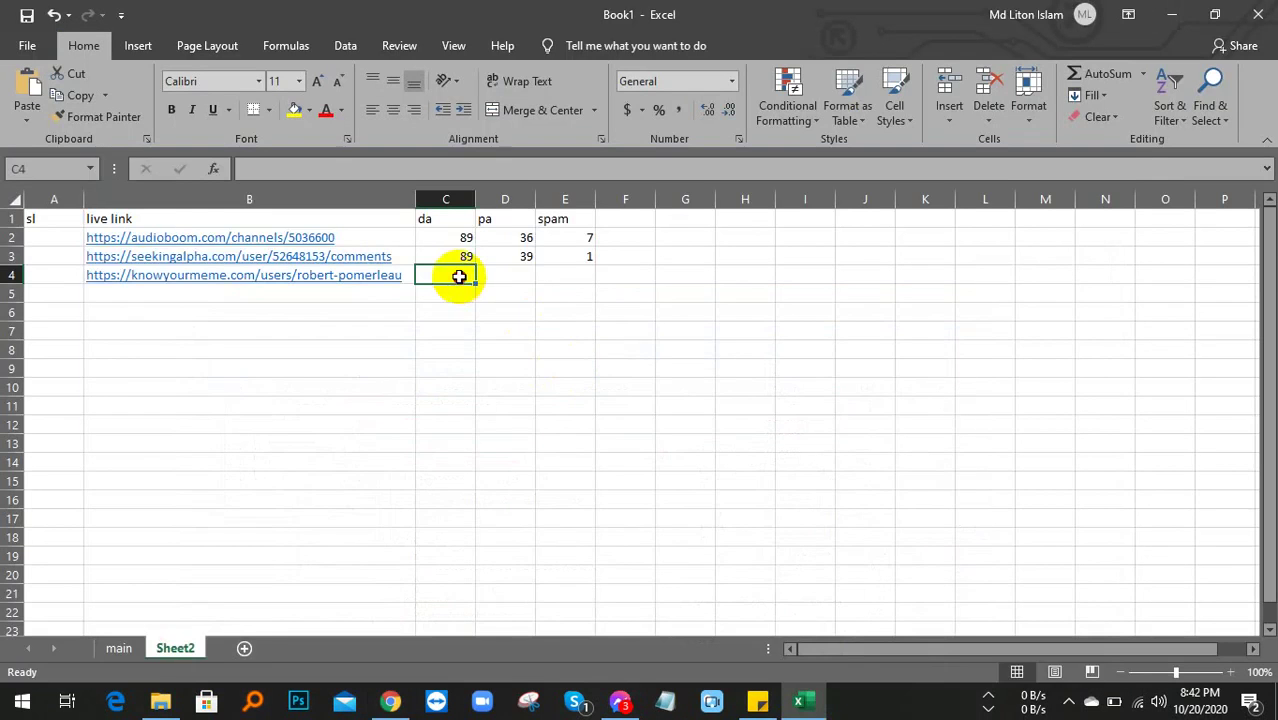
type("90")
Copy the PA value 39 from MozBar for cell D4
left_click(513, 276)
key("alt+Tab")
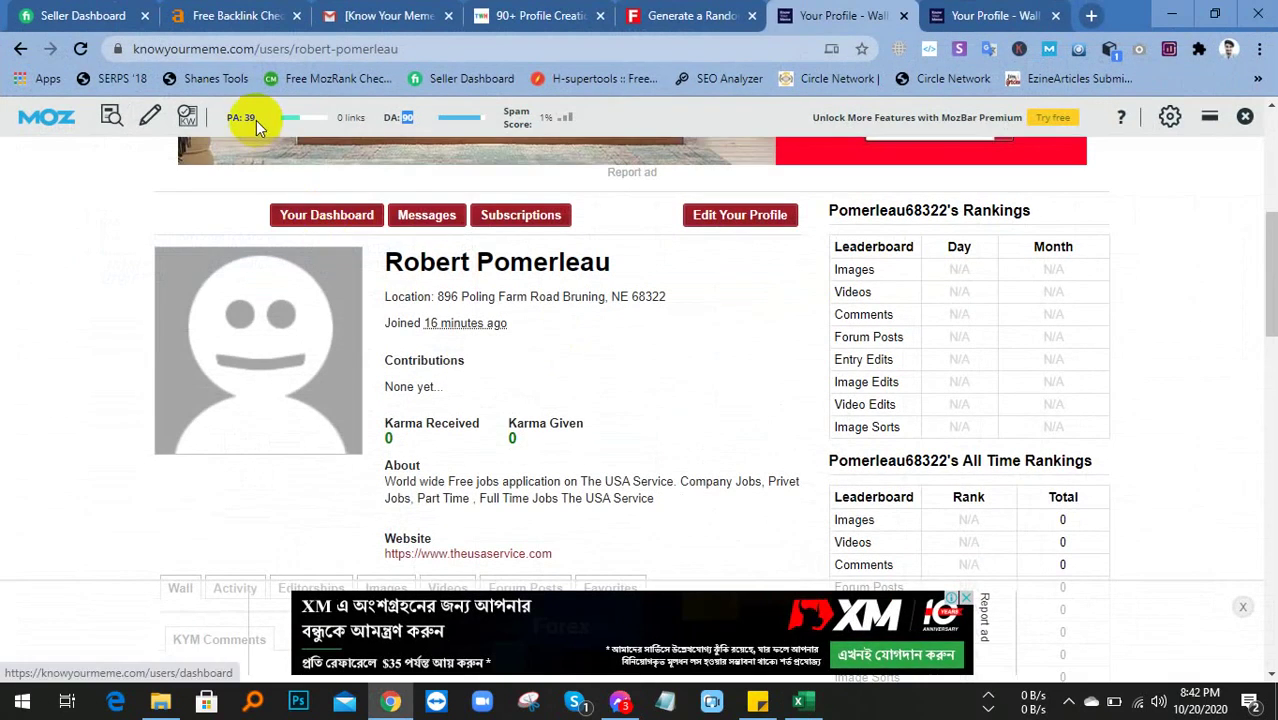
double_click(248, 118)
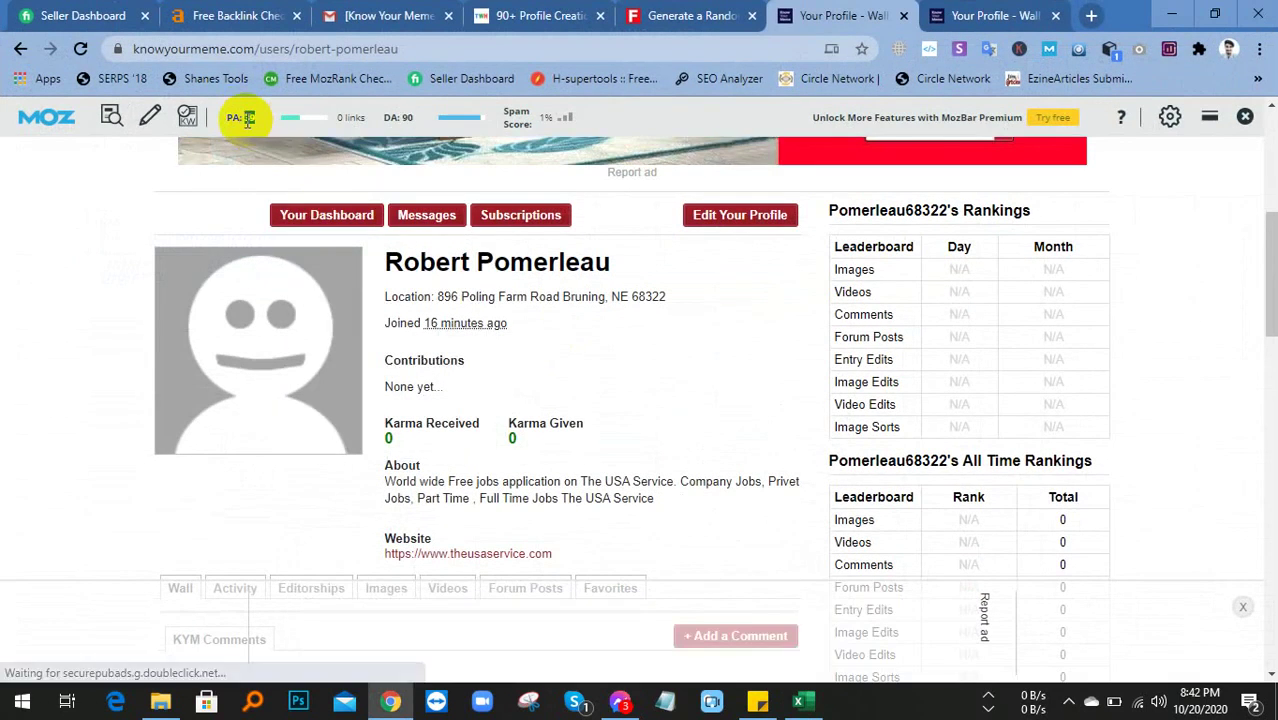
right_click(248, 118)
left_click(282, 134)
key("alt+Tab")
Look up the spam score and fill in cell E4
left_click(553, 280)
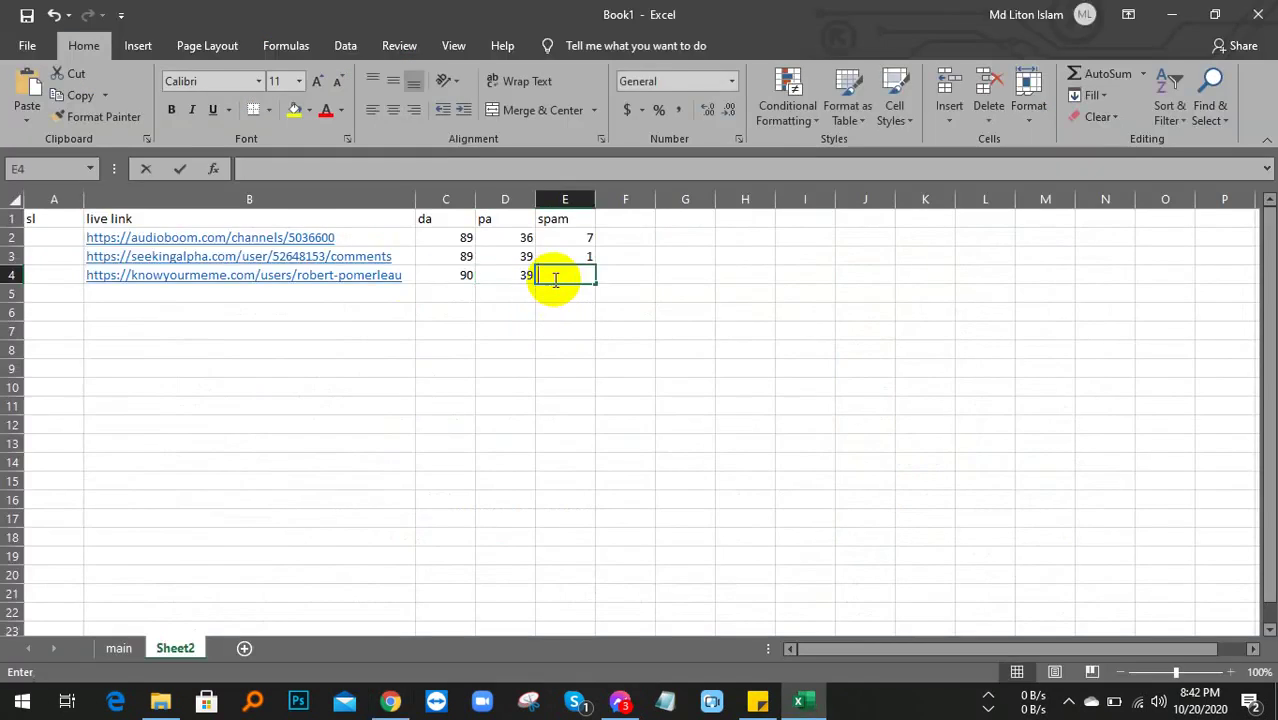
key("alt+Tab")
key("alt+Tab")
double_click(573, 281)
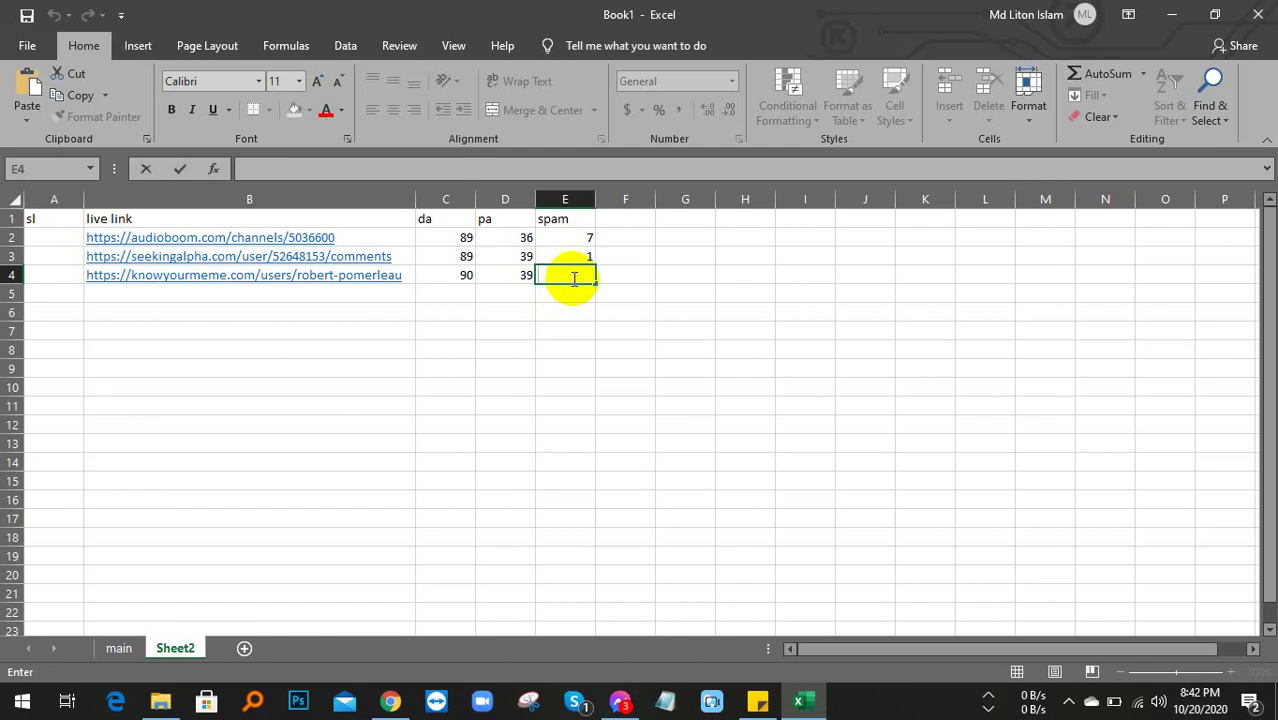
left_click(572, 307)
left_click(390, 705)
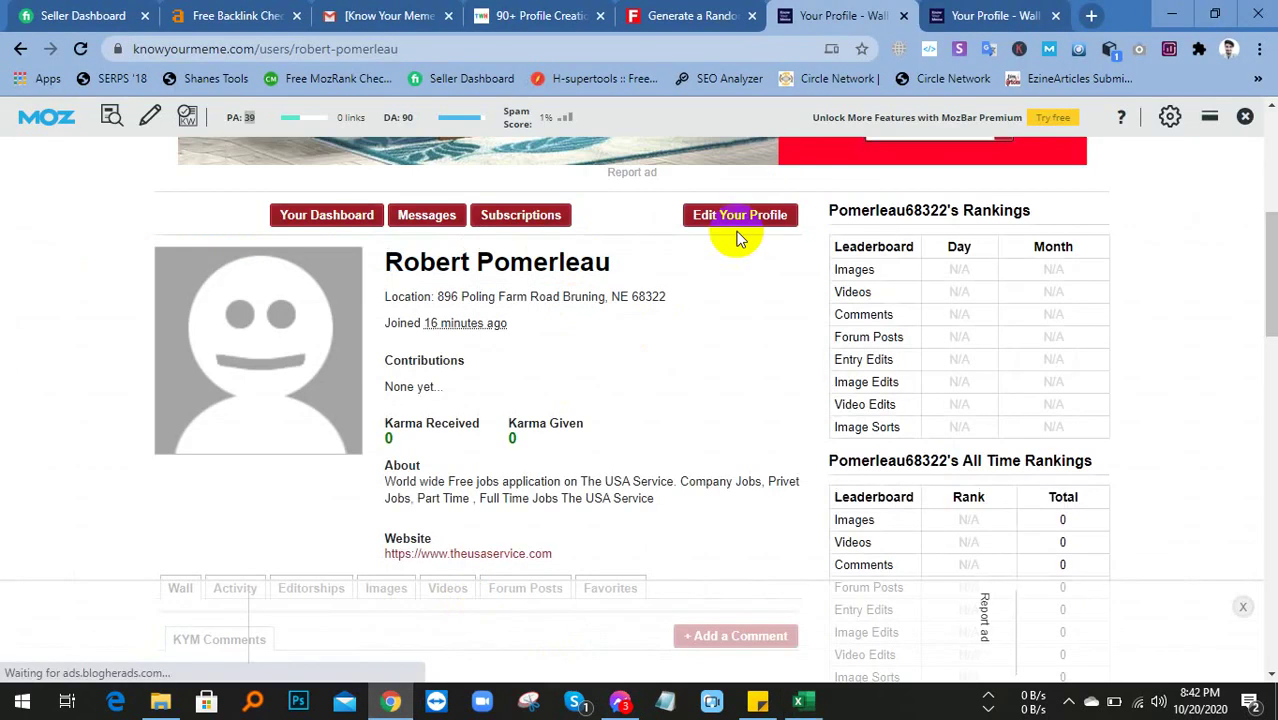
Move through the open tabs to the thewebhospitality.com '90+ Profile Creation' sites list
key("ctrl+Page_Up")
left_click(948, 10)
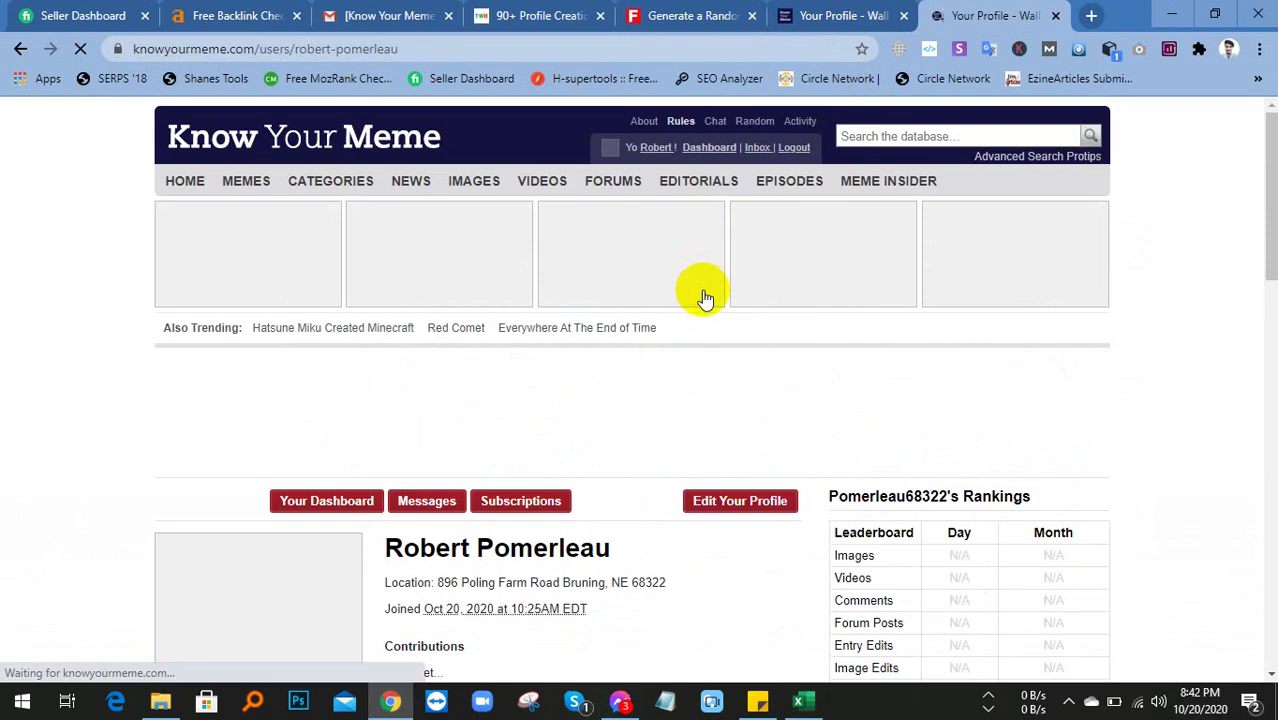
scroll(702, 285, "down", 2)
left_click(533, 12)
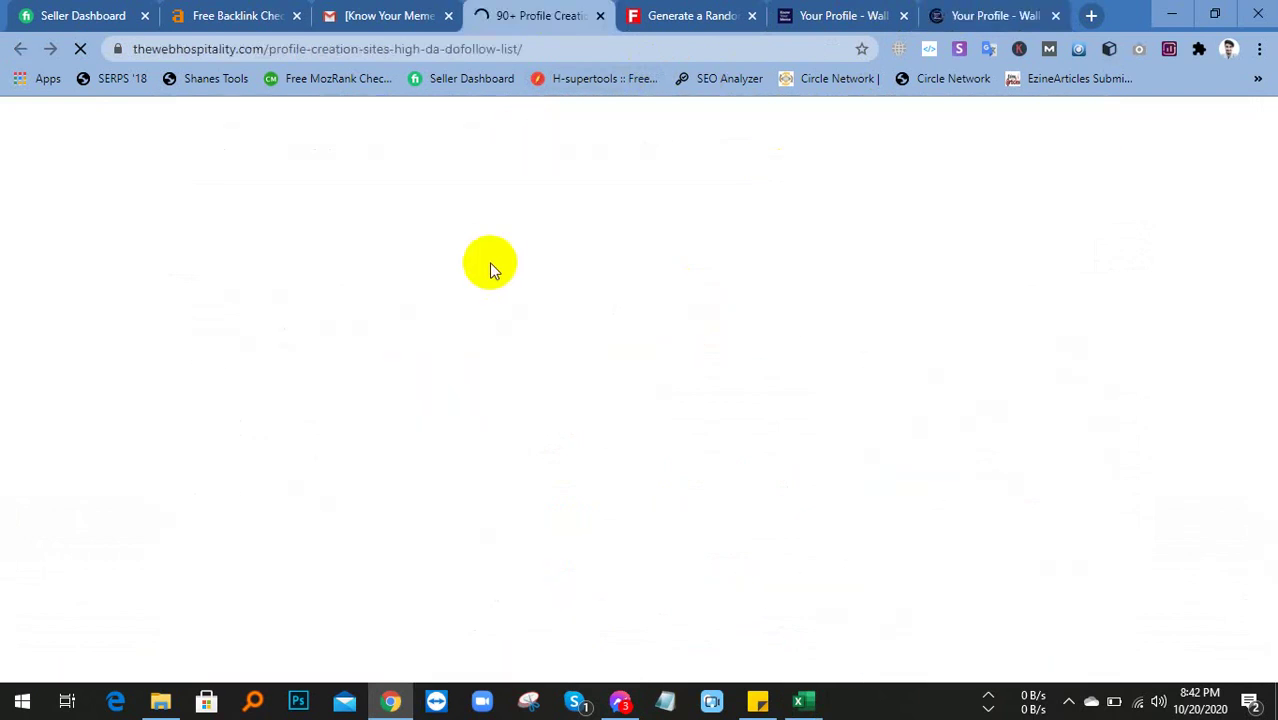